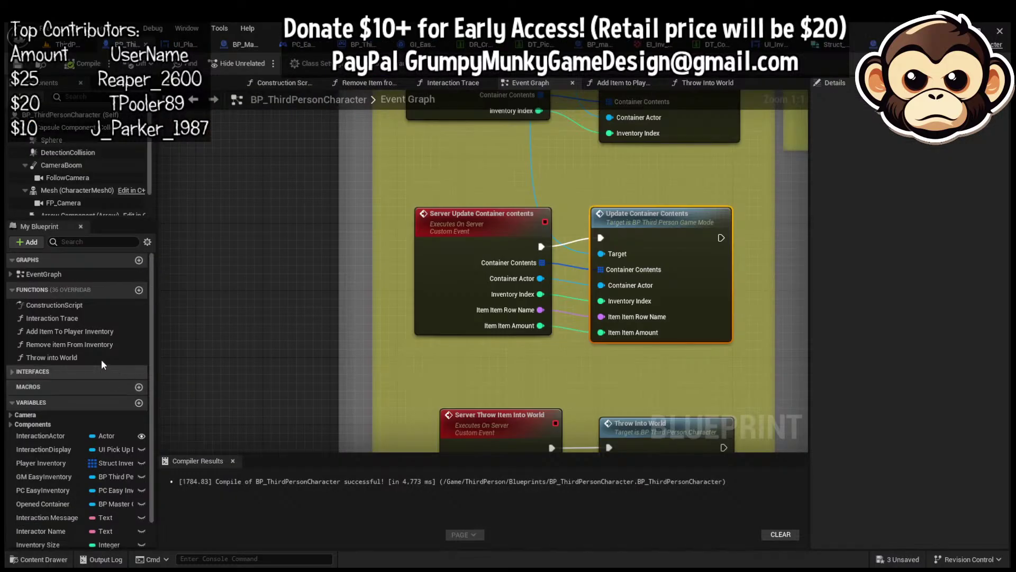
Open the character's Throw Into World function and trace its nodes from the impulse back to the function entry
left_click(73, 358)
double_click(73, 357)
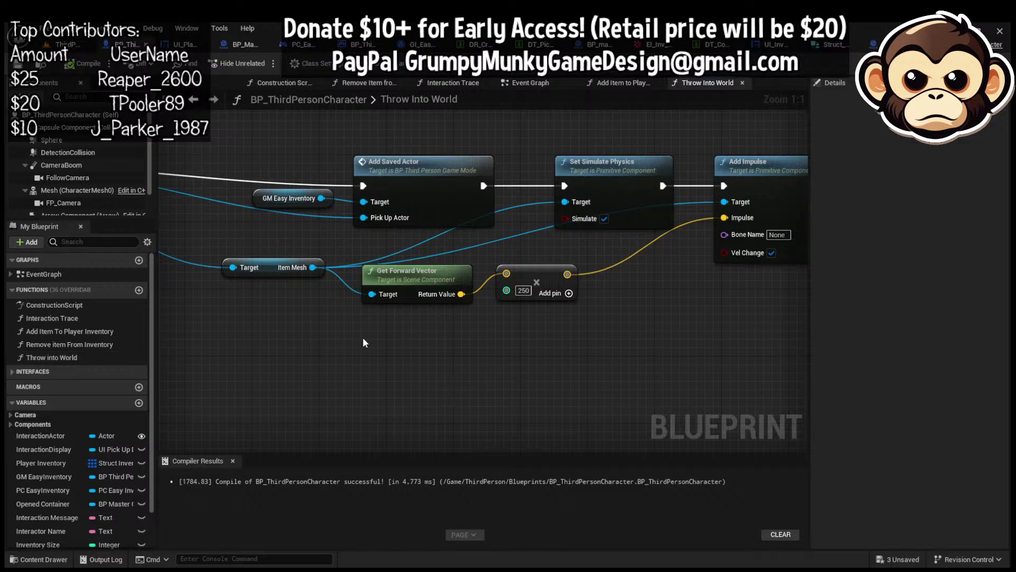
right_click_drag(509, 318, 693, 381)
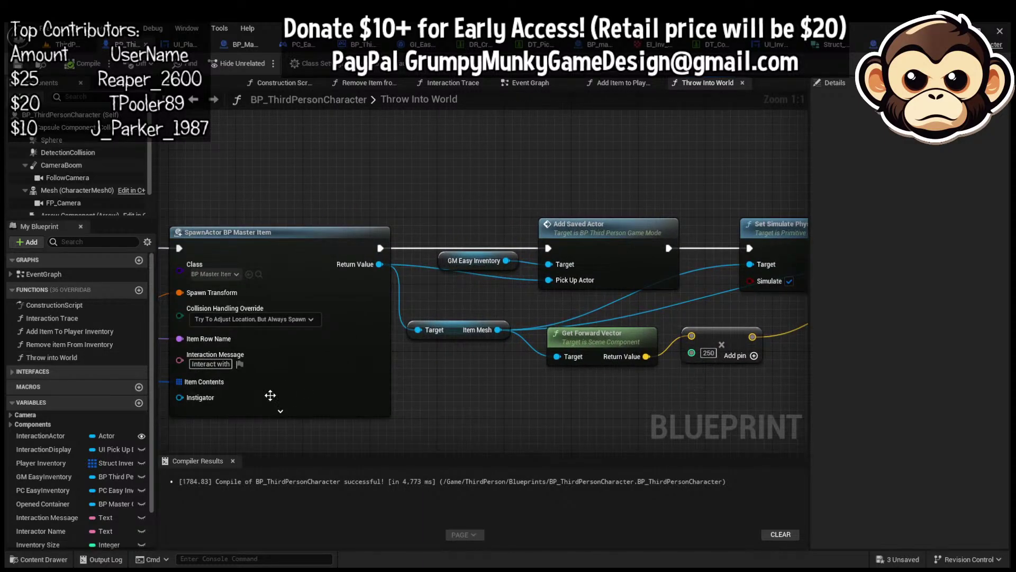
scroll(261, 397, "down", 2)
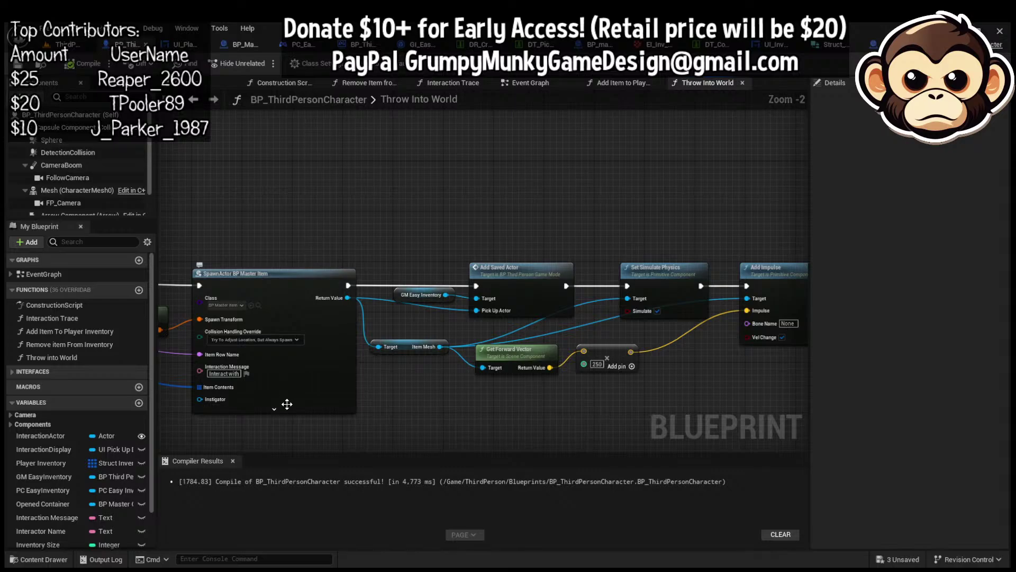
right_click_drag(354, 406, 929, 379)
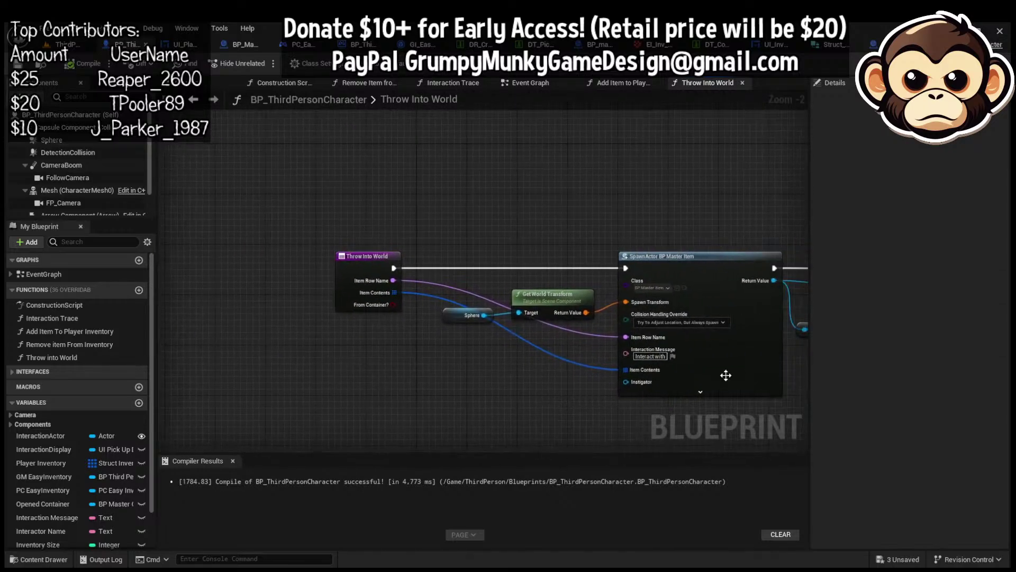
Open the Add Item to Player Inventory function and examine its closing nodes around the Remove Saved Actor call
double_click(52, 332)
right_click_drag(375, 357, 1015, 366)
right_click_drag(222, 130, 574, 313)
scroll(245, 313, "down", 4)
right_click_drag(245, 314, 1015, 428)
right_click_drag(449, 197, 159, 300)
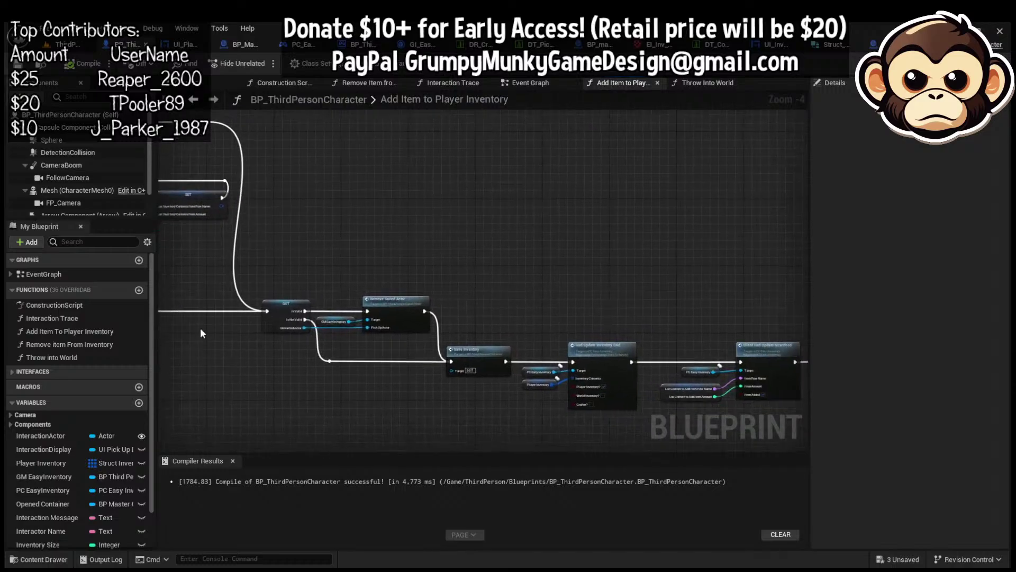
scroll(370, 361, "up", 3)
right_click_drag(457, 360, 379, 324)
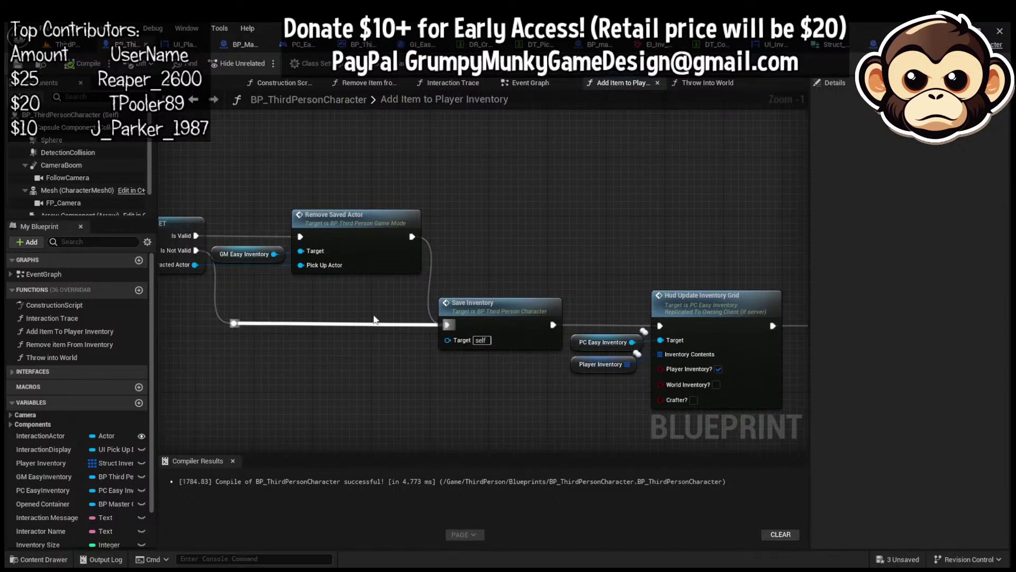
Open the game mode's Remove Saved Actor function from its call and review it along with the Add Saved Actor function
double_click(342, 220)
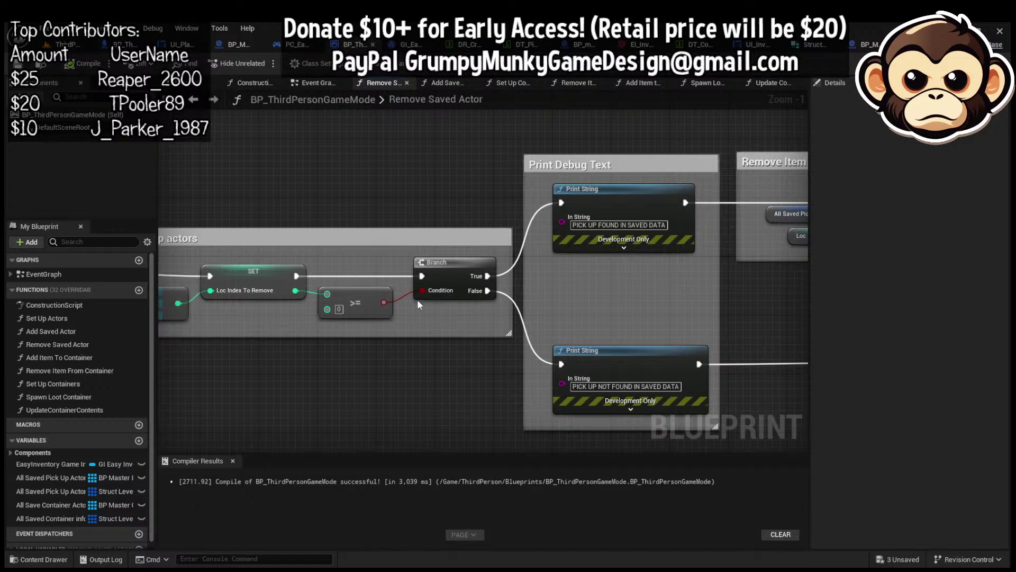
right_click_drag(588, 345, 280, 283)
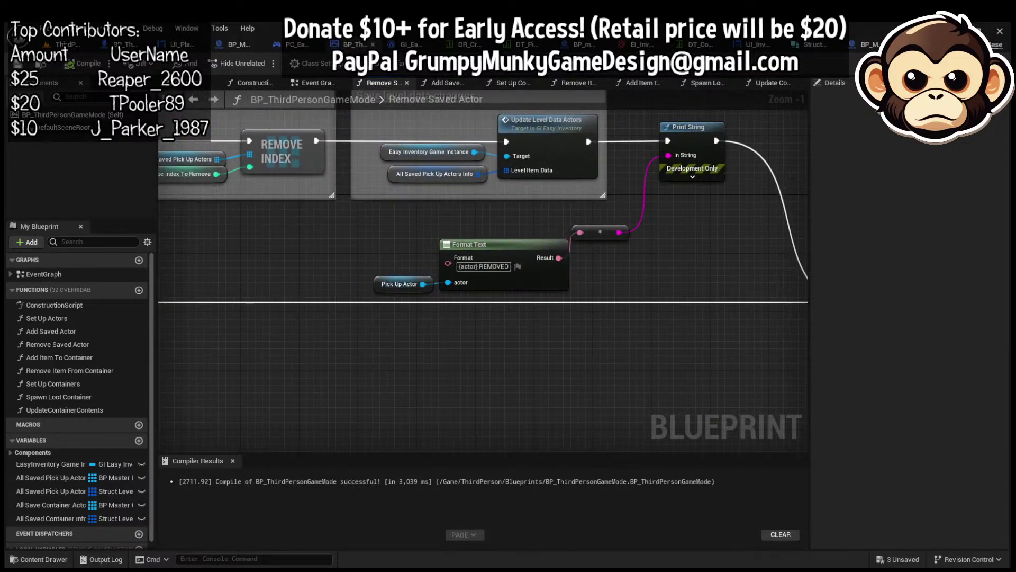
right_click_drag(0, 282, 159, 312)
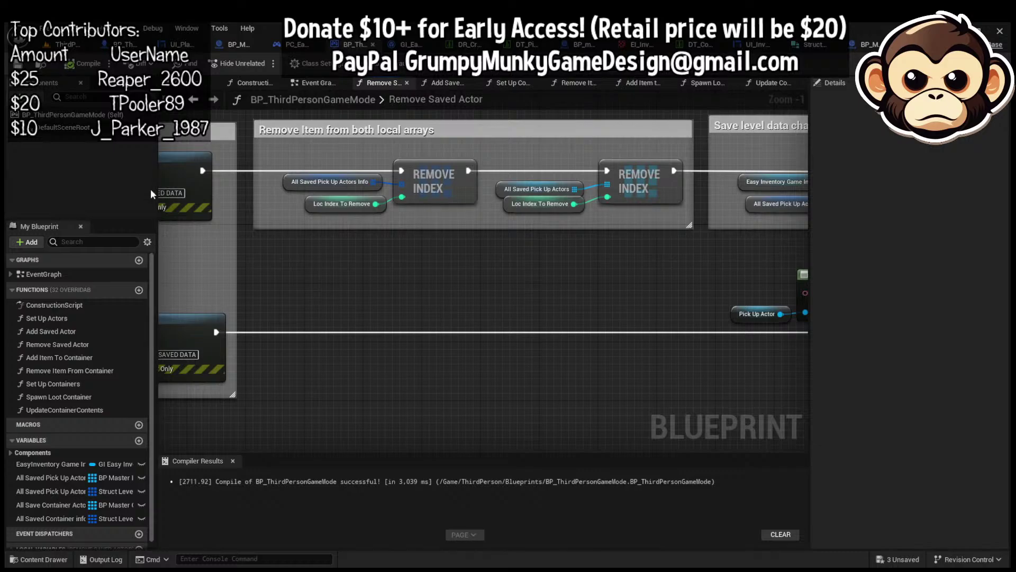
left_click(446, 84)
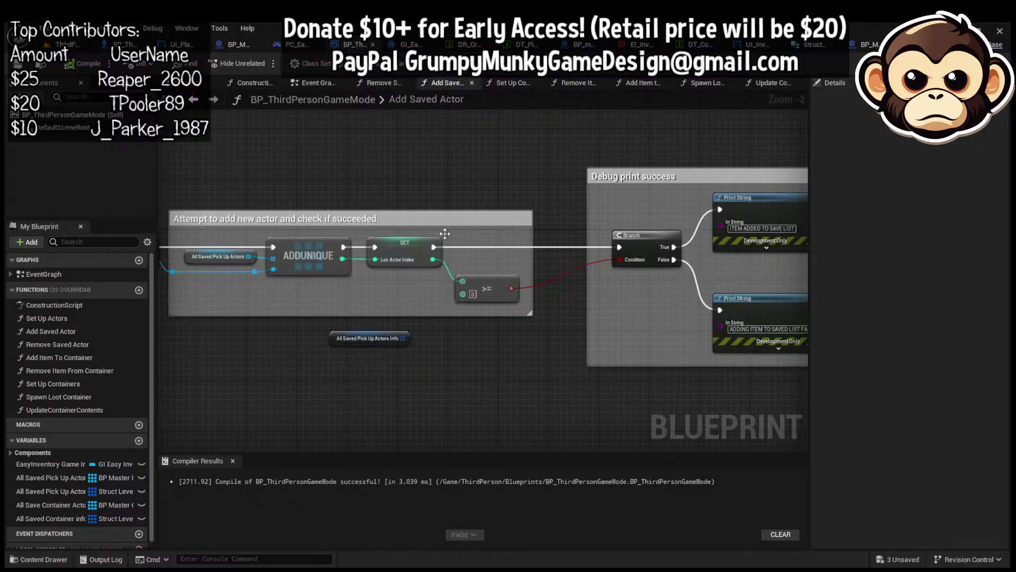
right_click_drag(445, 233, 160, 289)
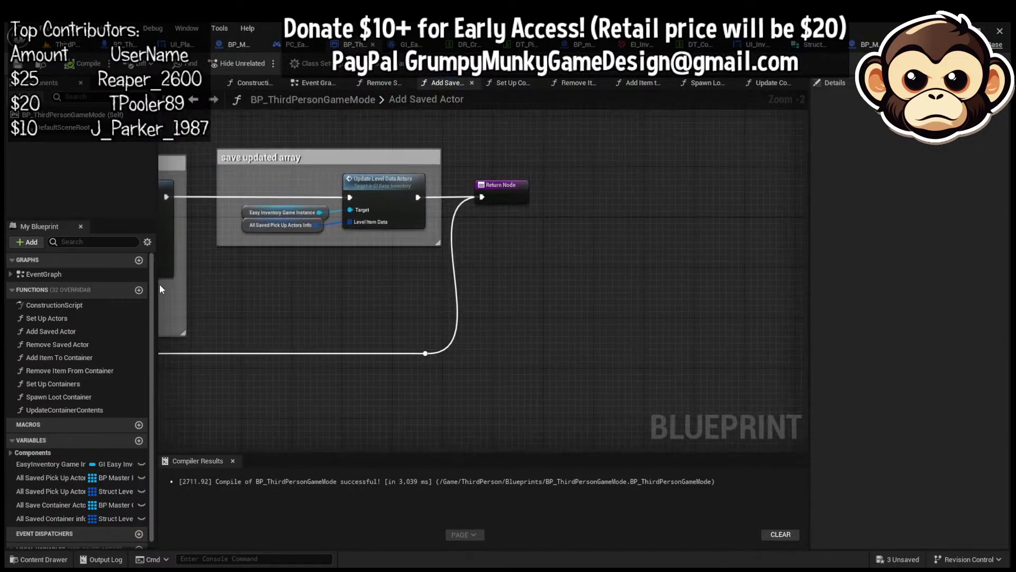
Examine the game mode's Set Up Containers function, focusing on the First Load branch and its two Print String paths
left_click(509, 84)
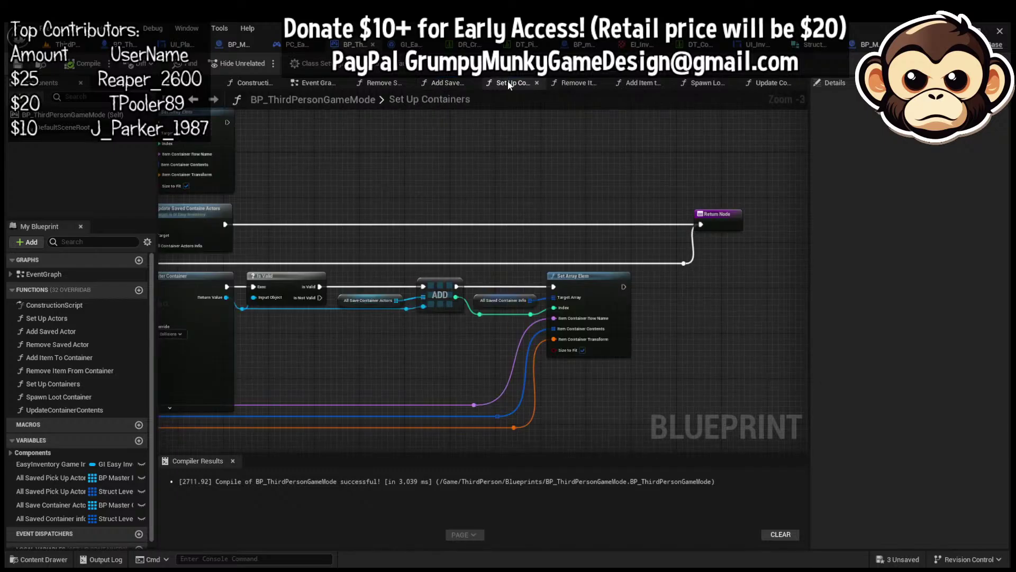
scroll(416, 267, "down", 3)
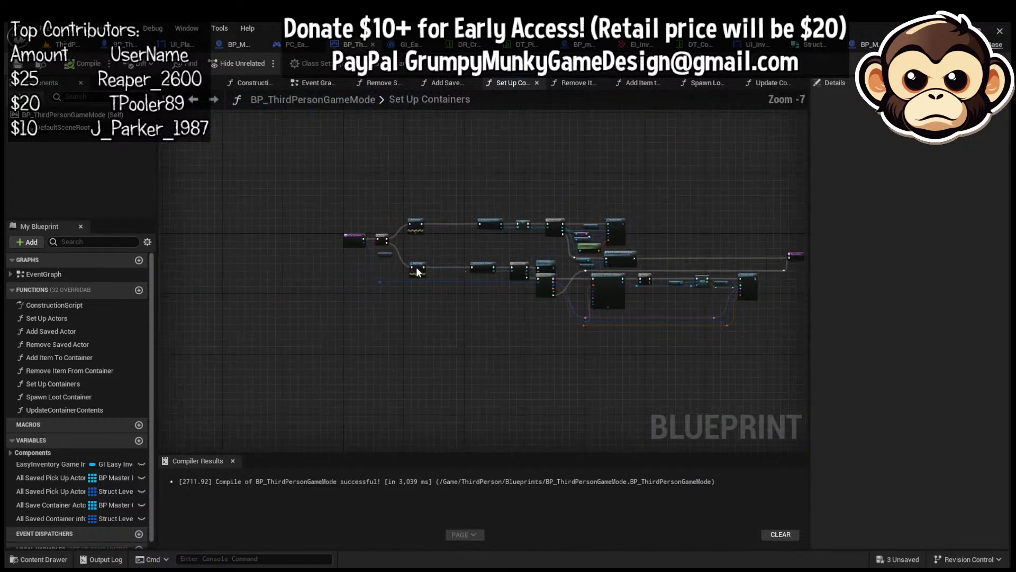
scroll(460, 269, "up", 5)
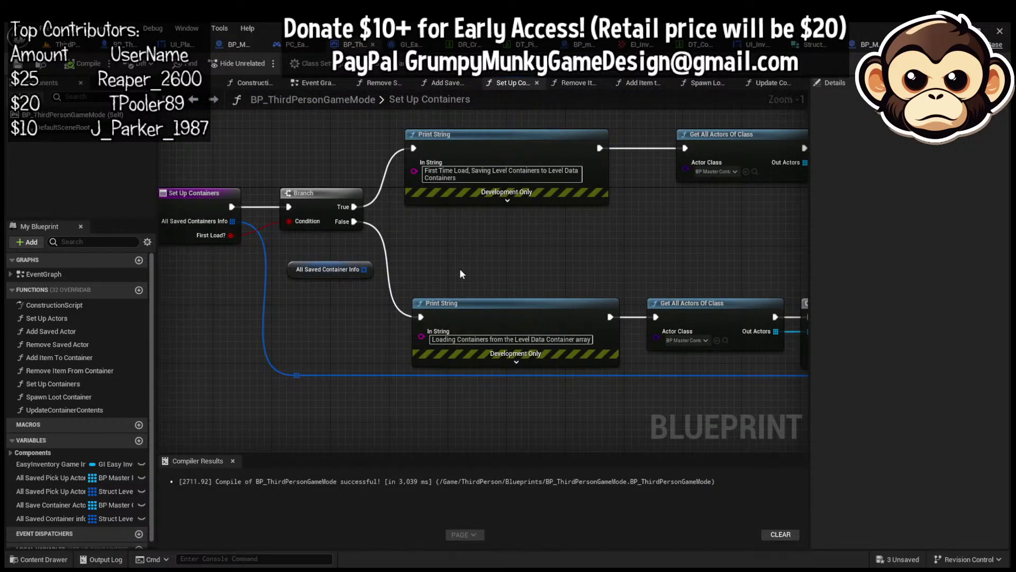
right_click_drag(459, 268, 448, 287)
Review the Remove Item from Container function from its entry node through to the return node
left_click(577, 84)
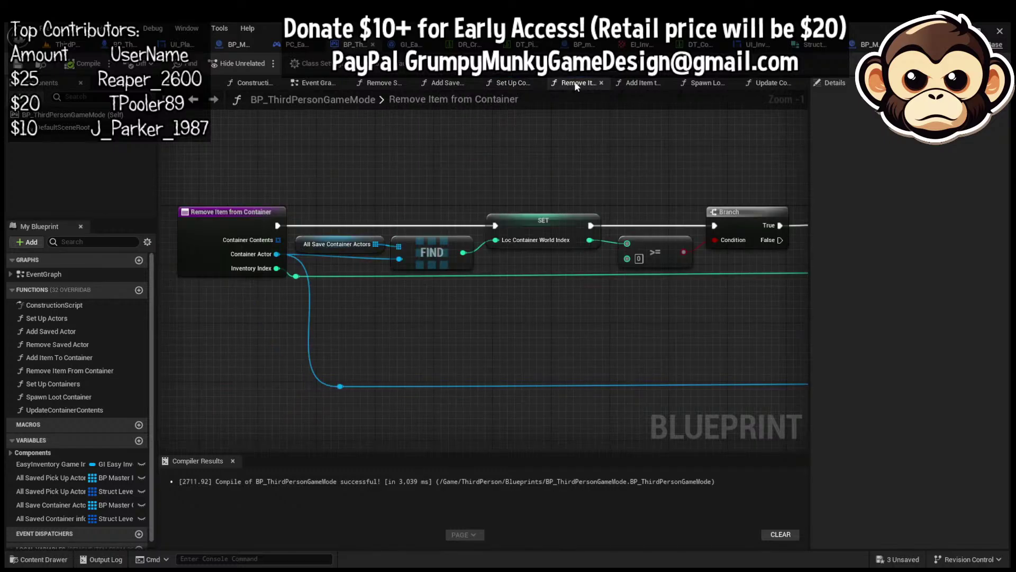
right_click_drag(331, 306, 119, 253)
right_click_drag(787, 180, 162, 202)
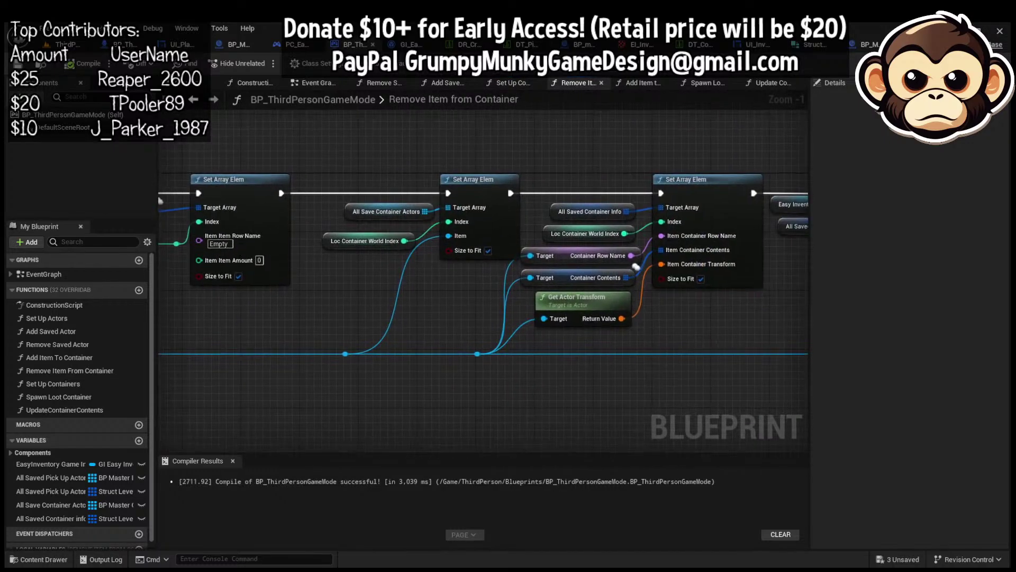
right_click_drag(641, 267, 172, 263)
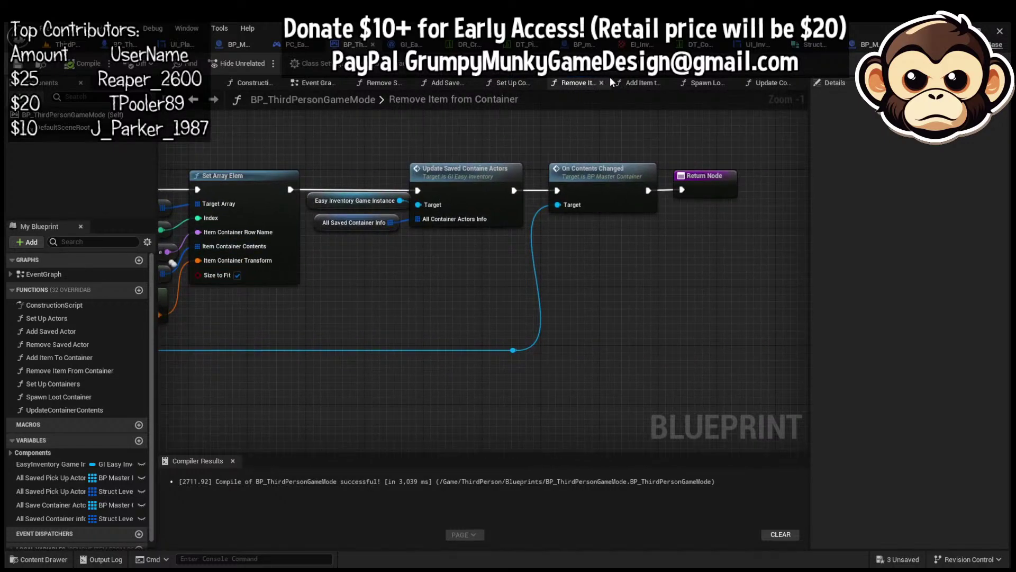
Examine the Add Item to Container function, including its empty-slot branches, slot-search loops, failure message and entry node
left_click(637, 83)
scroll(513, 176, "up", 2)
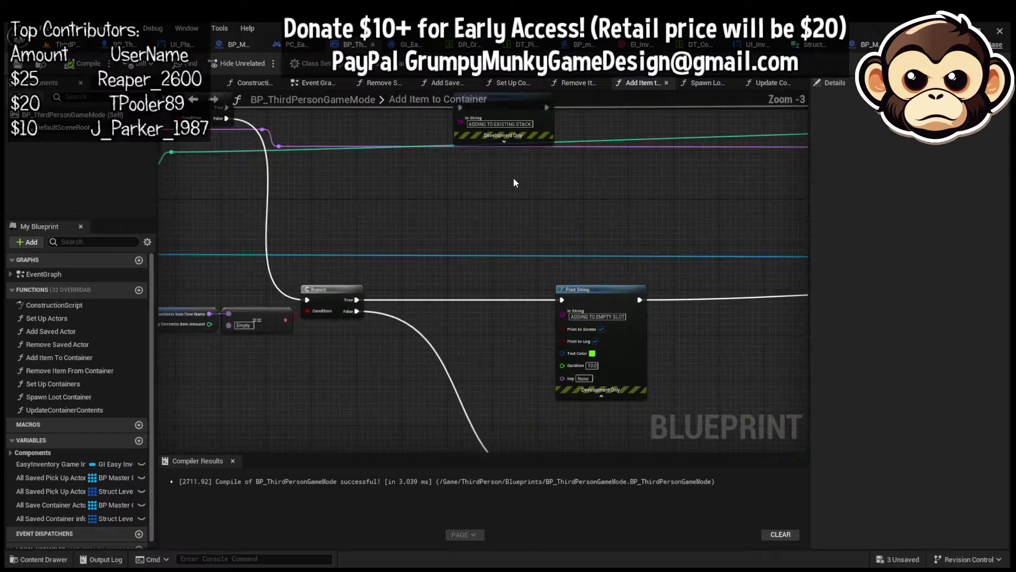
right_click_drag(513, 176, 444, 90)
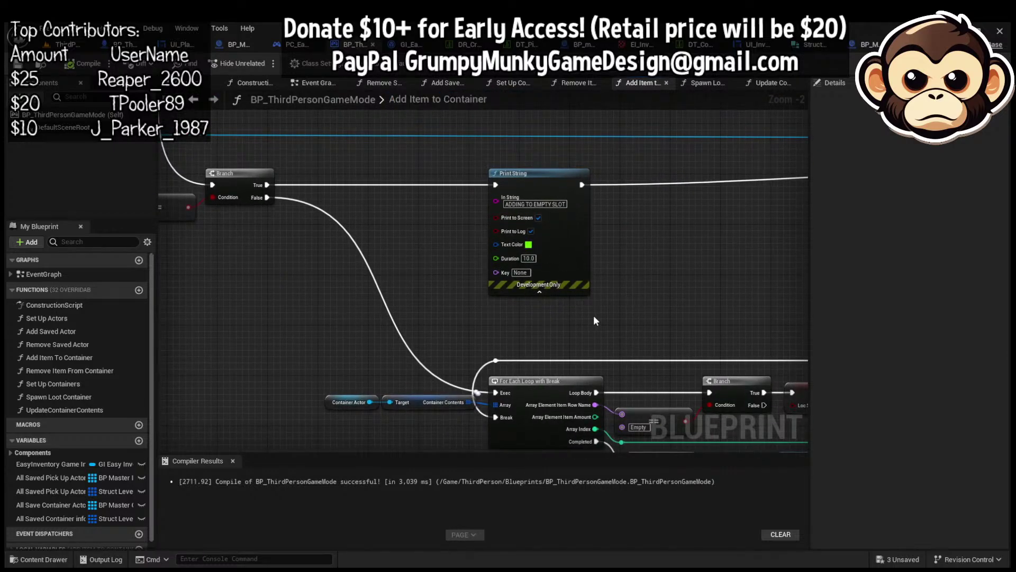
right_click_drag(594, 320, 344, 23)
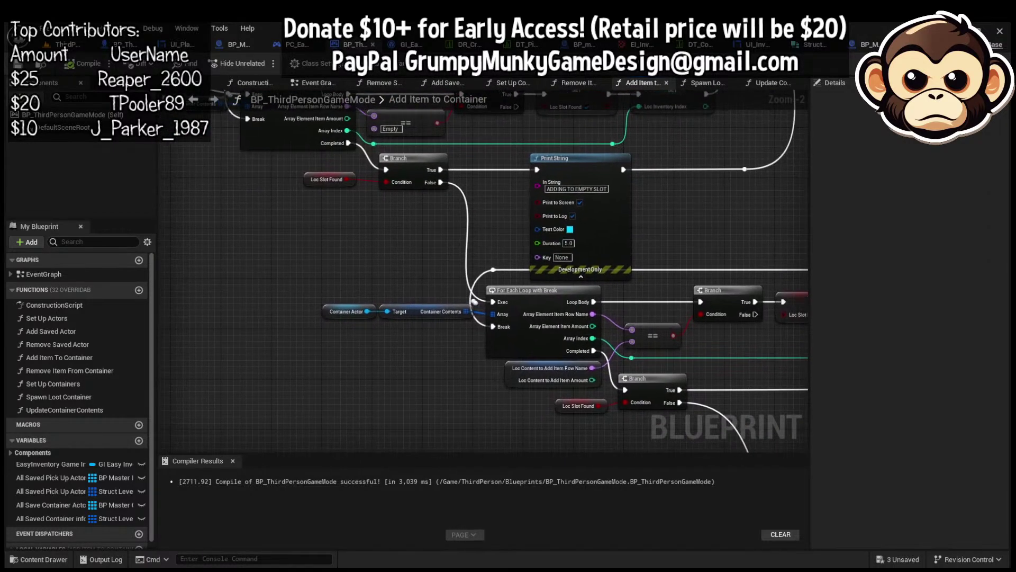
right_click_drag(474, 301, 55, 77)
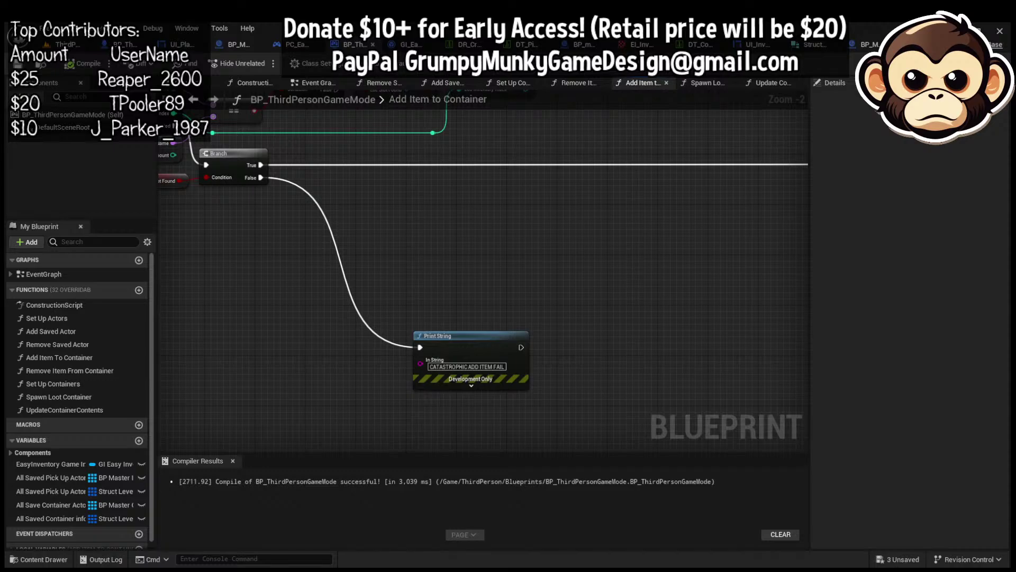
right_click_drag(635, 122, 223, 445)
right_click_drag(428, 106, 1005, 295)
scroll(546, 276, "down", 2)
right_click_drag(191, 279, 1006, 343)
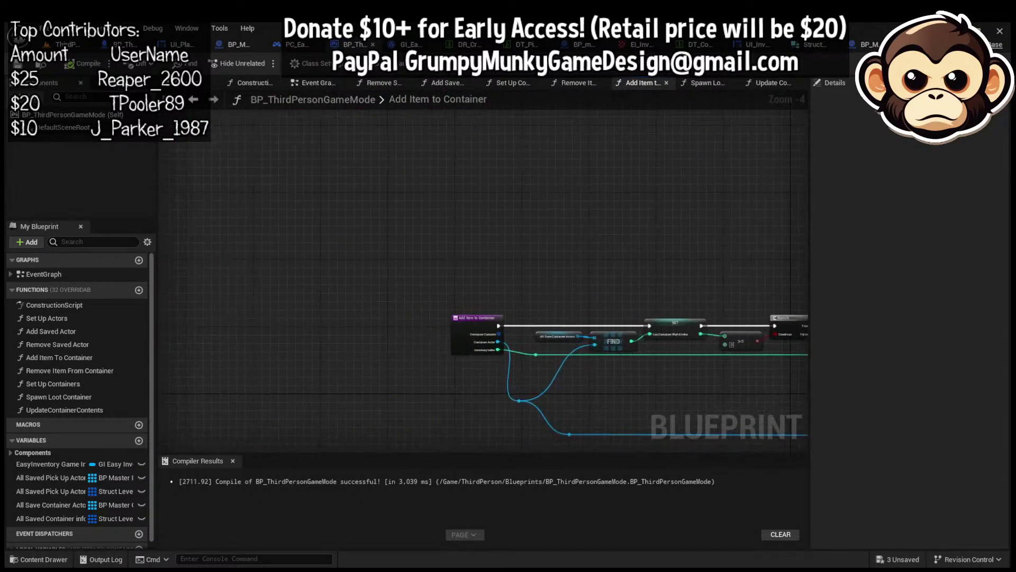
right_click_drag(772, 339, 769, 343)
Review the Spawn Loot Container function and follow the node chain of the Update Container Contents function
left_click(718, 82)
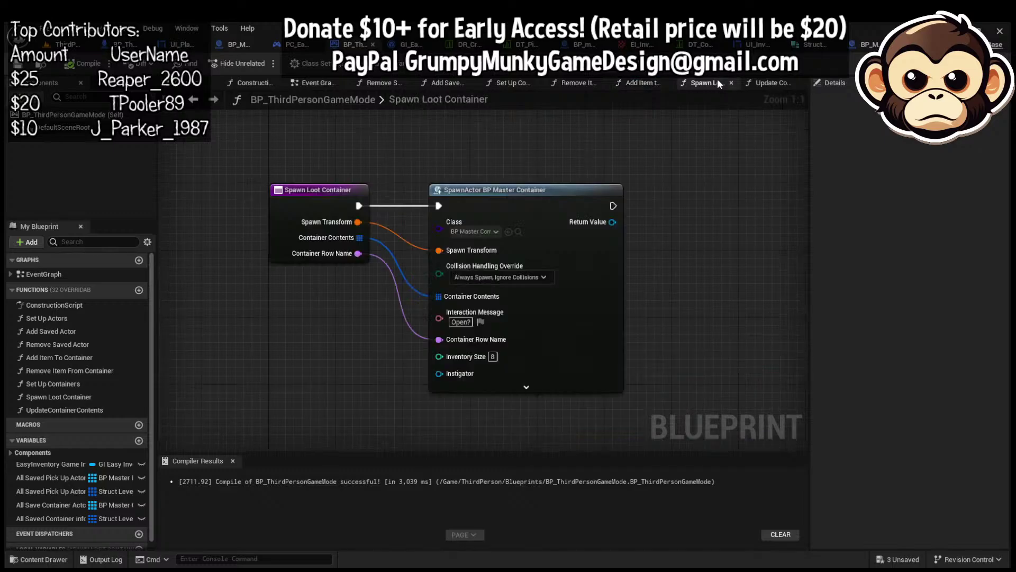
left_click(775, 86)
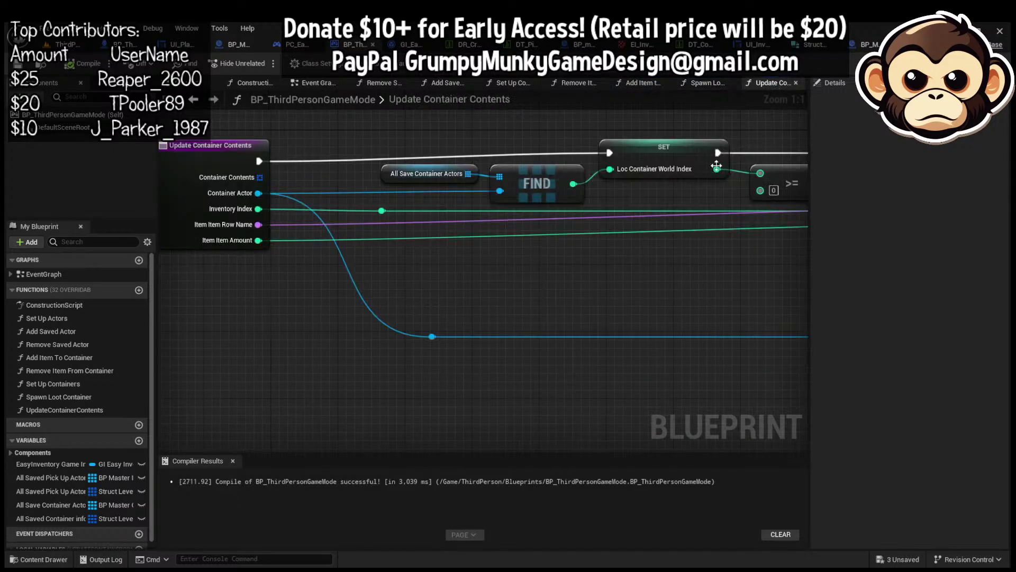
right_click_drag(715, 166, 258, 215)
right_click_drag(799, 290, 326, 239)
right_click_drag(487, 210, 237, 273)
Check the game mode's Construction Script and Event Graph, and re-examine the node flow of the Remove Saved Actor function
left_click(251, 84)
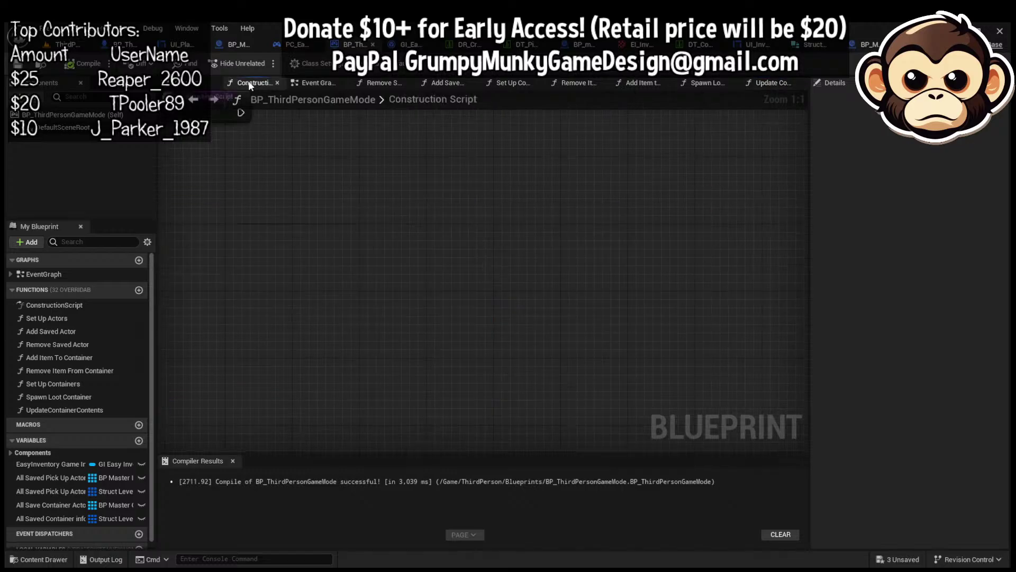
left_click(312, 83)
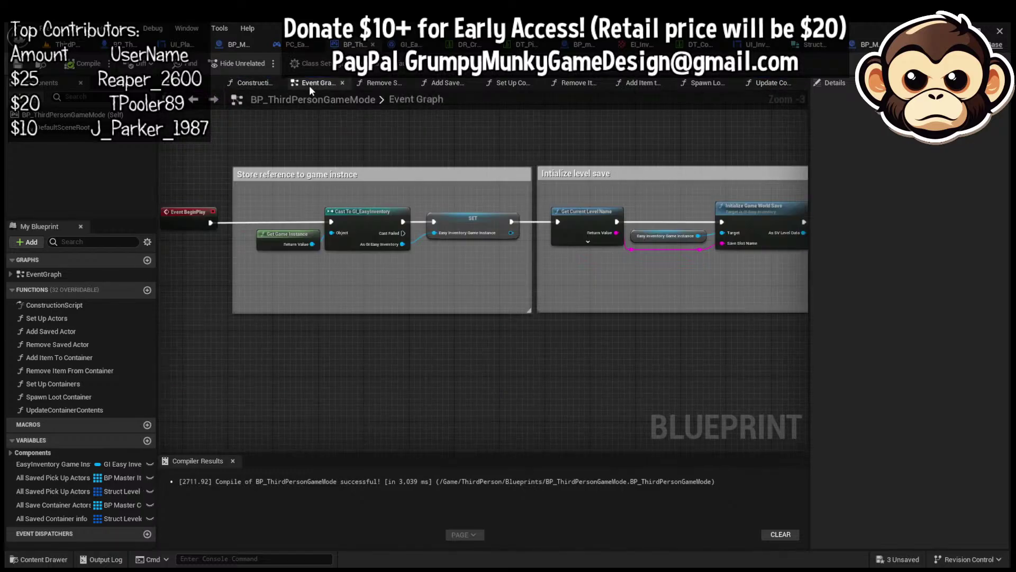
left_click(383, 84)
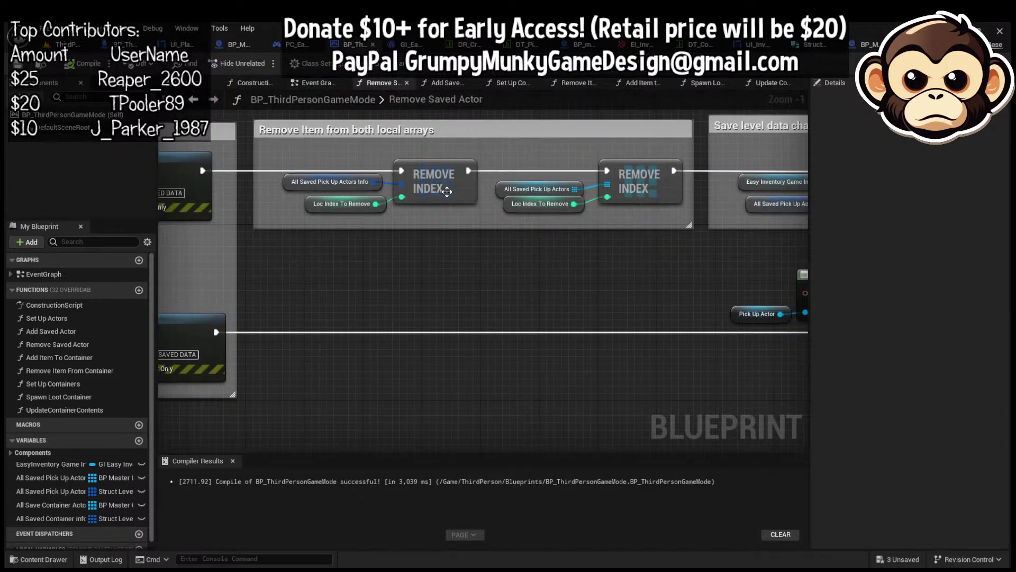
scroll(443, 190, "down", 4)
right_click_drag(455, 236, 433, 264)
scroll(582, 296, "up", 4)
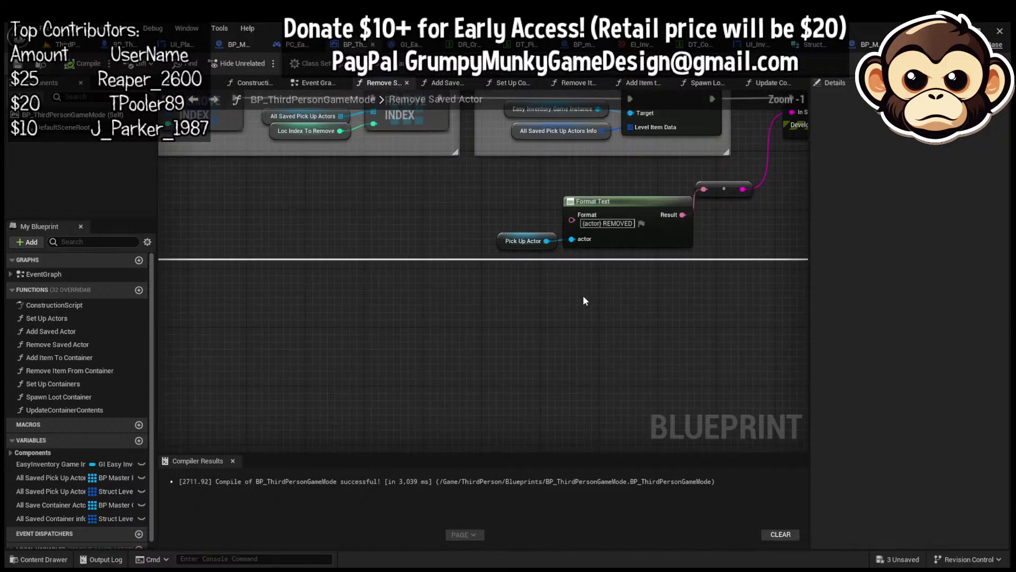
scroll(583, 296, "down", 3)
right_click_drag(244, 245, 560, 282)
scroll(559, 283, "up", 3)
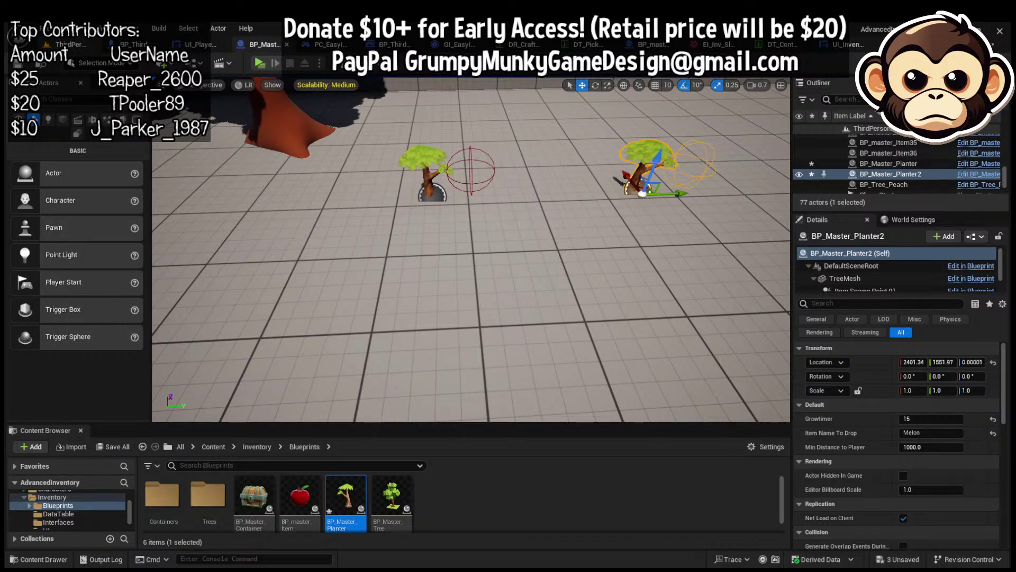
Play-test the inventory system in the multiplayer preview windows and end the play session
left_click(260, 63)
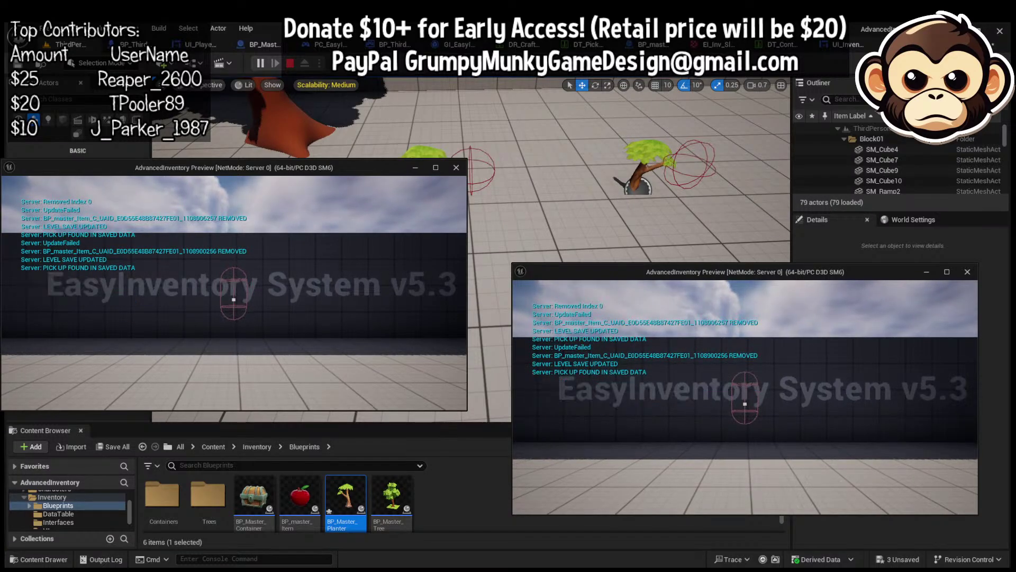
left_click_drag(120, 114, 249, 112)
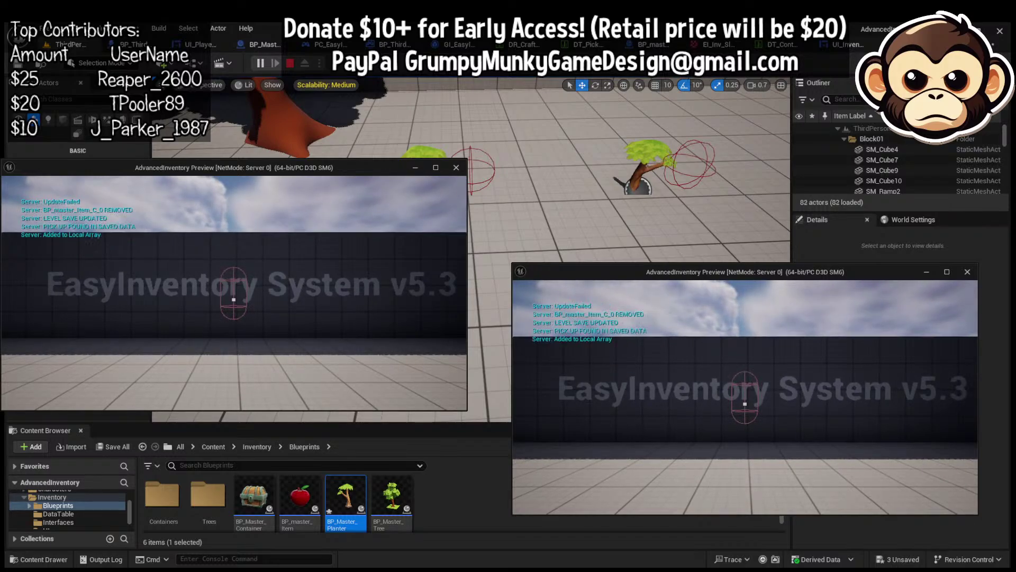
key("Escape")
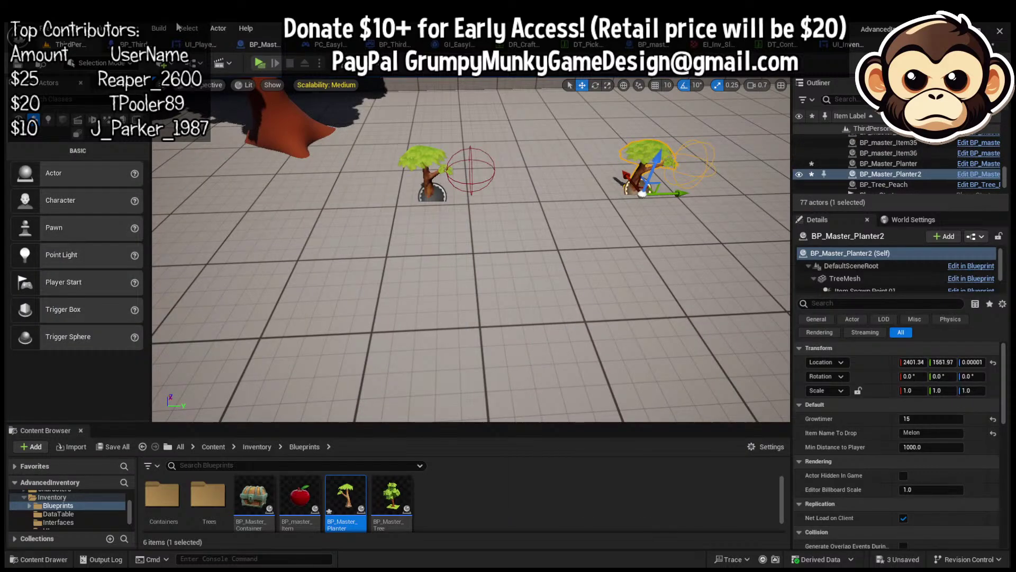
Trace the player interaction calls in the BP_ThirdPersonCharacter Event Graph, from Server_Interact through to the Interact interface function
left_click(133, 45)
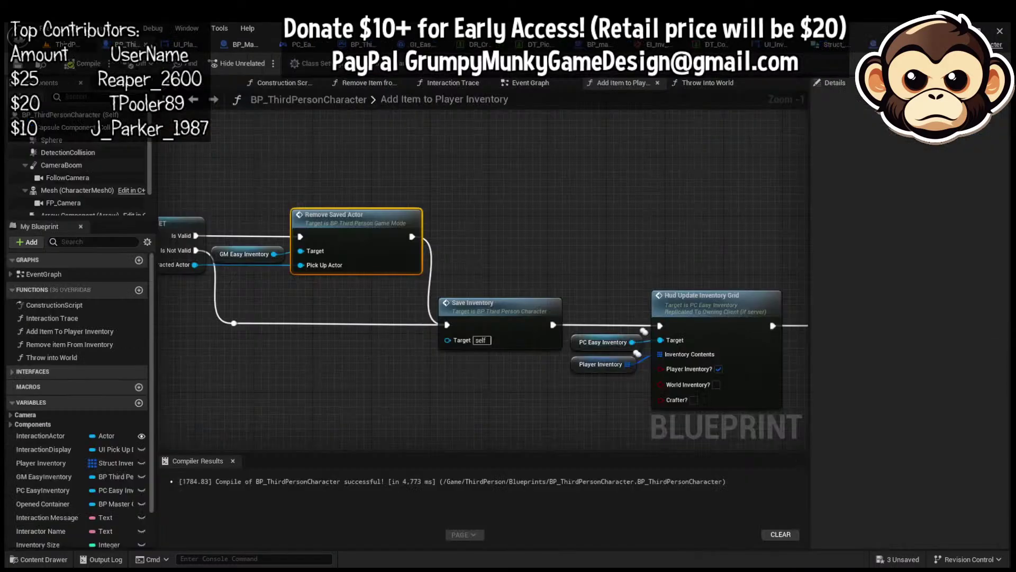
left_click(531, 84)
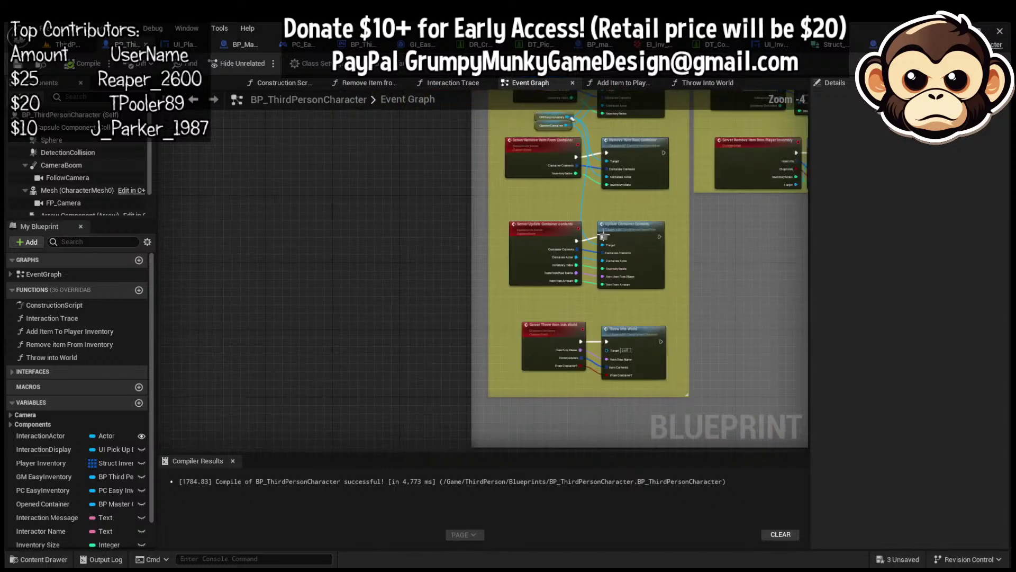
scroll(255, 380, "up", 2)
scroll(255, 380, "down", 7)
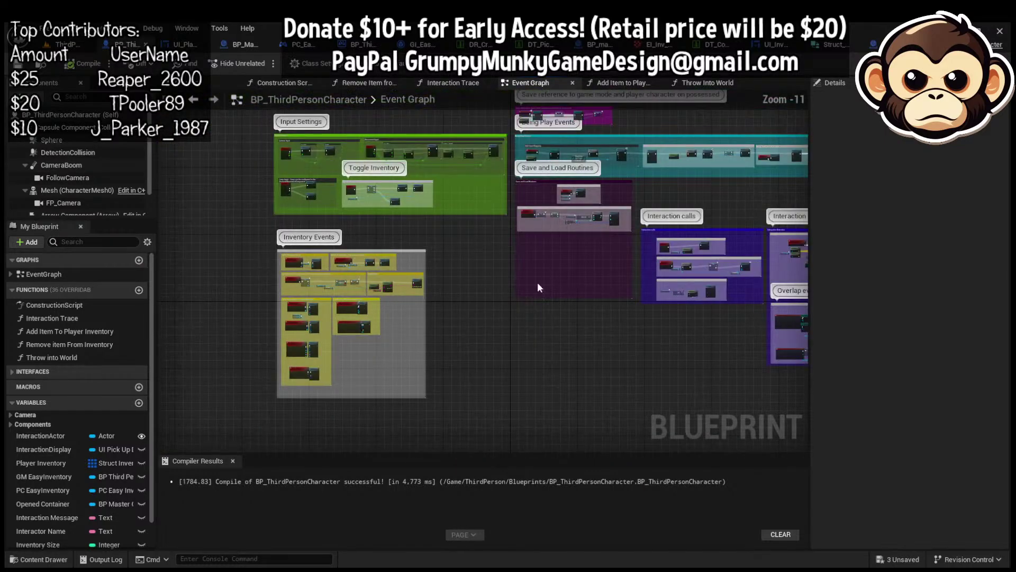
right_click_drag(538, 282, 297, 306)
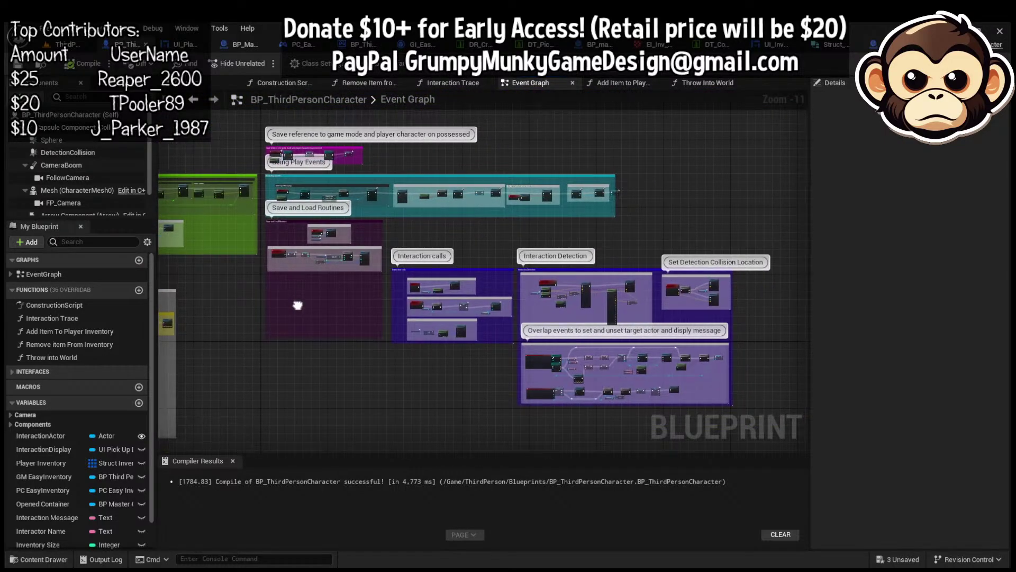
scroll(446, 297, "up", 8)
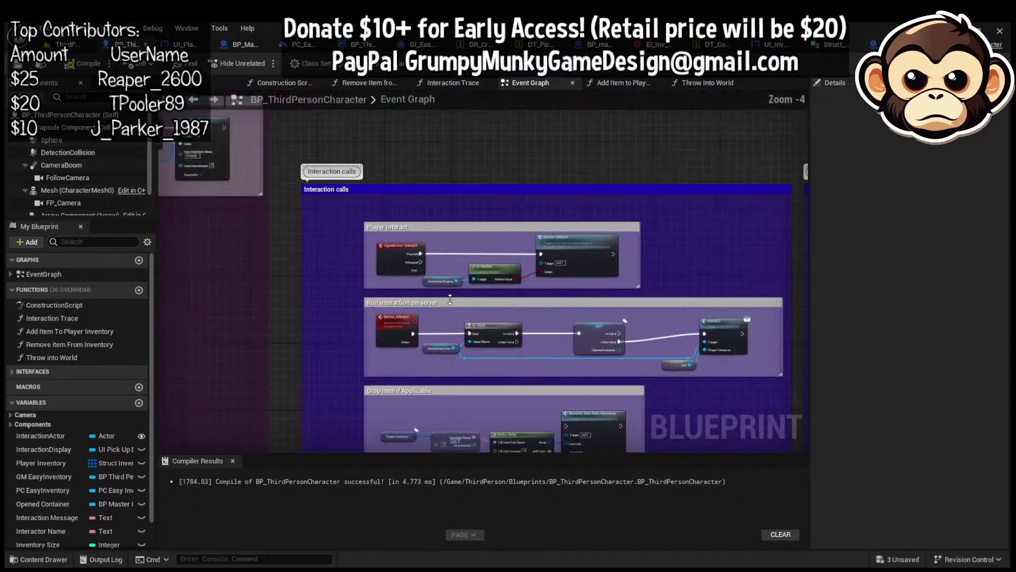
right_click_drag(366, 246, 381, 297)
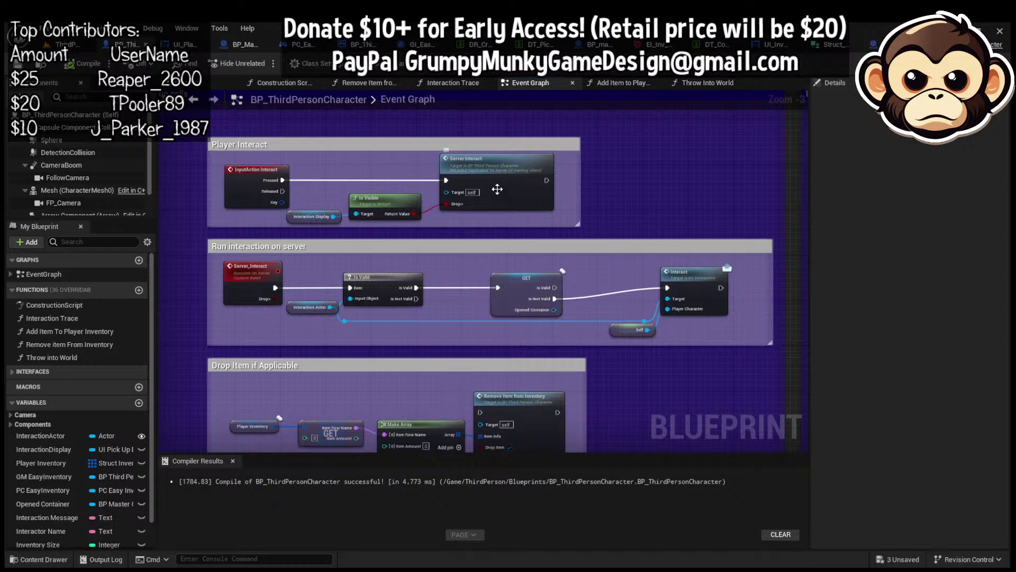
double_click(499, 186)
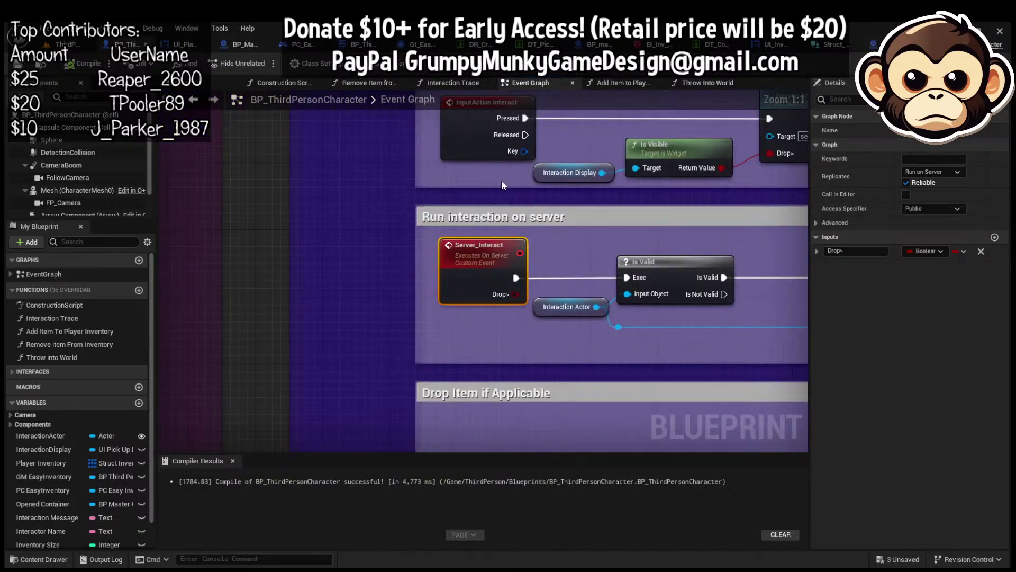
right_click_drag(613, 280, 179, 259)
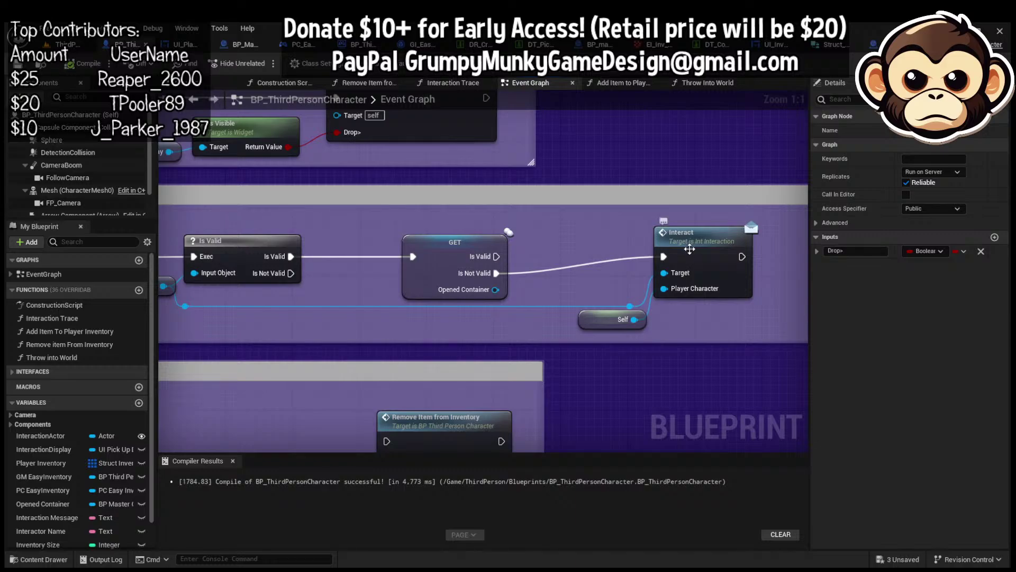
left_click(689, 250)
double_click(689, 250)
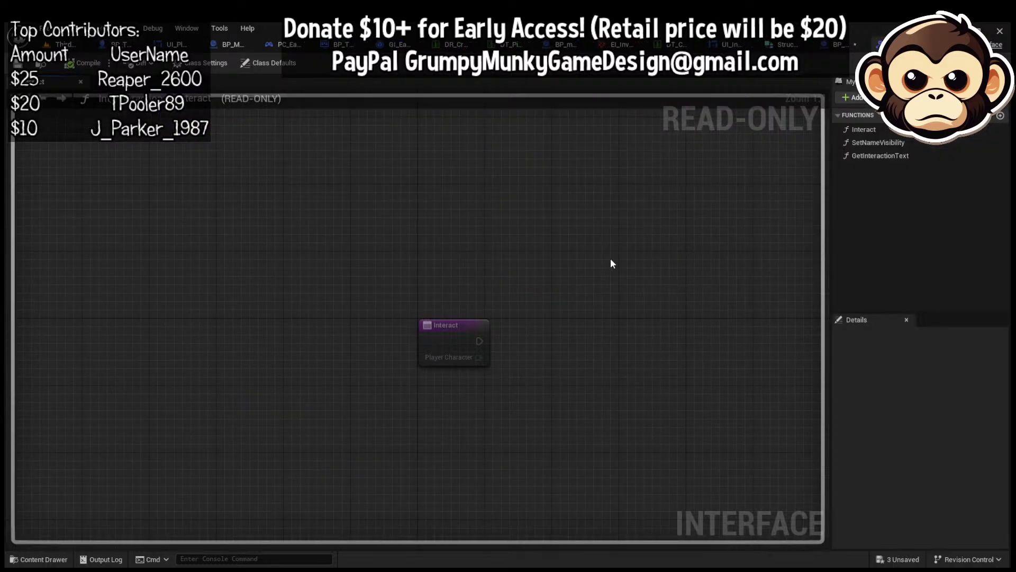
Review the BP_Master_Container Construction Script and Event Graph, and follow its content-change event to the Hud Update Inventory Grid event
left_click(232, 46)
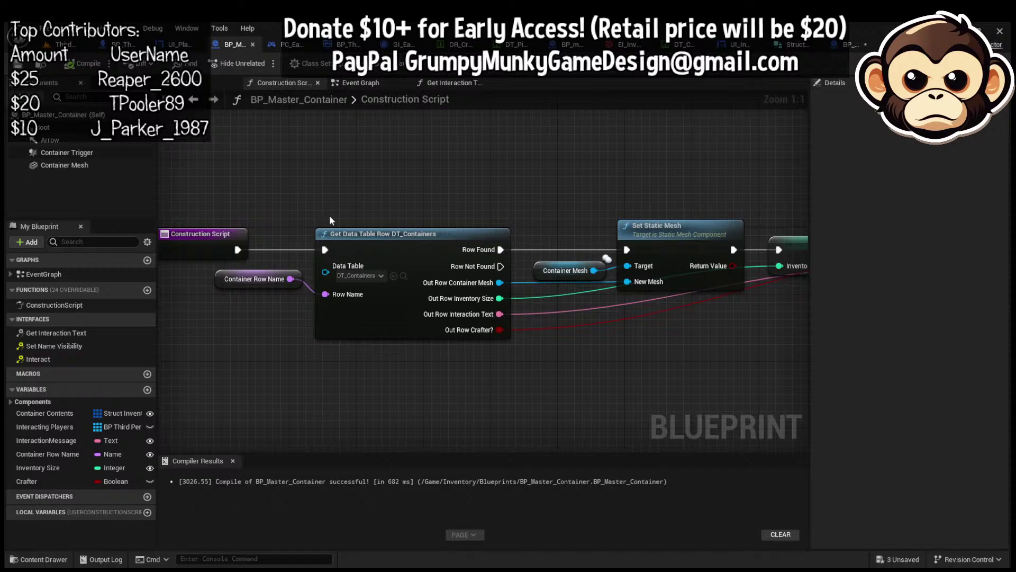
right_click_drag(329, 216, 456, 306)
scroll(457, 306, "down", 1)
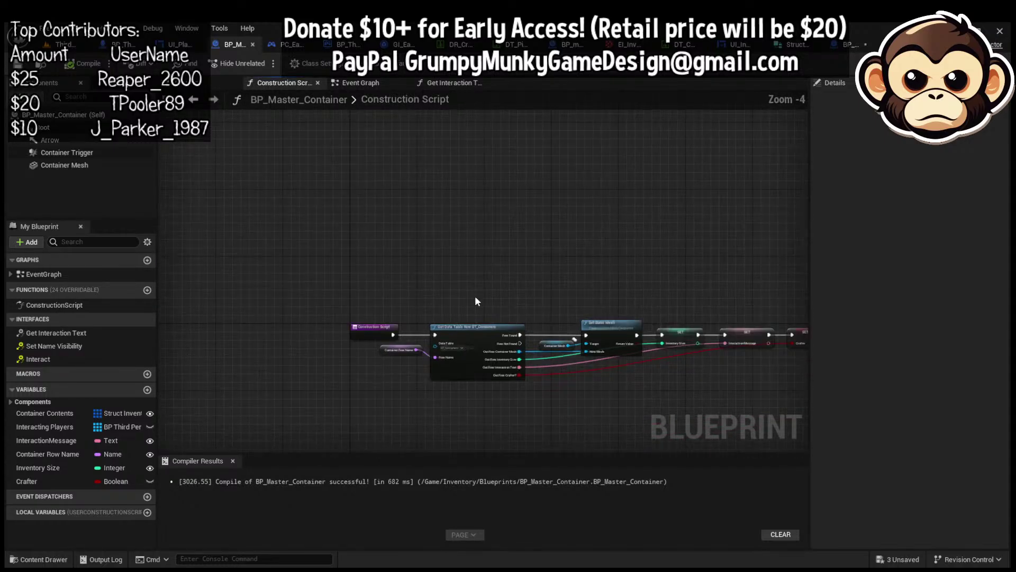
left_click(371, 81)
right_click_drag(404, 218, 332, 161)
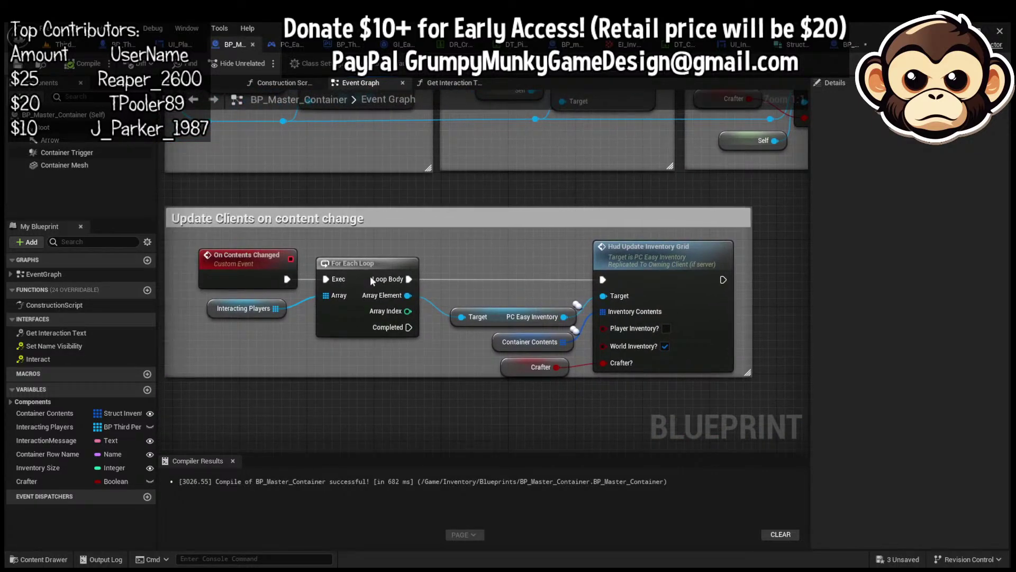
double_click(641, 286)
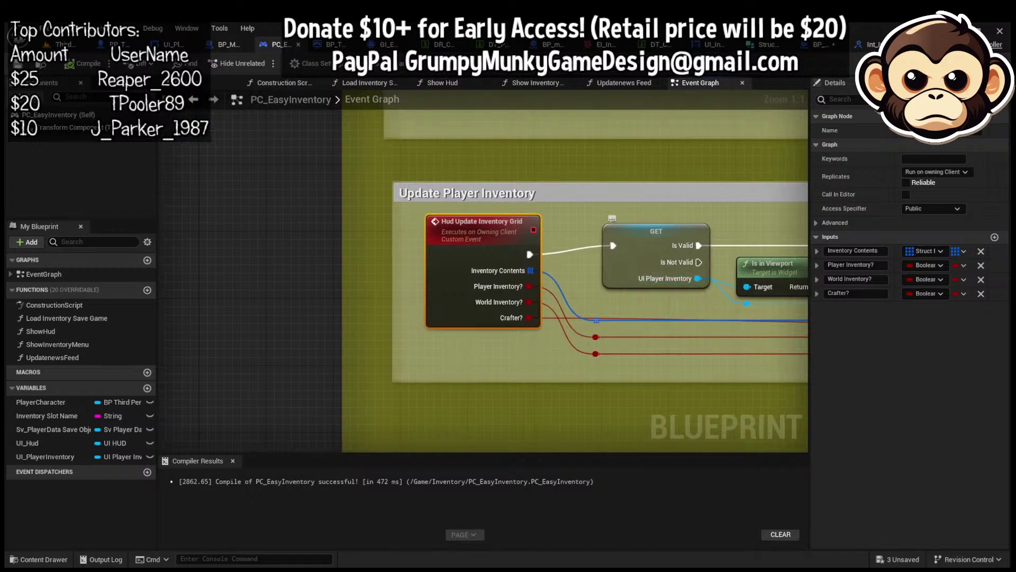
Examine the Set Up Inventory Grid function of UI_PlayerInventory, including its slot creation, grid panel, crafting ingredient and slot array sections
double_click(629, 244)
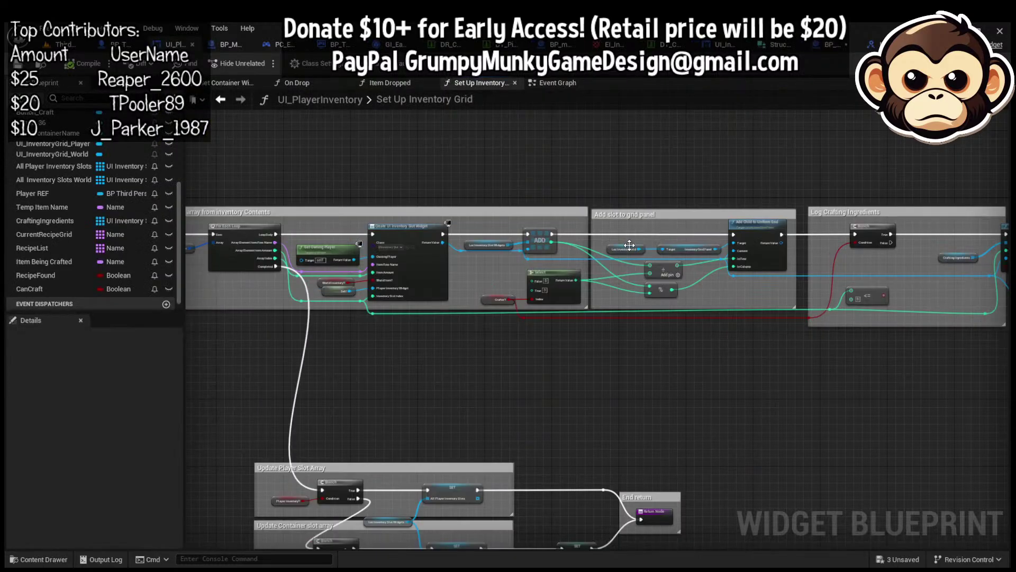
right_click_drag(556, 389, 186, 347)
right_click_drag(507, 244, 491, 260)
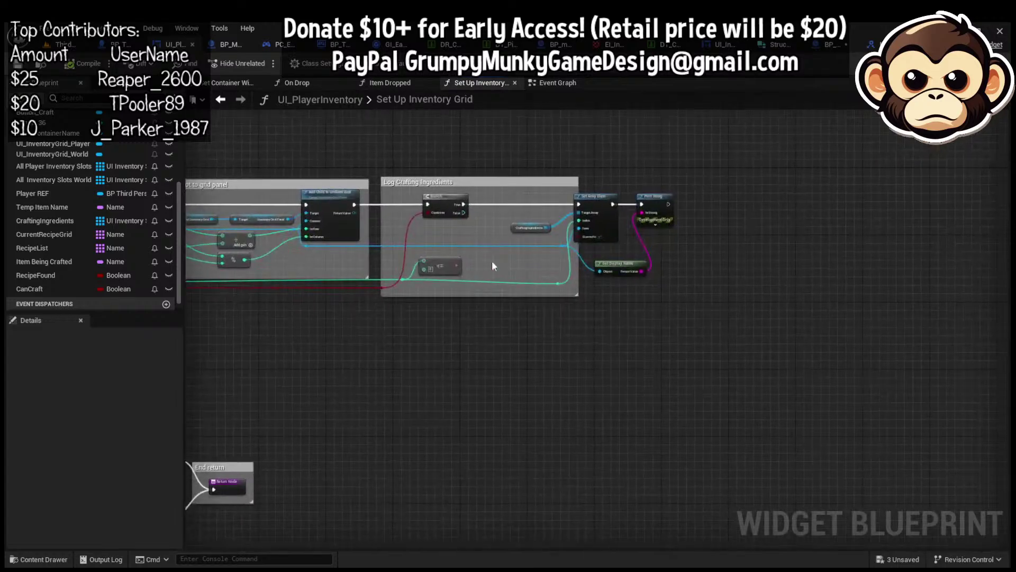
scroll(695, 218, "up", 4)
scroll(569, 237, "down", 5)
right_click_drag(292, 398, 688, 310)
scroll(495, 321, "up", 3)
right_click_drag(497, 324, 488, 347)
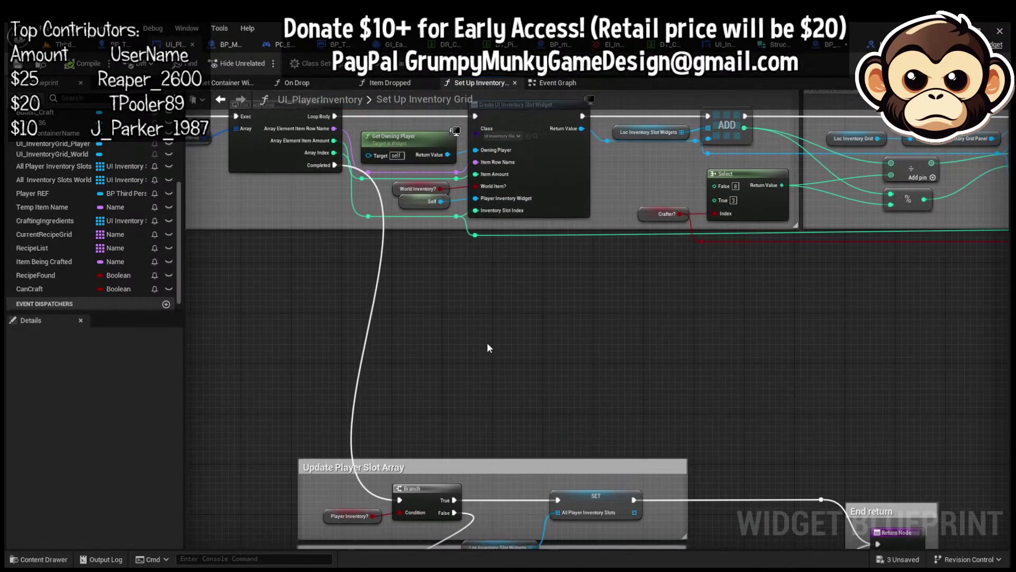
right_click_drag(766, 314, 677, 402)
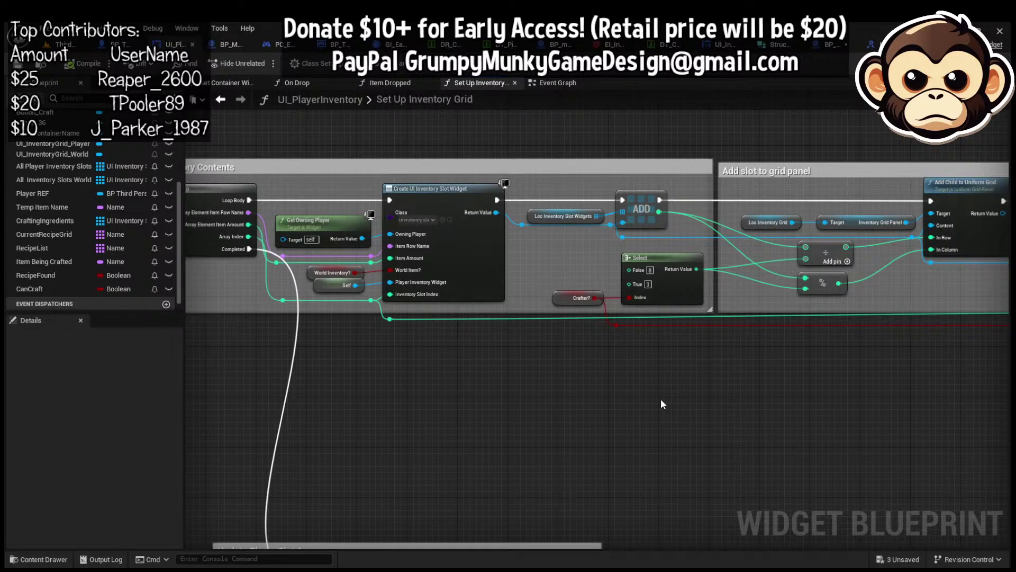
Start a multiplayer preview session of the level and test picking up items with one player
left_click(53, 46)
left_click(259, 63)
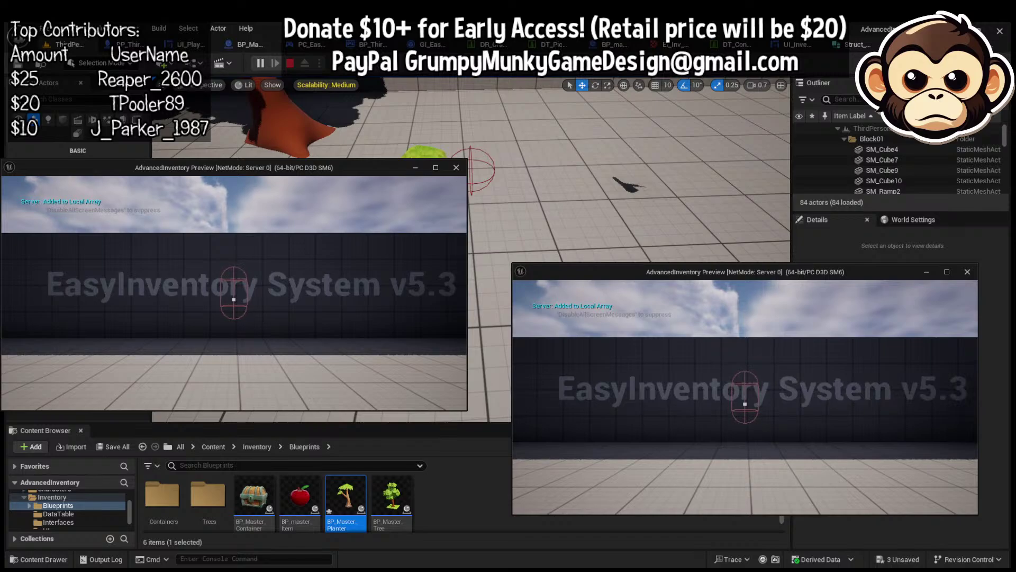
key("e")
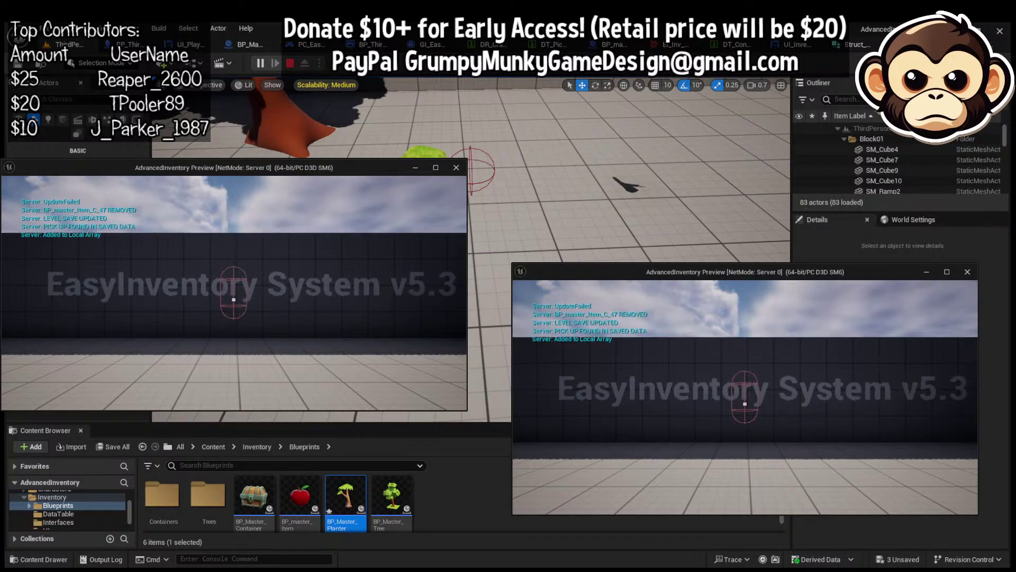
key("e")
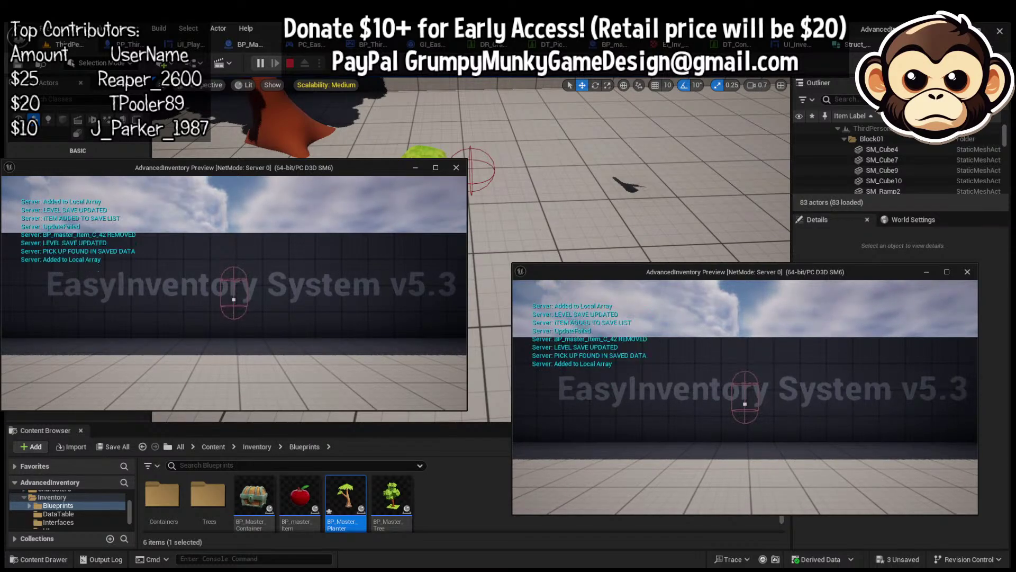
key("e")
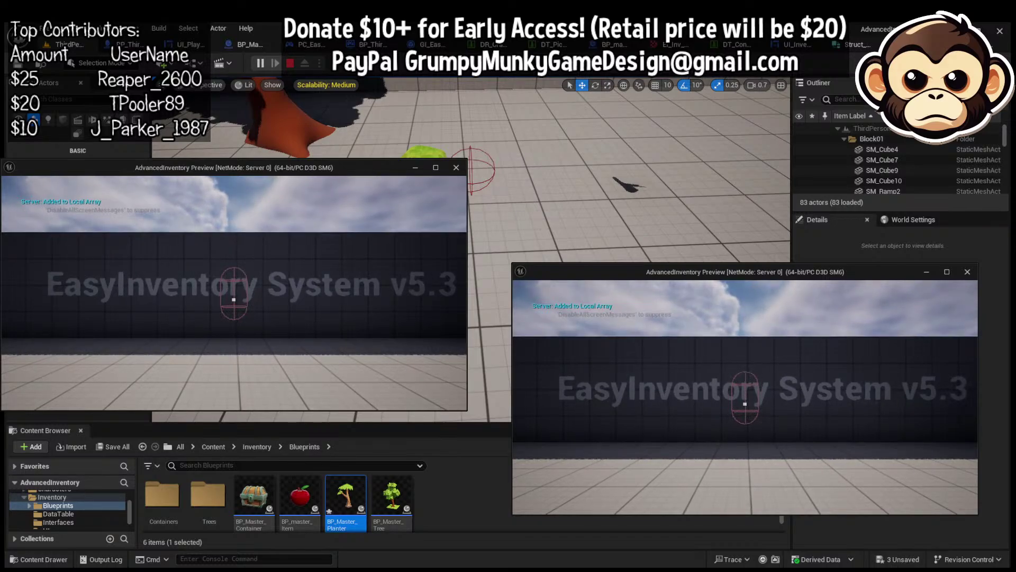
key("e")
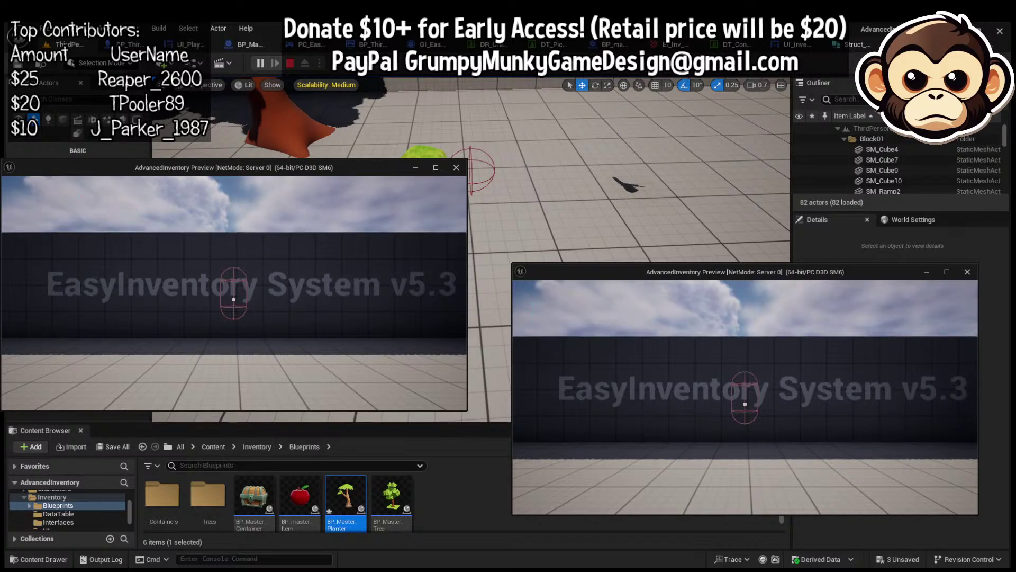
Walk the player in the other preview window to the planters and take the pumpkins and the melon
left_click(252, 162)
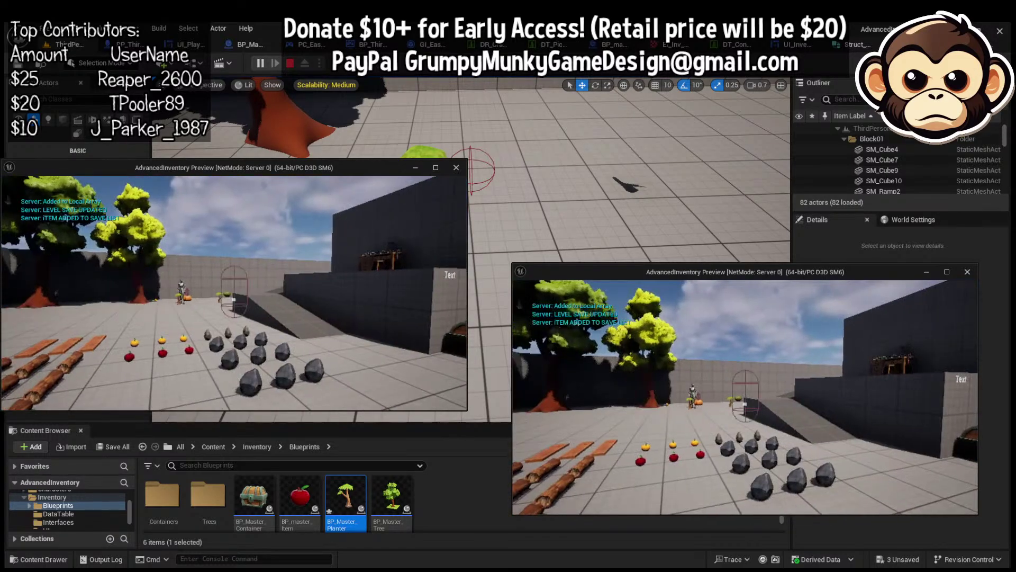
key("w")
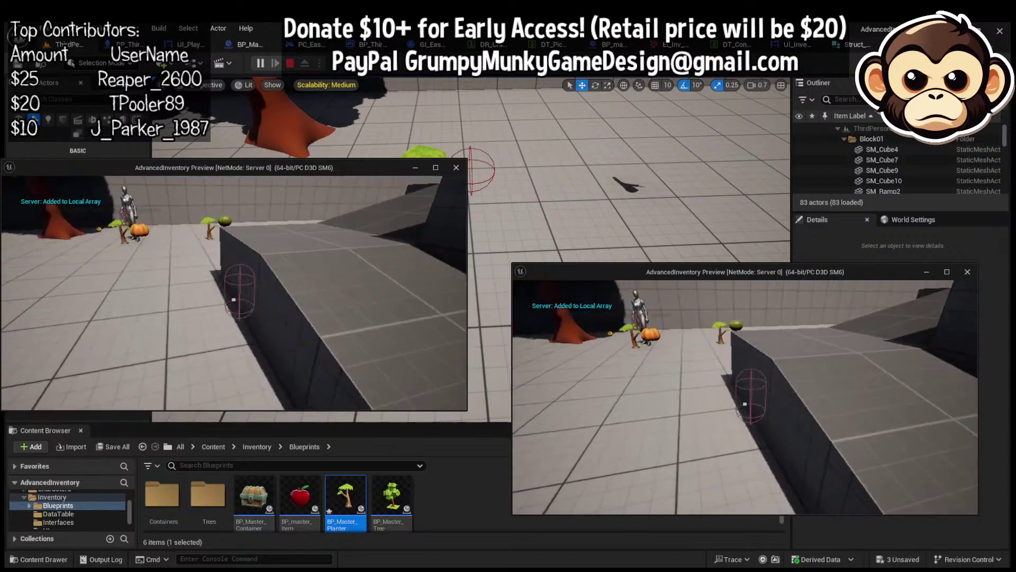
key("w")
key("e")
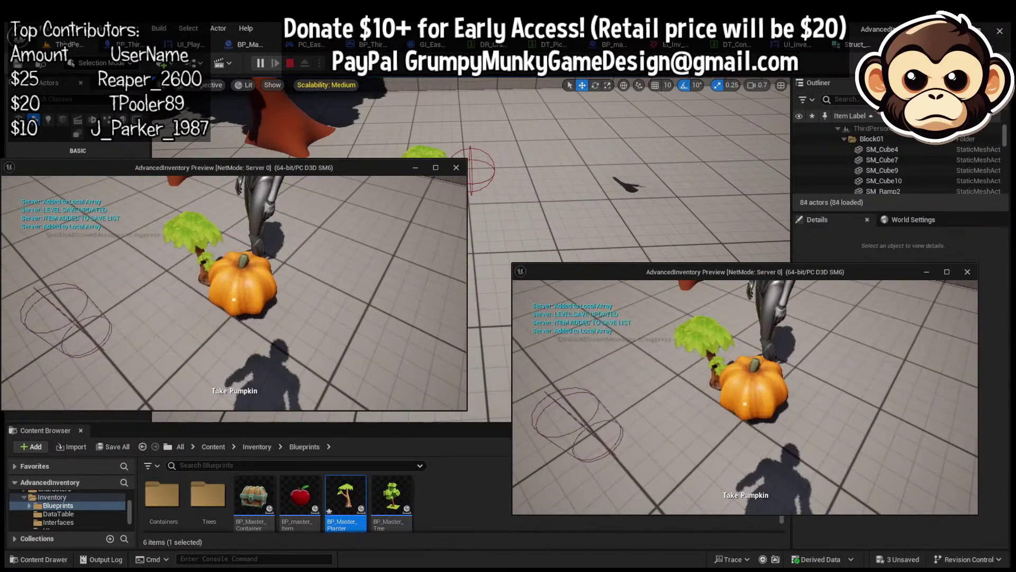
key("w")
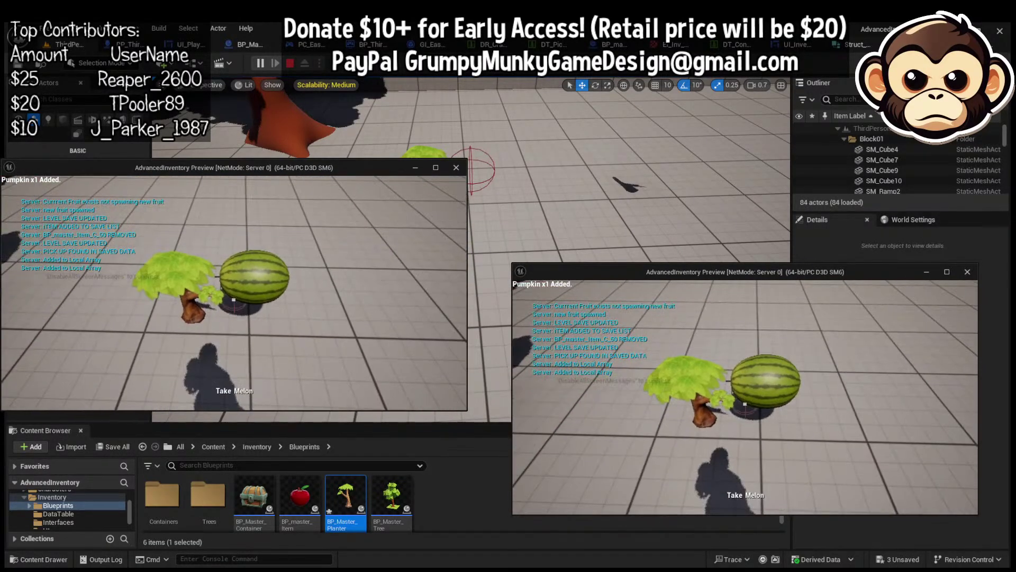
key("e")
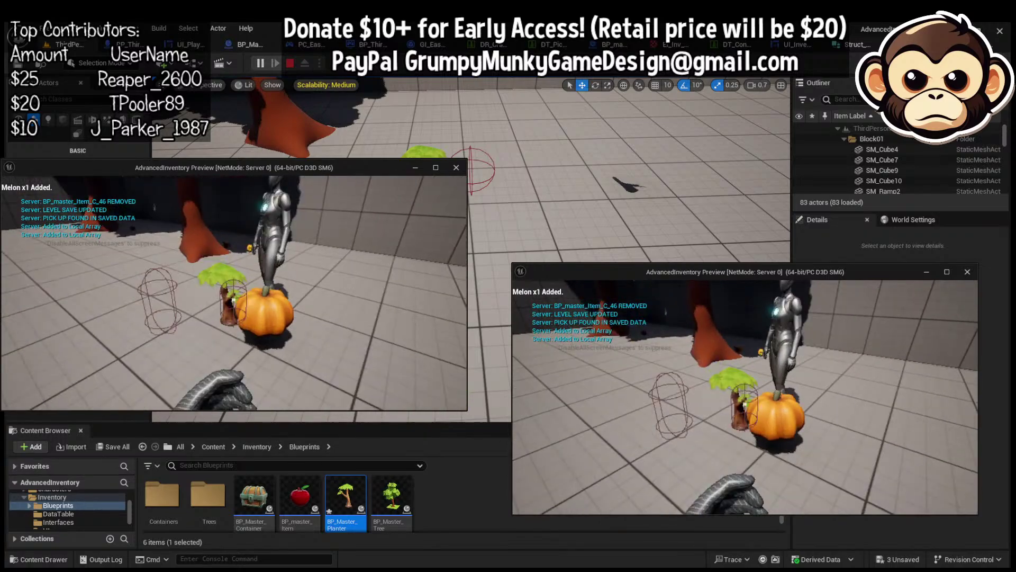
key("e")
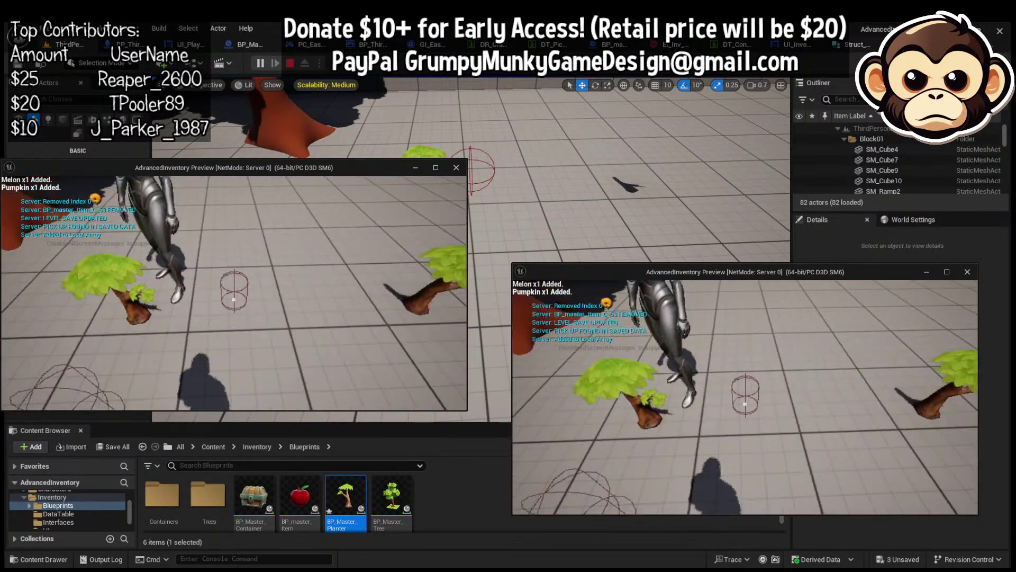
Test harvesting around the trees and planters by moving a character between them and picking up the newly grown items
key("a")
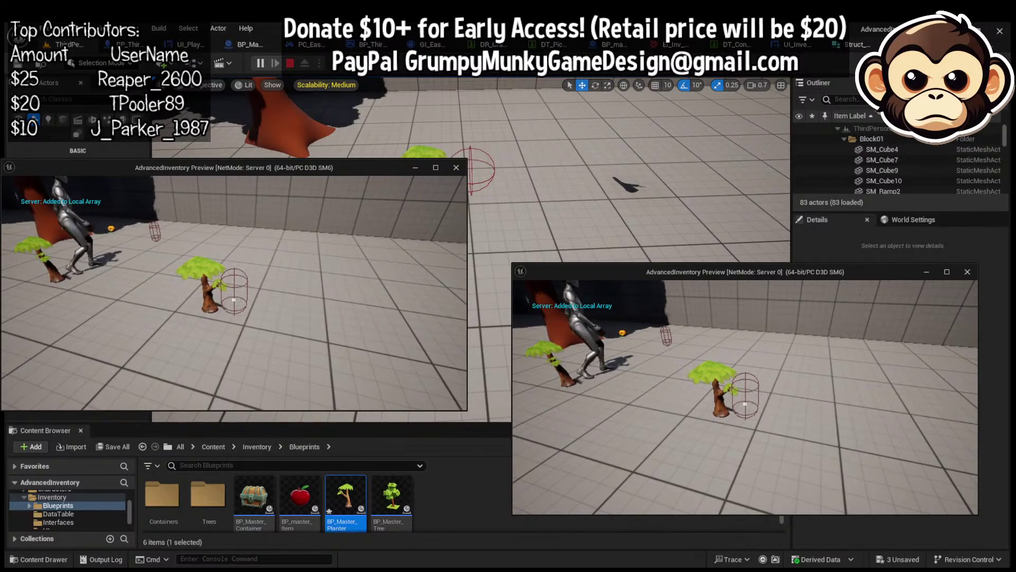
key("a")
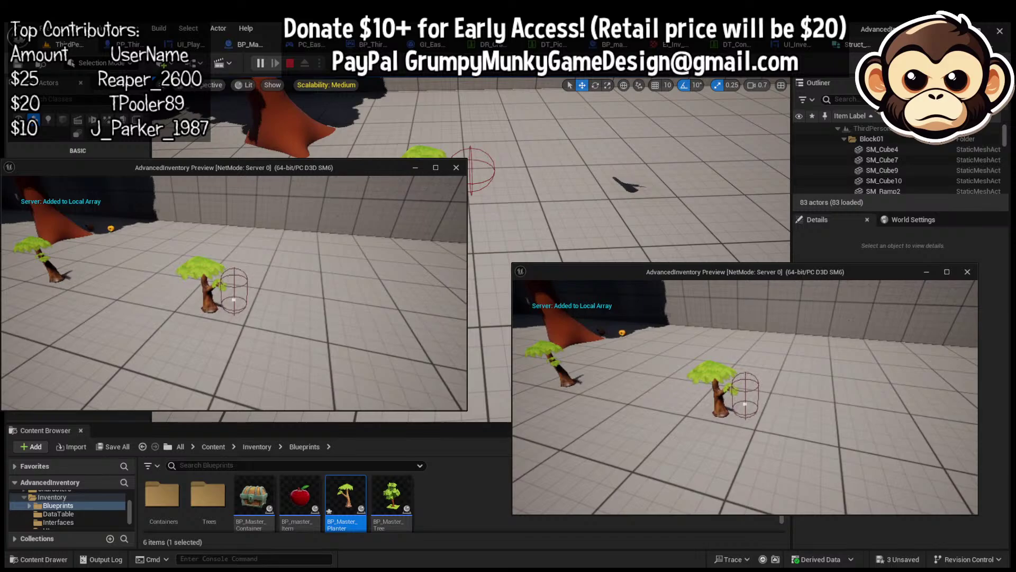
key("e")
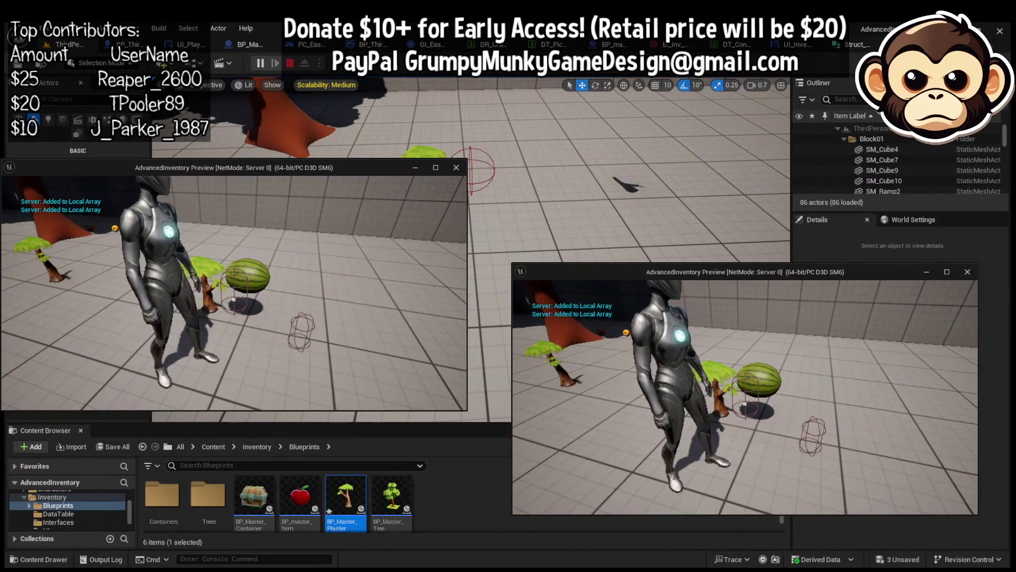
key("w")
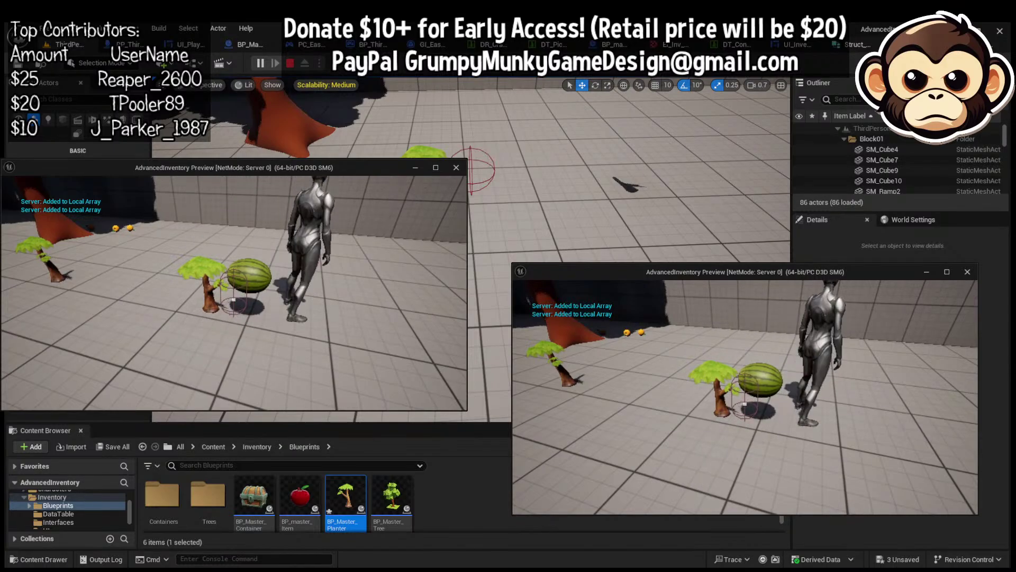
key("w")
key("e")
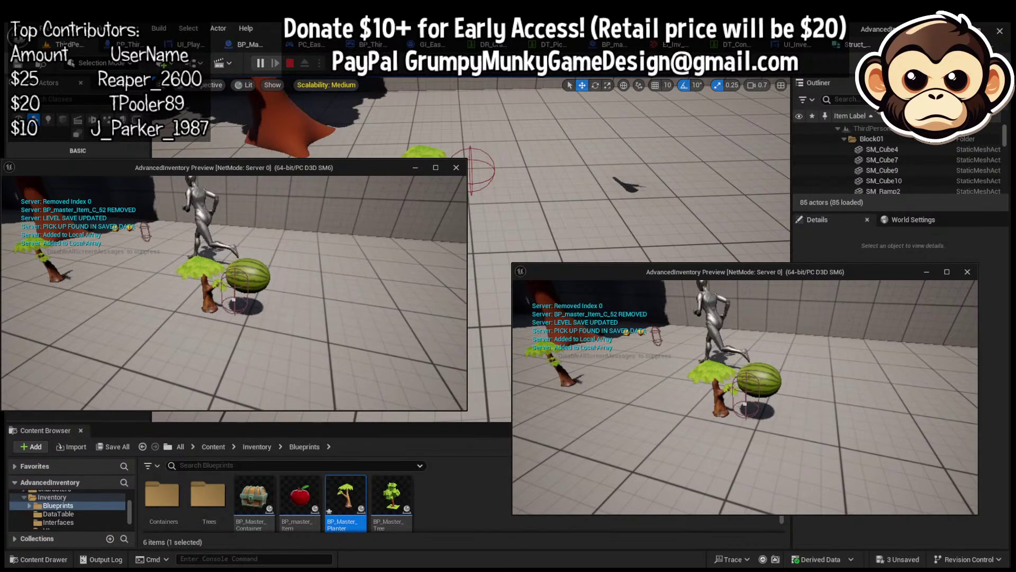
key("a")
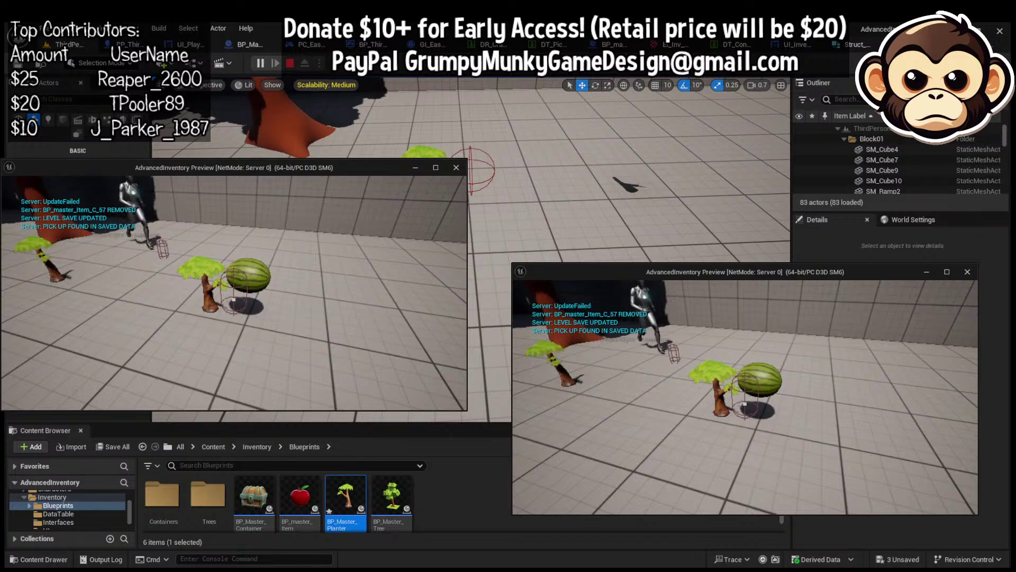
key("d")
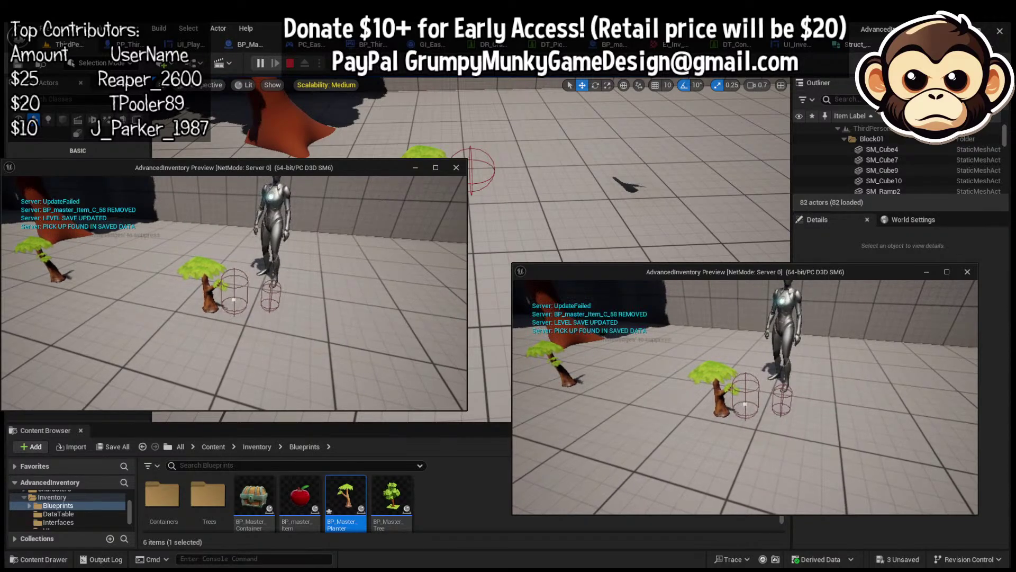
Walk the character away from the planters and over to the rows of loose items
key("d")
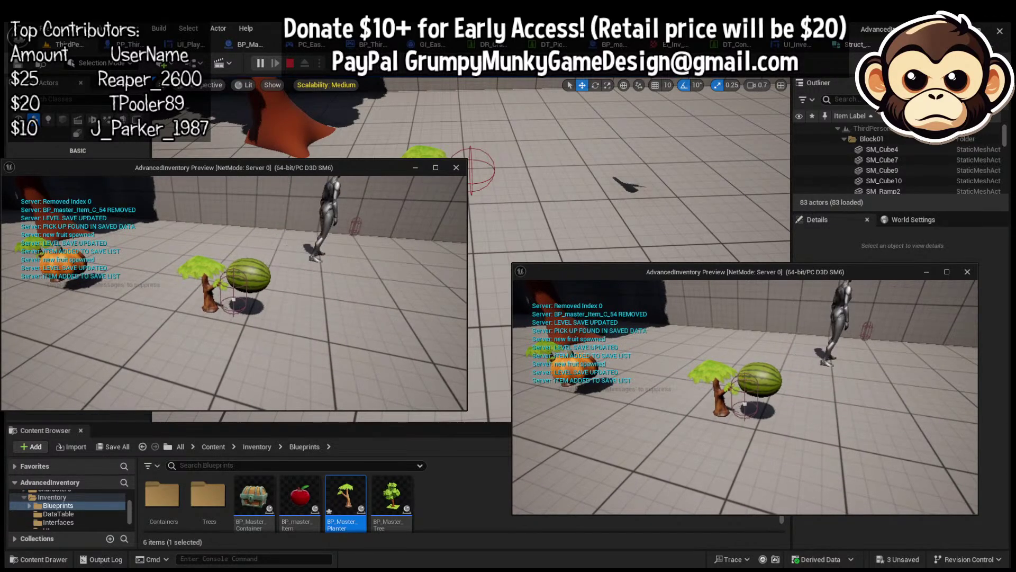
key("d")
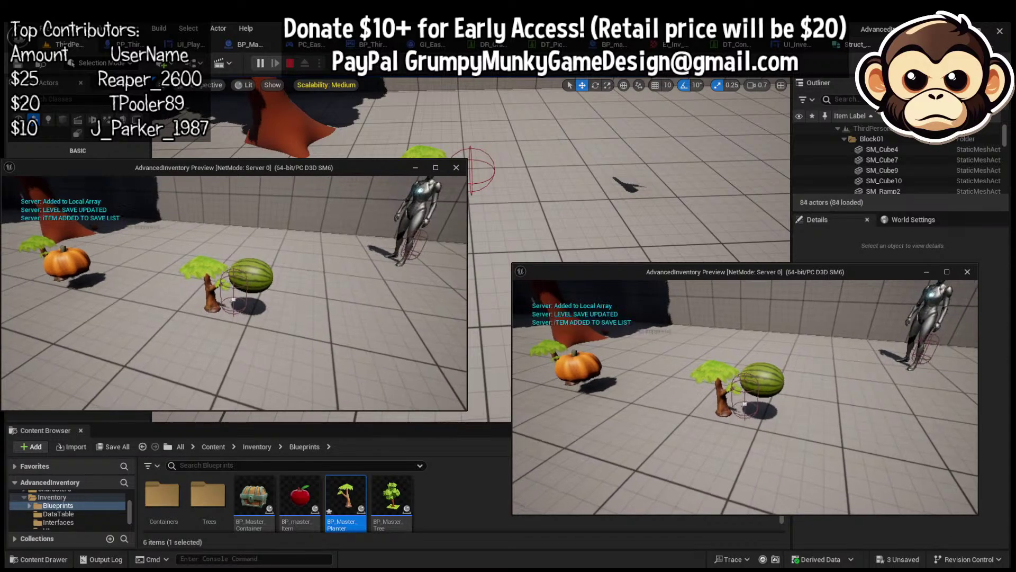
key("w")
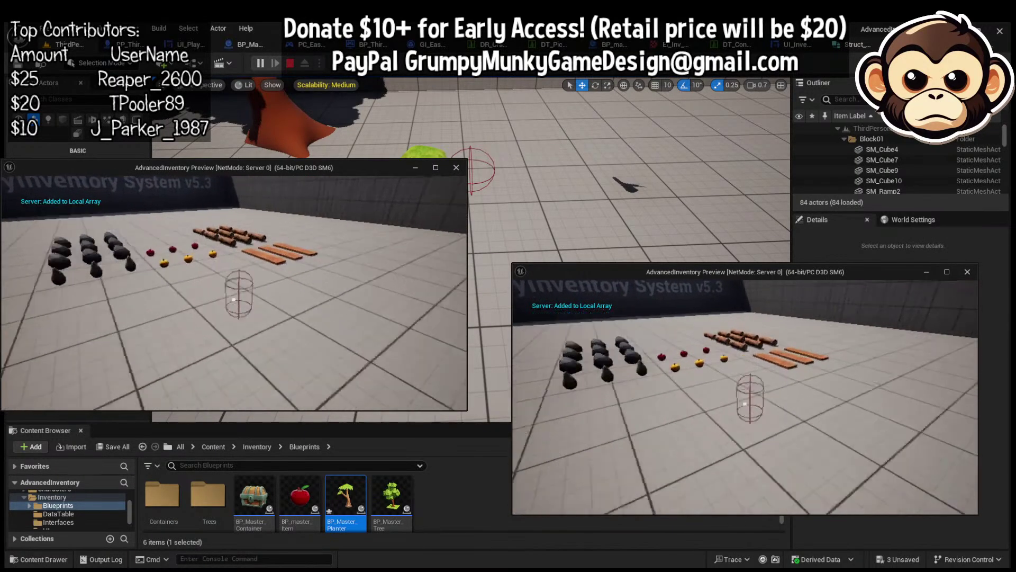
key("w")
Test picking up the wood logs one after another, and end the preview session
key("e")
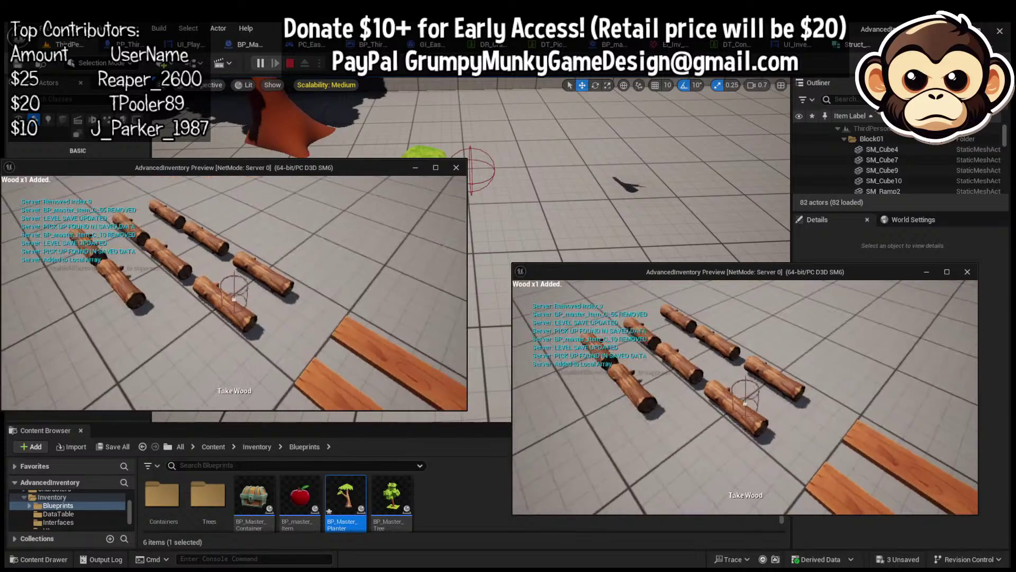
key("e")
key("w")
key("e")
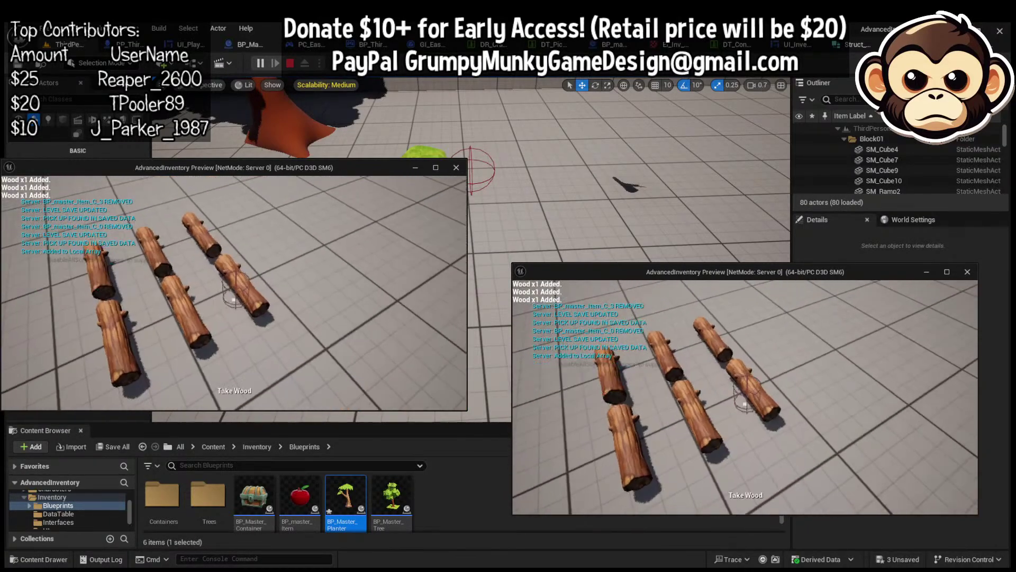
key("e")
key("e")
key("e")
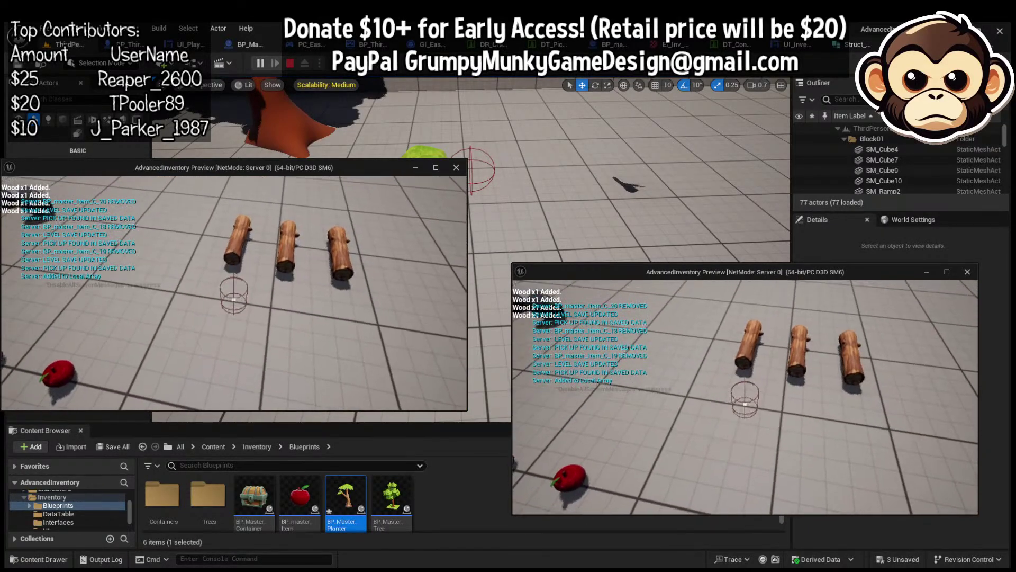
key("w")
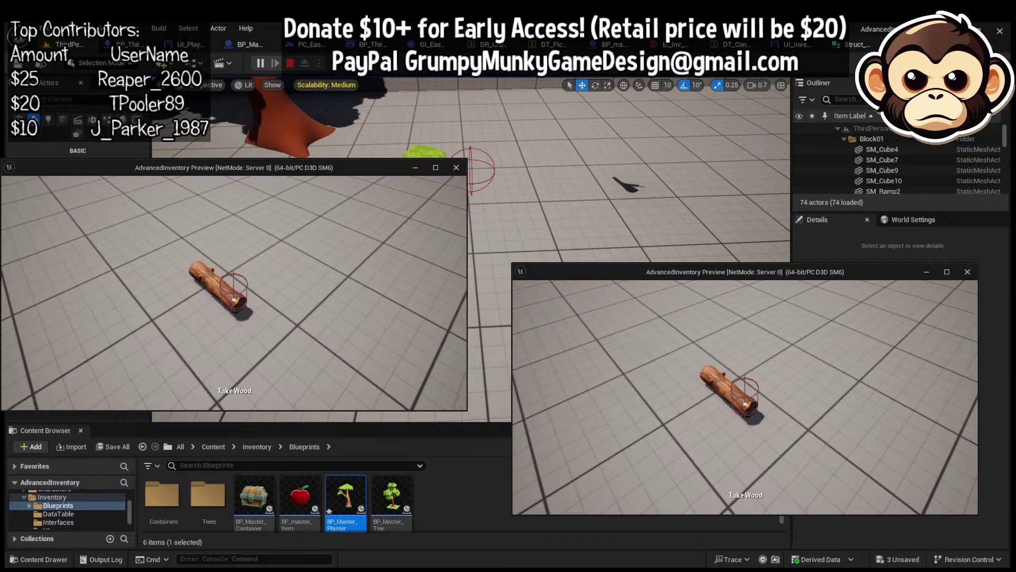
key("e")
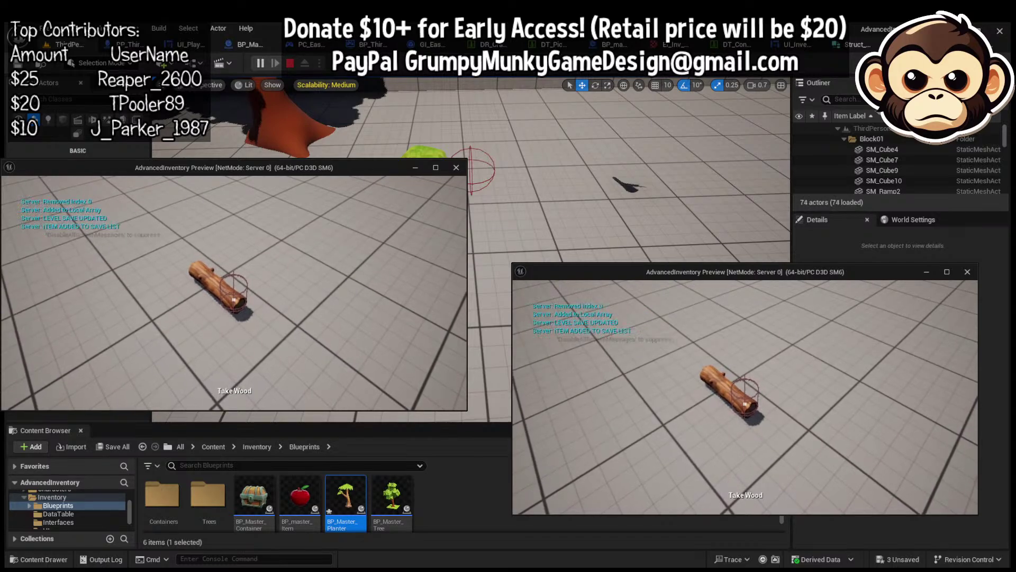
key("e")
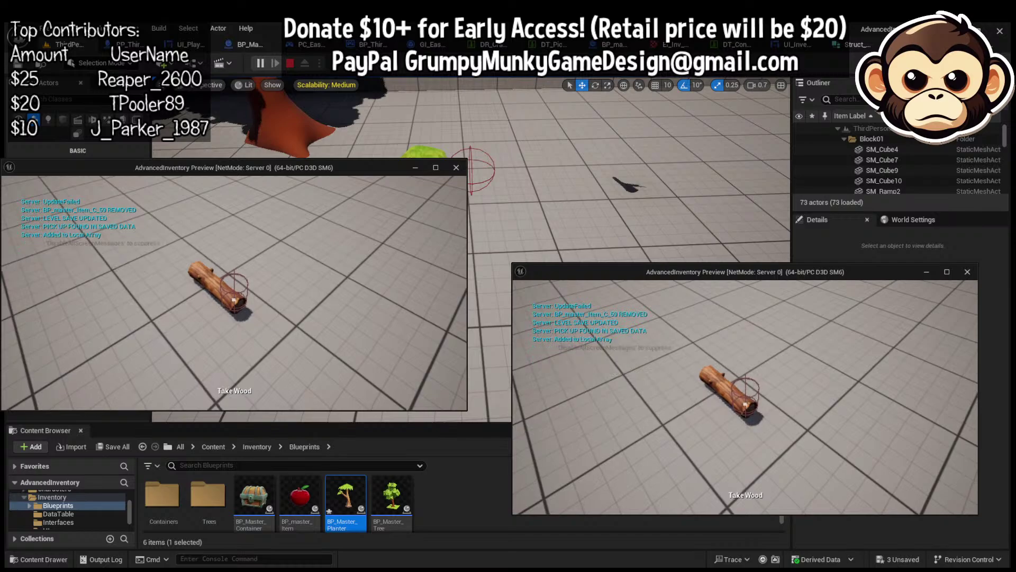
key("Escape")
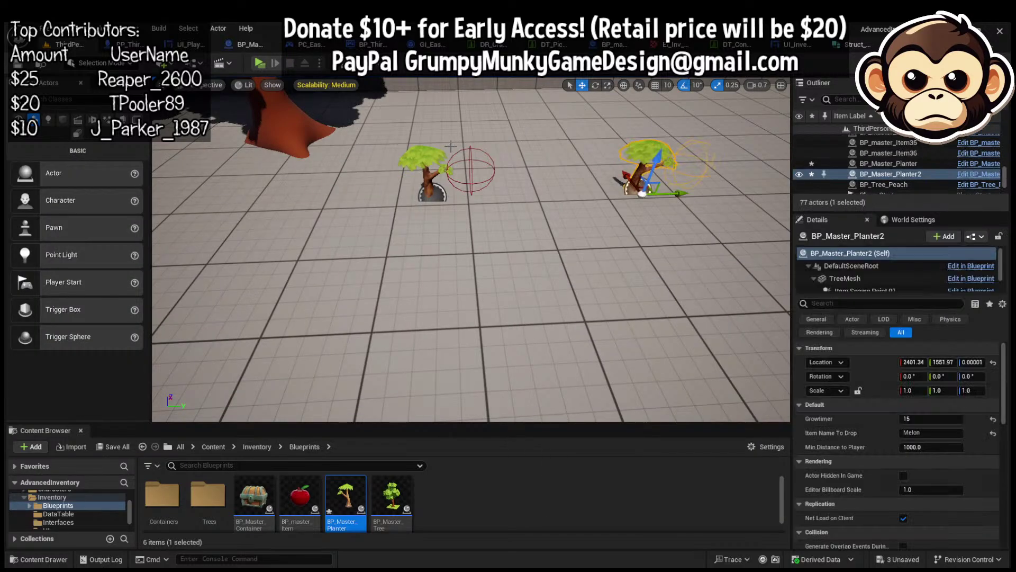
Enable Should Simulate Physics for the Pumpkin and Melon rows of the item data table, save it and return to the level
left_click(804, 45)
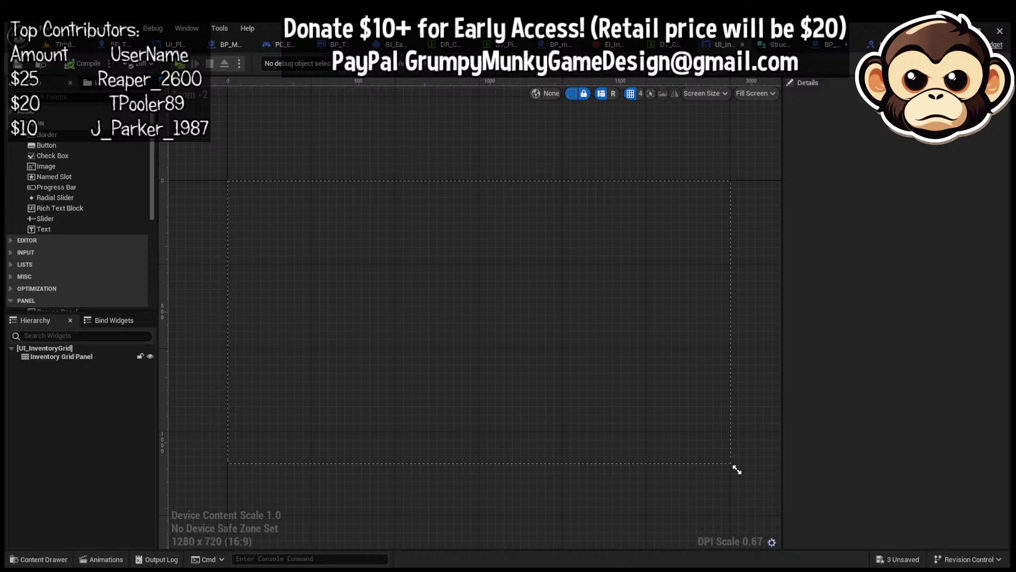
left_click(989, 64)
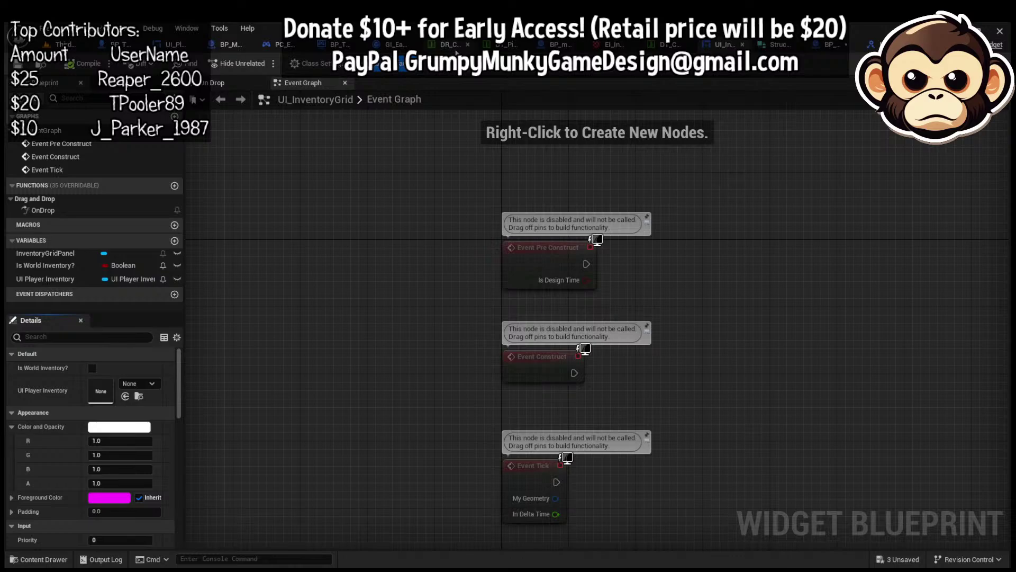
left_click(504, 46)
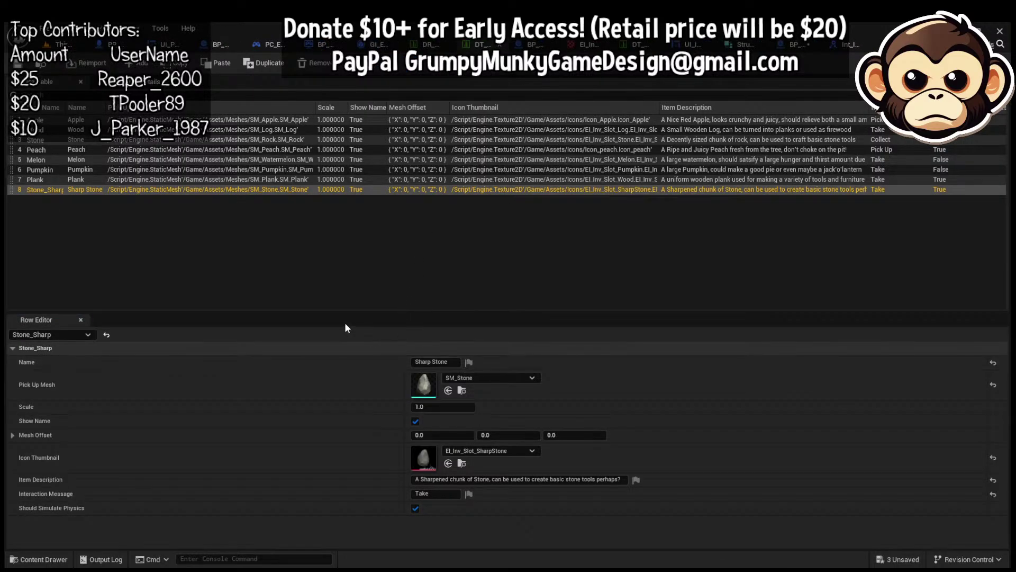
left_click(127, 169)
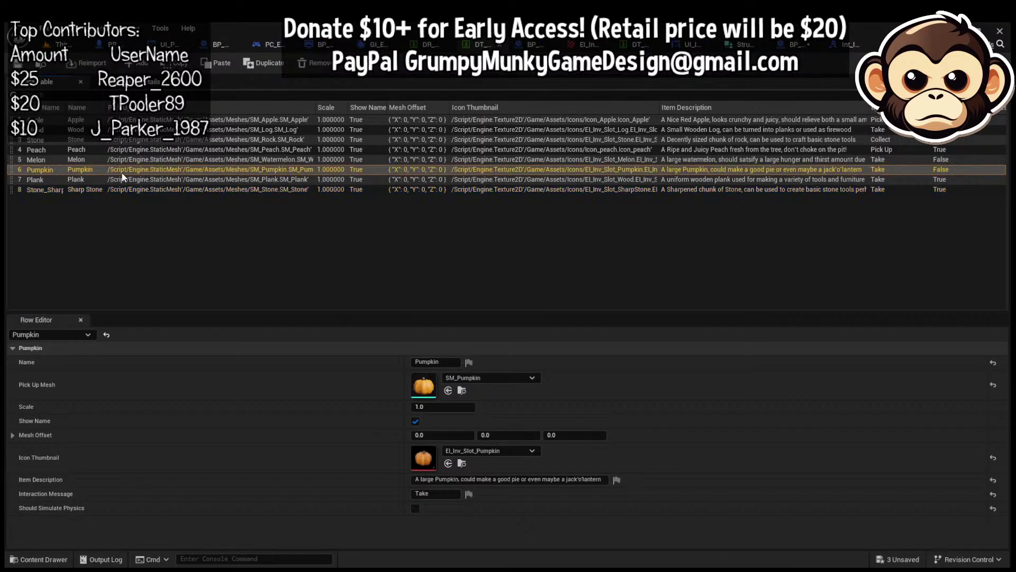
left_click(415, 508)
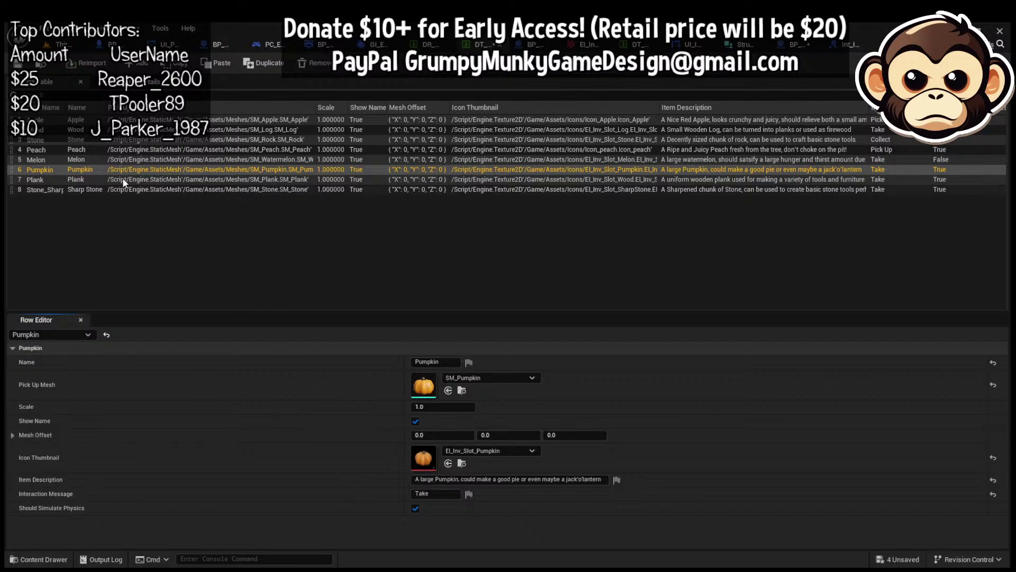
left_click(121, 161)
left_click(416, 509)
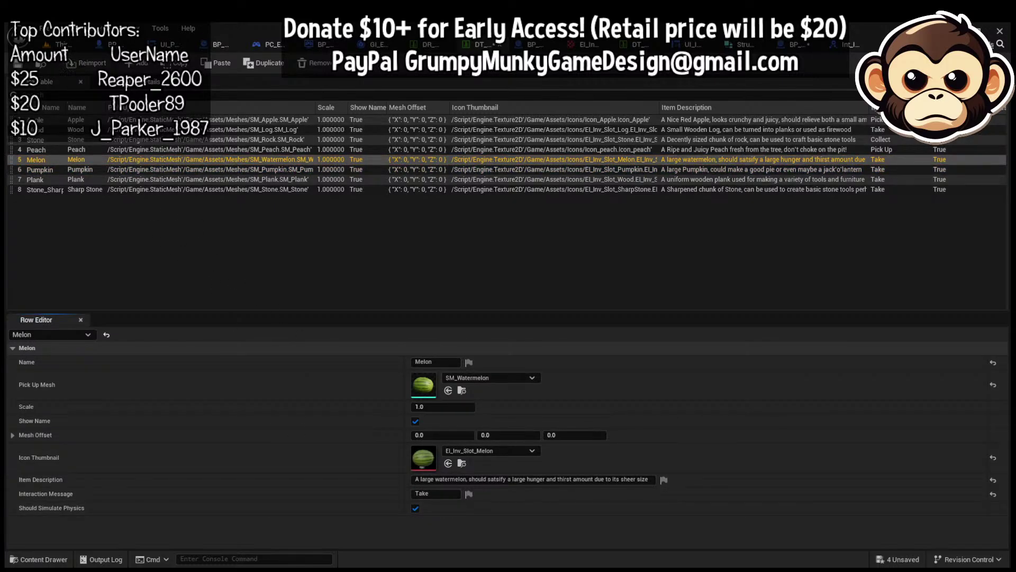
left_click(18, 63)
left_click(49, 46)
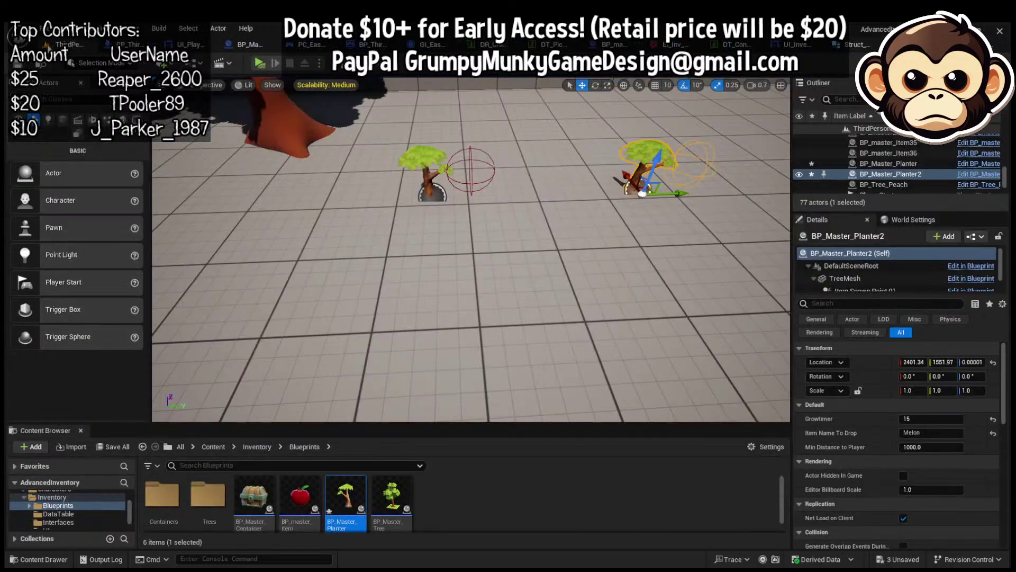
Open the Containers folder under Blueprints and run a brief multiplayer preview of the level
double_click(162, 495)
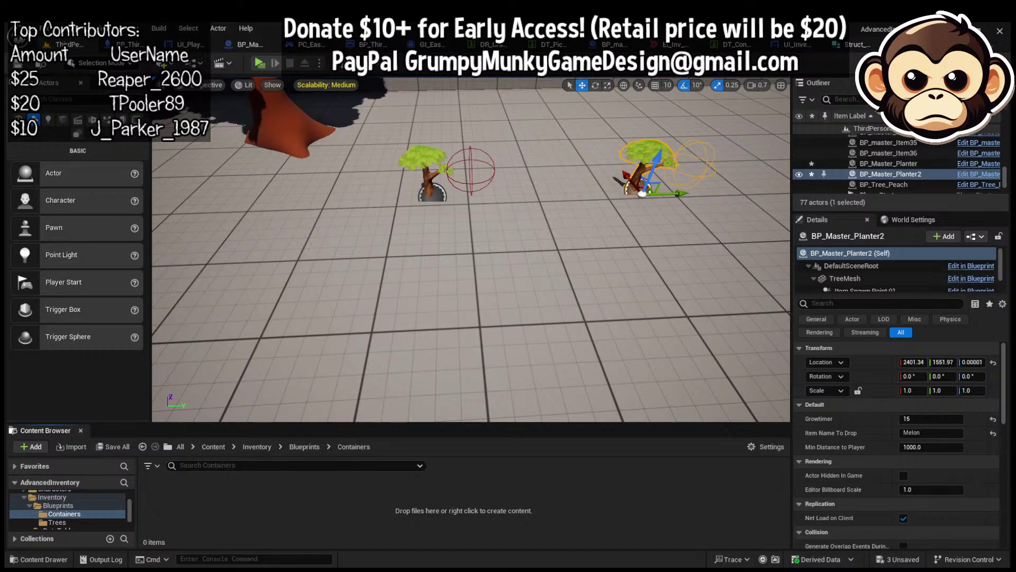
key("alt+p")
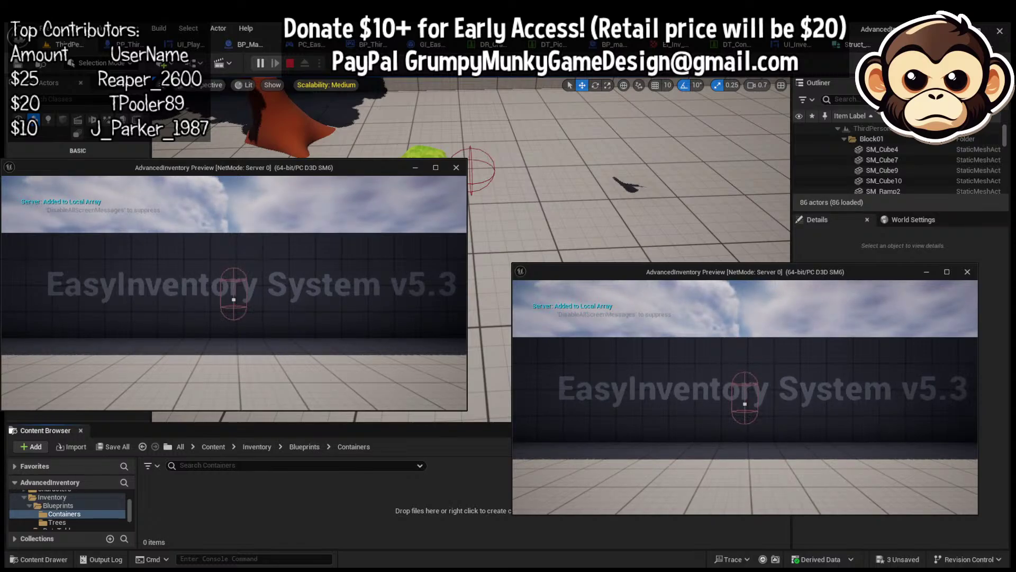
key("e")
key("e")
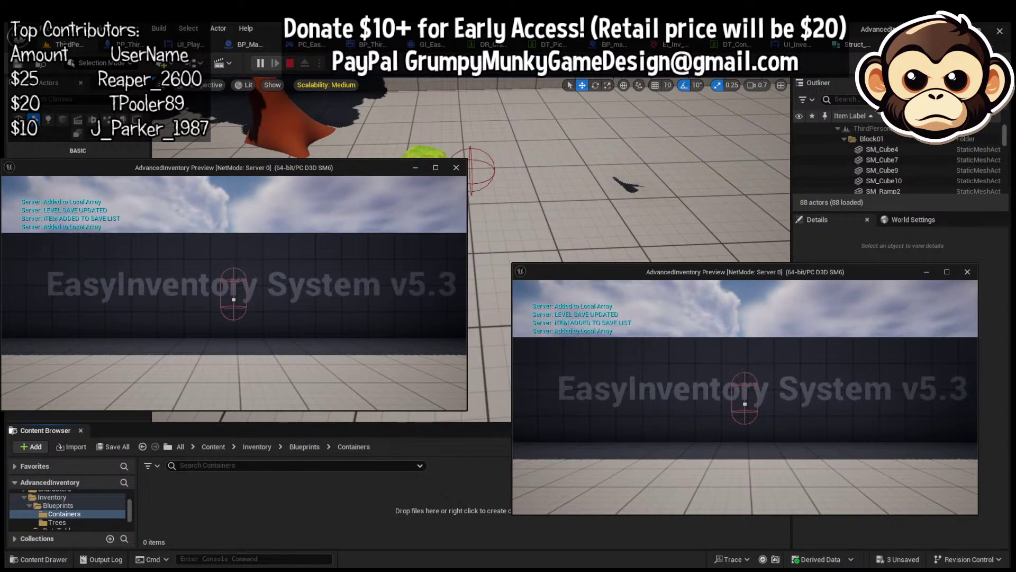
key("Escape")
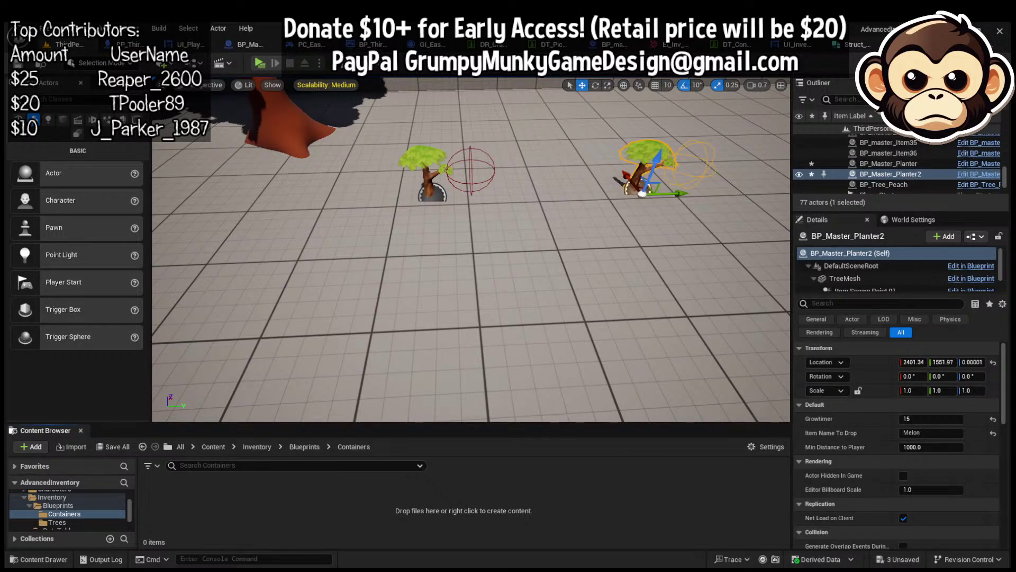
Rotate the Melon planter and the Pumpkin planter 90 degrees about the vertical axis
right_click_drag(471, 249, 623, 237)
key("s")
key("w")
key("s")
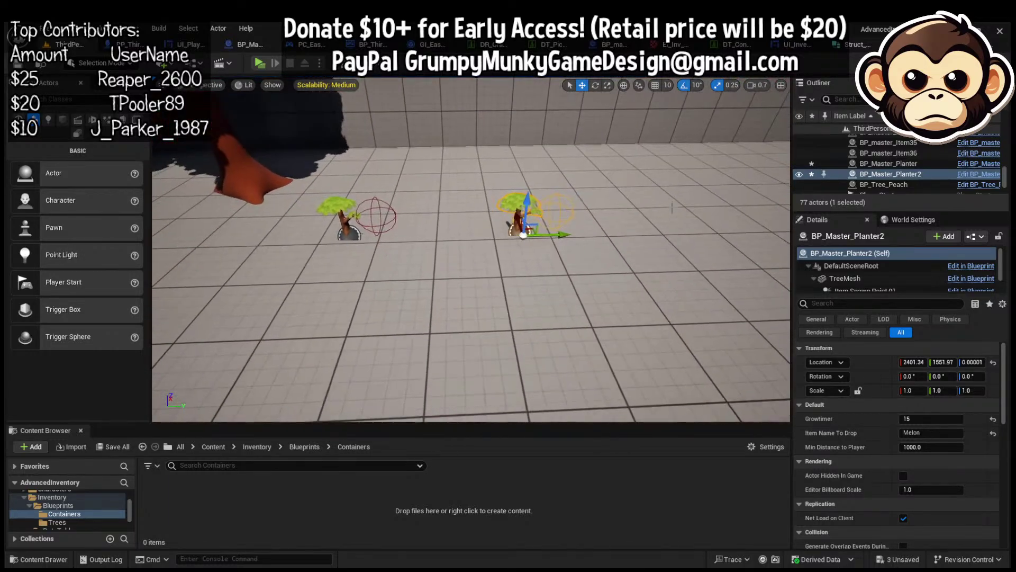
key("e")
left_click_drag(516, 270, 586, 244)
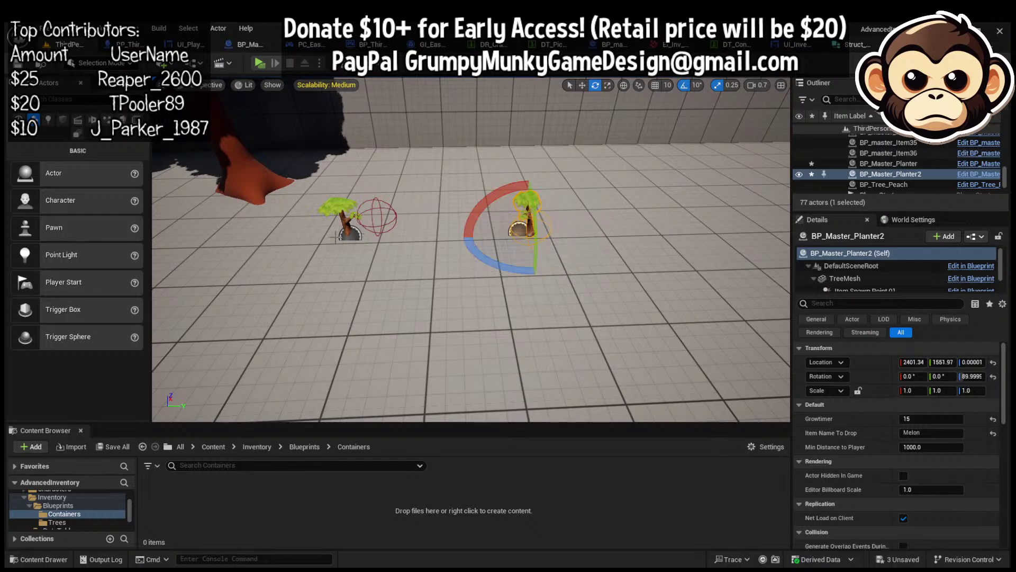
left_click(346, 232)
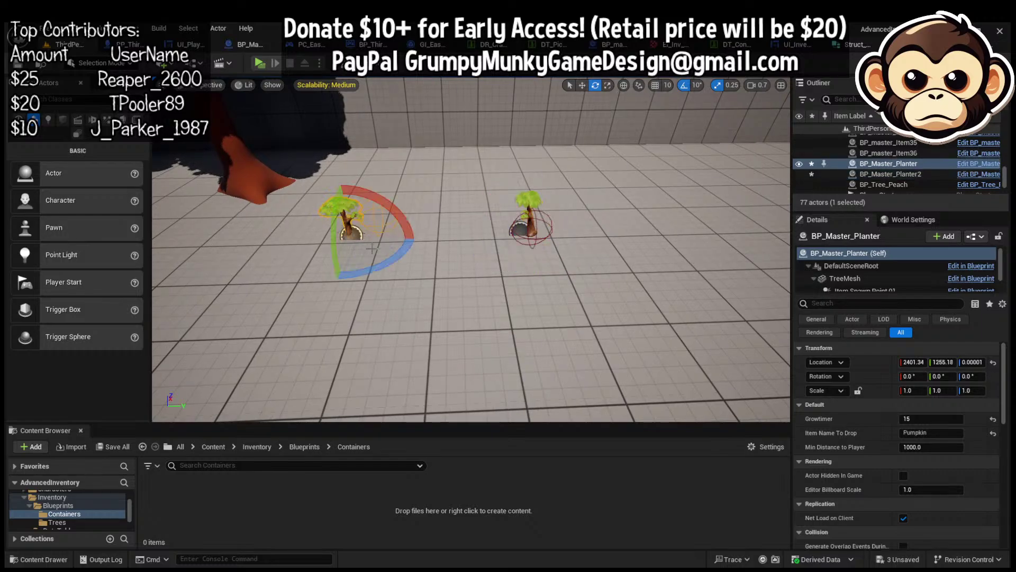
left_click_drag(371, 249, 418, 239)
Select both planters together and move them closer to the back wall of the level
right_click_drag(427, 225, 544, 206)
left_click(479, 210, "ctrl")
key("a")
key("w")
left_click_drag(437, 185, 225, 176)
key("d")
right_click_drag(225, 175, 142, 163)
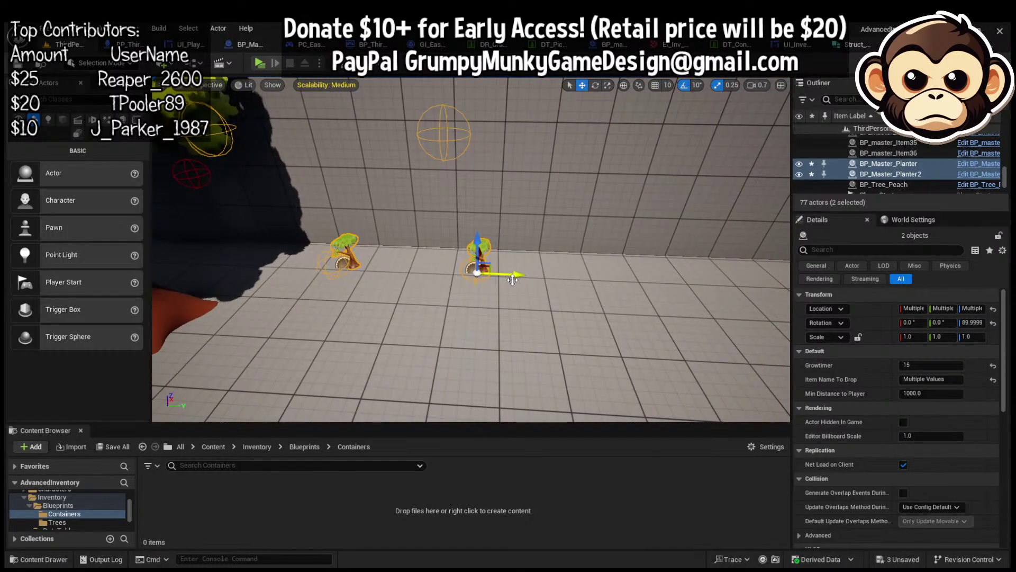
left_click_drag(513, 280, 531, 287)
Duplicate the large block SM_Cube4 and move the copy across to the opposite side of the item rows
key("a")
right_click_drag(530, 286, 503, 273)
key("s")
key("w")
left_click(547, 245)
key("d")
right_click_drag(547, 245, 570, 242)
key("s")
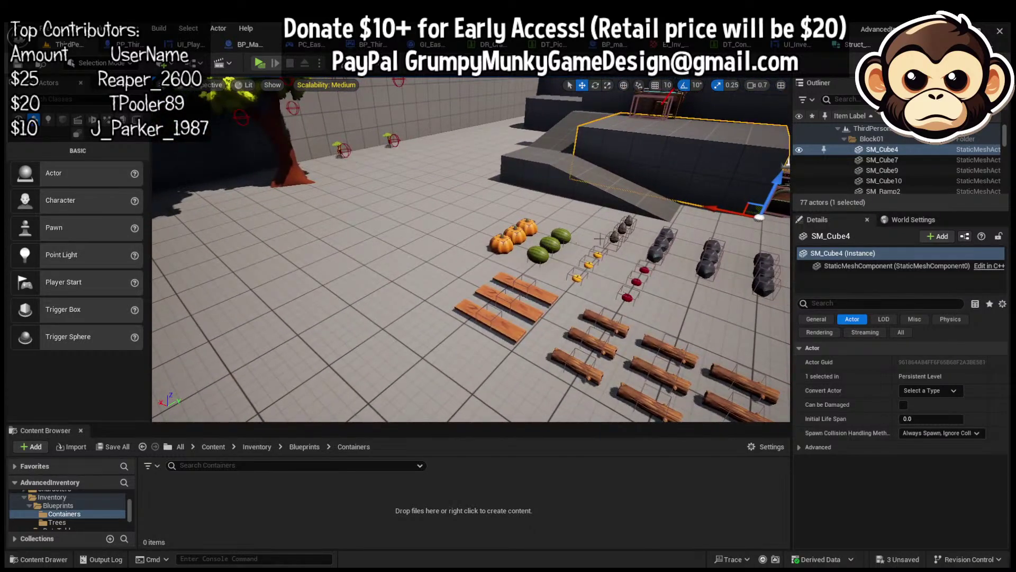
key("ctrl+d")
mouse_move(682, 222)
right_mouse_down()
mouse_move(704, 228)
mouse_move(694, 238)
mouse_move(682, 223)
right_mouse_up()
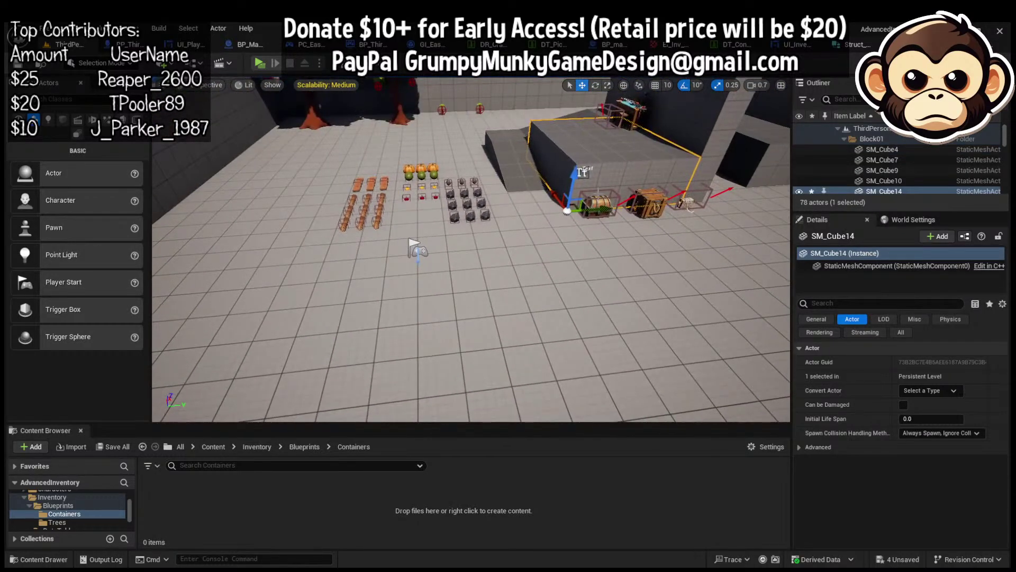
left_click_drag(595, 206, 406, 217)
left_click_drag(266, 205, 223, 196)
Move the duplicated block along the X axis toward the large trees
key("f")
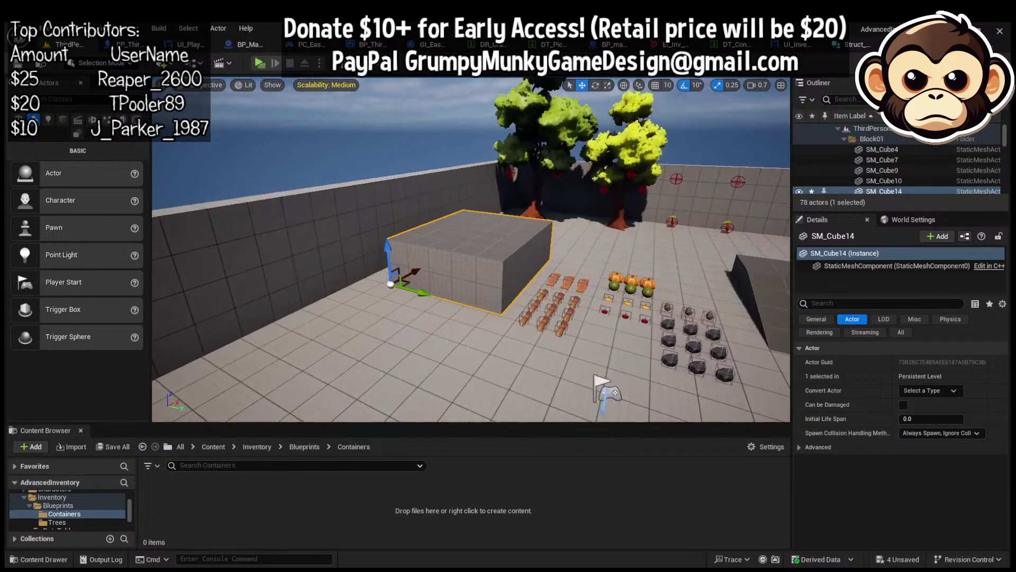
key("s")
key("d")
mouse_move(218, 190)
right_mouse_down()
mouse_move(228, 187)
mouse_move(218, 190)
right_mouse_up()
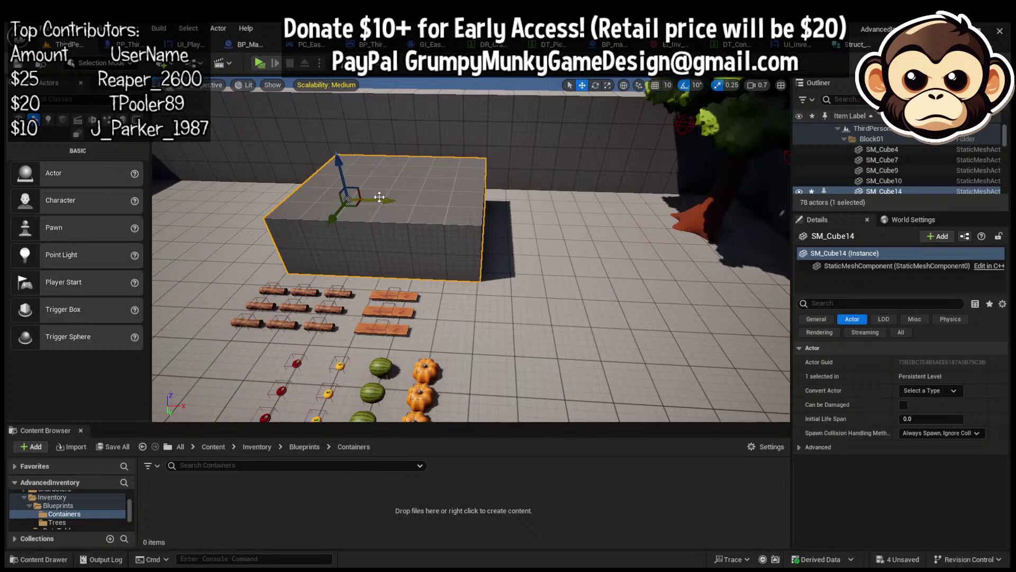
left_click_drag(380, 197, 571, 221)
Scale the duplicated block down along the X axis into a thin wall
key("w")
right_click_drag(572, 221, 532, 196)
key("r")
key("s")
key("d")
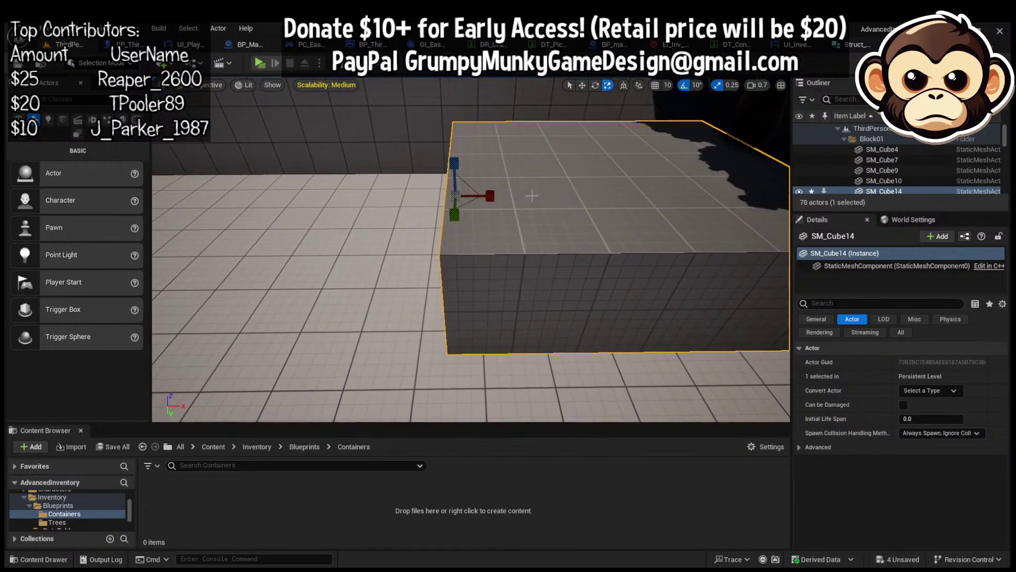
left_click_drag(482, 195, 430, 197)
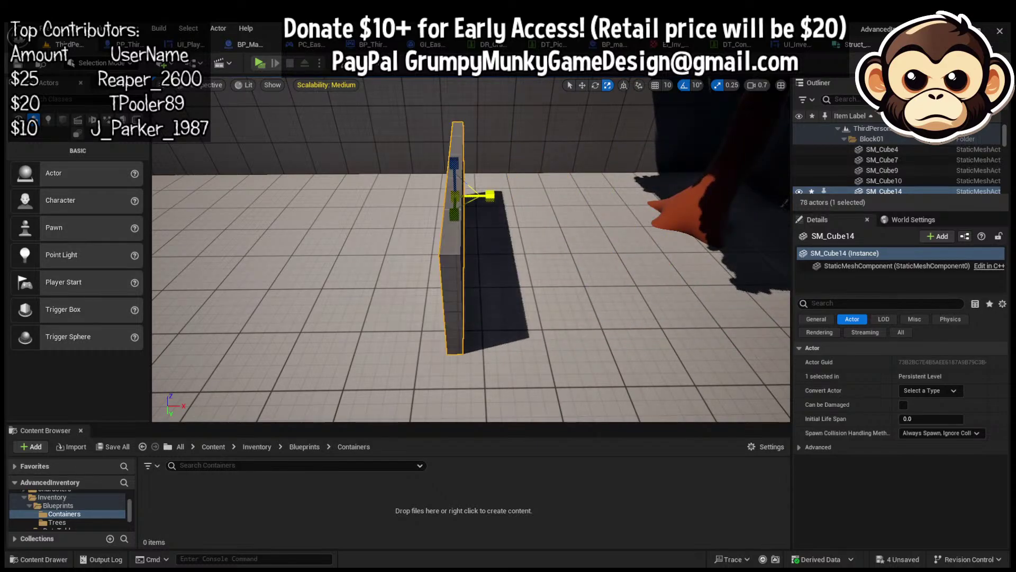
Scale down the thin wall's height to make a low barrier
right_click_drag(489, 196, 585, 214)
key("a")
key("w")
key("s")
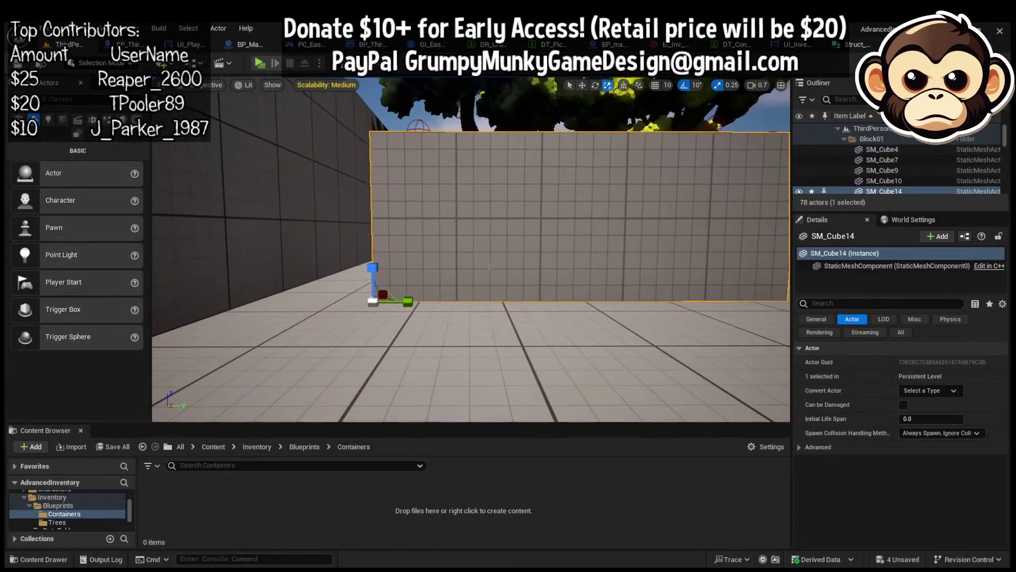
left_click_drag(374, 269, 374, 303)
Scale the low wall down along the Y axis to shorten it to a small section
key("w")
right_click_drag(384, 258, 373, 281)
key("s")
right_click_drag(471, 276, 456, 258)
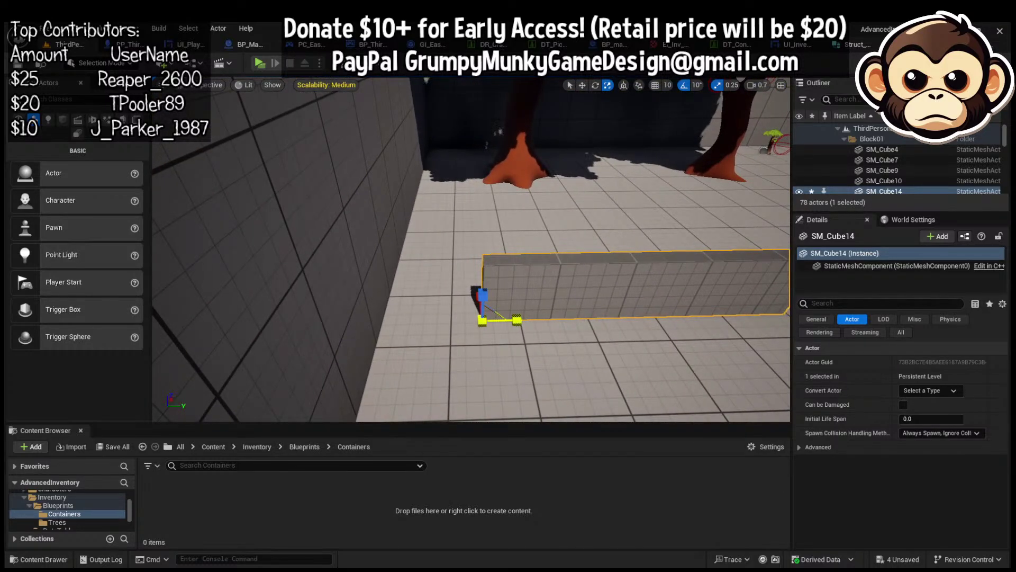
left_click_drag(517, 320, 486, 321)
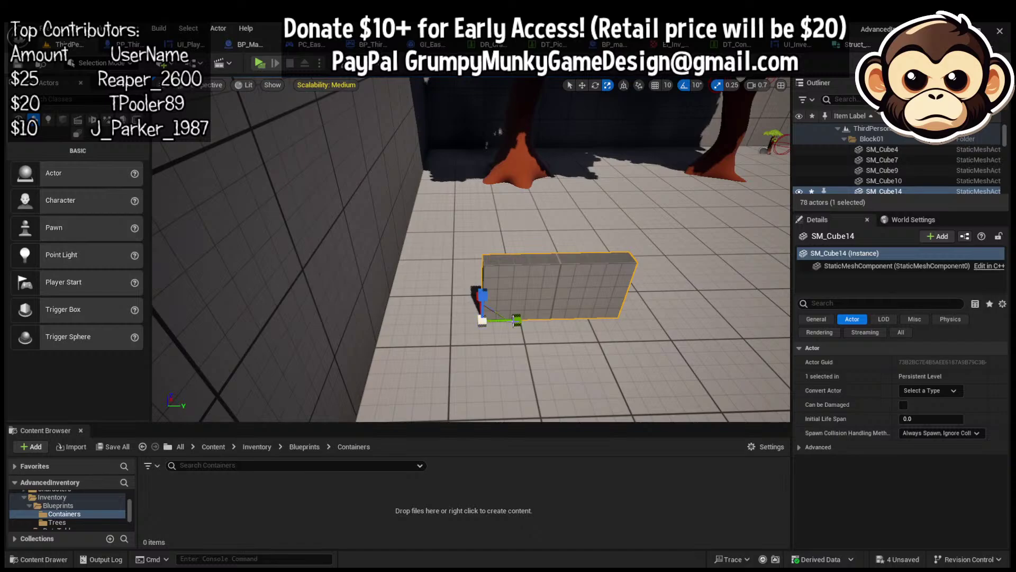
Move the low wall along the X axis until it stands near the closest large tree
key("w")
key("a")
right_click_drag(504, 290, 569, 297)
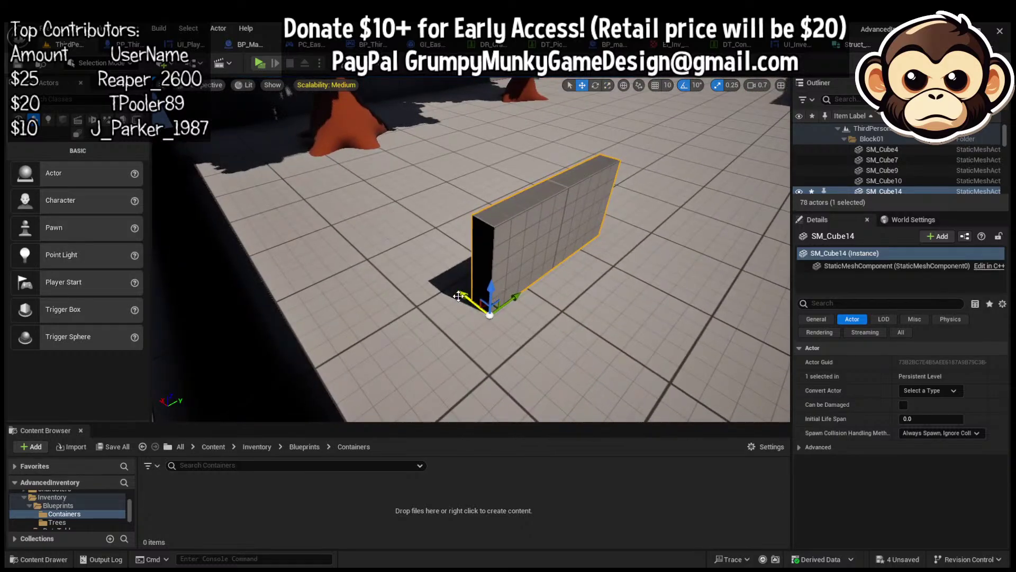
left_click_drag(459, 294, 350, 205)
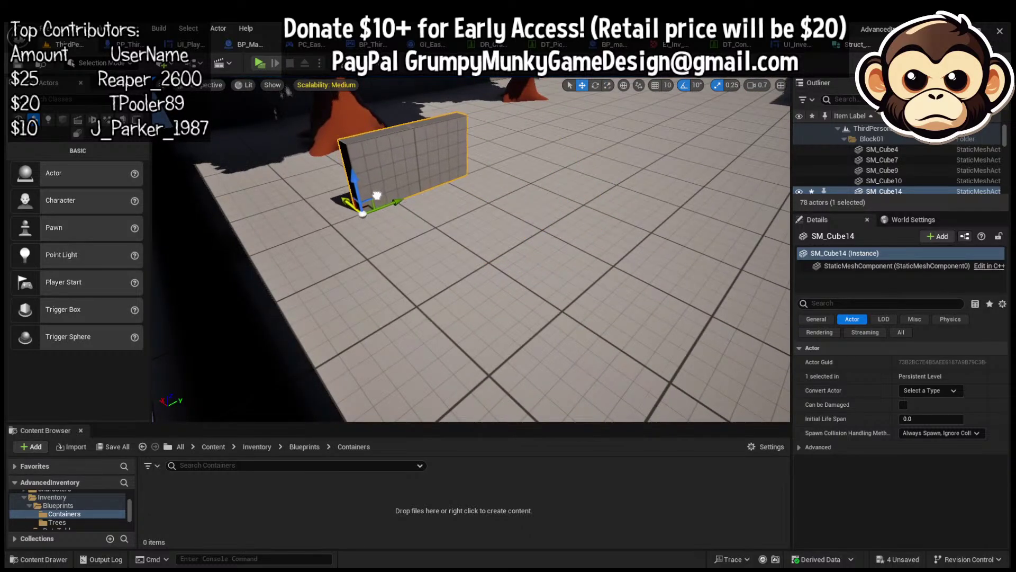
key("w")
right_click_drag(430, 183, 286, 164)
key("d")
right_click_drag(305, 203, 438, 171)
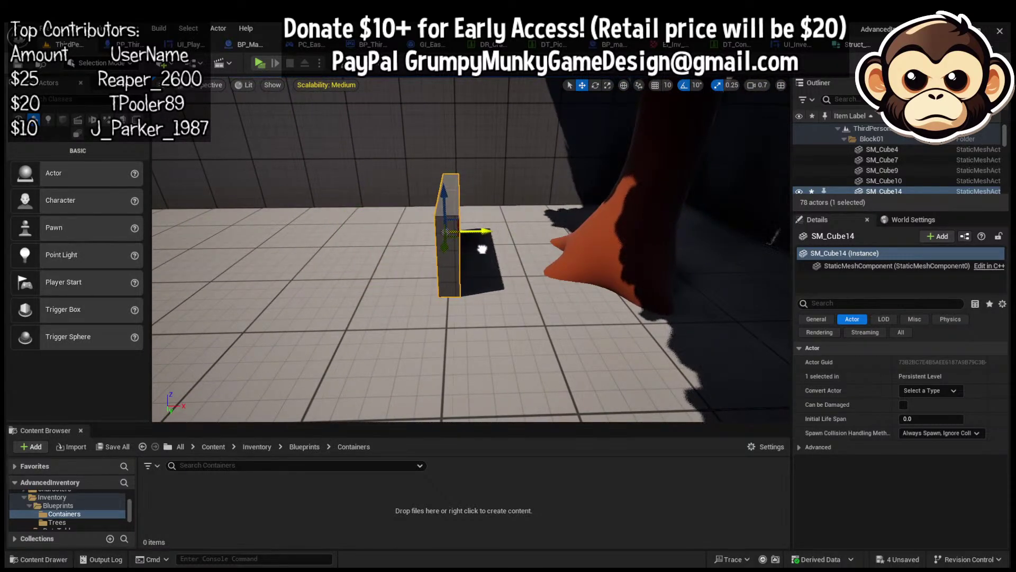
mouse_move(480, 246)
right_mouse_down()
mouse_move(389, 236)
mouse_move(406, 234)
mouse_move(405, 259)
mouse_move(481, 248)
right_mouse_up()
key("w")
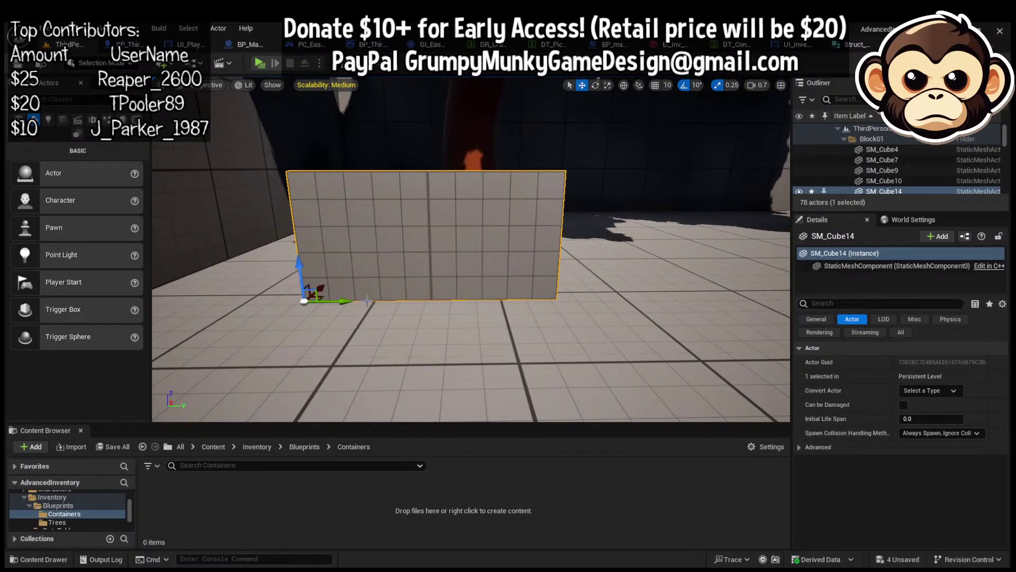
Shift the low wall along the Y and X axes to center it on the large tree's trunk
left_click_drag(350, 302, 421, 338)
key("s")
right_click_drag(421, 338, 449, 306)
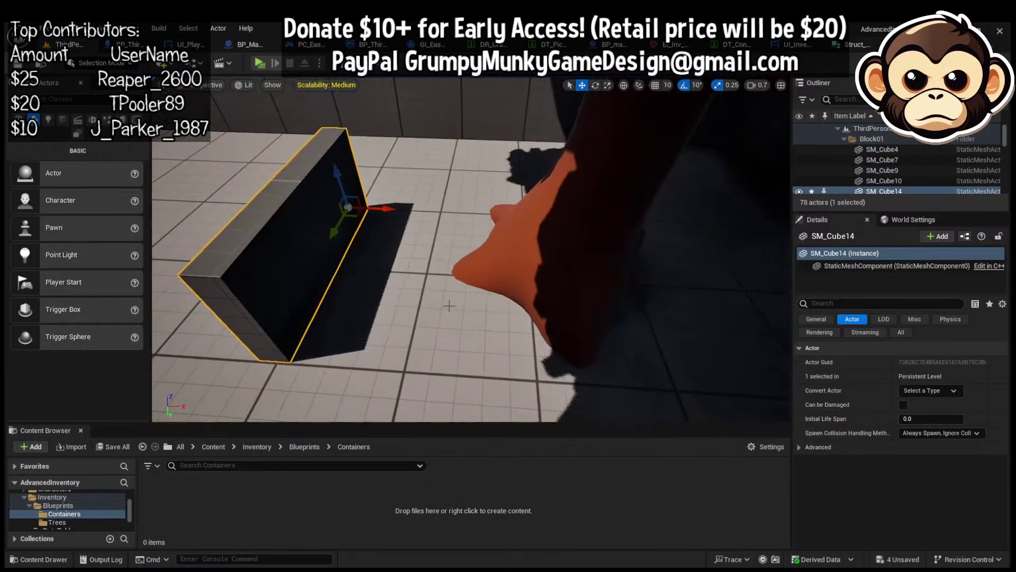
left_click_drag(398, 210, 551, 233)
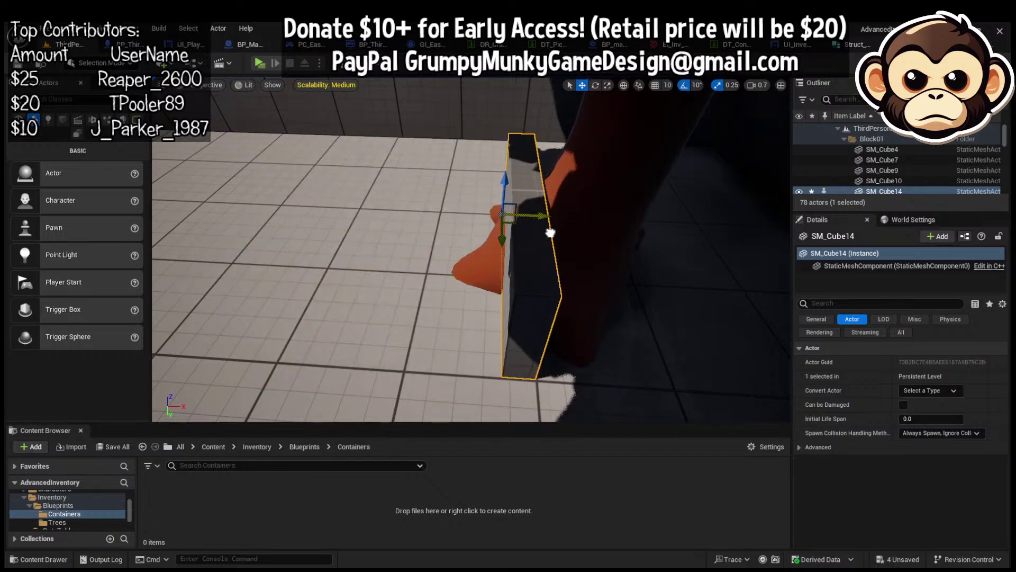
right_click_drag(556, 224, 556, 224)
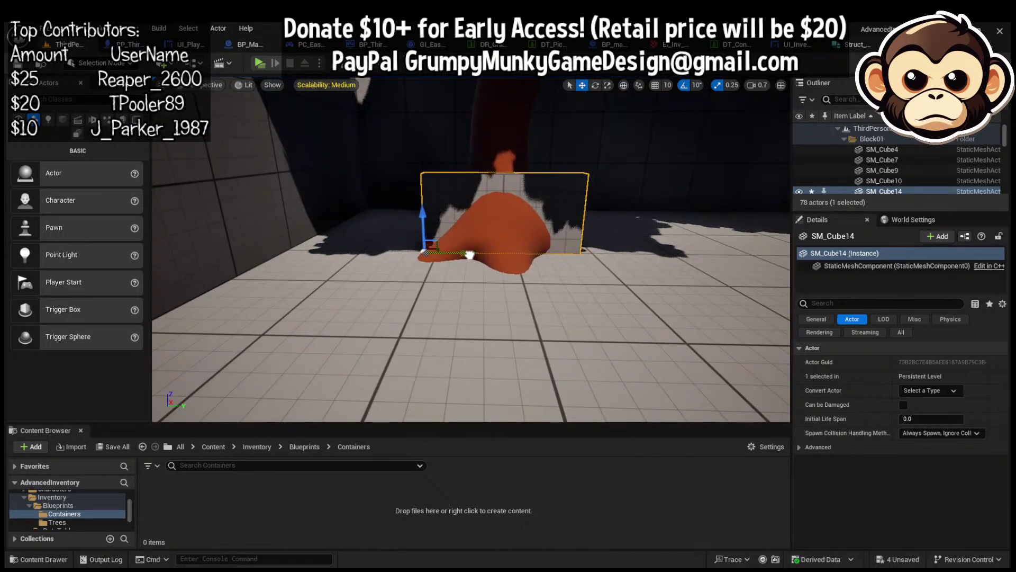
right_click_drag(555, 224, 480, 244)
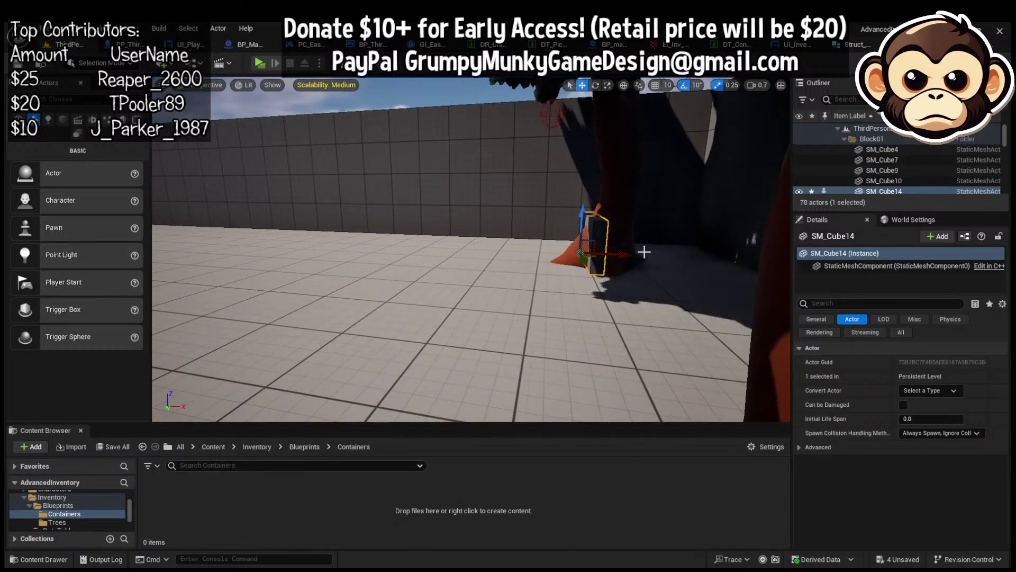
Pull the low wall back along the X axis so it stands clear in front of the tree's roots
left_click_drag(625, 256, 574, 268)
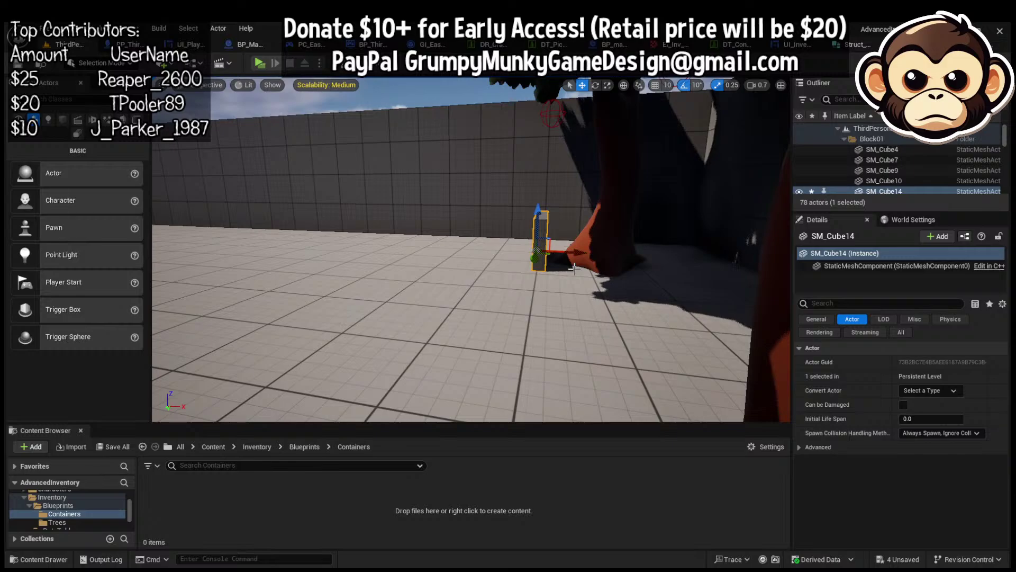
right_click_drag(574, 268, 683, 254)
right_click_drag(240, 165, 240, 165)
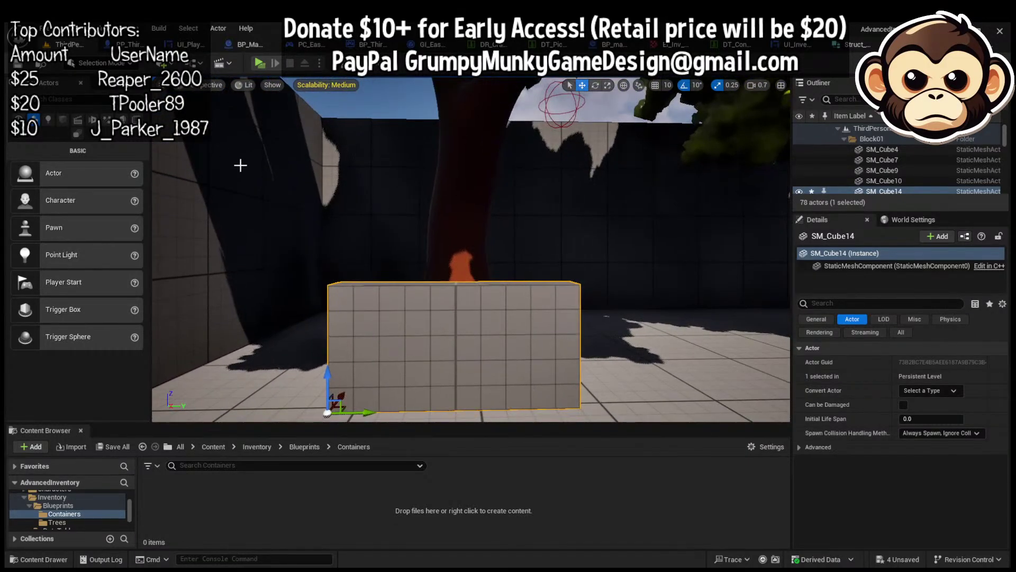
Search the placeable actors for "text" and place a Text Render Actor on the low wall's front face
type("tes")
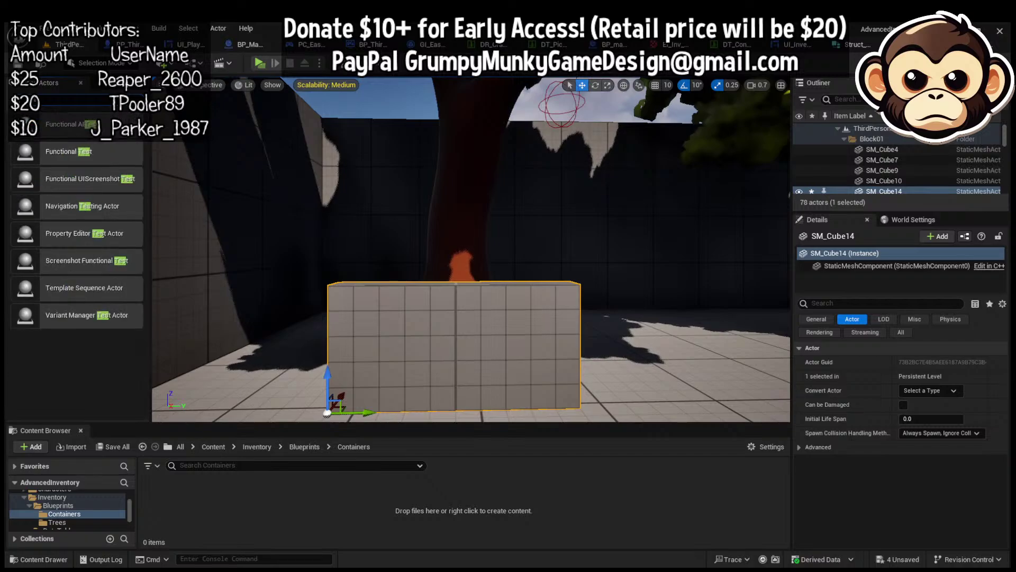
key("BackSpace")
key("BackSpace")
type("xt")
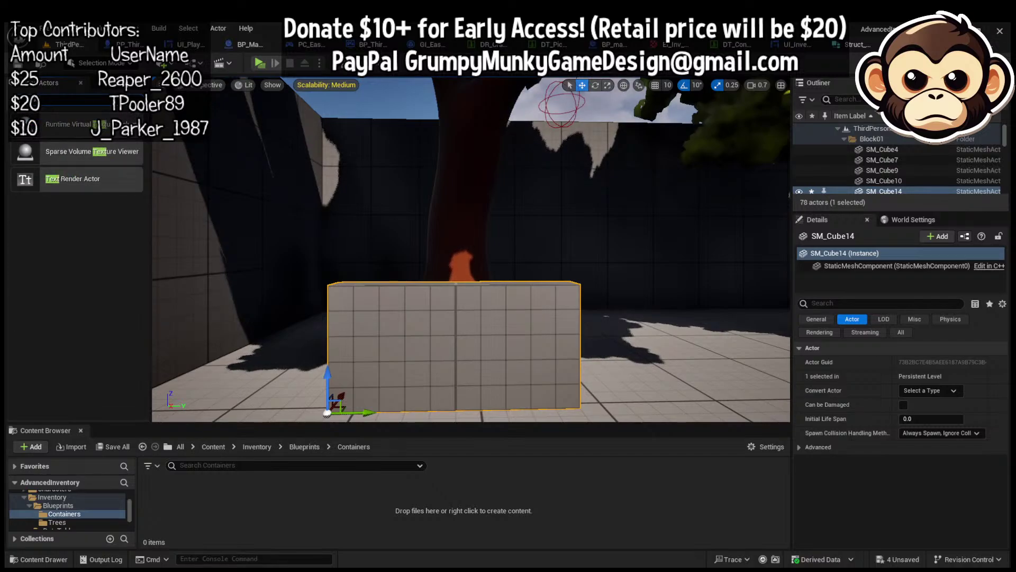
left_click_drag(79, 178, 355, 334)
key("e")
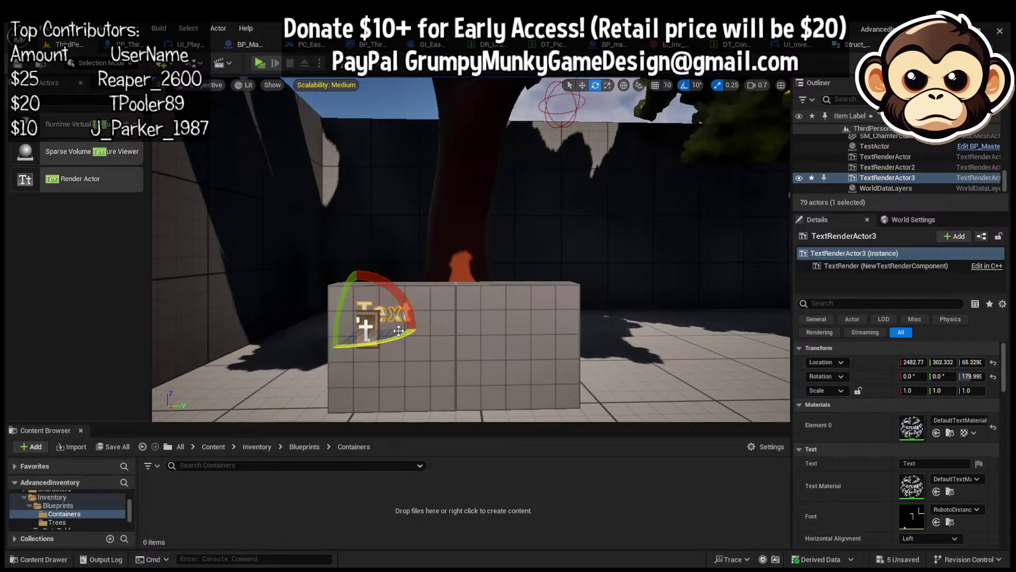
Adjust the text actor along the X axis so it sits tight against the wall's front face
key("a")
right_click_drag(356, 334, 466, 360)
key("w")
key("s")
key("w")
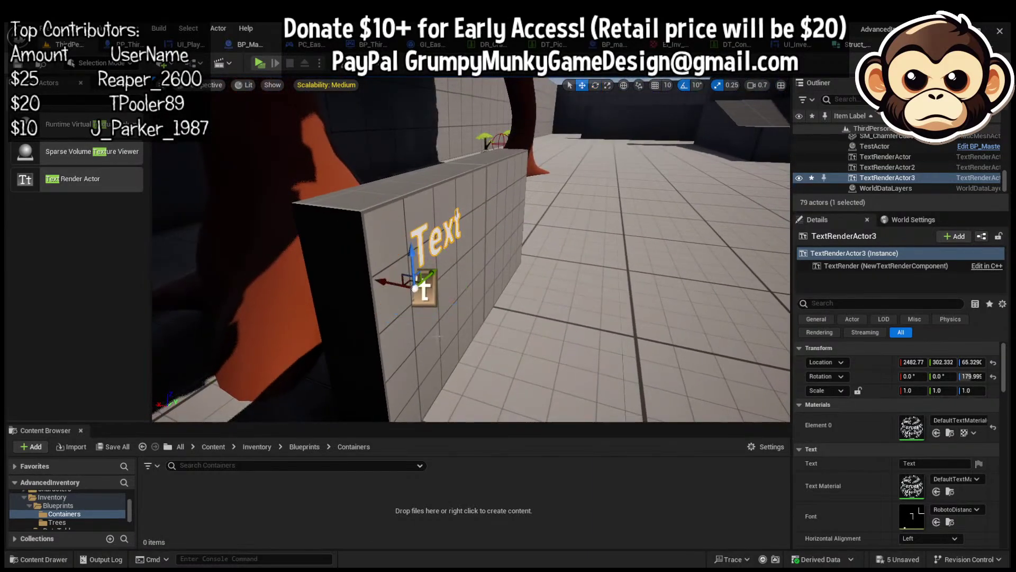
left_click_drag(465, 360, 479, 367)
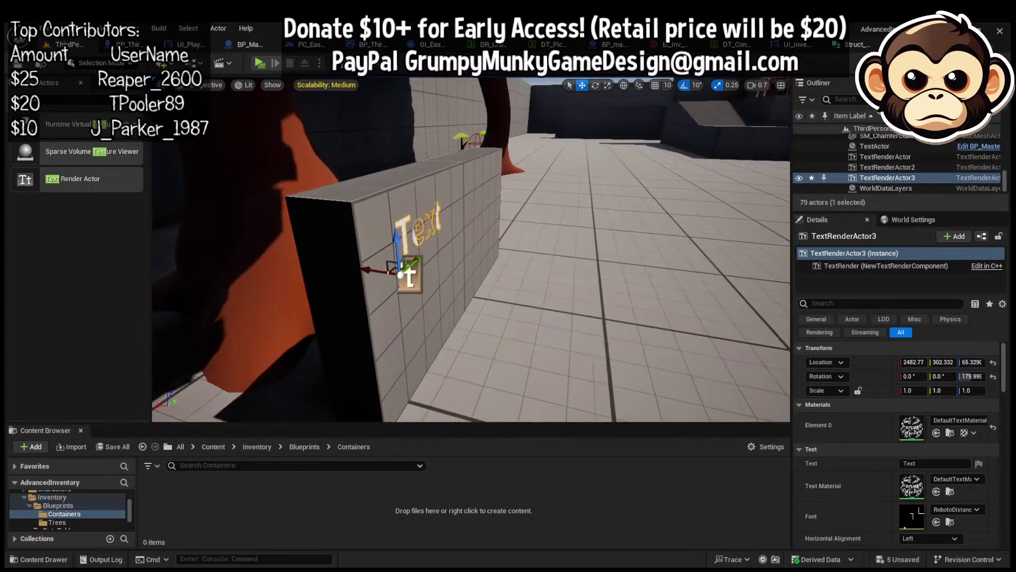
right_click_drag(410, 338, 418, 338)
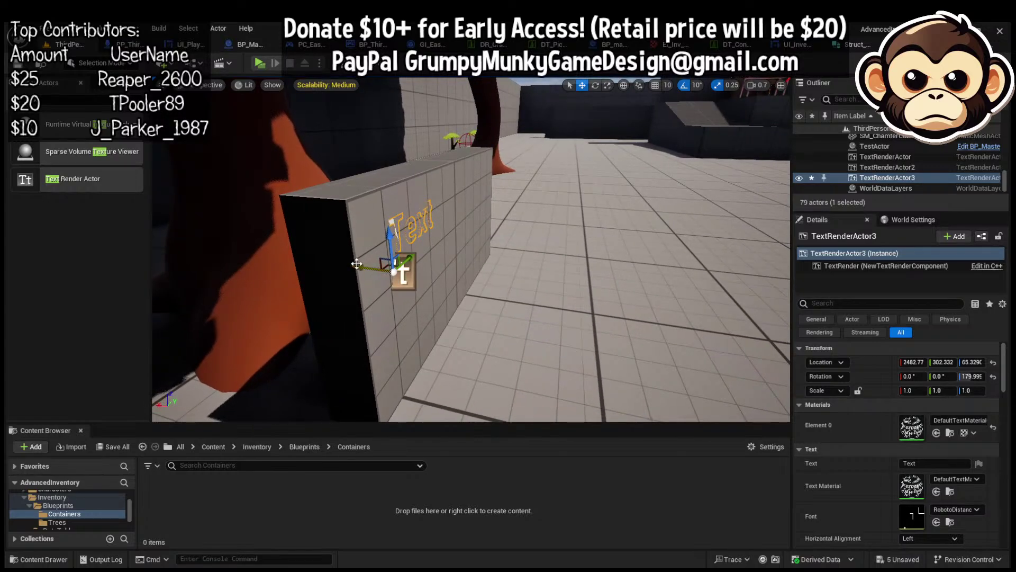
left_click_drag(356, 265, 359, 269)
Move the text actor along the Y and Z axes to the upper-left corner of the wall's front
right_click_drag(360, 269, 373, 226)
left_click_drag(384, 219, 354, 219)
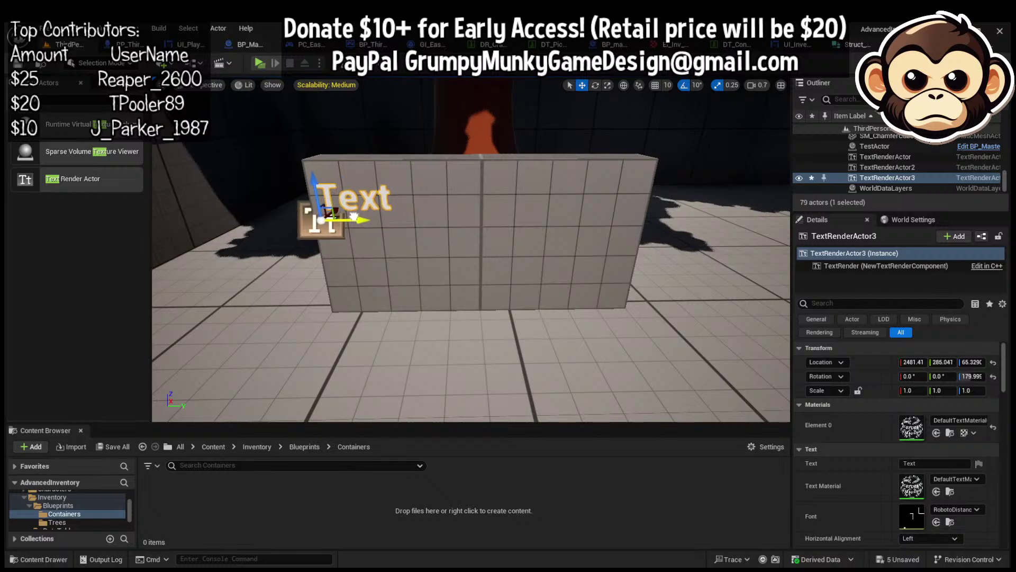
left_click_drag(320, 185, 321, 174)
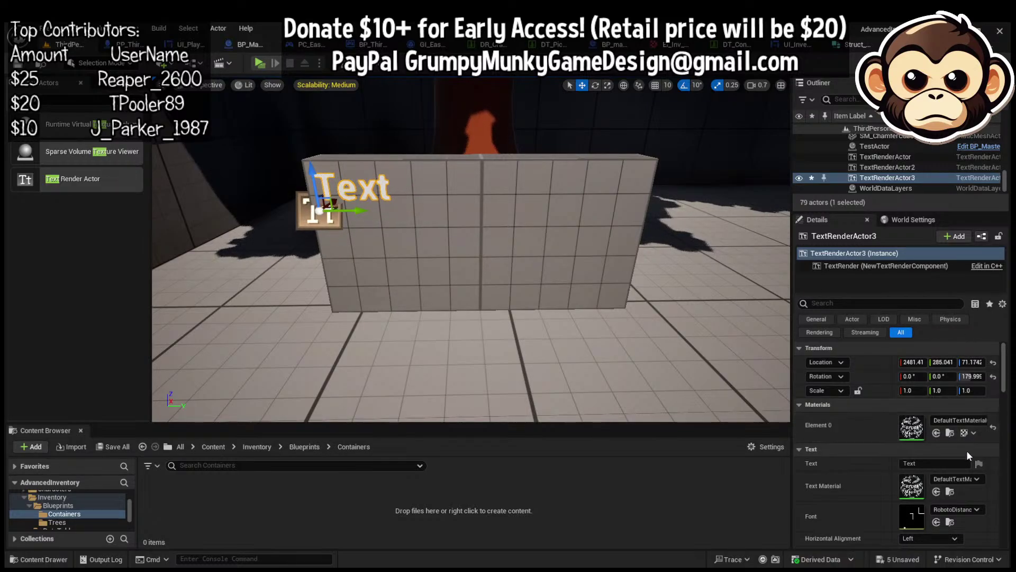
Change the text actor's text to "Apple Tree" and start a second line below it
left_click(953, 465)
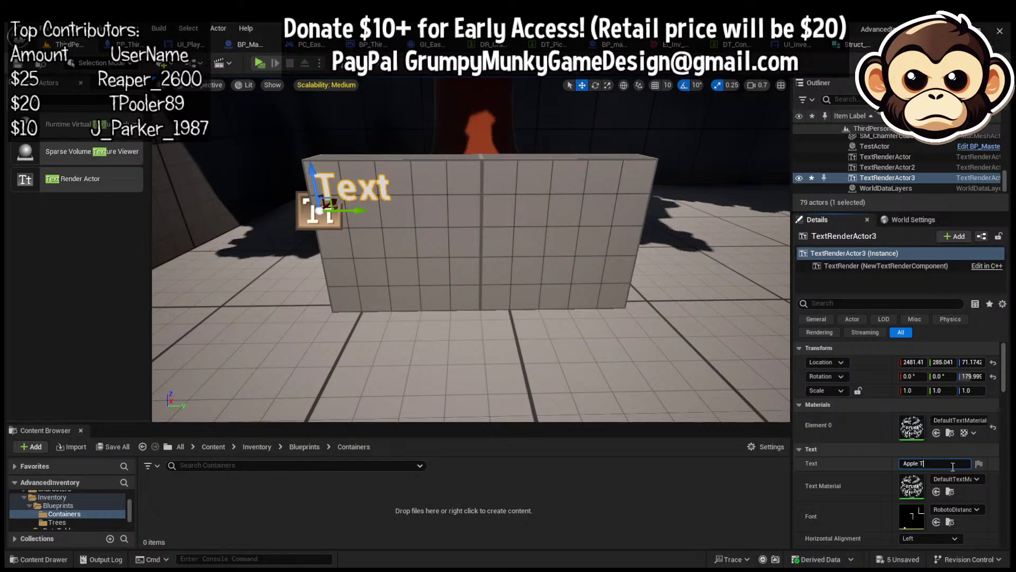
key("Return")
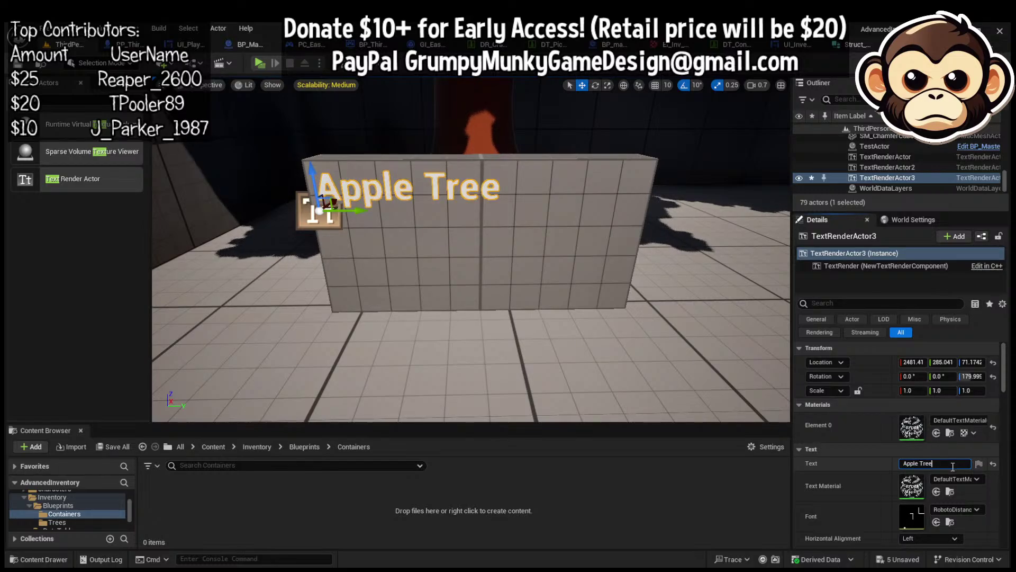
key("shift+Return")
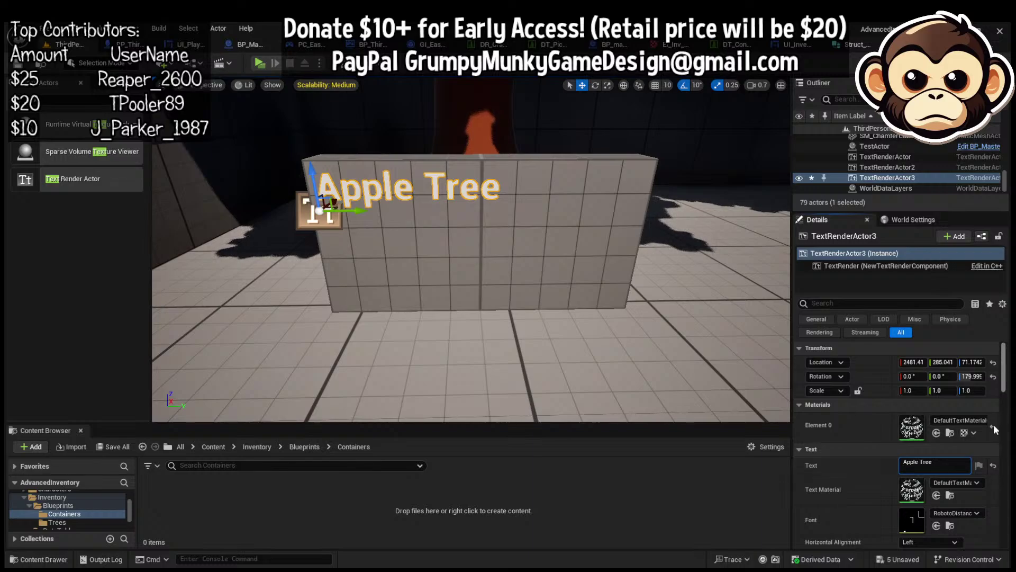
Set the text's World Size to 15 and raise it toward the wall's top edge
scroll(927, 475, "down", 4)
scroll(947, 497, "down", 2)
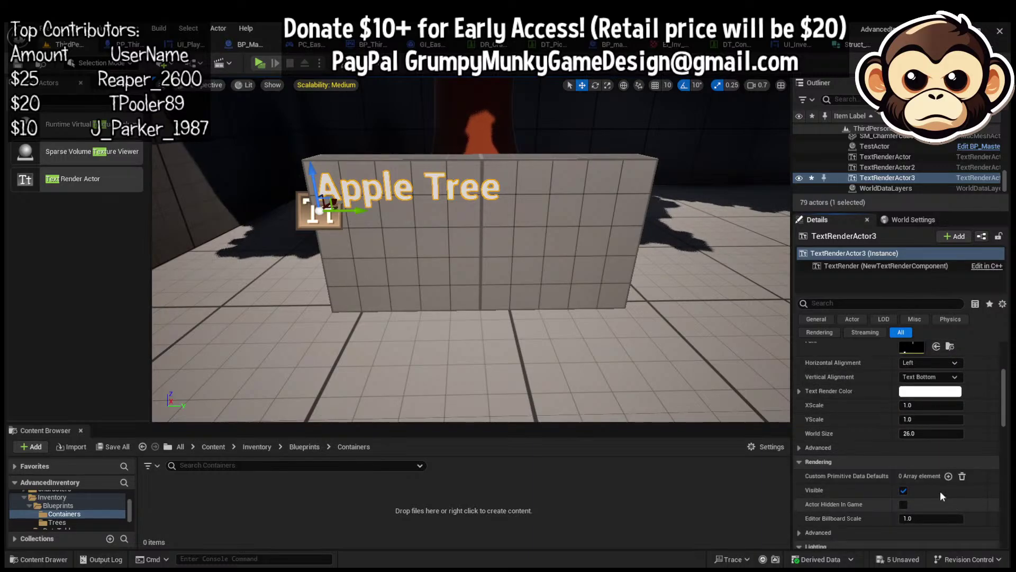
left_click(919, 433)
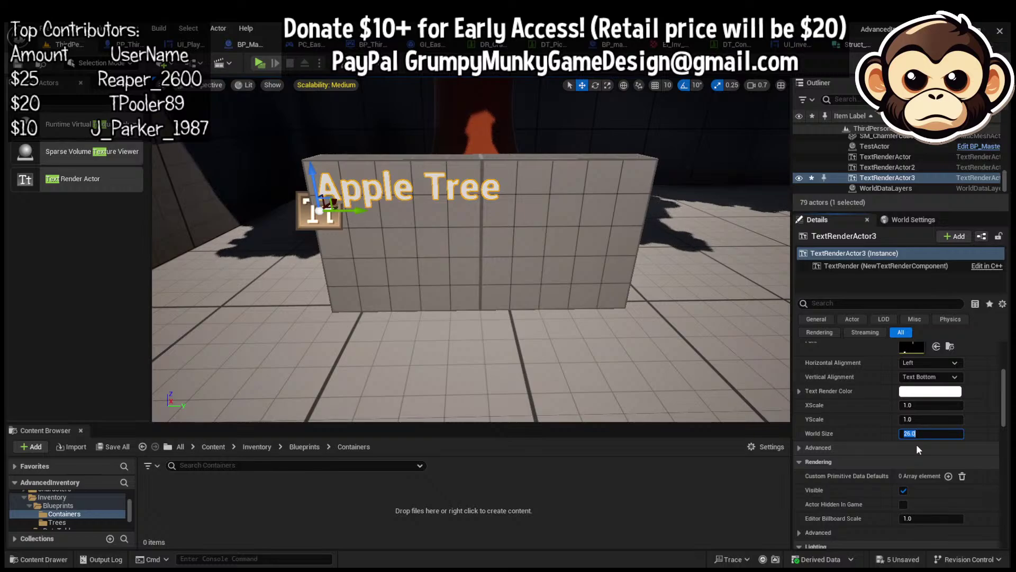
type("15")
key("Return")
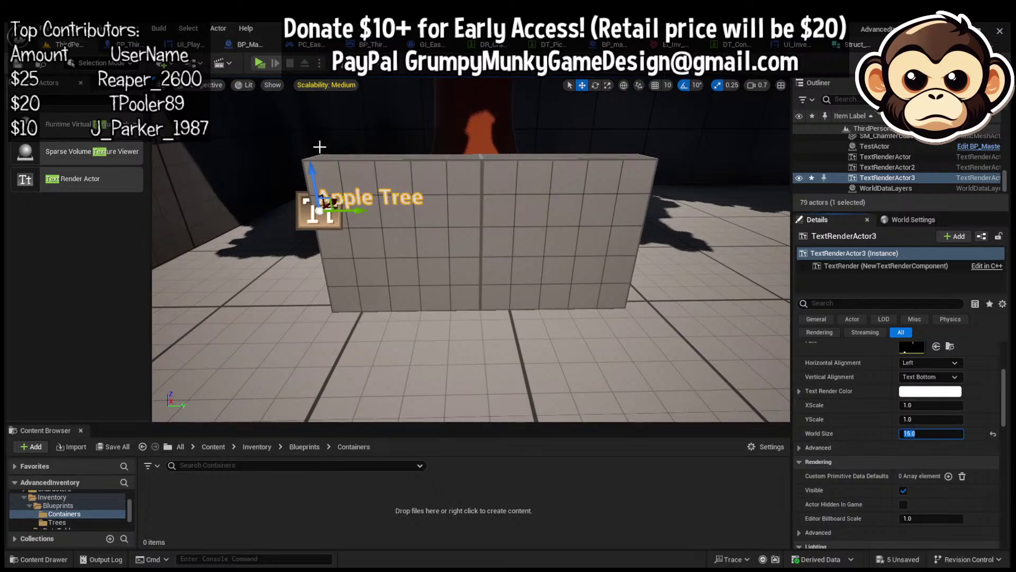
left_click_drag(311, 177, 305, 158)
Add the second text line "- Spawns a number of apples per Growth Time" below "Apple Tree"
scroll(858, 399, "up", 5)
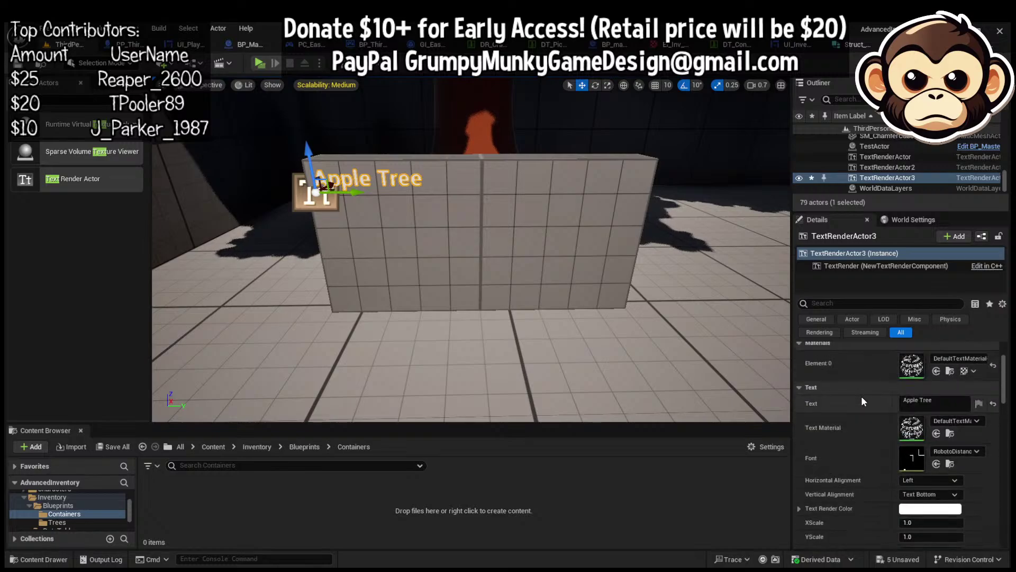
left_click(926, 450)
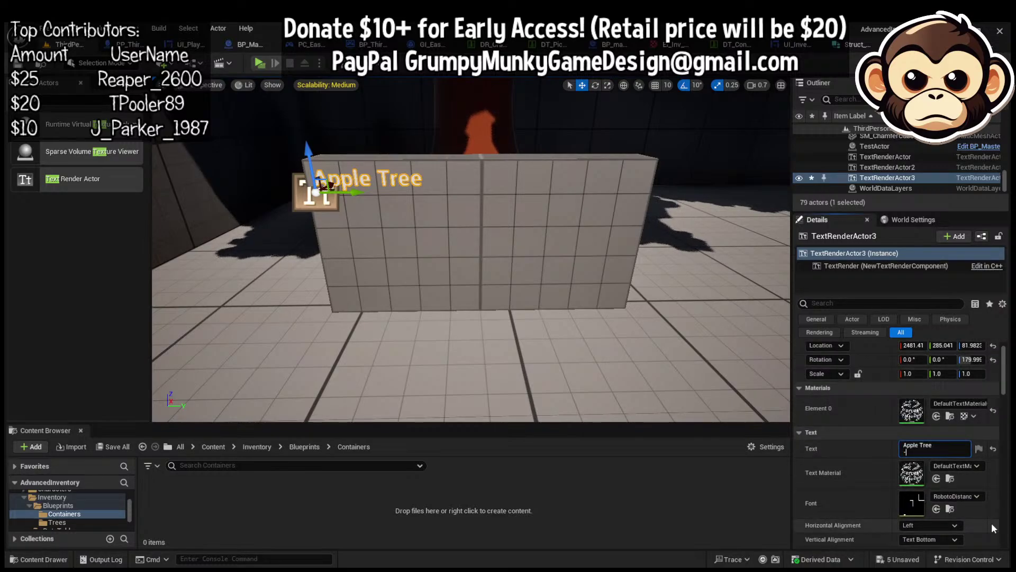
type("- Spawns a number of a")
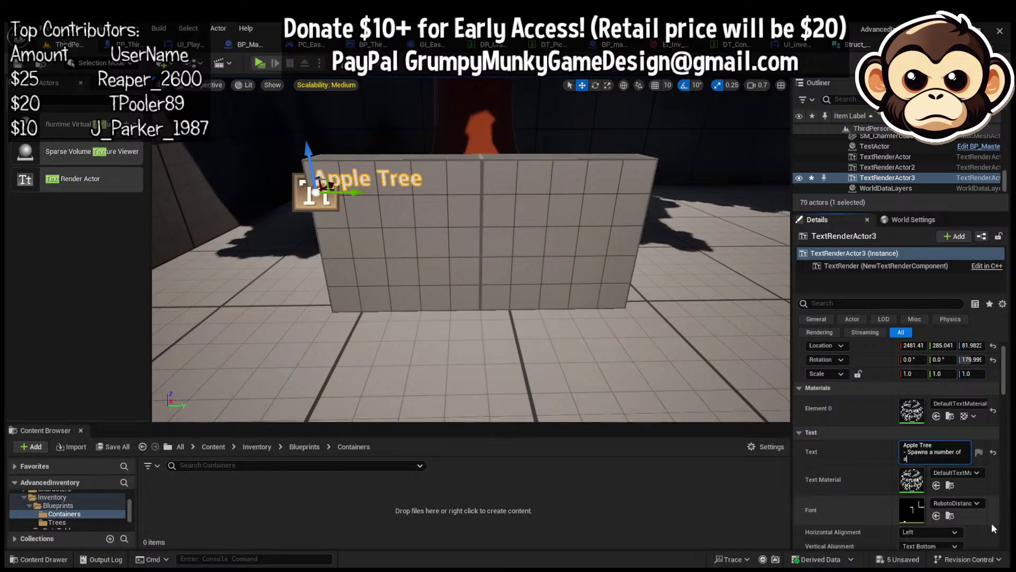
type("pples per Growth Time")
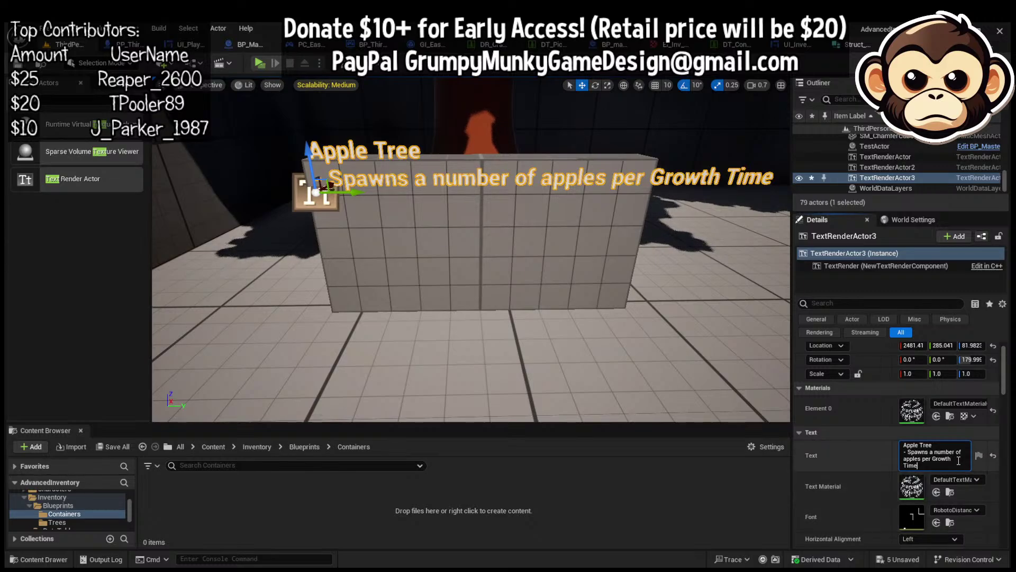
Set the text's Vertical Alignment to Text Top and raise the sign text to the wall's top edge
scroll(970, 515, "down", 10)
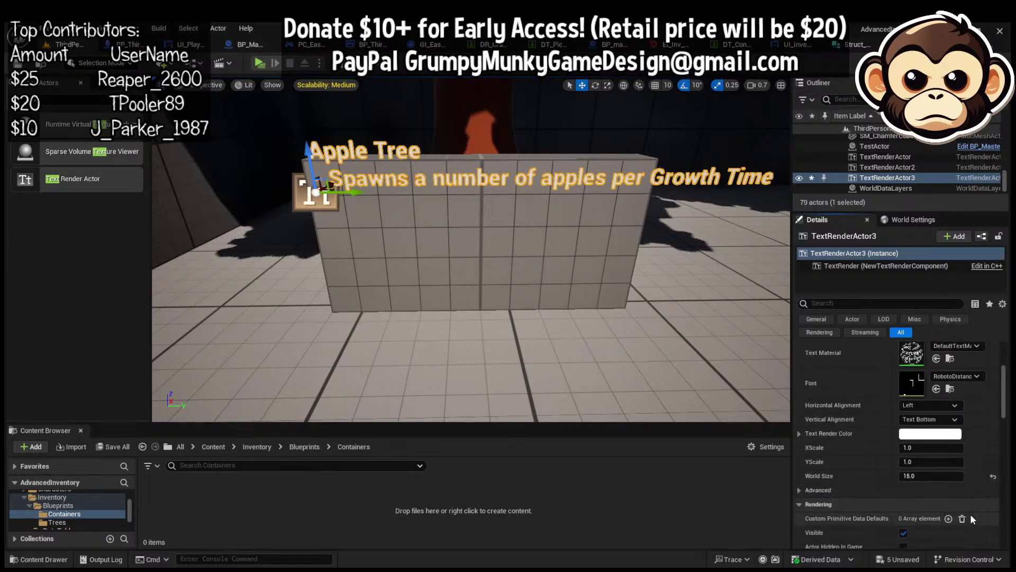
scroll(971, 513, "up", 5)
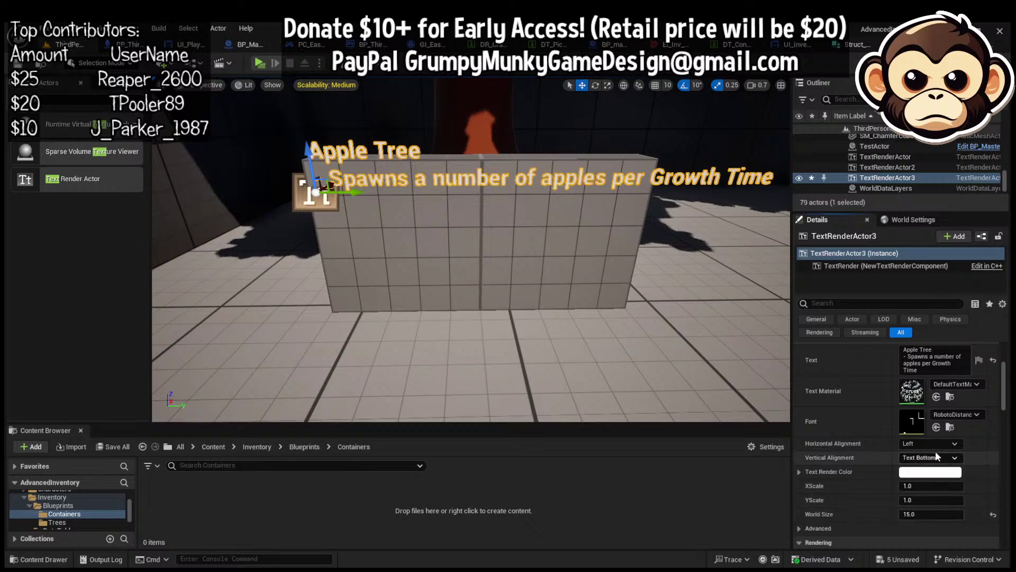
left_click(931, 458)
left_click(919, 474)
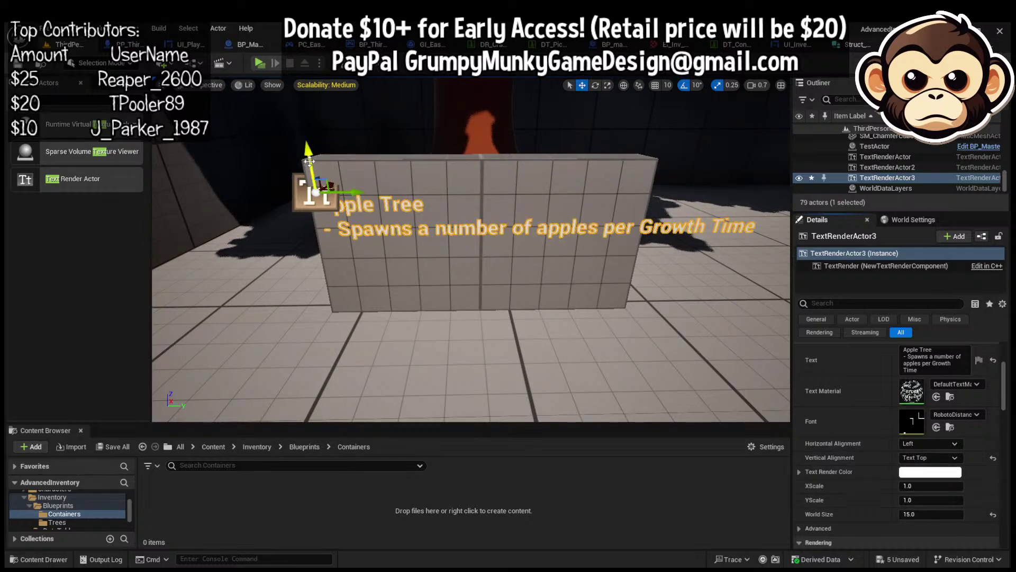
mouse_move(311, 160)
left_mouse_down()
mouse_move(315, 136)
mouse_move(316, 154)
left_mouse_up()
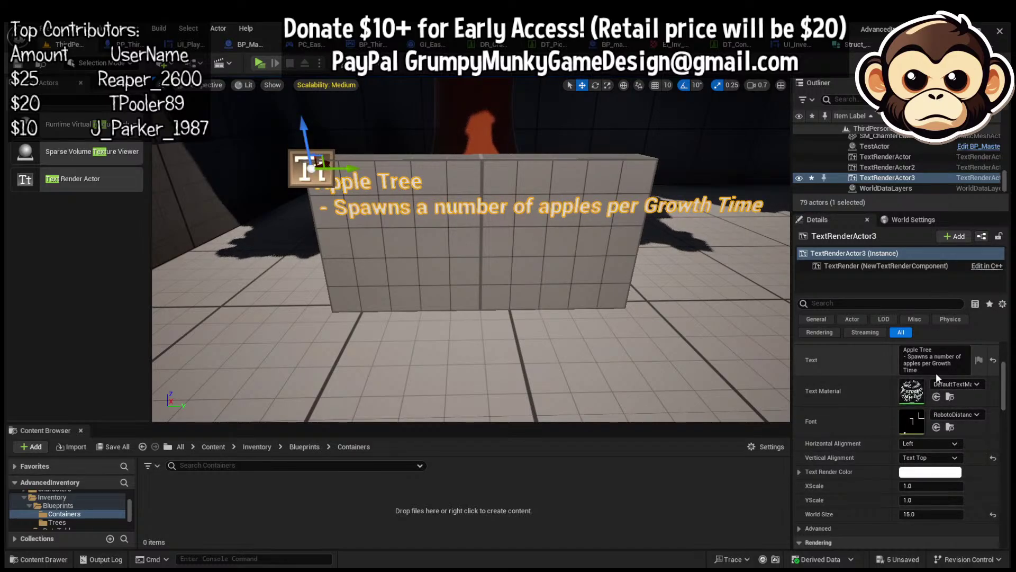
Shorten the sign's second line to "- Spawns a number of apples" and add the line "- Growth Timer sets delay"
left_click_drag(936, 373, 919, 364)
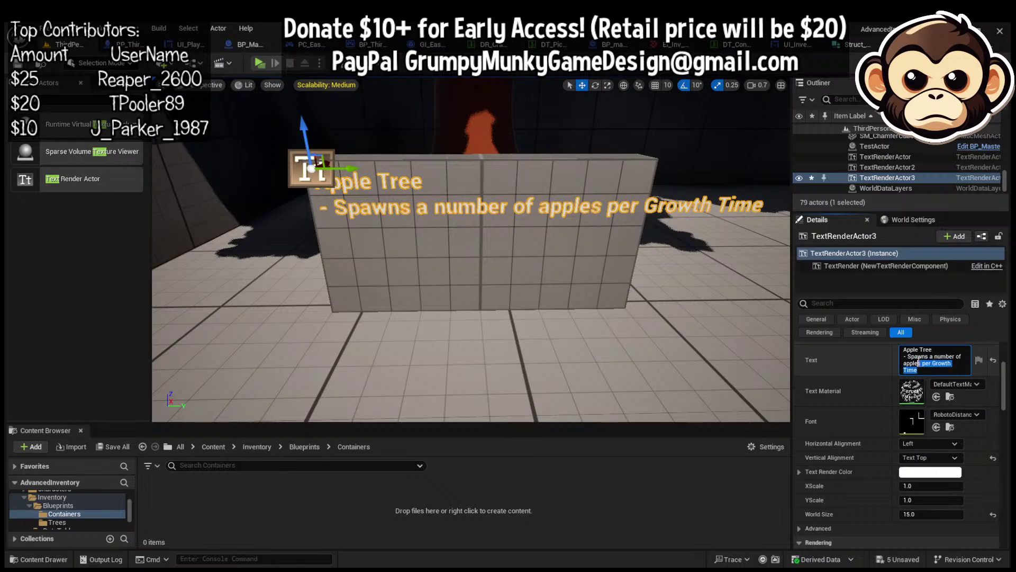
key("BackSpace")
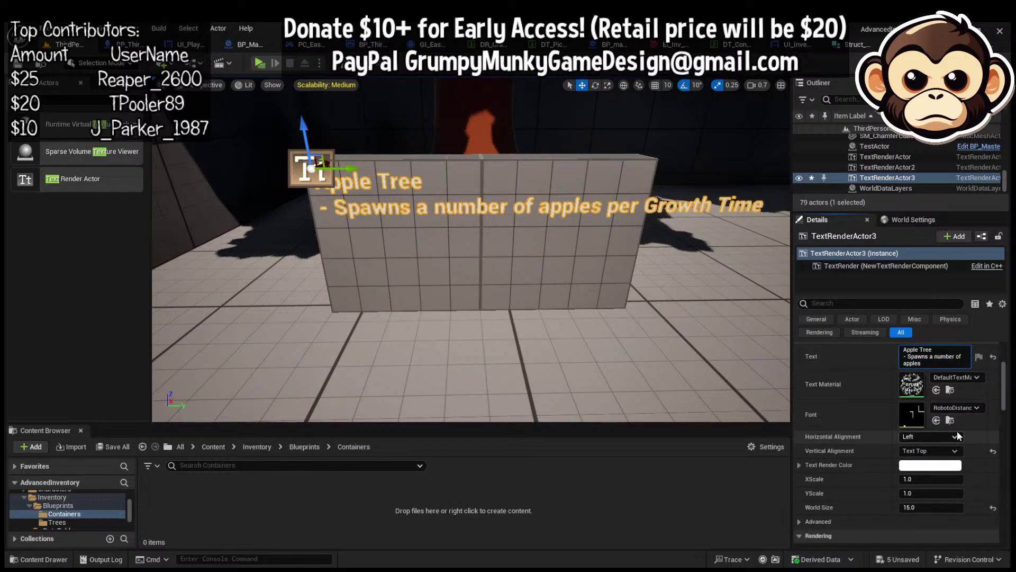
key("shift+Return")
type("- G")
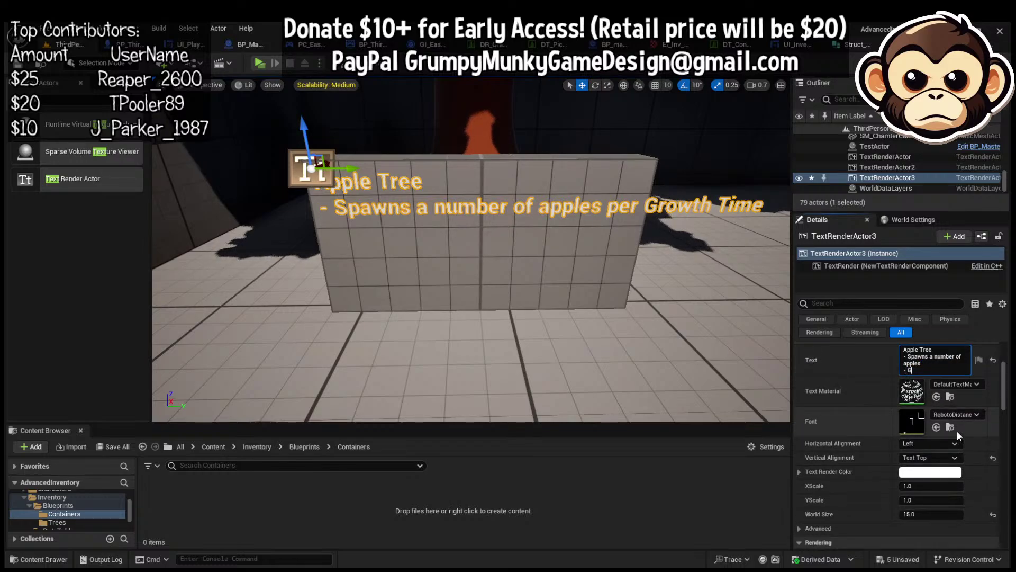
type("rowth Timer")
key("Return")
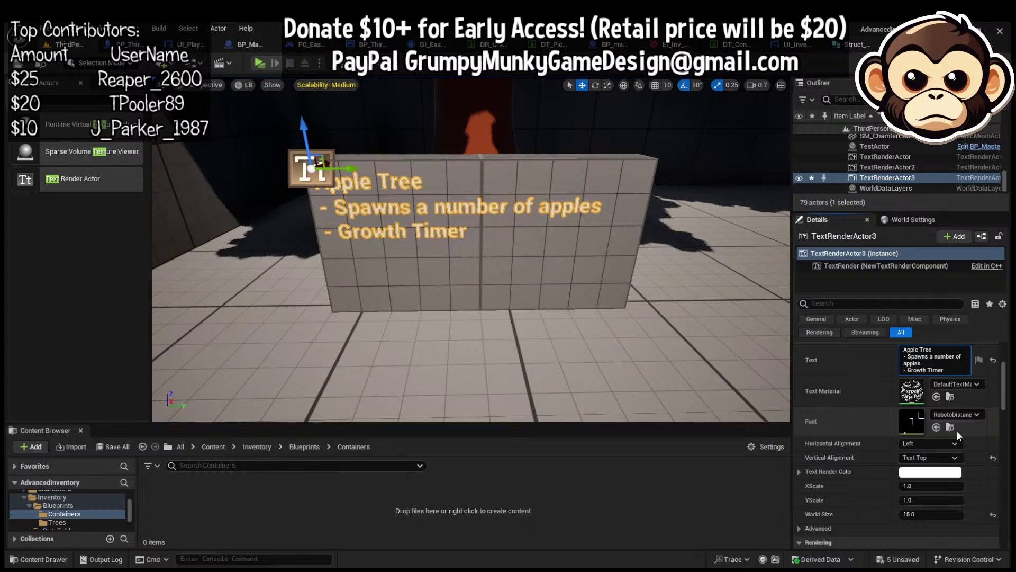
type("sets delay")
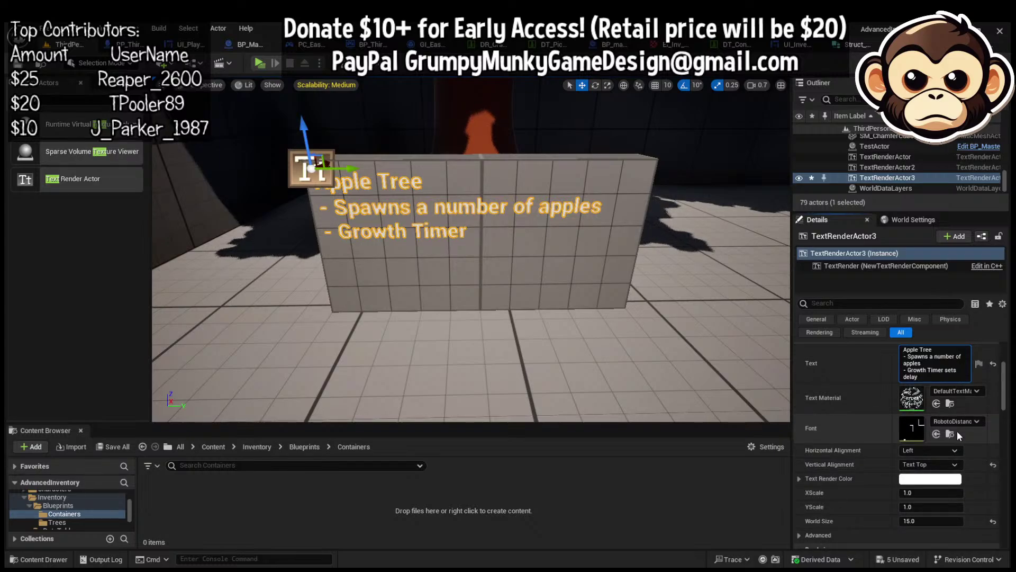
Add the lines "- Tracks Spawned apples" and "- Removes excess after delay" to the apple tree sign
key("shift+Return")
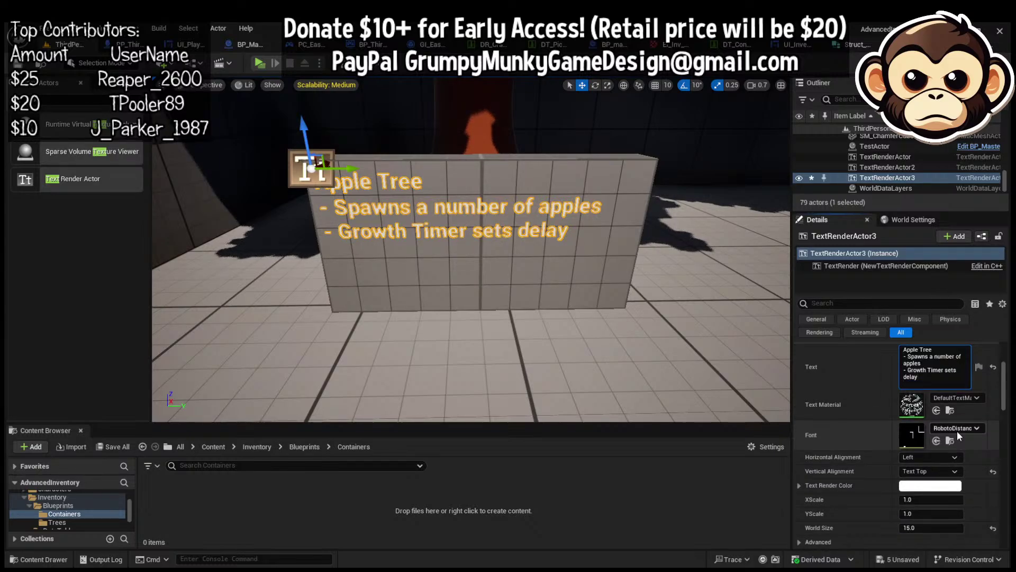
type("- Tracks Spawned apple")
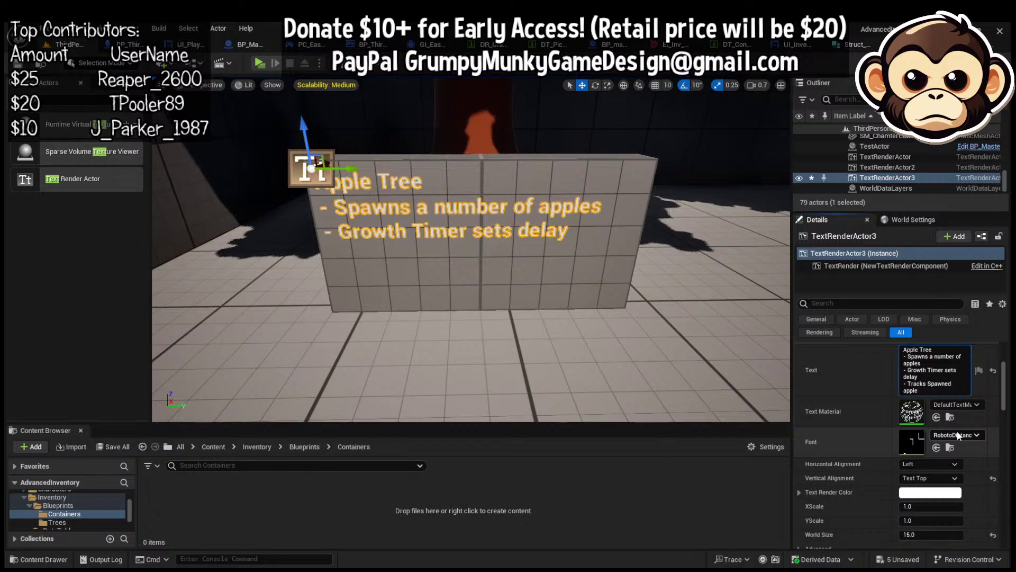
type("s")
key("shift+Return")
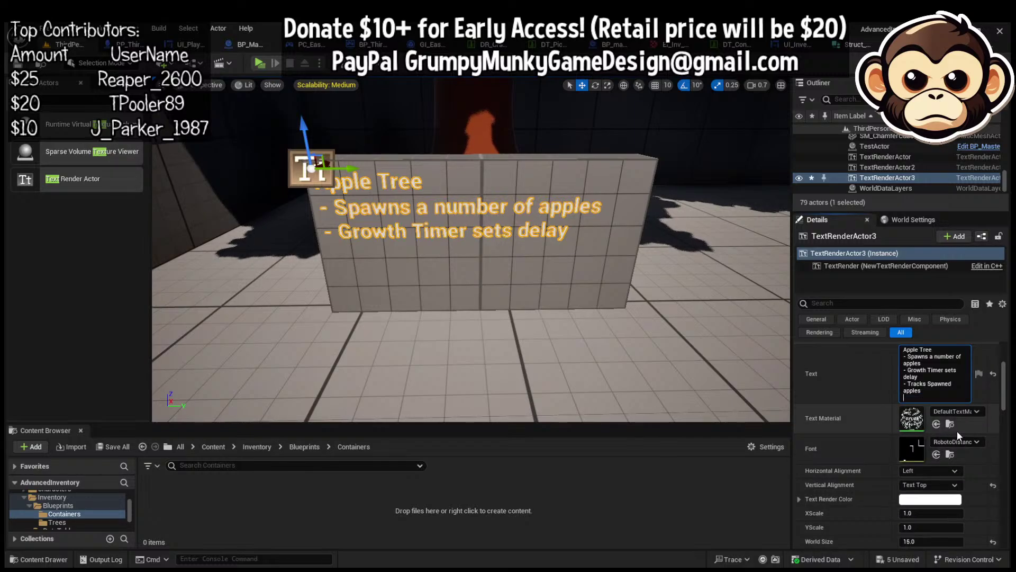
type("- Remov")
type("es excess after delay")
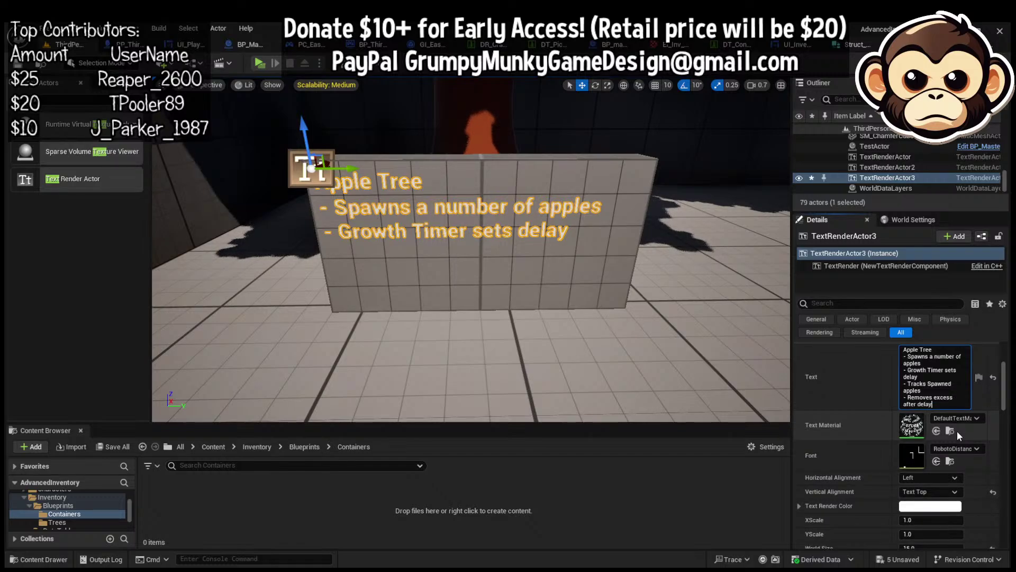
key("Return")
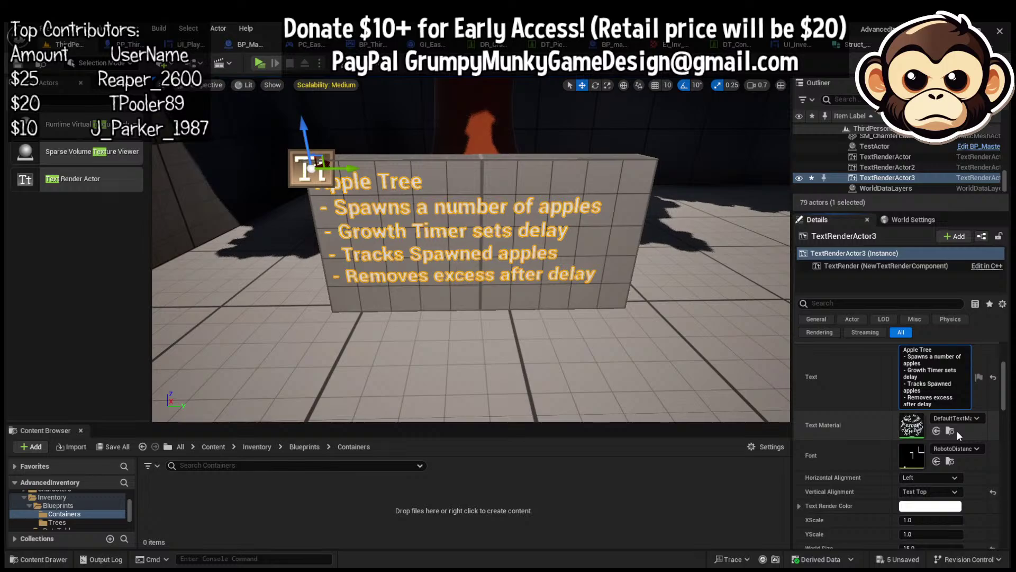
Add the final line "- Adds and Removes to level save" to the apple tree sign
key("shift+Return")
type("-")
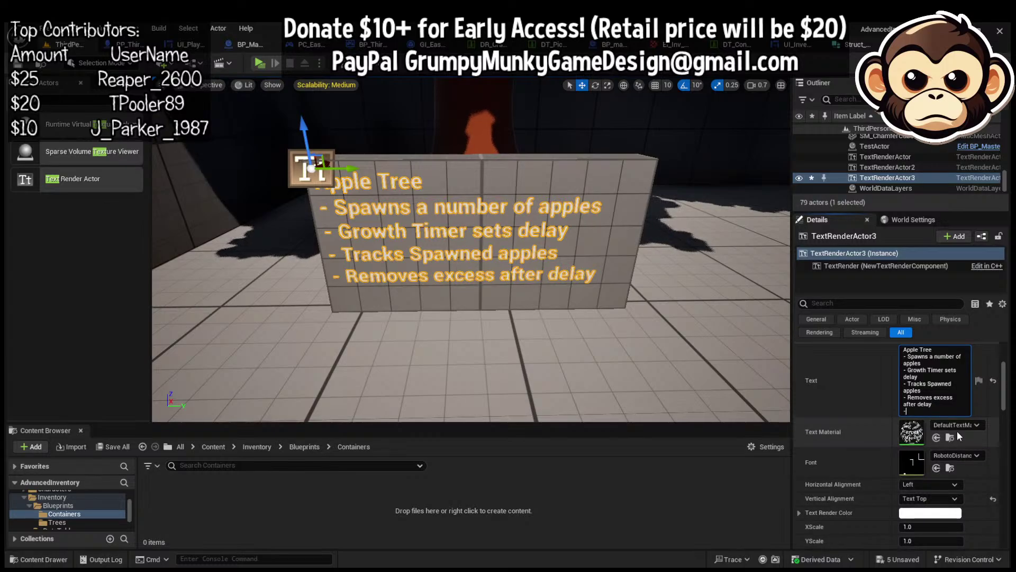
type(" Adds and Removes to lev")
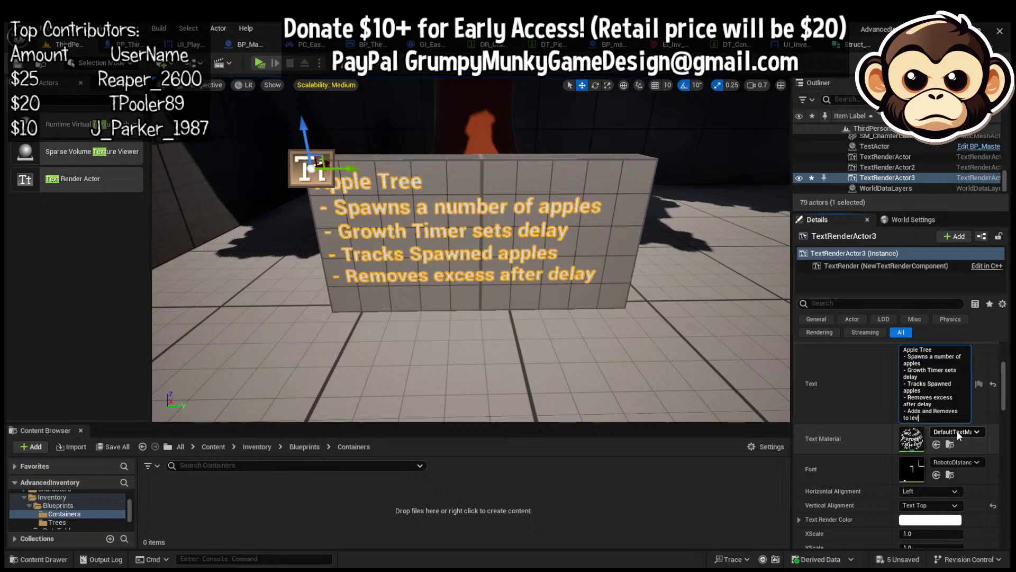
type("el save")
key("Return")
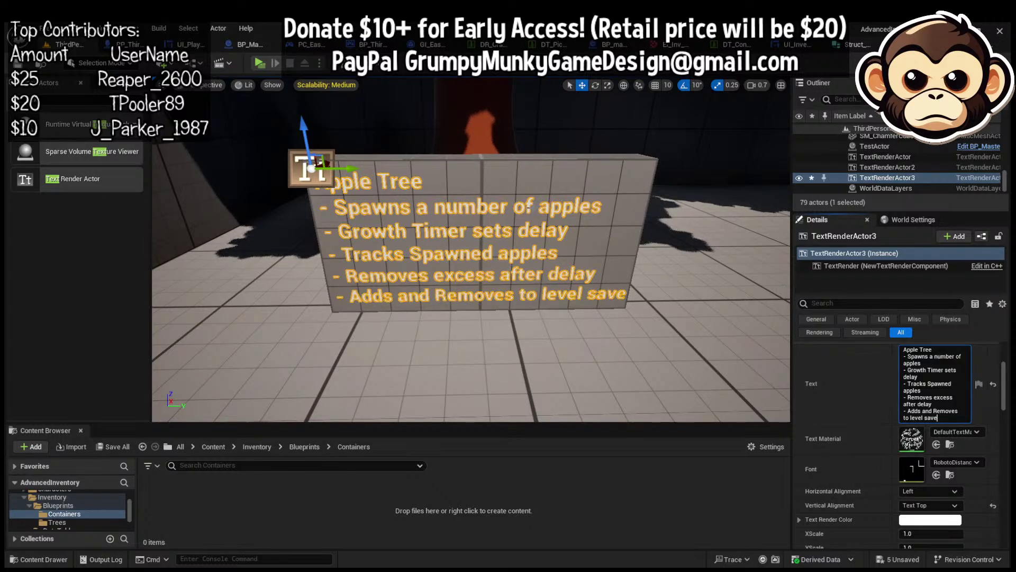
Nudge the Apple Tree text slightly upward and sideways to align with the low wall's upper corner
right_click_drag(688, 207, 611, 191)
key("w")
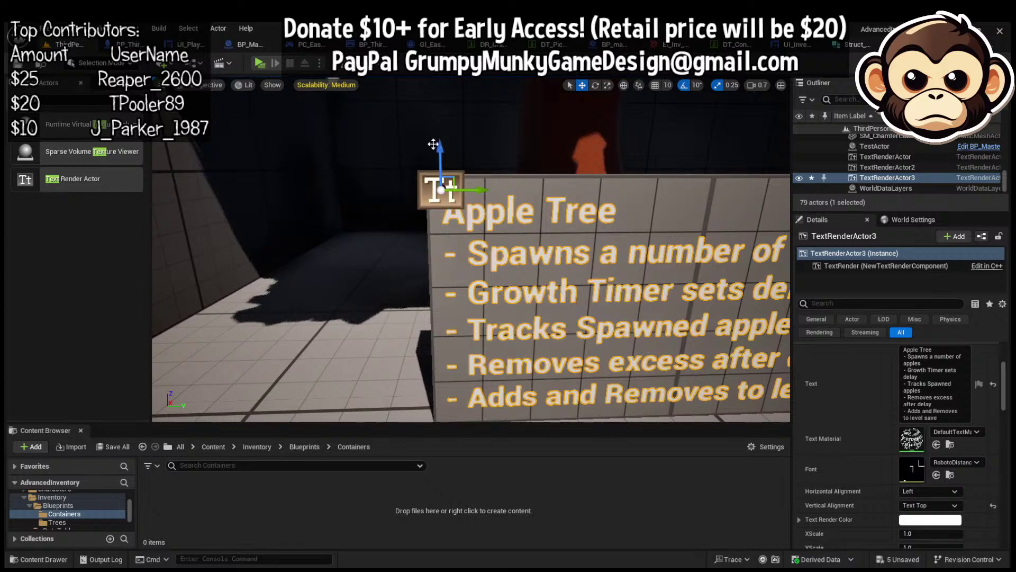
left_click_drag(440, 152, 440, 143)
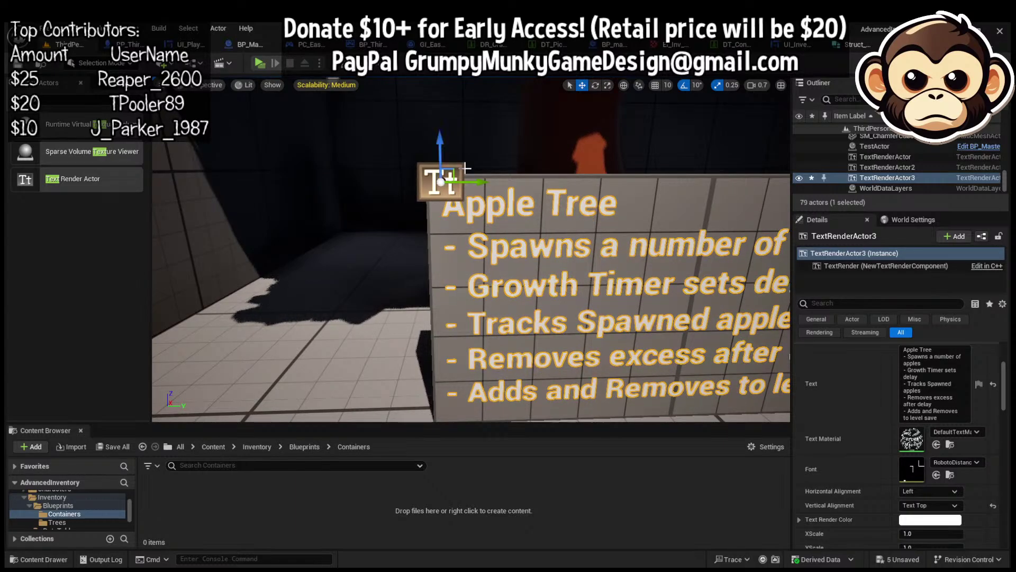
left_click_drag(472, 183, 467, 183)
Duplicate the apple tree text together with its low wall and place the copy in front of the neighbouring tree
key("s")
mouse_move(467, 183)
right_mouse_down()
mouse_move(514, 191)
mouse_move(479, 191)
right_mouse_up()
key("d")
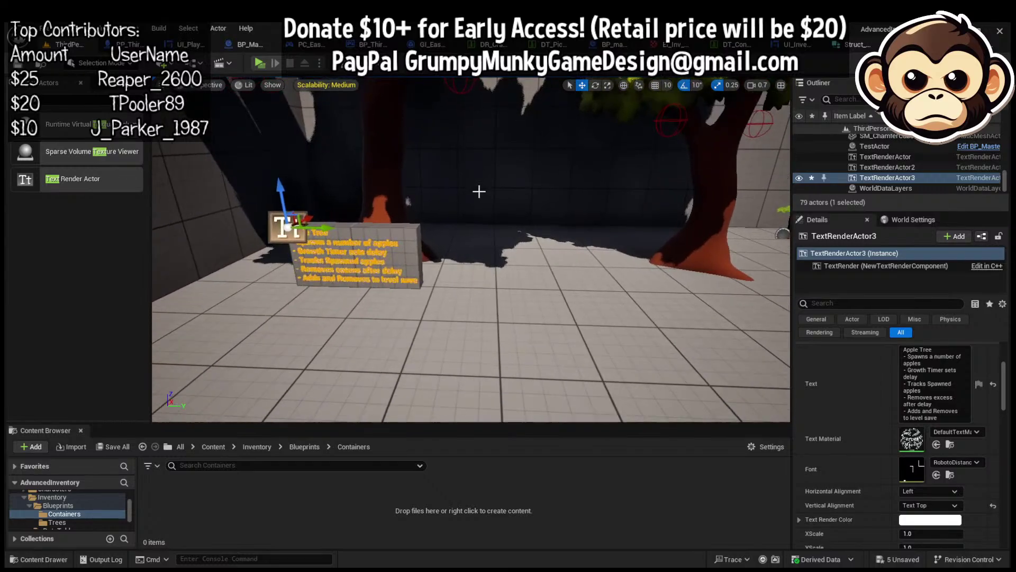
left_click(410, 268, "ctrl")
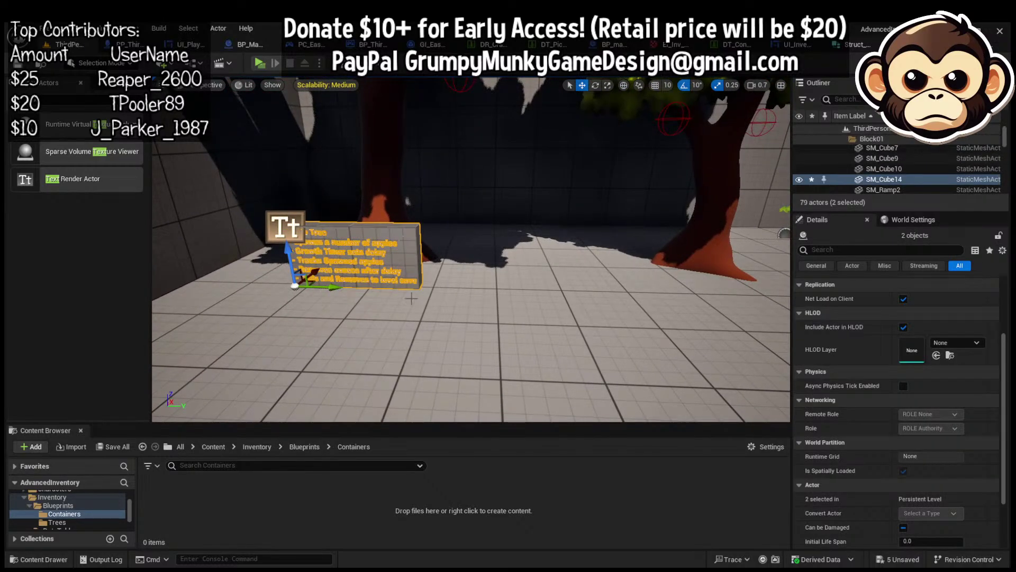
key("ctrl+d")
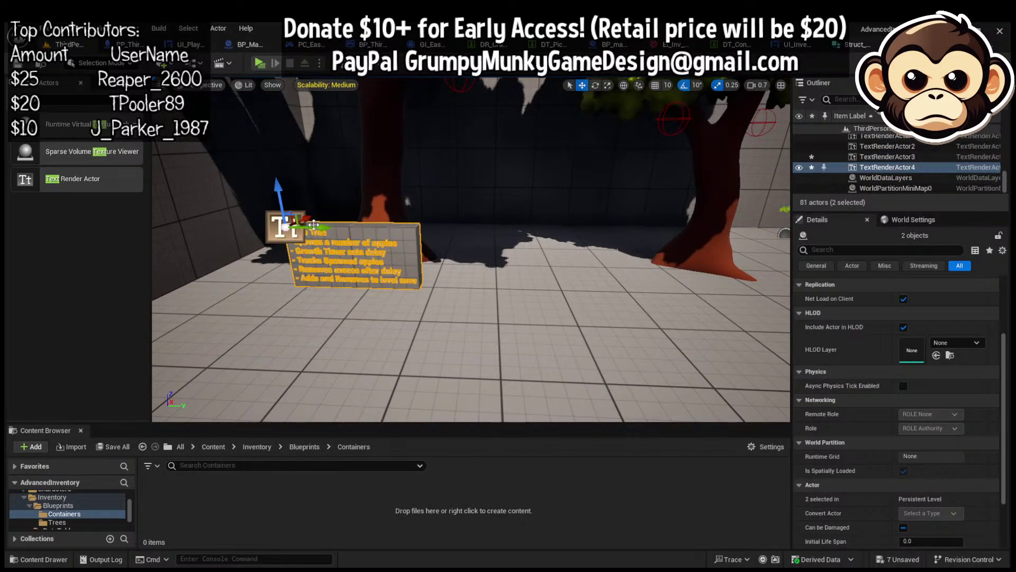
left_click_drag(315, 229, 687, 252)
right_click_drag(687, 254, 771, 268)
key("w")
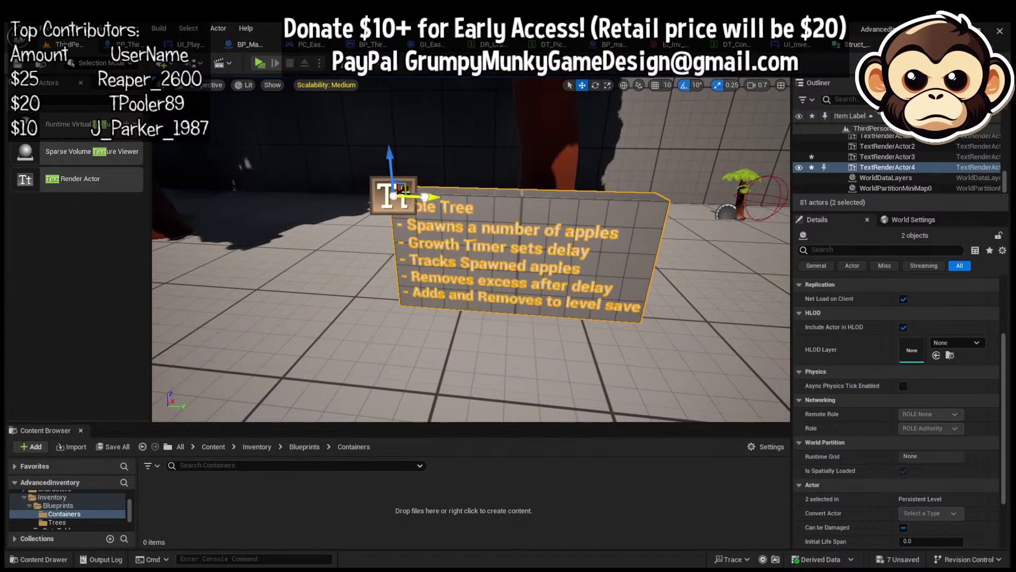
left_click_drag(415, 192, 448, 210)
Change the copied sign's title to "Peach Tree" and its second line to "- Spawns a number of Peaches"
scroll(974, 464, "up", 4)
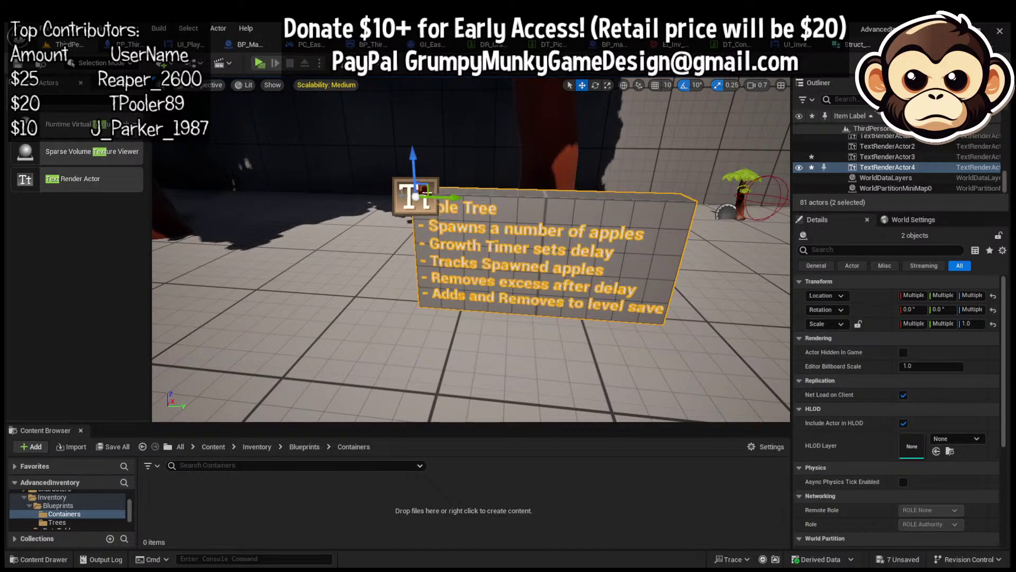
left_click(418, 195)
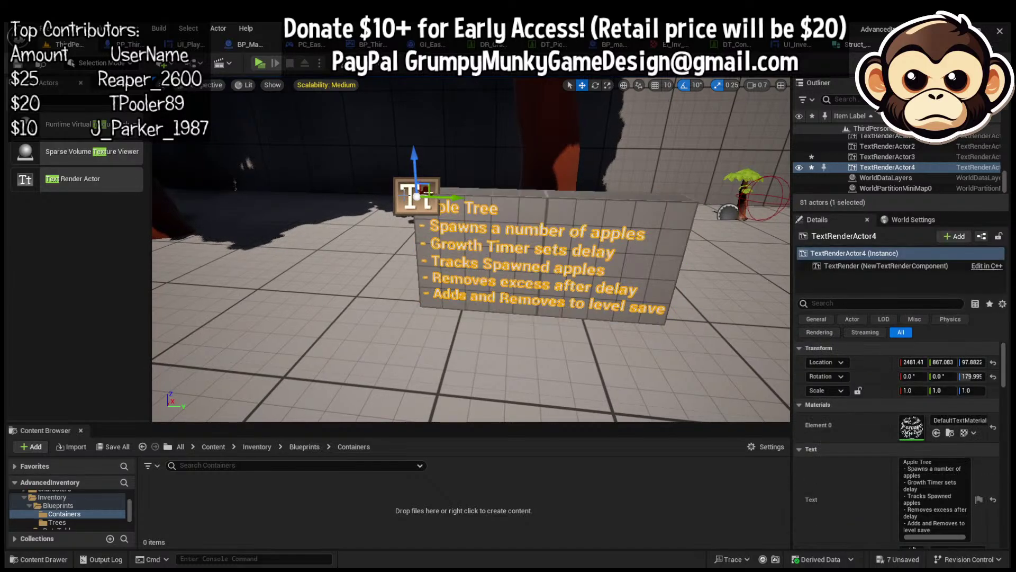
left_click(920, 464)
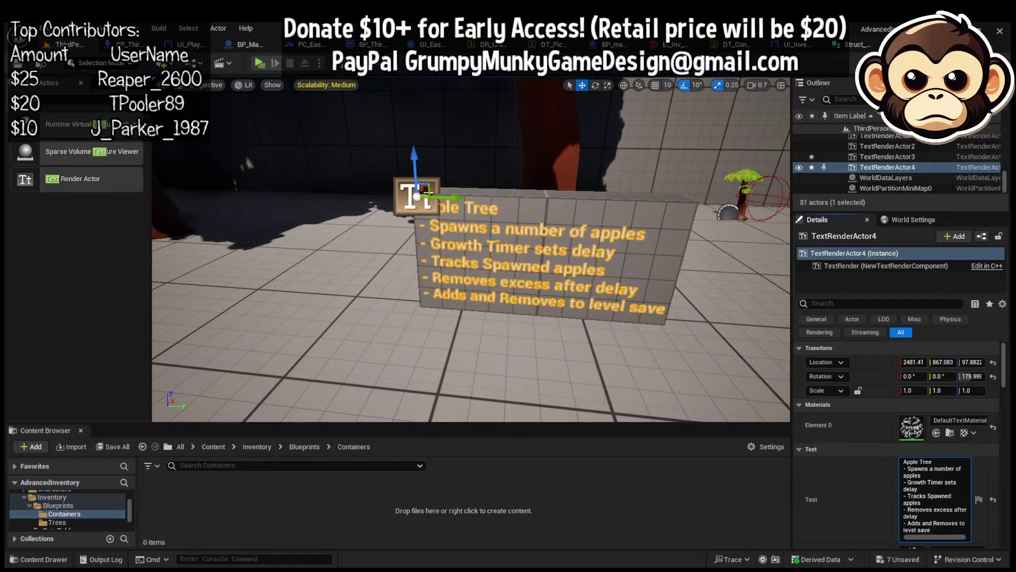
key("BackSpace")
key("BackSpace")
key("BackSpace")
key("BackSpace")
key("BackSpace")
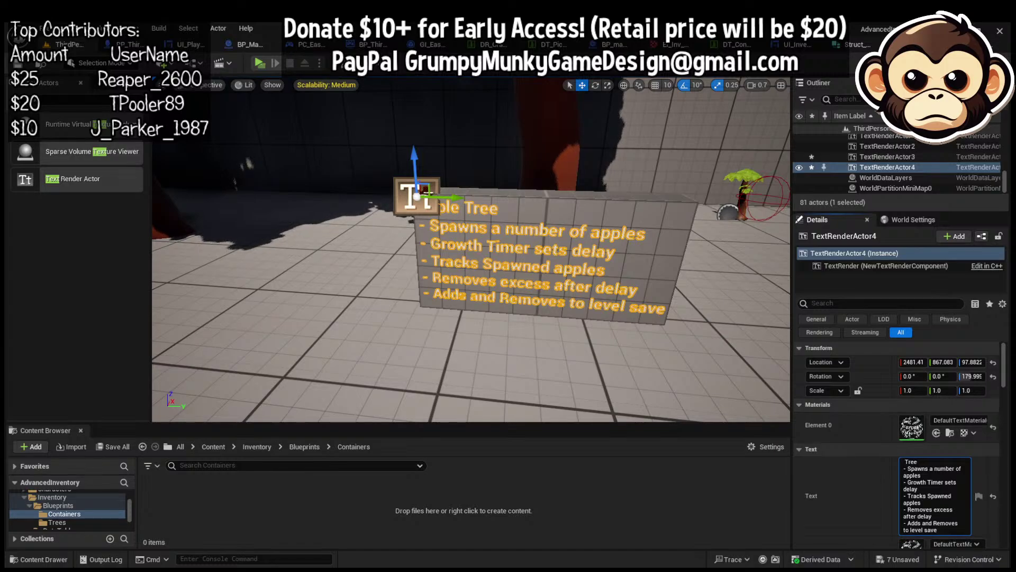
type("Peach")
key("BackSpace")
key("BackSpace")
key("BackSpace")
key("BackSpace")
key("BackSpace")
key("BackSpace")
type("Peaches")
key("Return")
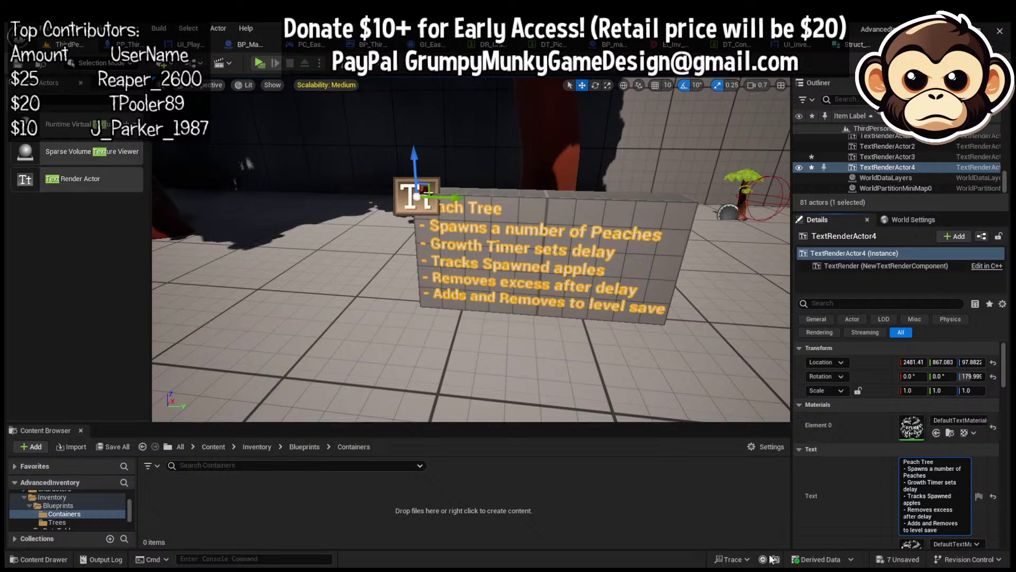
Duplicate the peach tree text and wall, and raise the copy into the air between the two trees
right_click_drag(471, 365, 424, 344)
key("s")
key("w")
right_click_drag(518, 383, 503, 373)
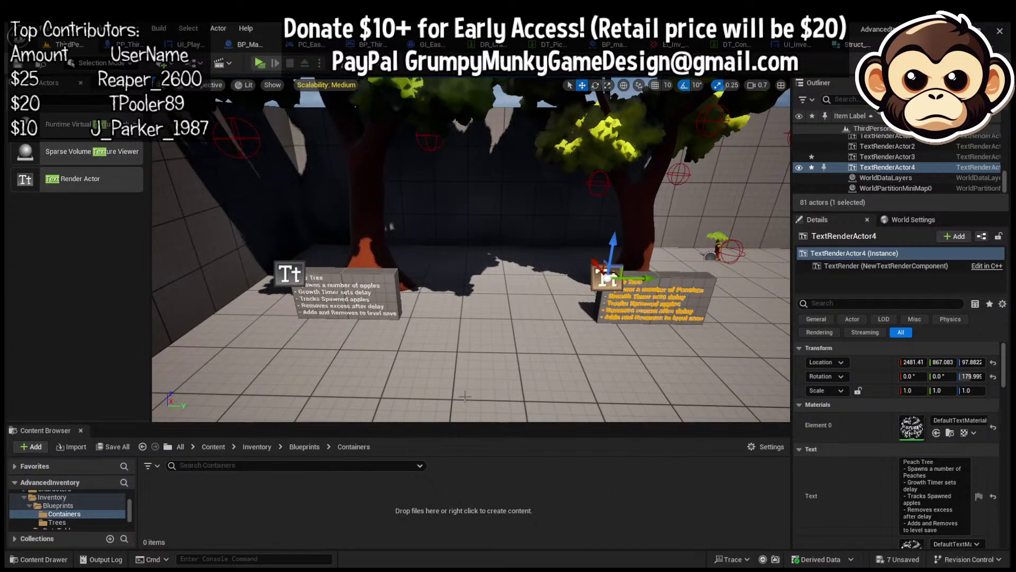
left_click(700, 281, "ctrl")
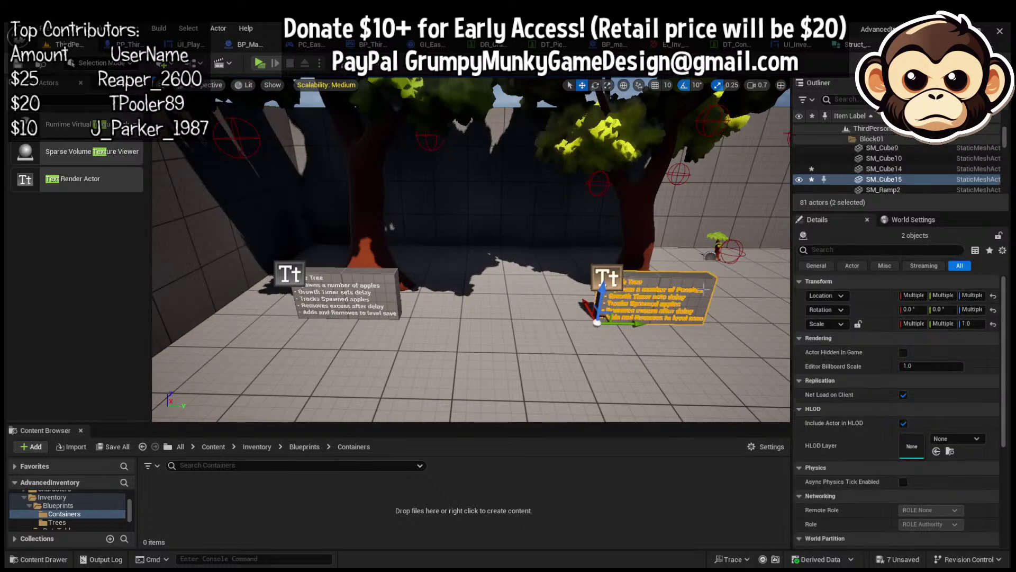
left_click_drag(634, 323, 483, 287, "alt")
left_click_drag(445, 244, 443, 136)
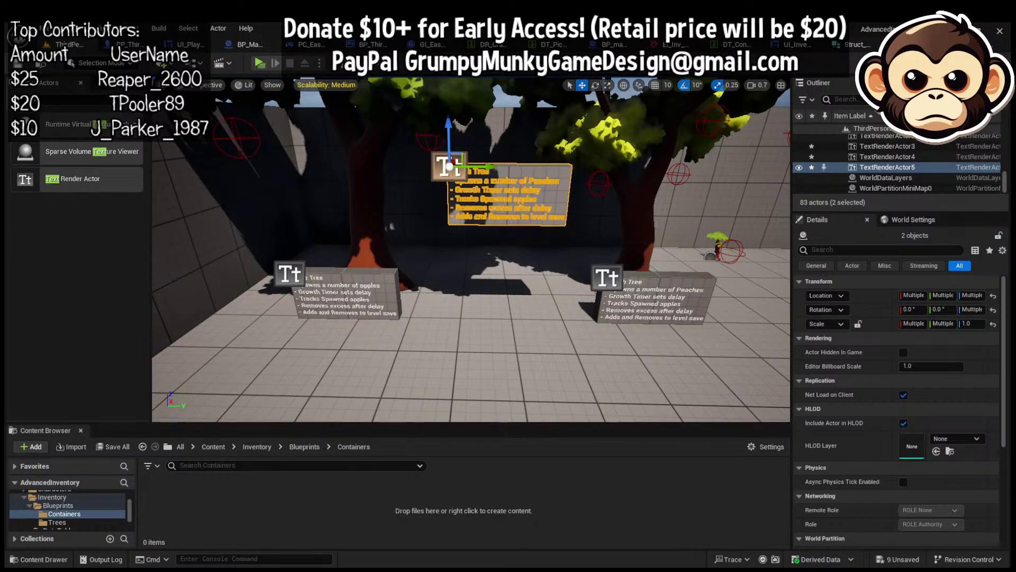
Scale the raised wall copy to more than twice its width and slightly taller
left_click(551, 194)
key("r")
left_click_drag(471, 228, 370, 189)
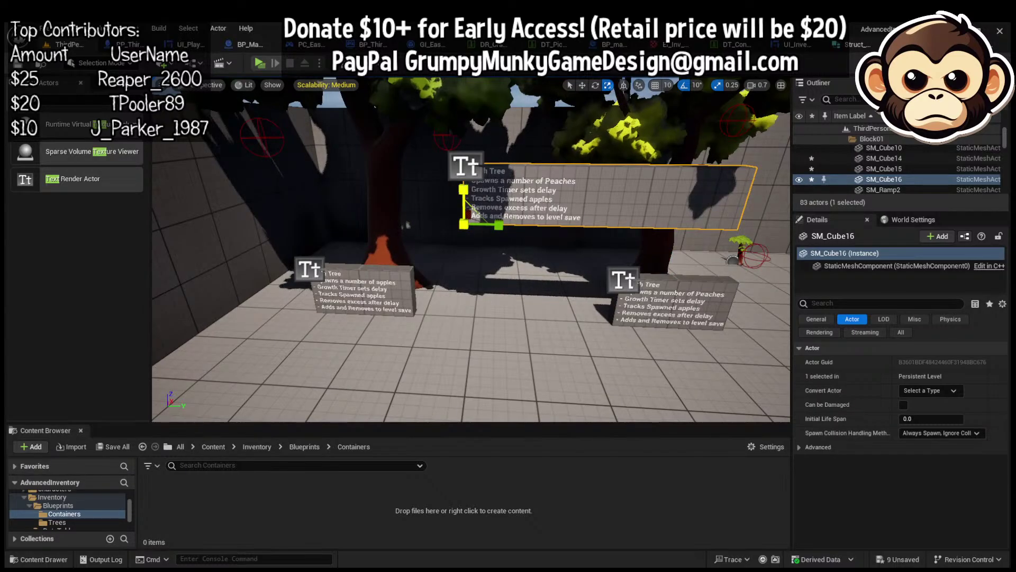
left_click_drag(464, 190, 466, 190)
Raise the copied text to the enlarged wall's top edge, at a height of about 315
key("w")
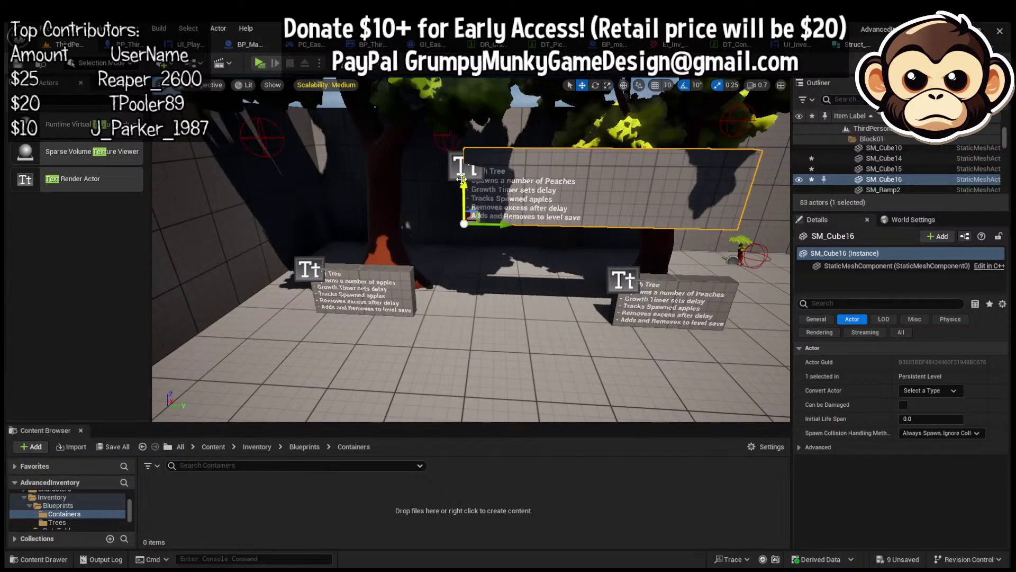
left_click(466, 169)
right_click_drag(475, 153, 474, 117)
key("w")
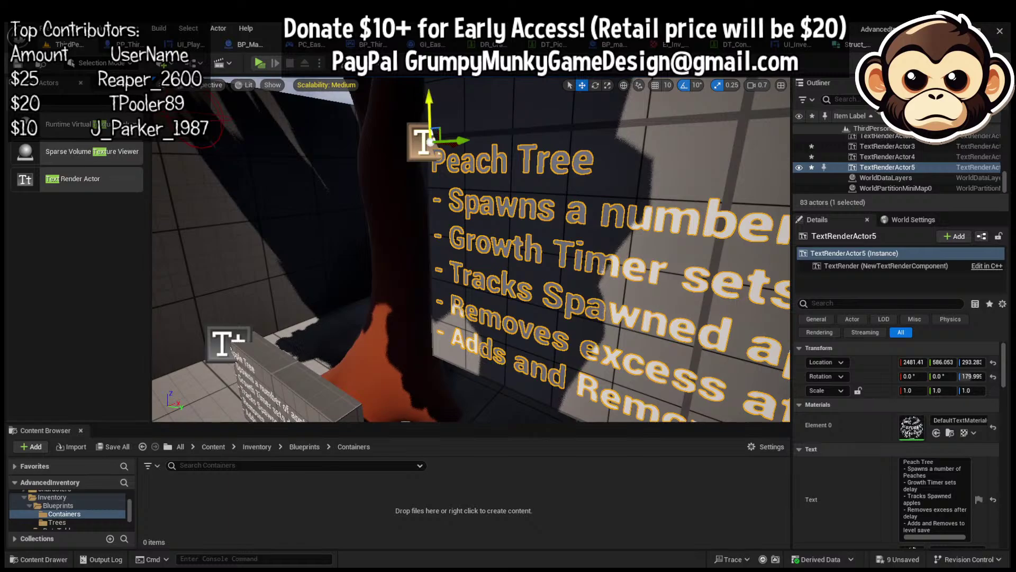
left_click_drag(430, 108, 431, 91)
right_click_drag(432, 100, 437, 71)
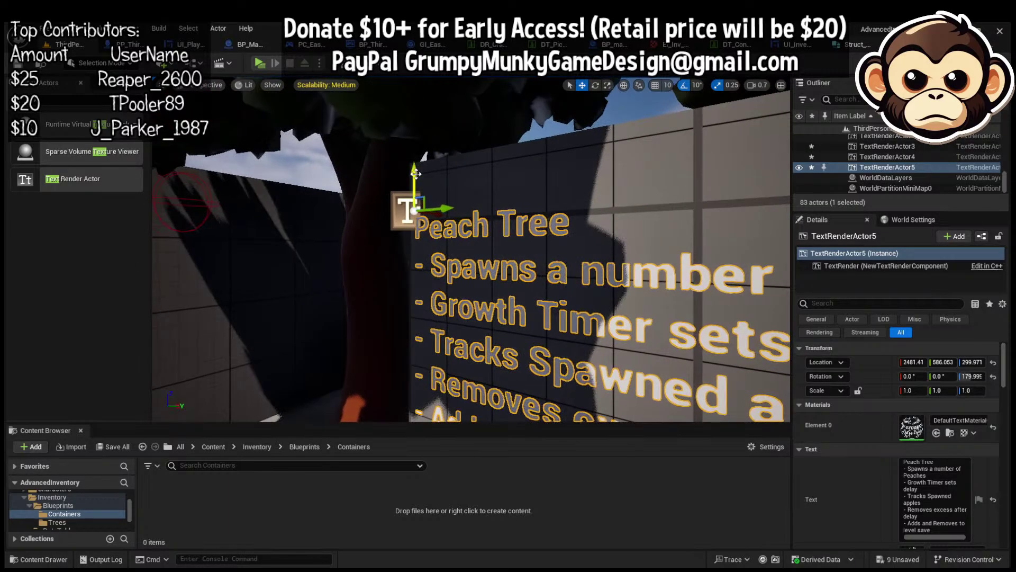
left_click_drag(416, 173, 414, 141)
scroll(414, 141, "down", 3)
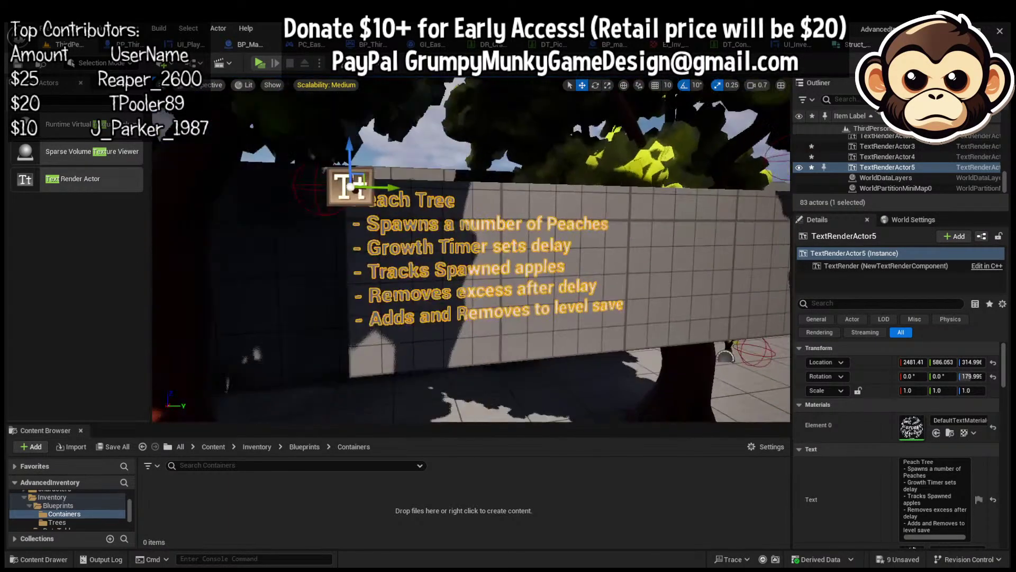
right_click_drag(414, 140, 453, 175)
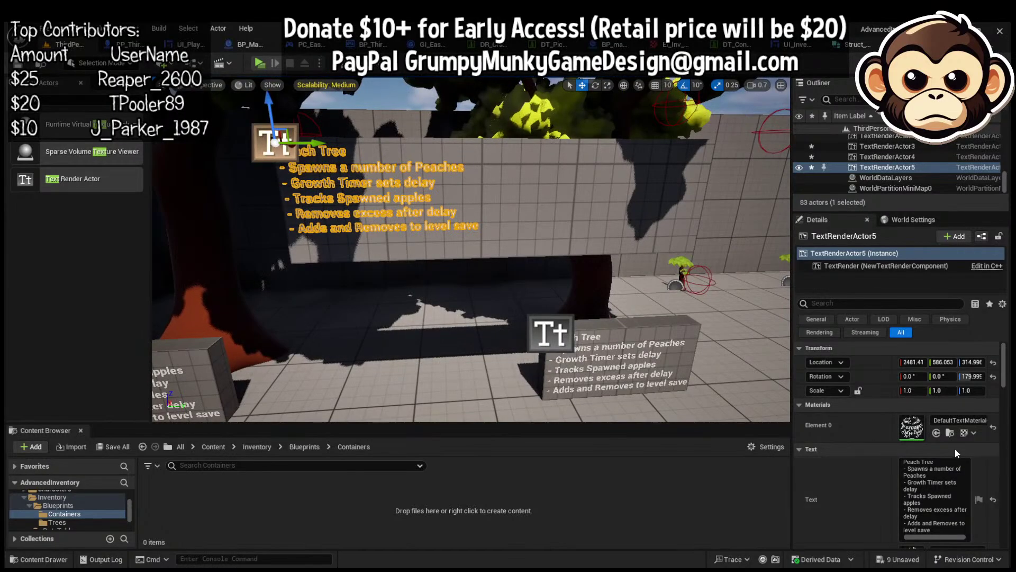
scroll(957, 454, "down", 5)
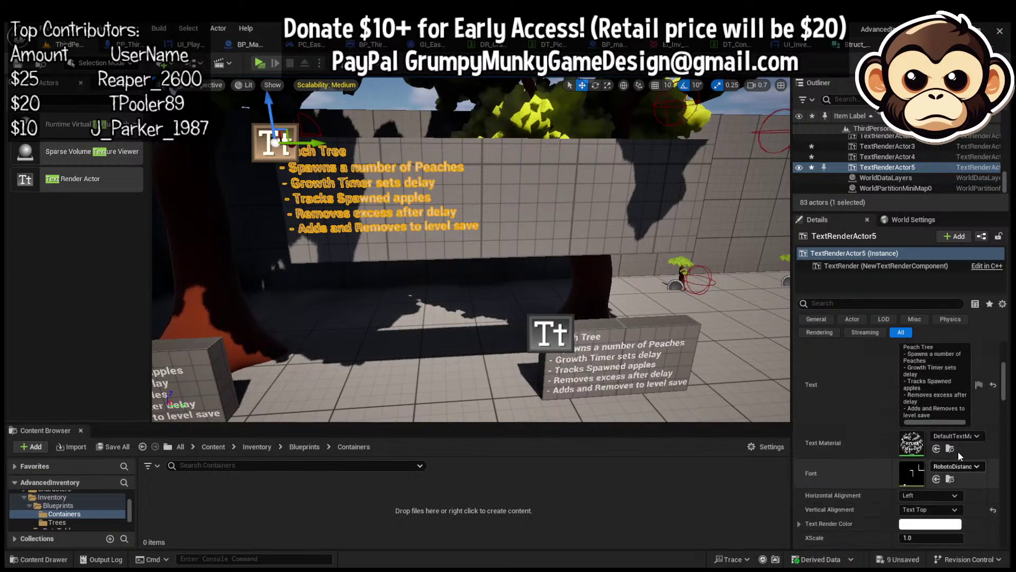
scroll(932, 453, "up", 3)
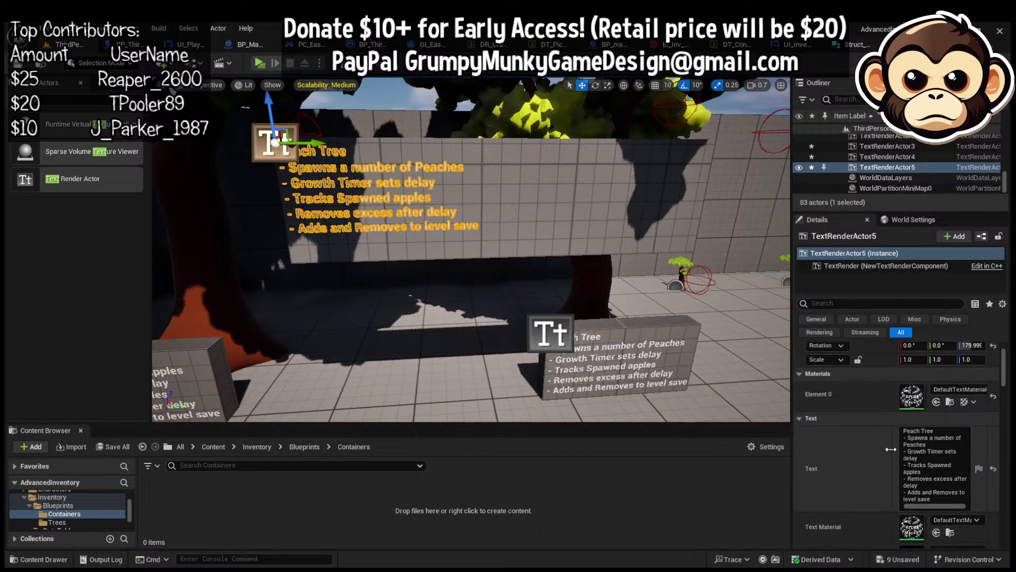
Set the raised sign text's horizontal alignment to Center and move the text to the middle of the enlarged wall
scroll(891, 449, "down", 6)
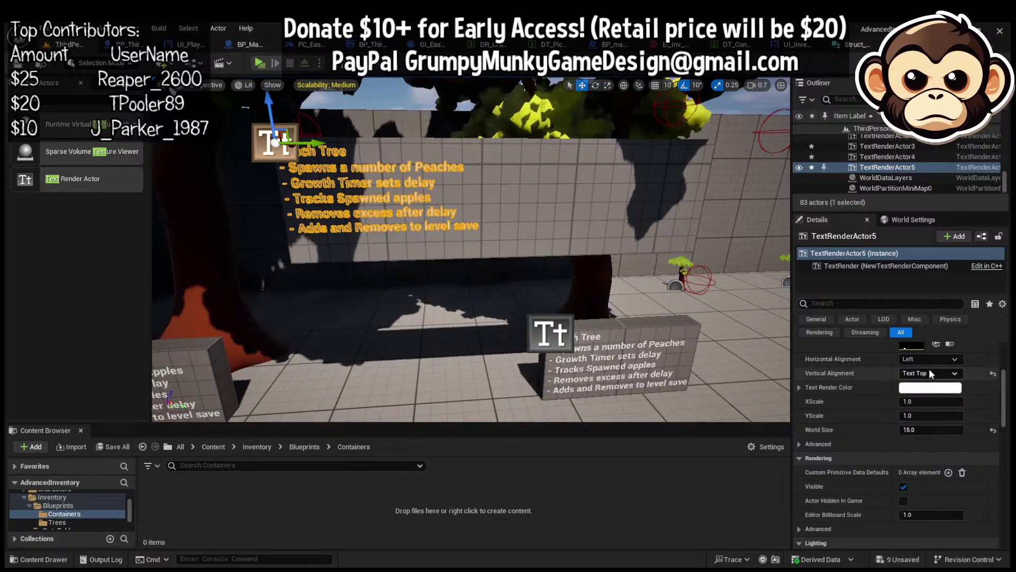
left_click(927, 360)
left_click(928, 384)
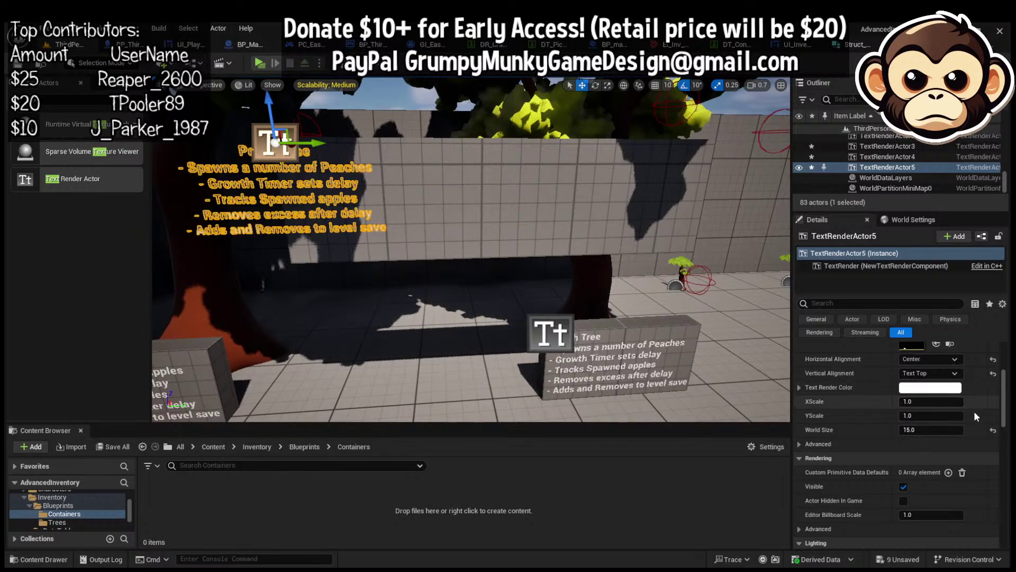
scroll(979, 427, "up", 1)
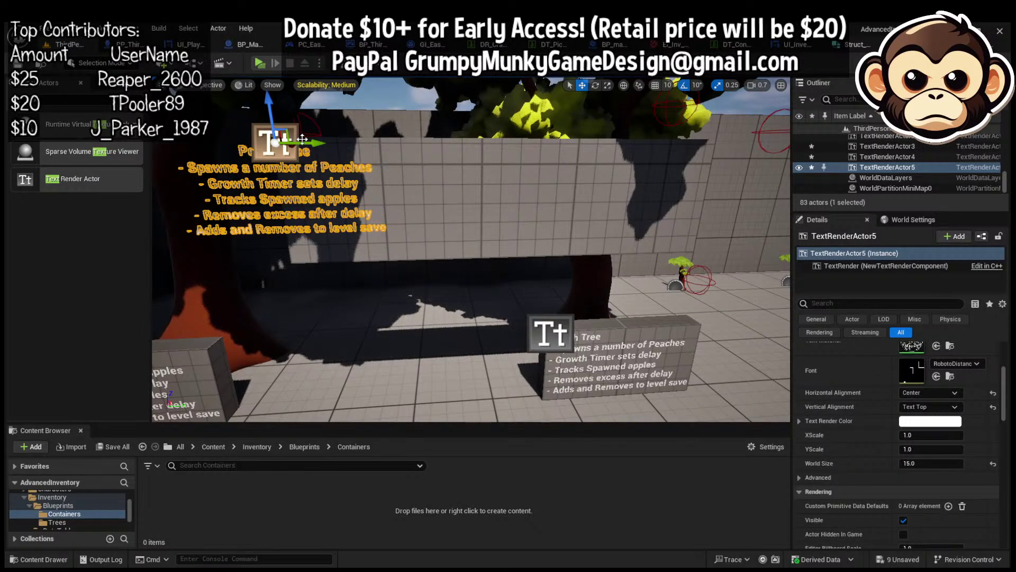
left_click_drag(302, 138, 529, 156)
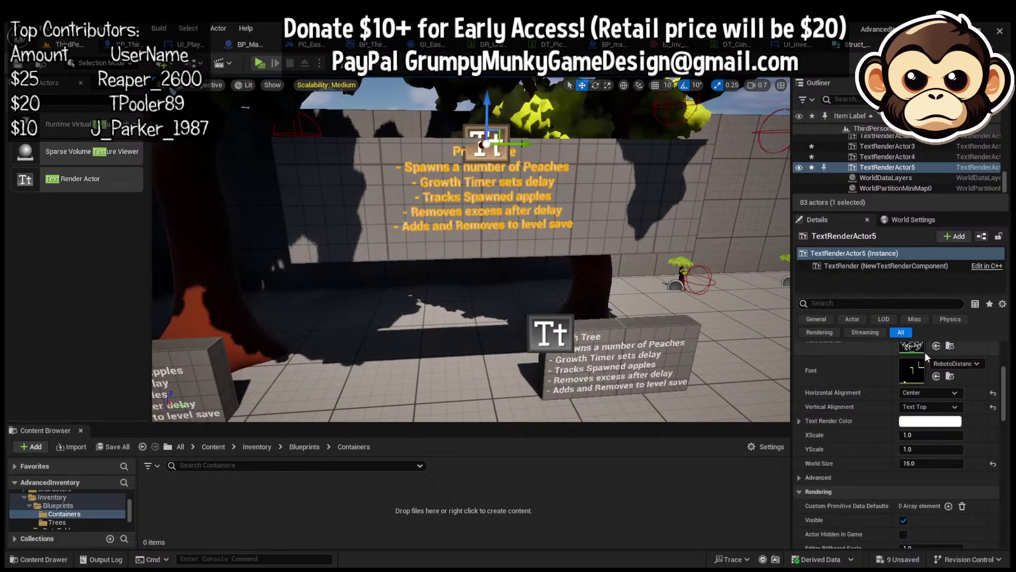
Replace the raised sign's text with the title "Trees" and the line "Derive from a Master Tree Blueprint, child variants for different types"
scroll(986, 484, "down", 1)
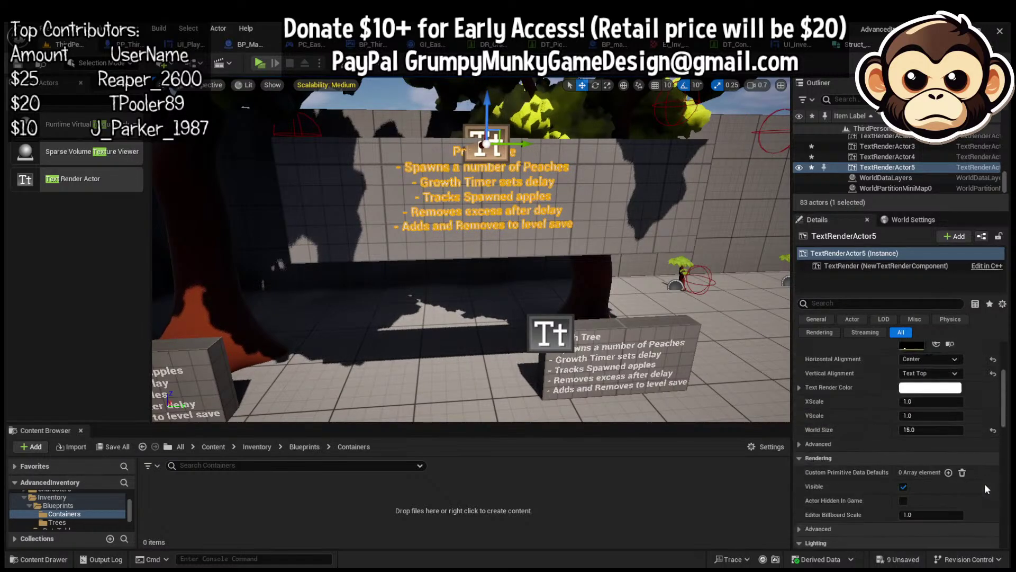
scroll(985, 484, "up", 5)
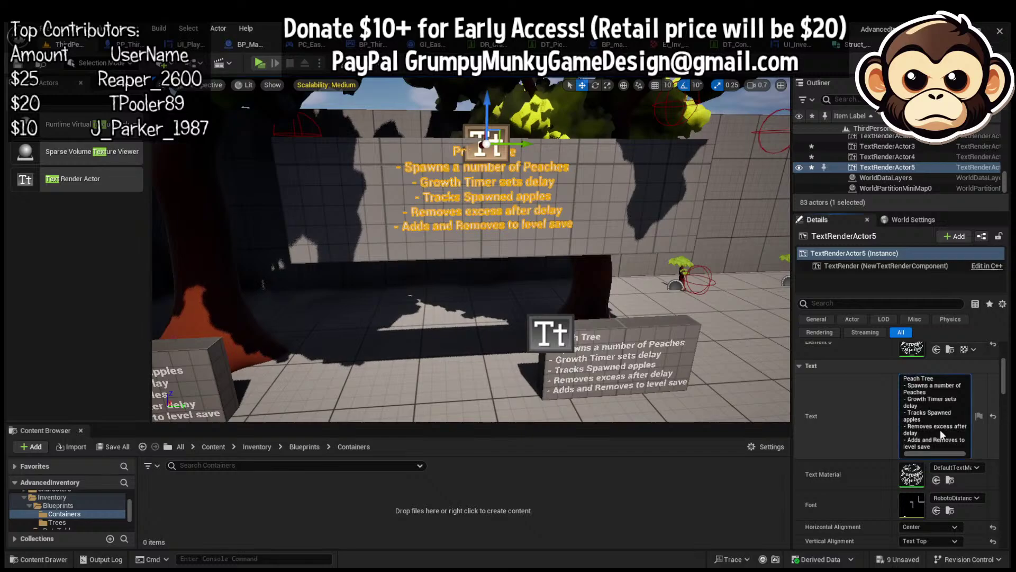
left_click(941, 434)
type("Trees")
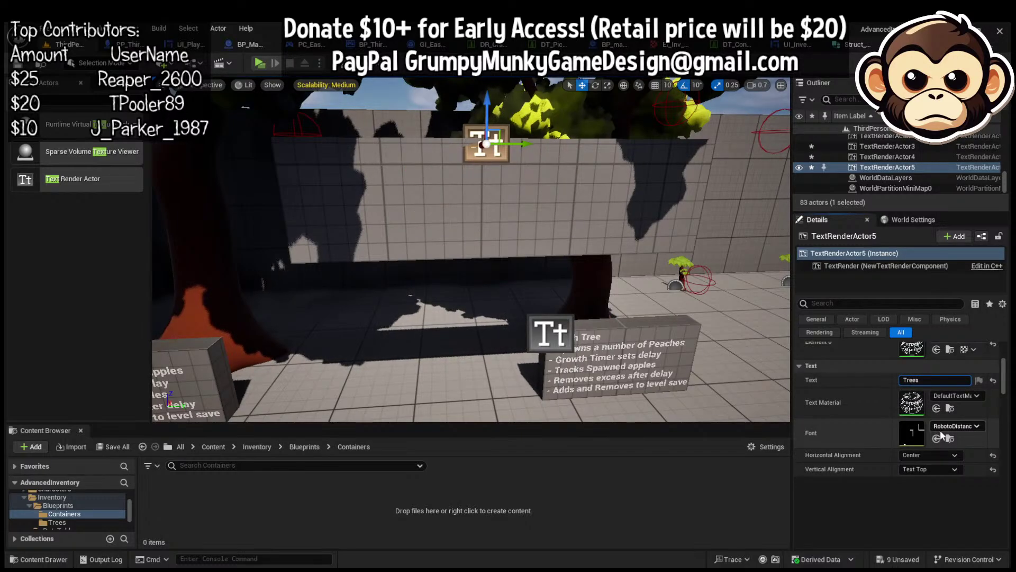
key("shift+Return")
type("Der")
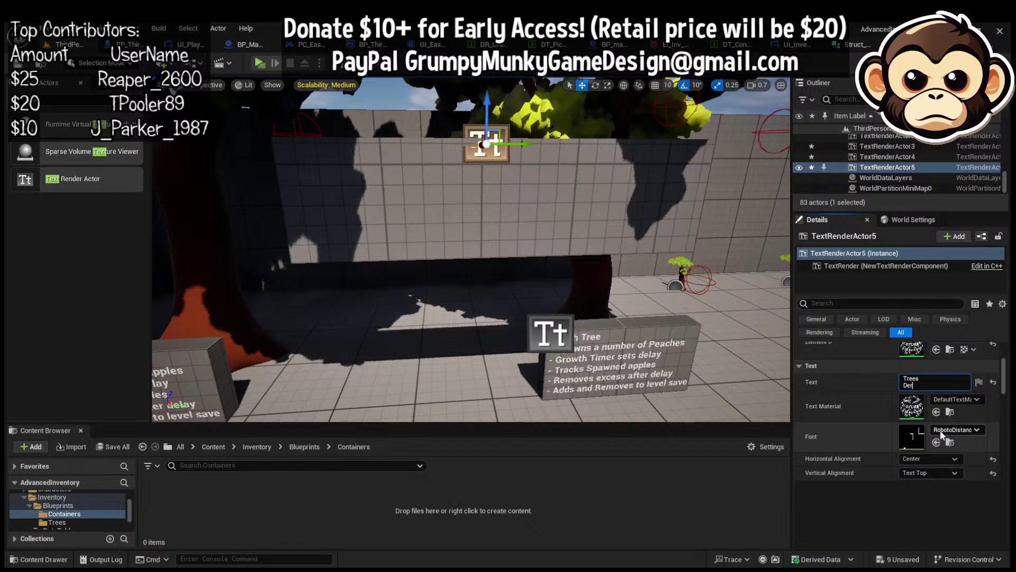
type("ive from a Master")
key("shift+Return")
type("Tree Blu")
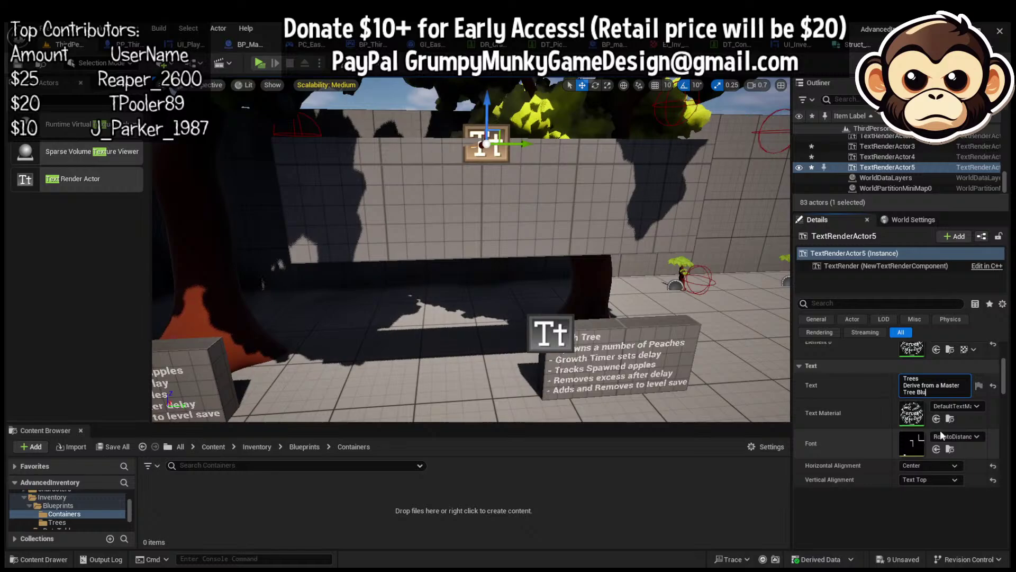
type("eprint")
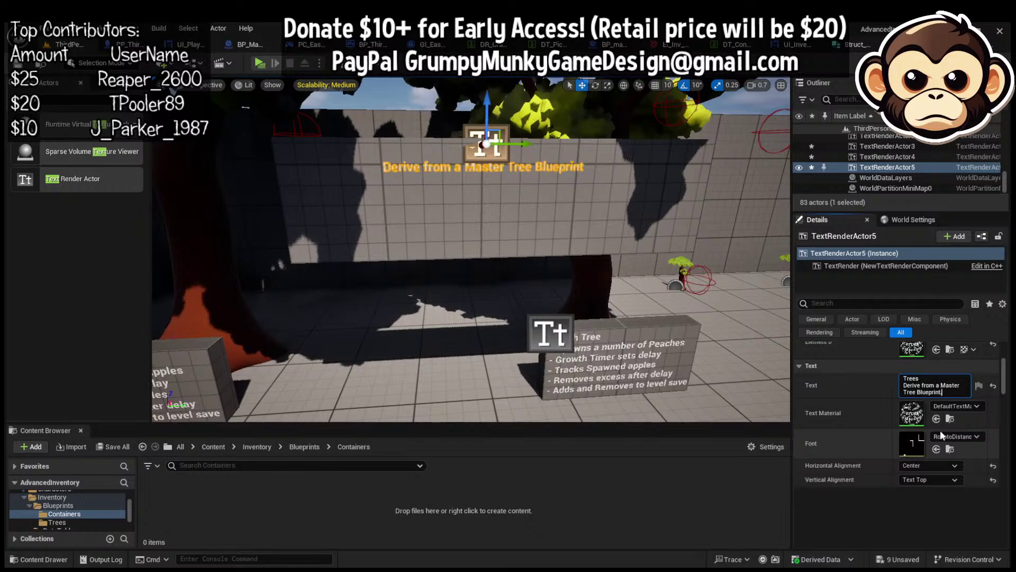
type(", child variants")
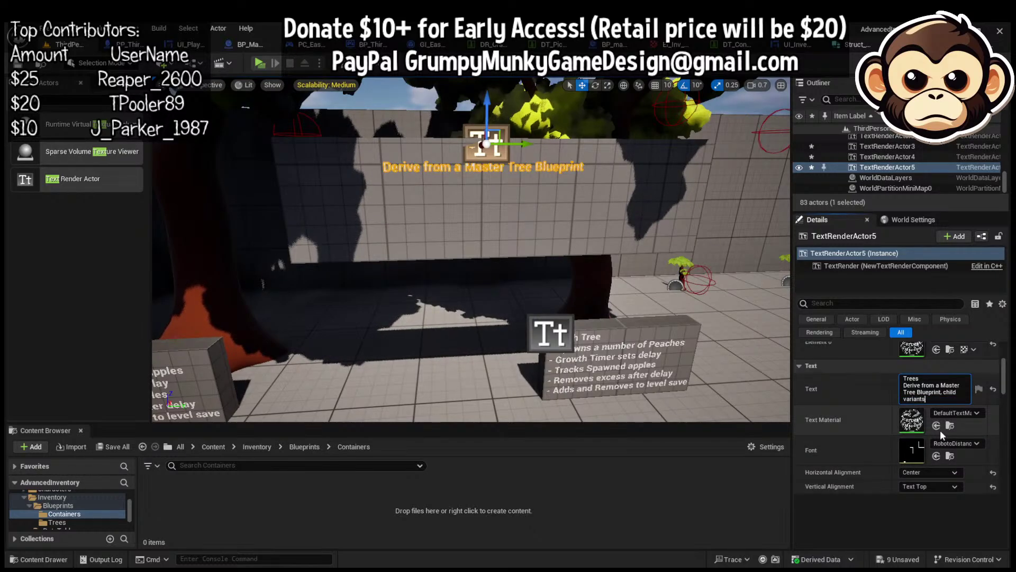
type(" for different types")
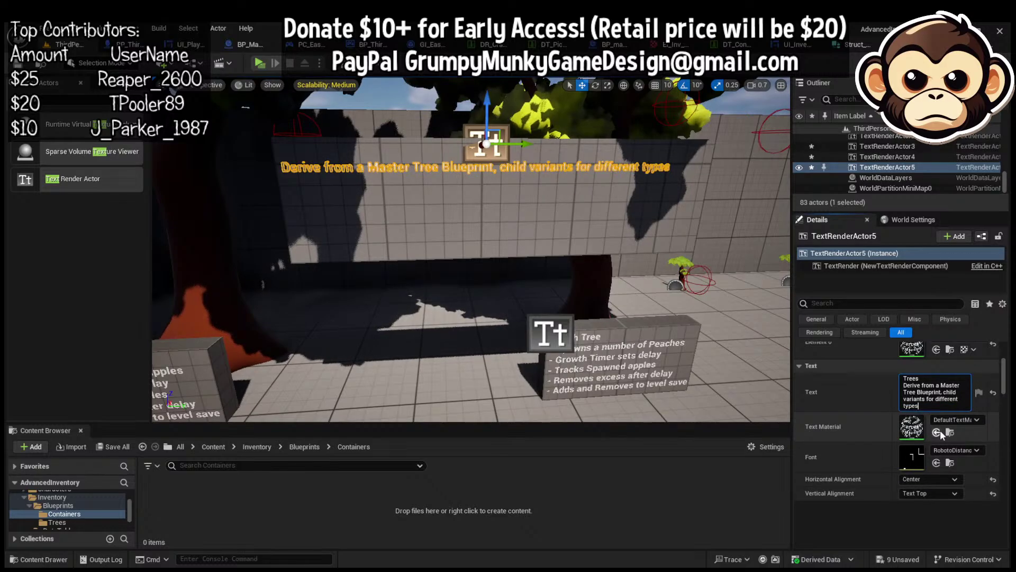
Select the peach tree and examine its exposed default settings
right_click_drag(593, 273, 598, 272)
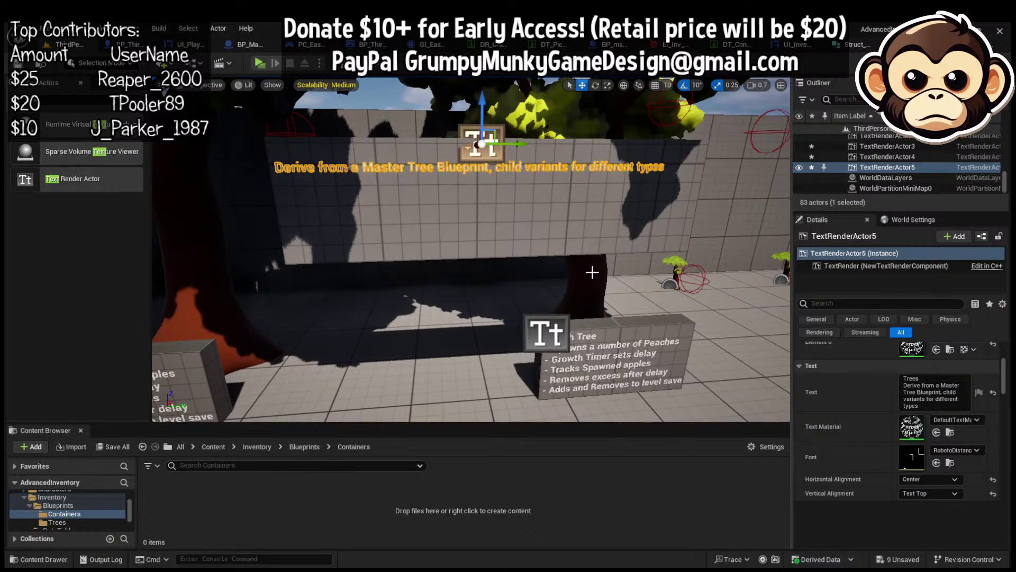
left_click(588, 273)
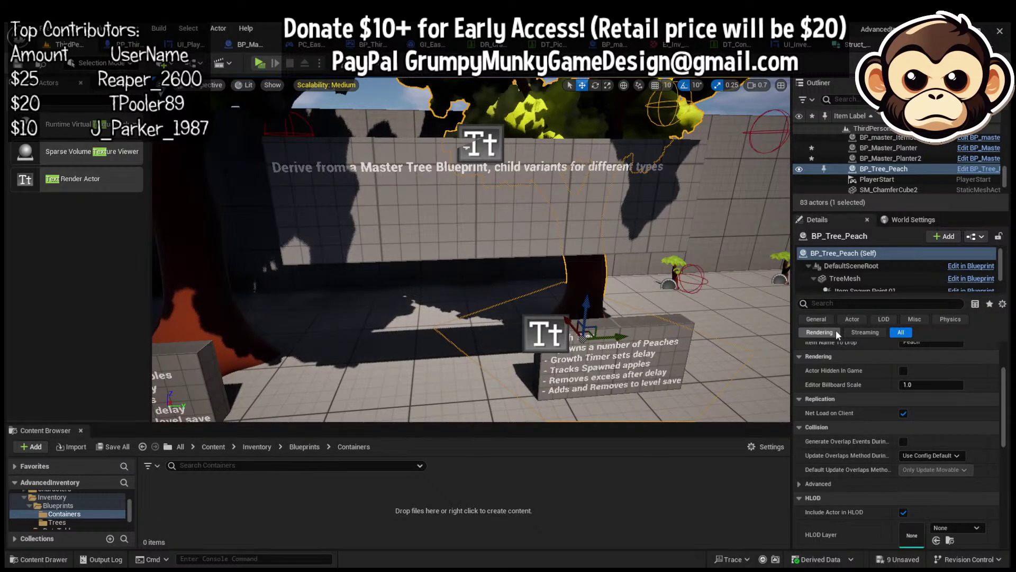
scroll(874, 371, "up", 2)
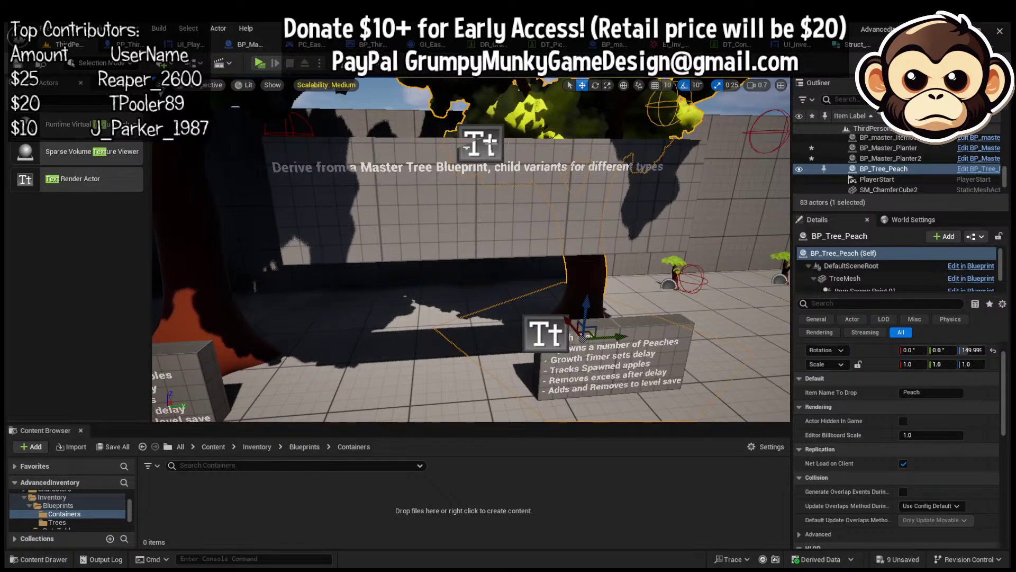
Shift the "Trees" text slightly sideways to centre it on the enlarged wall
left_click(490, 142)
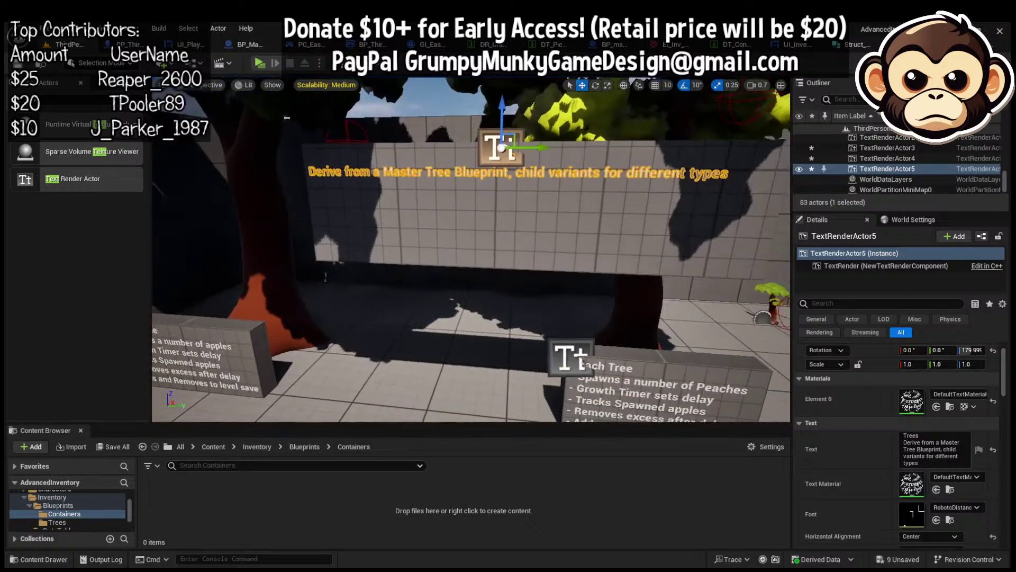
right_click_drag(511, 186, 499, 189)
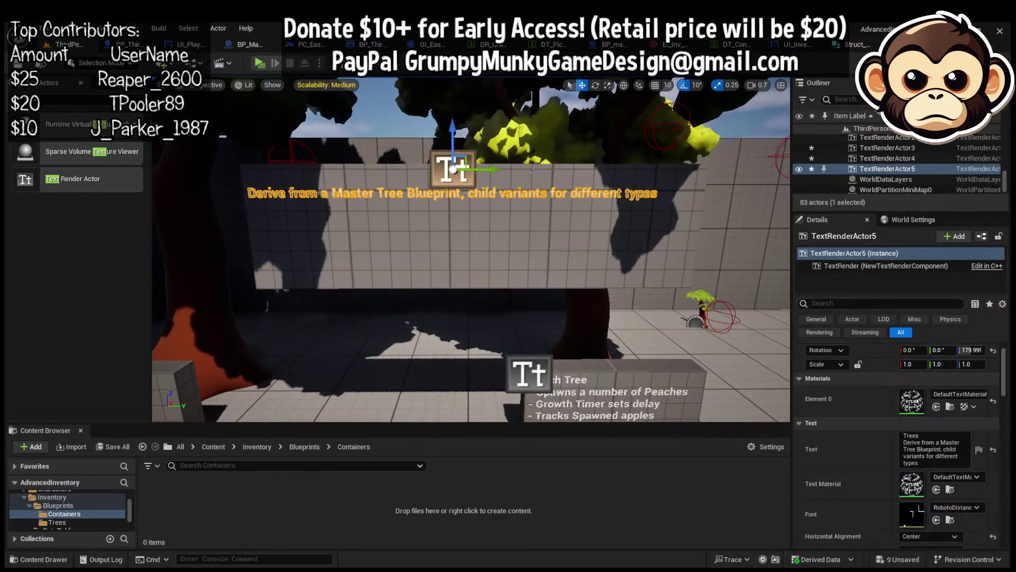
left_click_drag(493, 170, 520, 170)
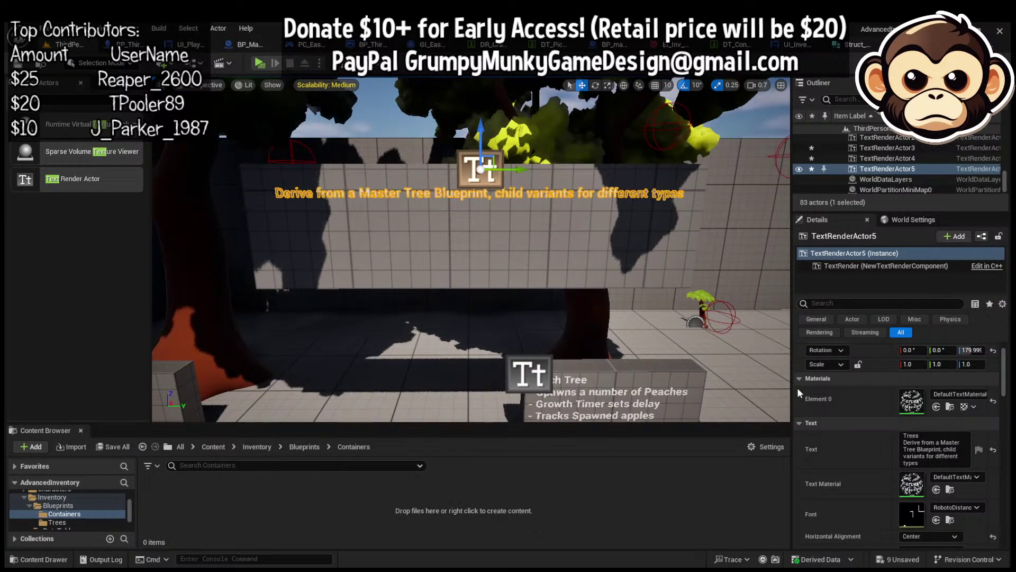
Add the line "Exposed Variable to easily change fruit type" below the master blueprint line of the "Trees" text
left_click(962, 465)
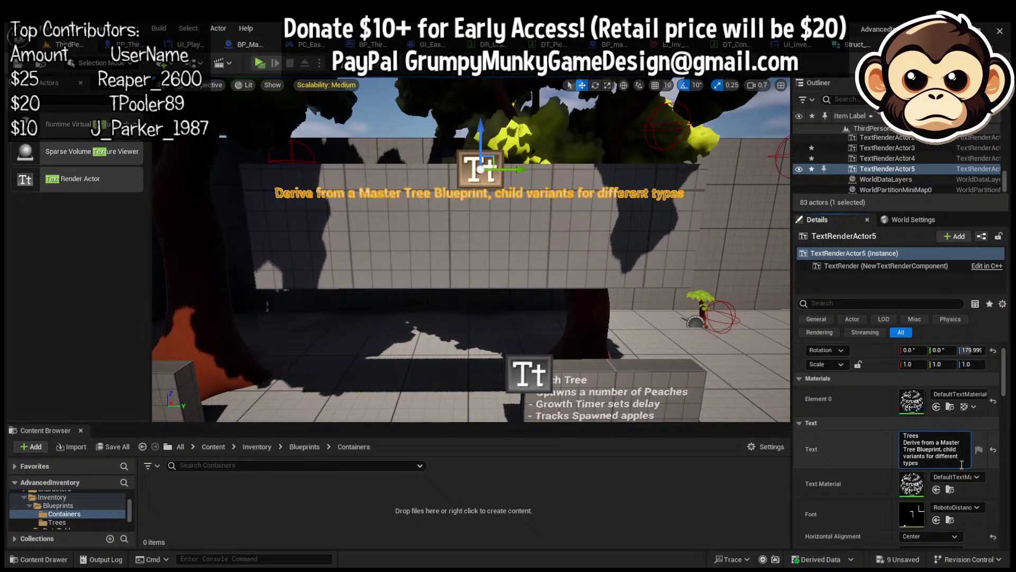
key("shift+Return")
type("Ex")
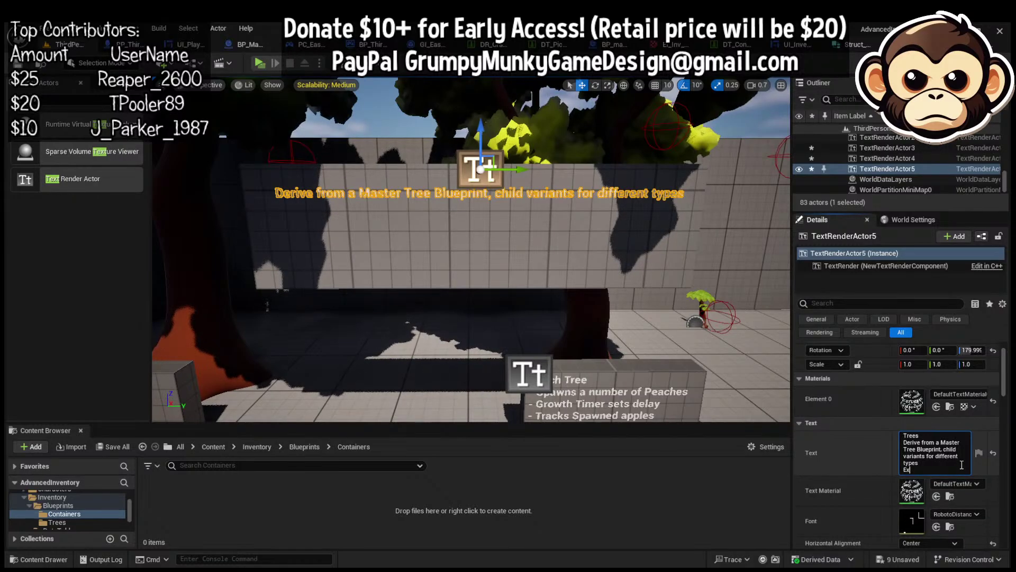
type("posed")
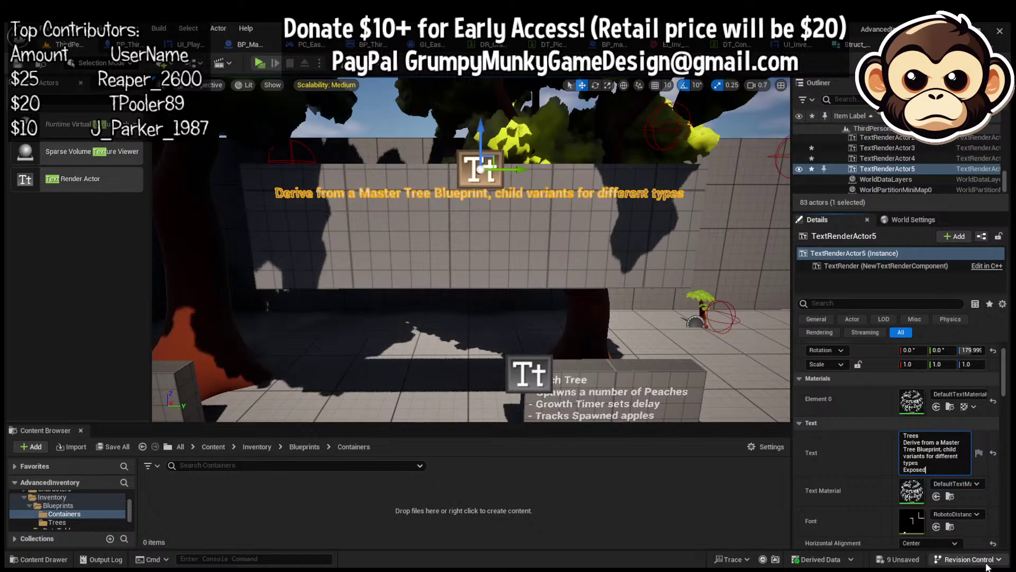
type(" Variable to ")
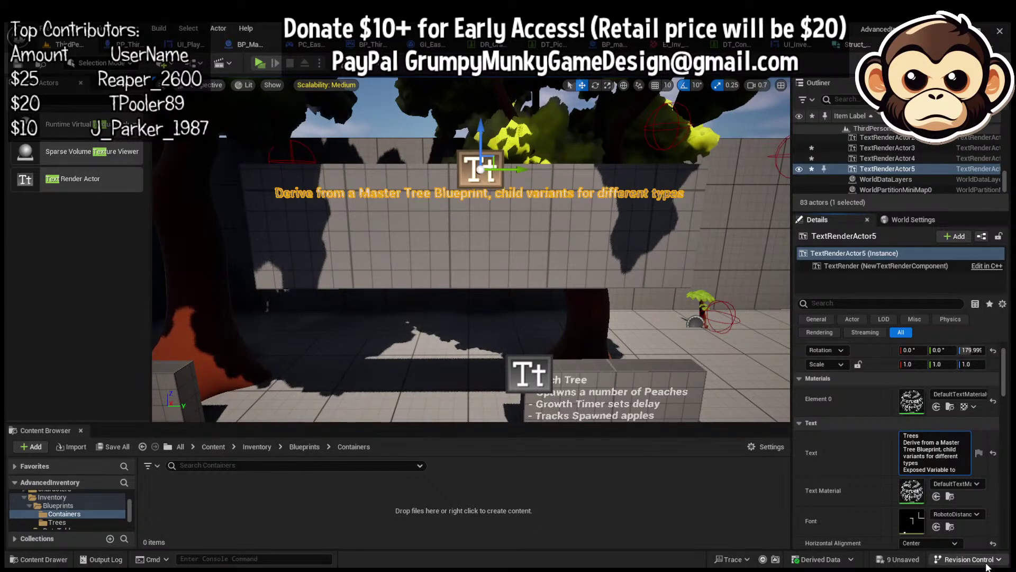
type("easily change")
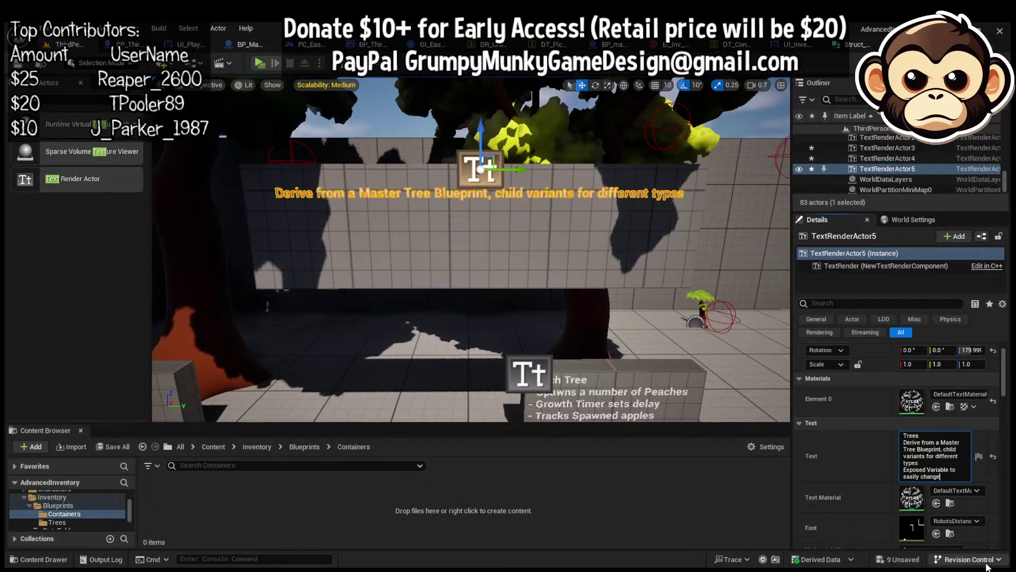
type(" fruit type")
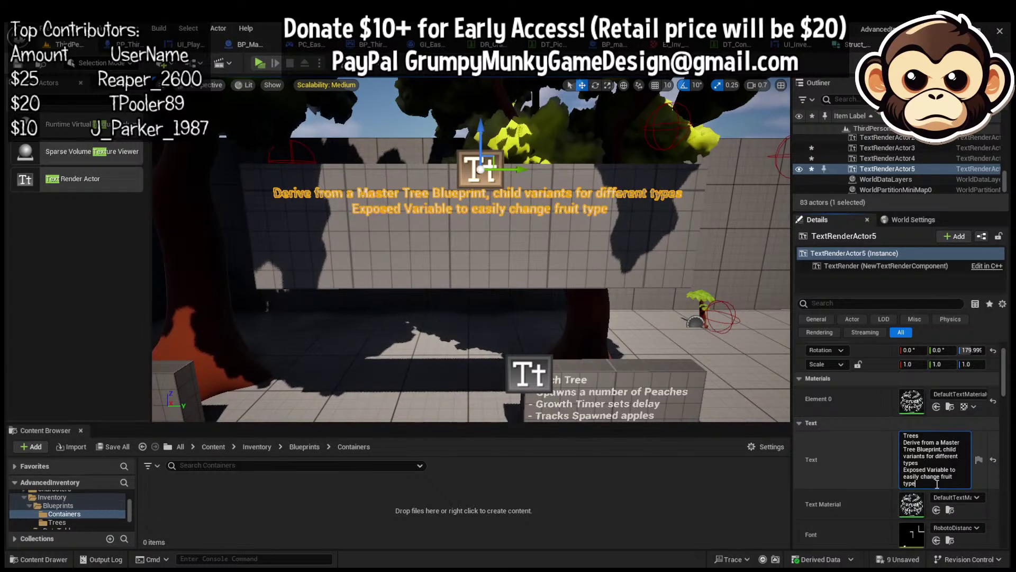
Replace the exposed variable line of the "Trees" text with "Attempts to spawn a fruit based on the growth timer delay"
left_click_drag(938, 483, 902, 471)
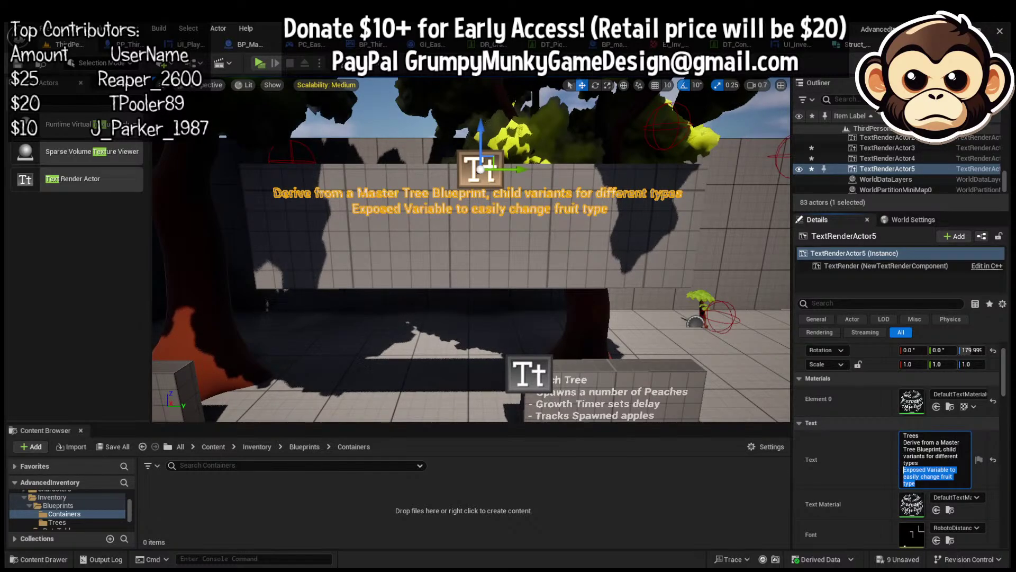
type("G")
key("BackSpace")
key("BackSpace")
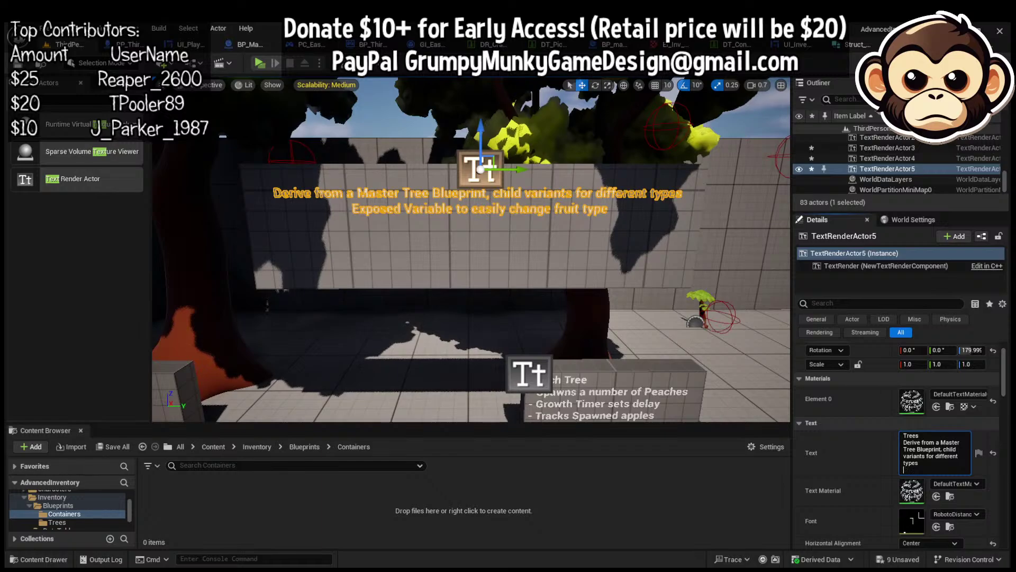
type("Attempts to spawn a frui")
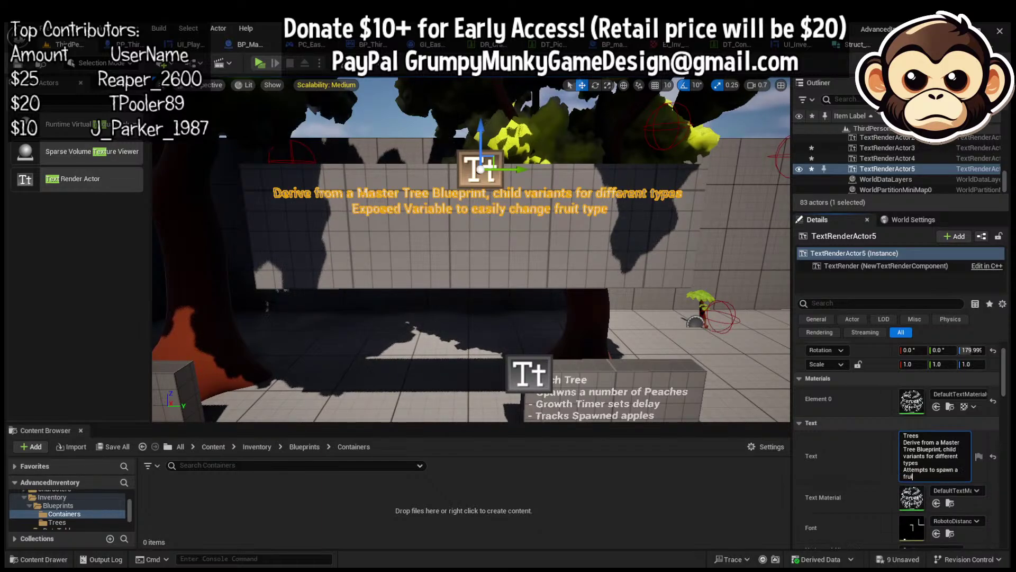
type("t based on the growth")
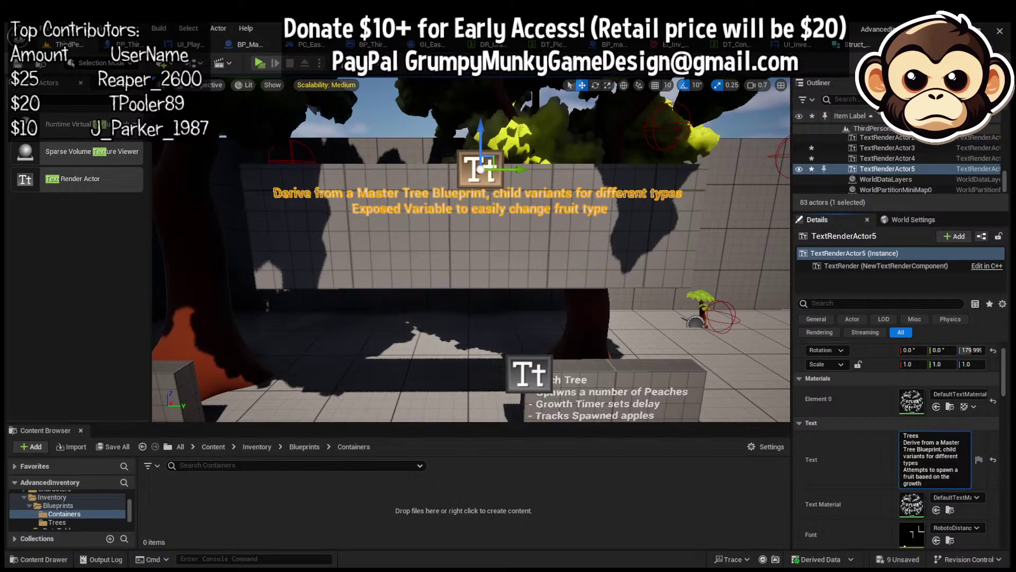
type(" timer delay")
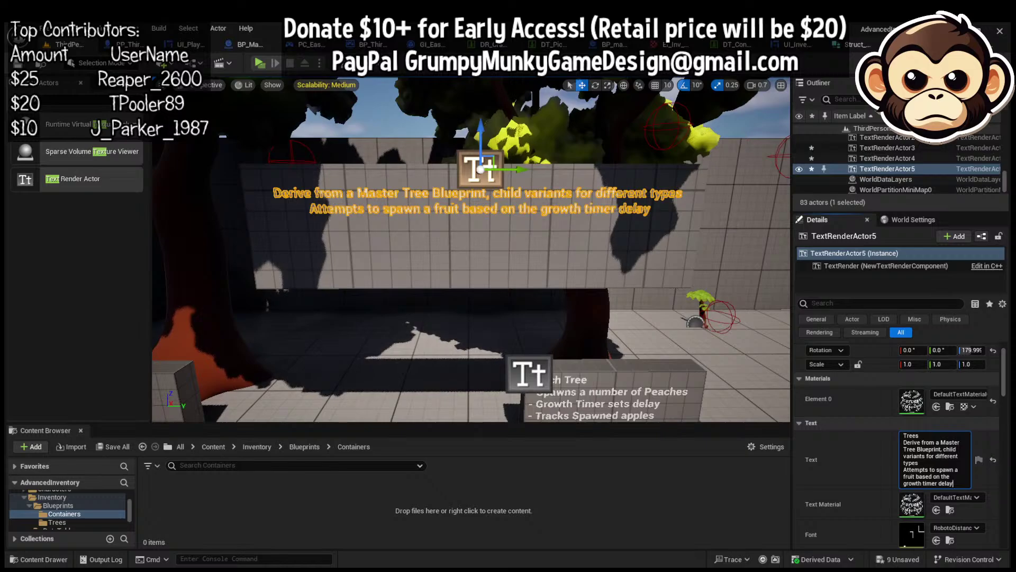
Add the line "adds the spawned fruit to saved items in level save and its own array" to the "Trees" text
key("shift+Return")
type("adds ")
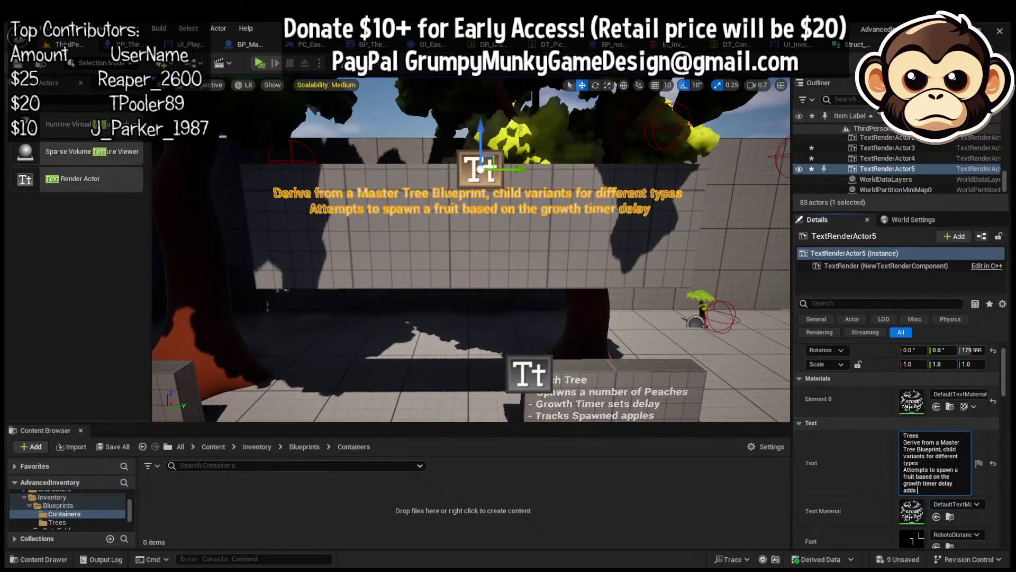
type("the spawned fruit to sa")
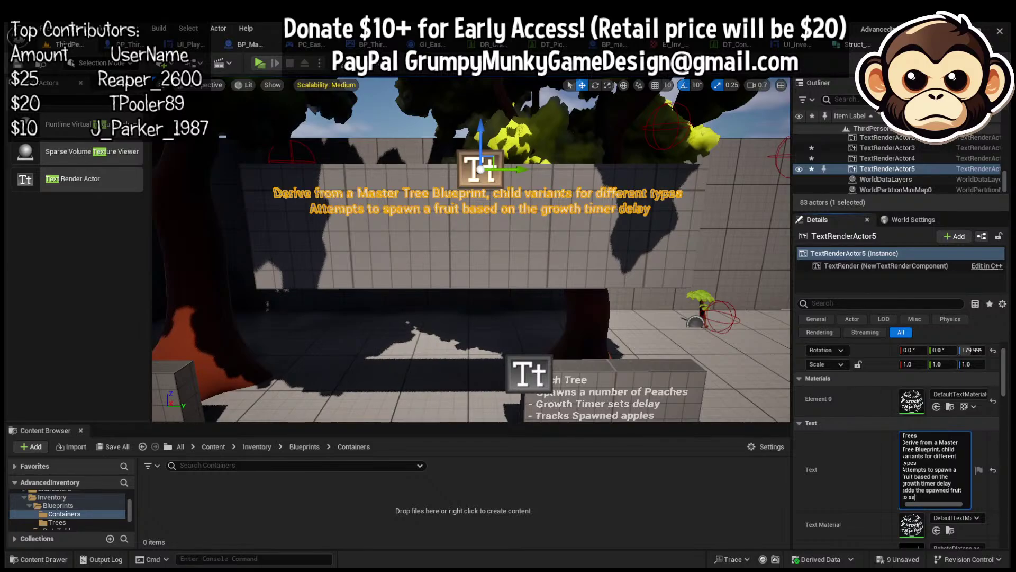
type("ved items in level save")
key("Return")
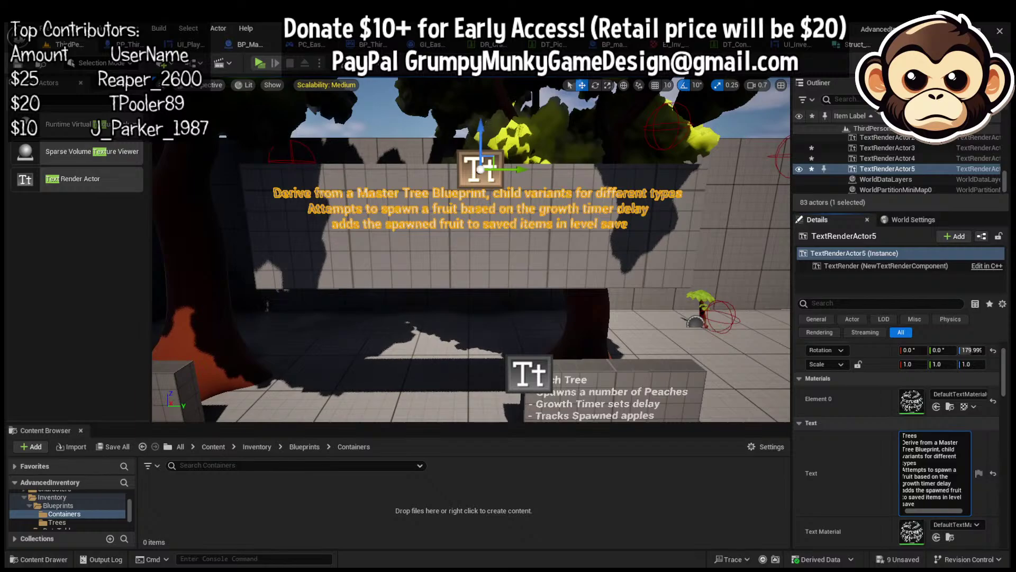
type("and its own array")
key("Return")
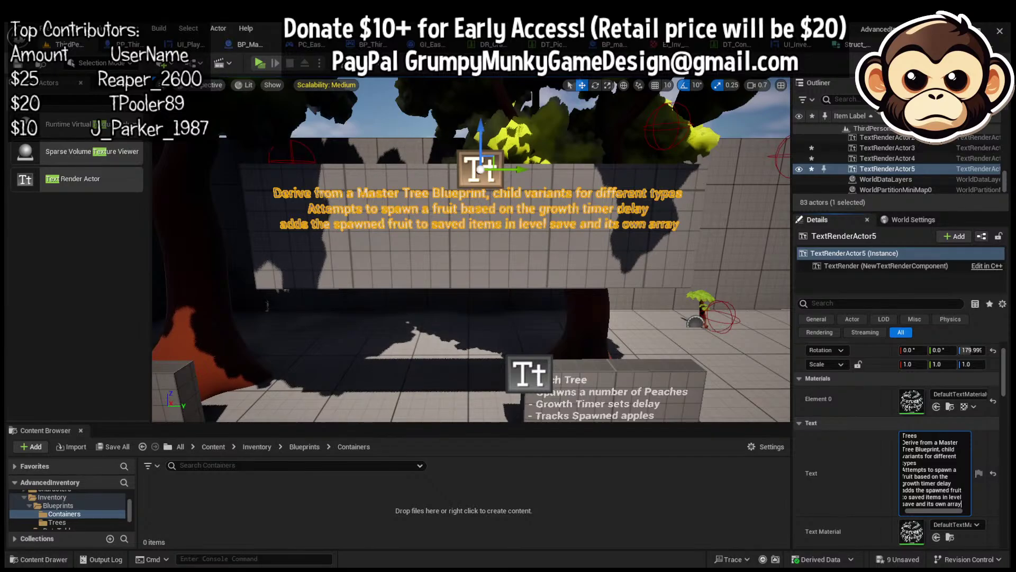
Add a last line to the "Trees" text beginning "once more than 3 exist, wont spawn anymore and removes oldest"
type("once ")
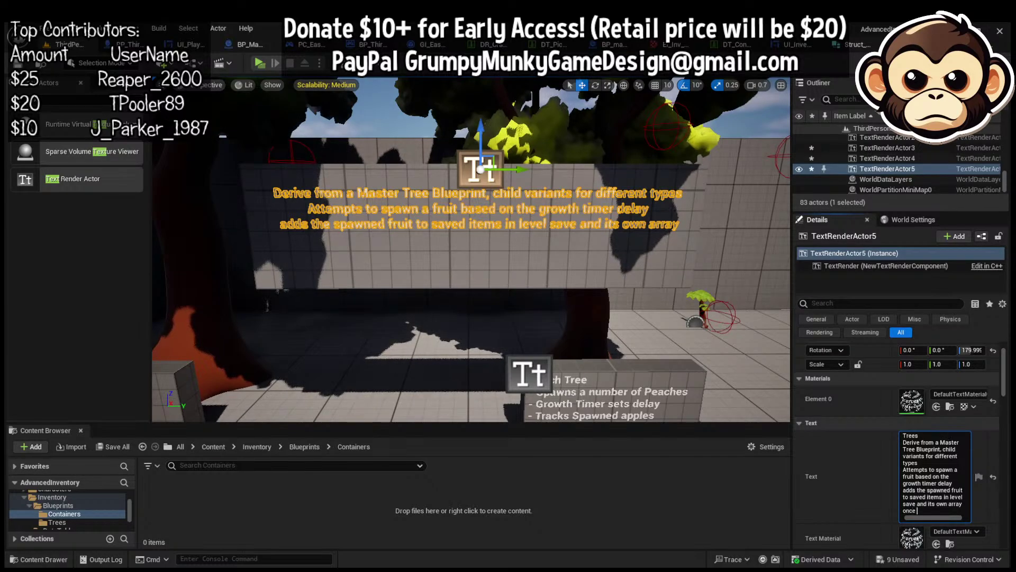
type("more than 3 exist, wont")
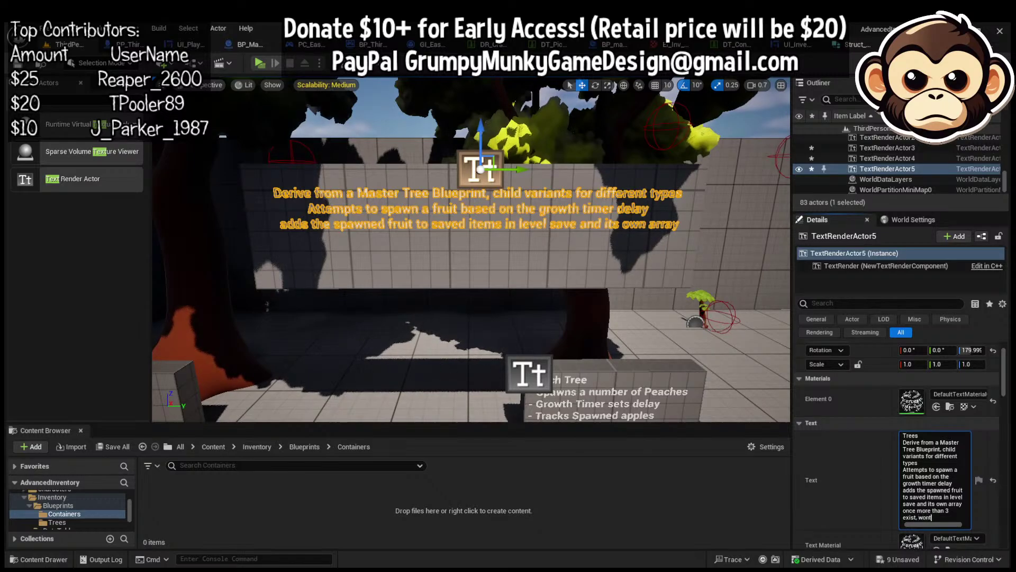
type(" spawn anymore")
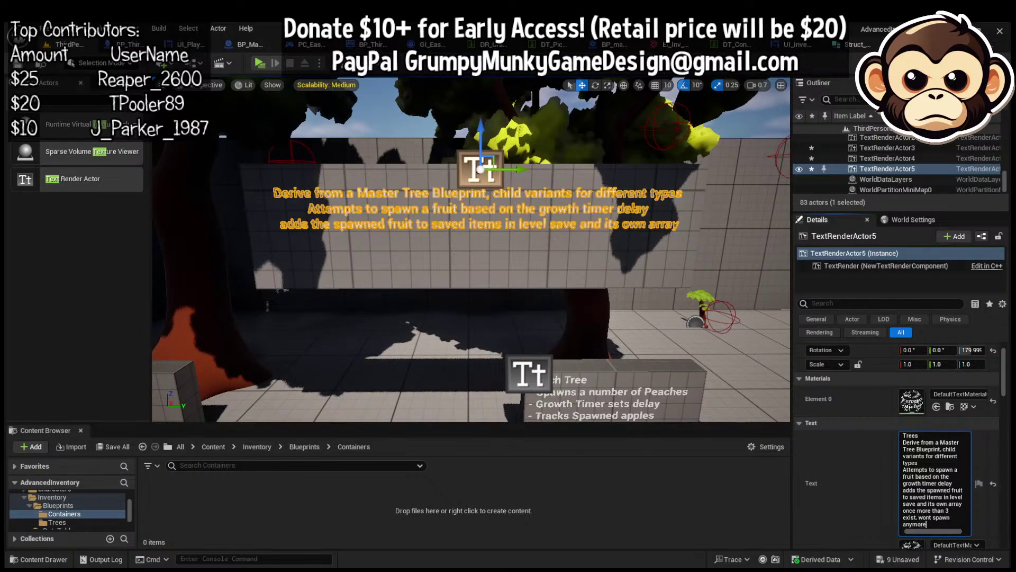
key("Return")
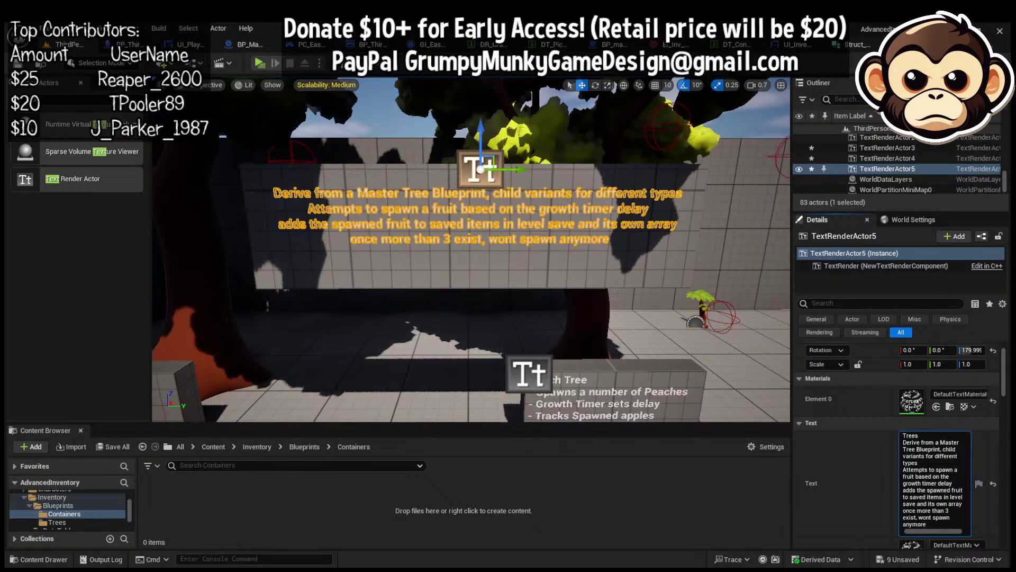
type("and removes")
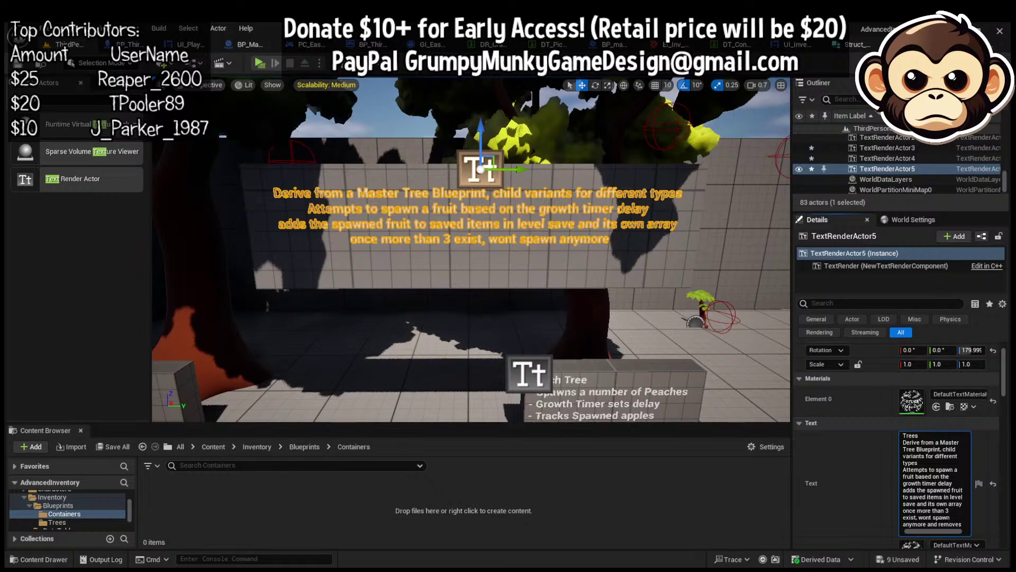
type(" oldest i")
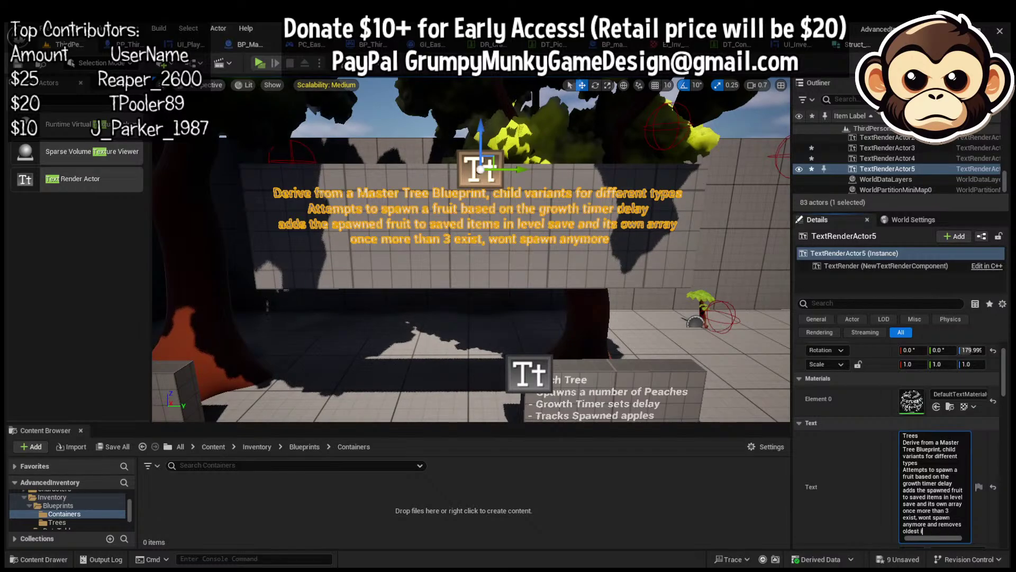
Finish the Trees sign text with "removes oldest index" and a new line "and removes any valid index from world save"
type("ndex")
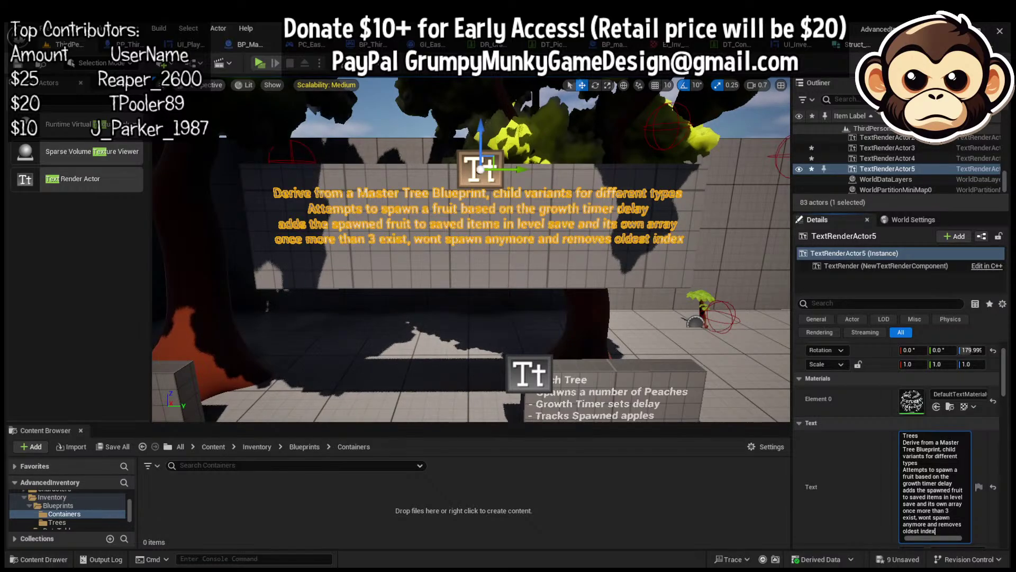
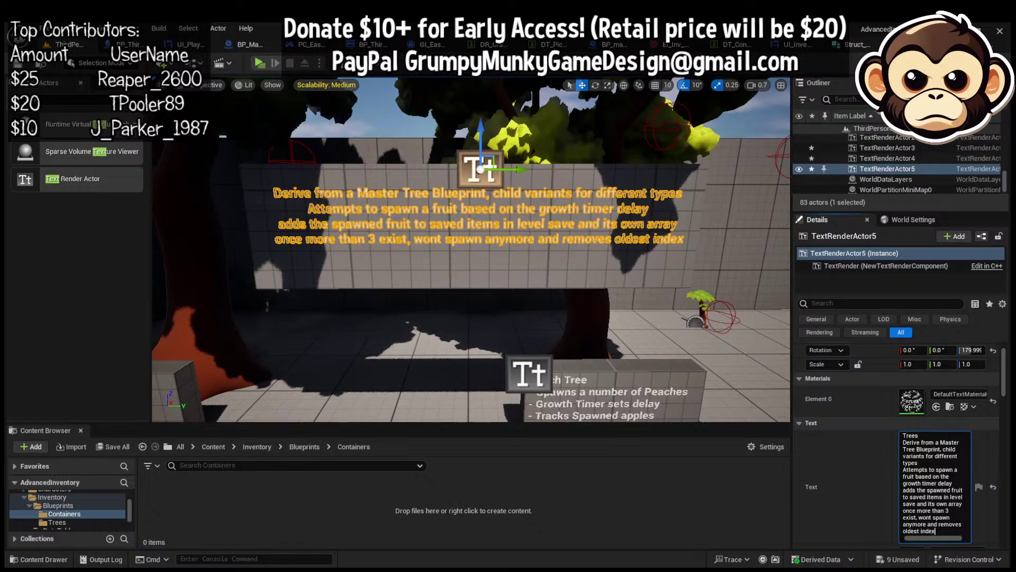
key("shift+Return")
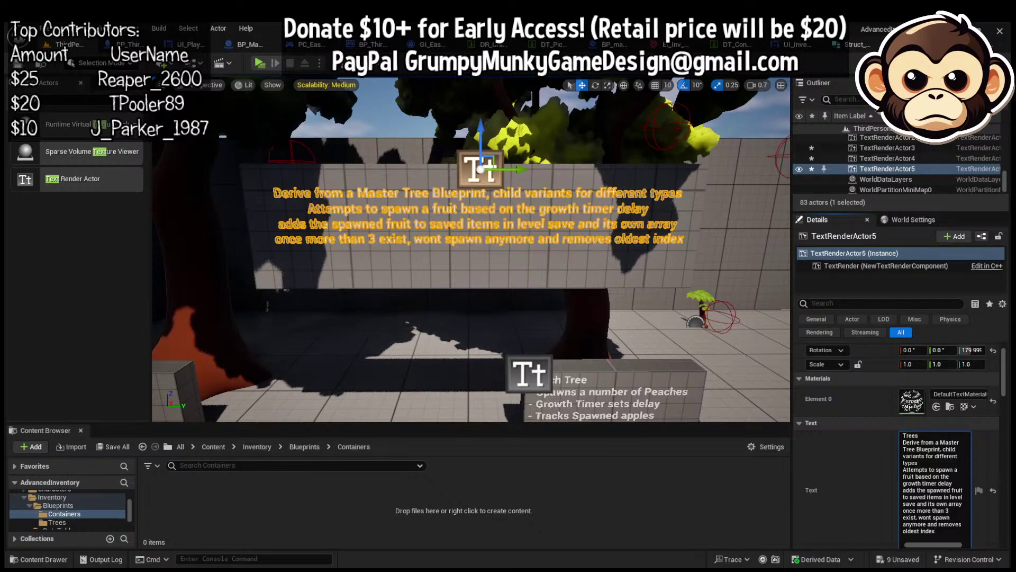
type("and removes any valid")
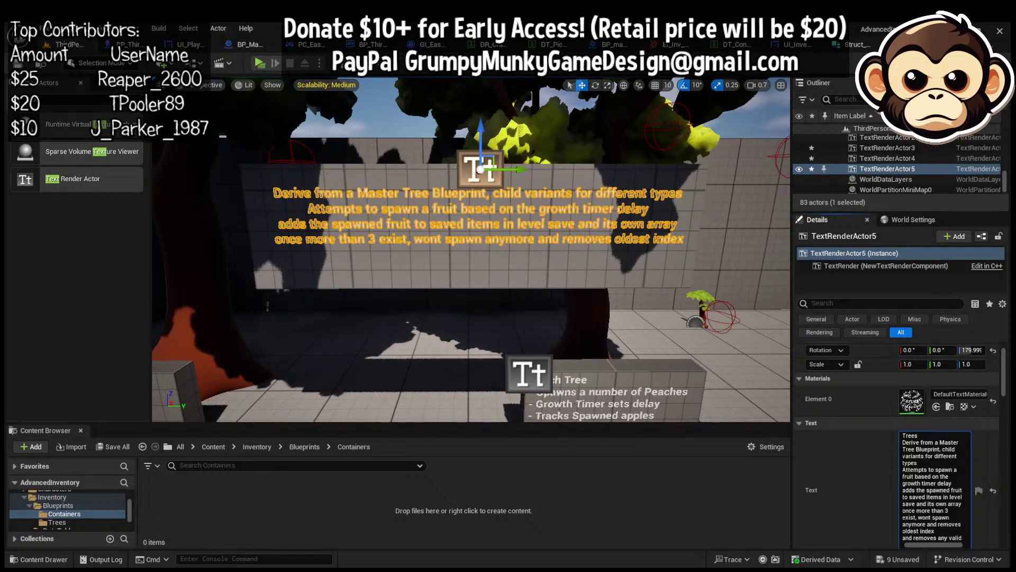
type(" index from world save")
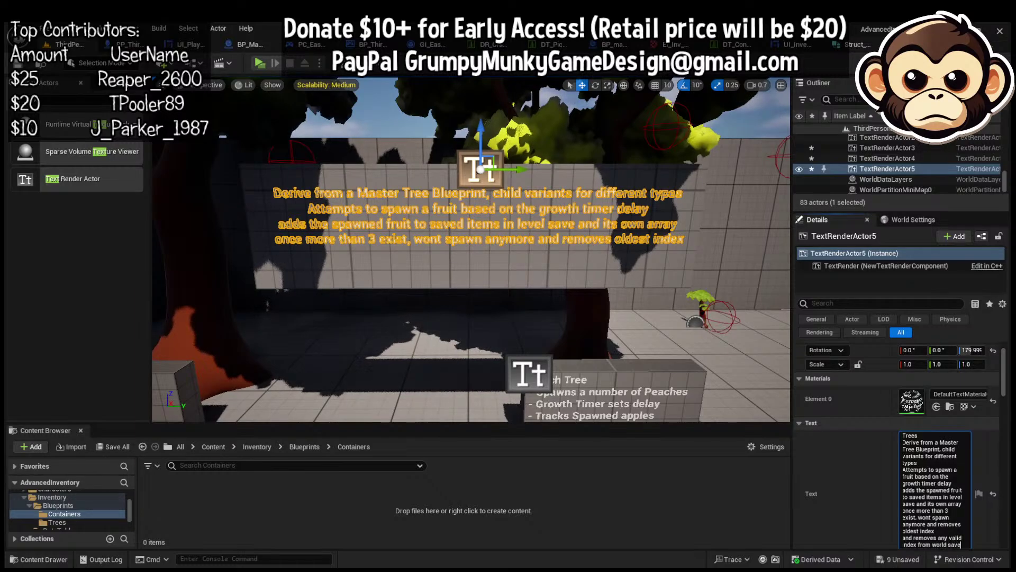
key("Return")
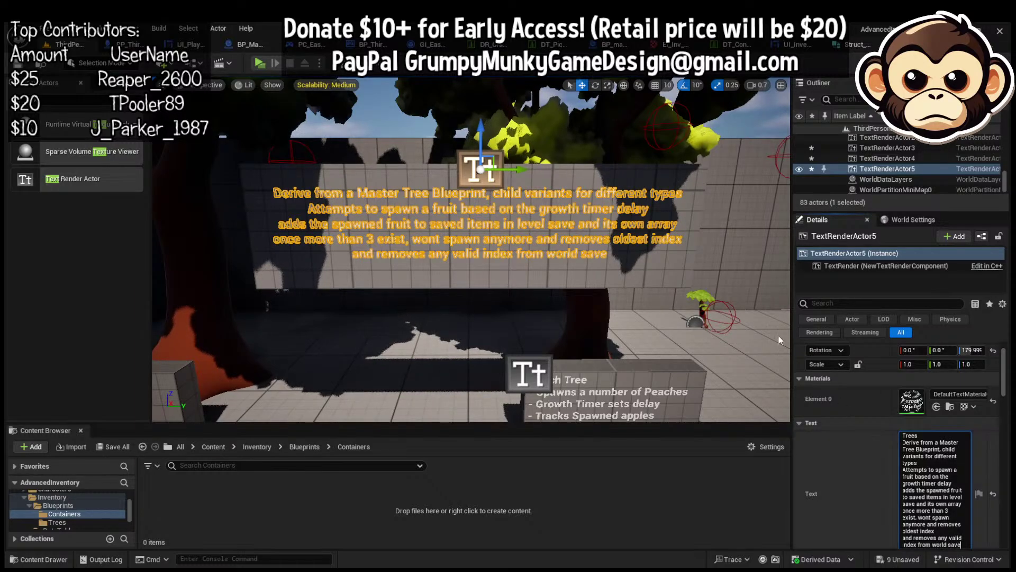
Lower the Trees text slightly on its board and keep that text actor selected
left_click_drag(480, 146, 480, 153)
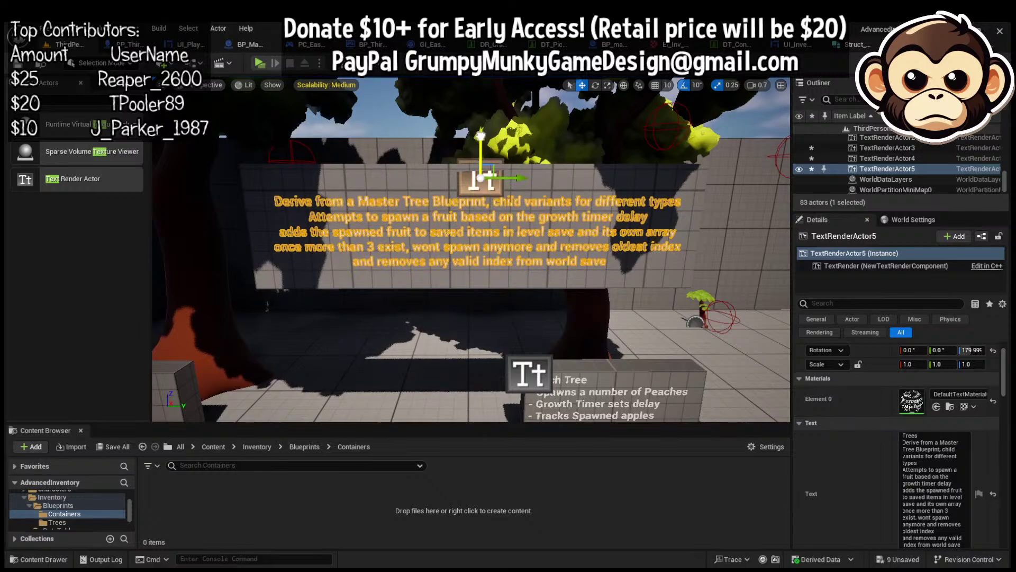
left_click(470, 320)
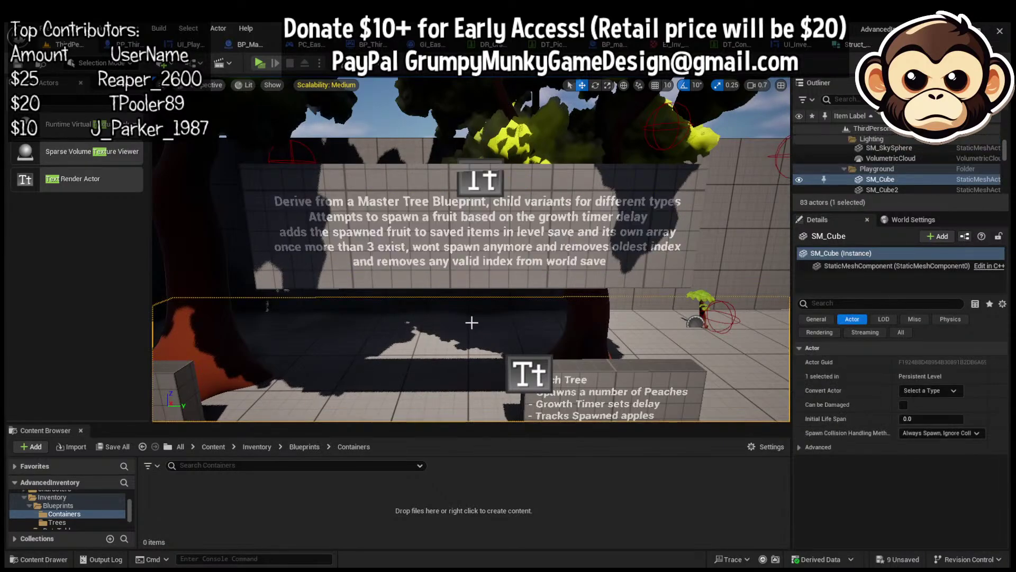
left_click(481, 185)
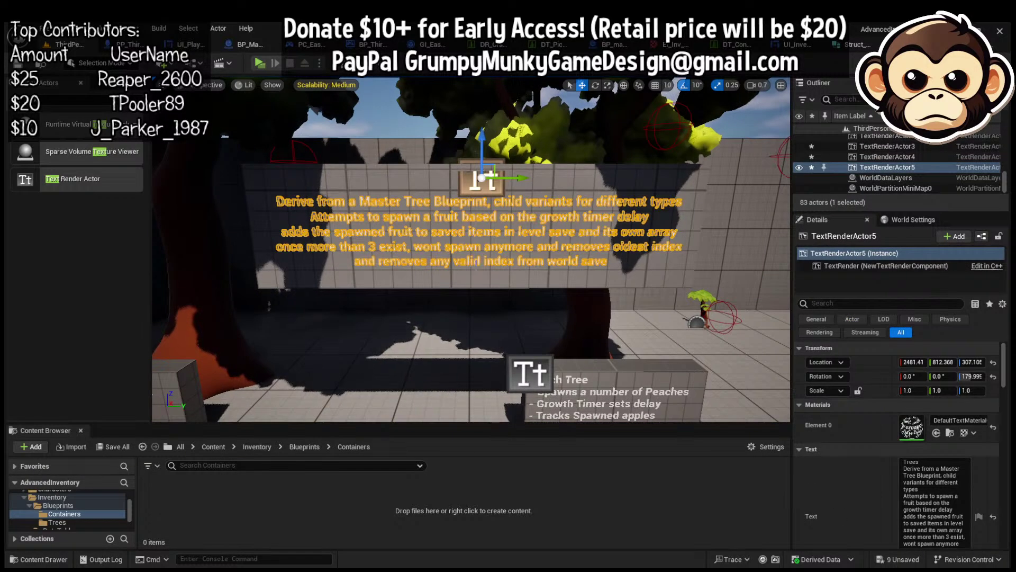
Shift the Trees text slightly forward from the board's face, to about X 2477.98
left_click_drag(480, 188, 479, 193)
left_click(488, 249, "ctrl")
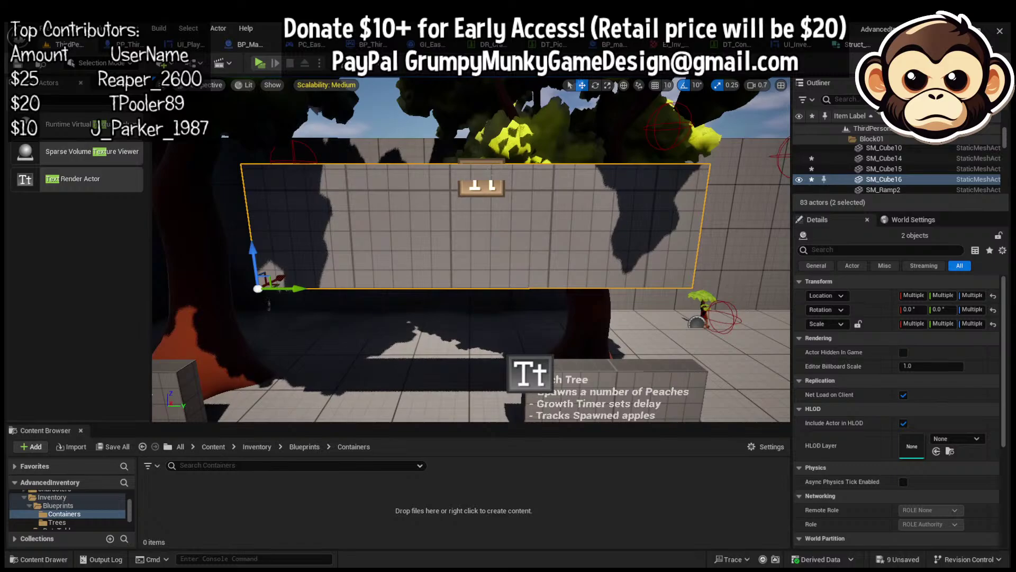
left_click(482, 187)
key("a")
right_click_drag(481, 186, 582, 179)
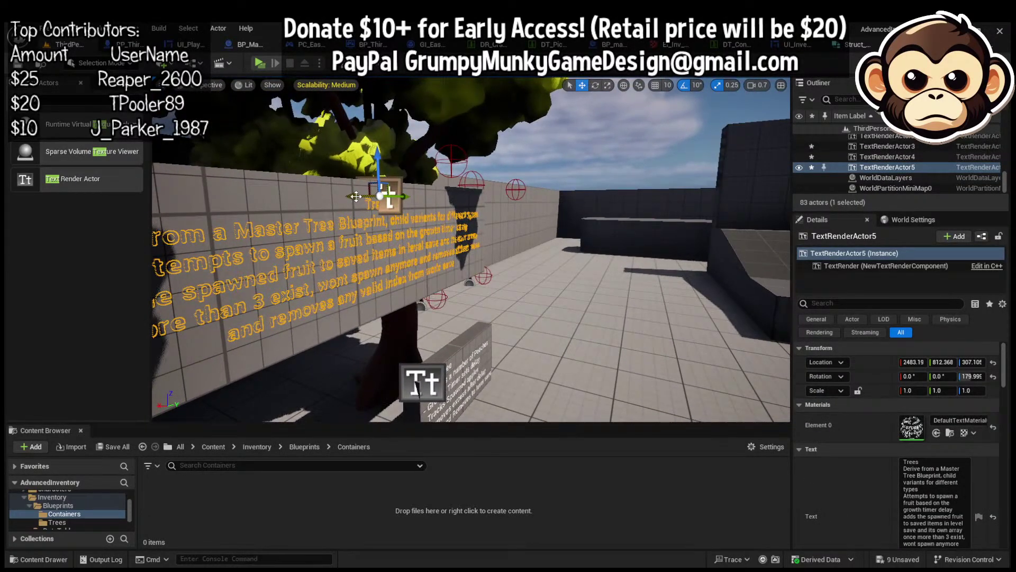
left_click_drag(362, 196, 366, 197)
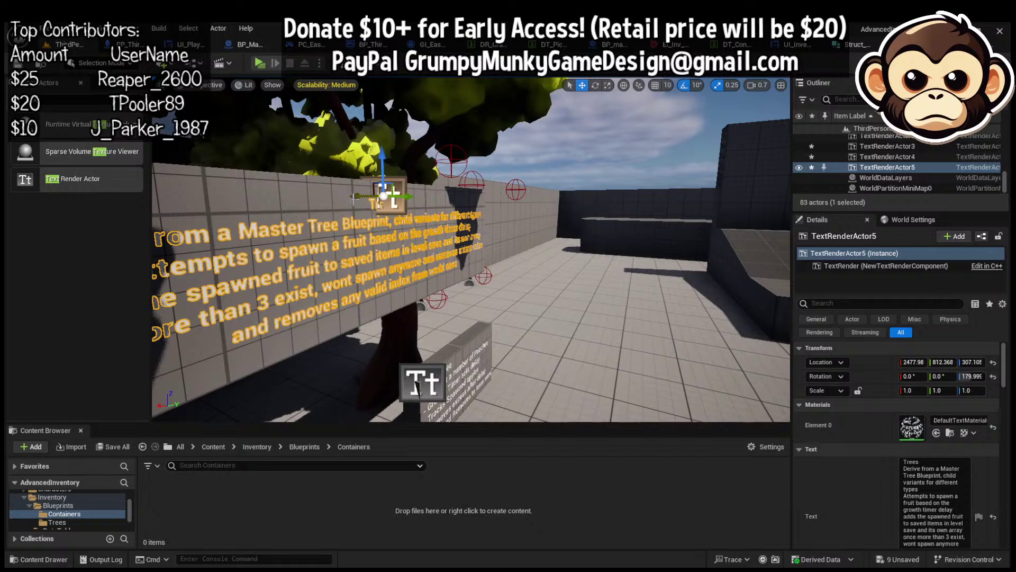
Move the Trees text and its board together sideways so they are centred between the two large trees
left_click(358, 203, "ctrl")
key("s")
right_click_drag(358, 202, 244, 204)
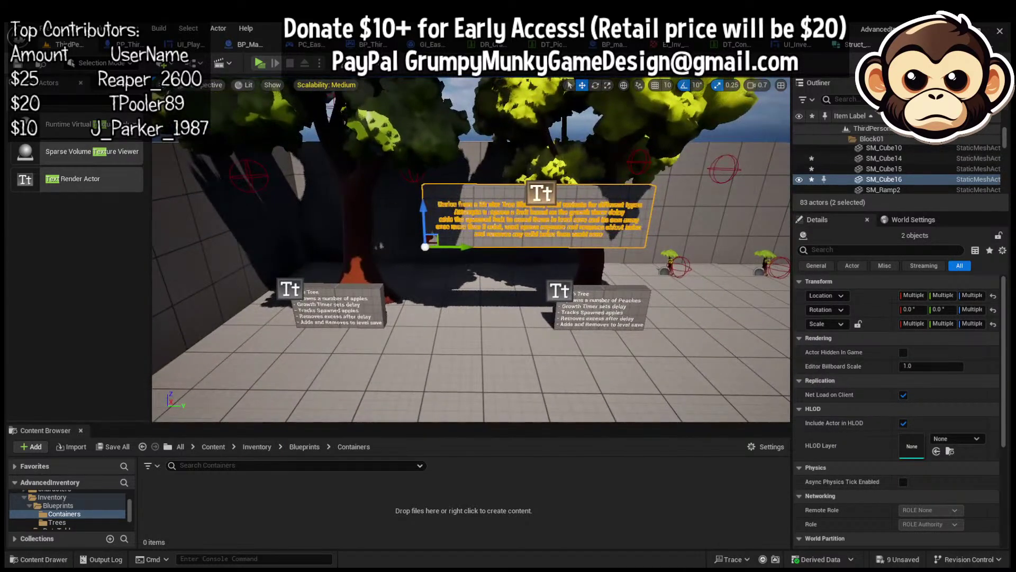
left_click_drag(457, 247, 389, 247)
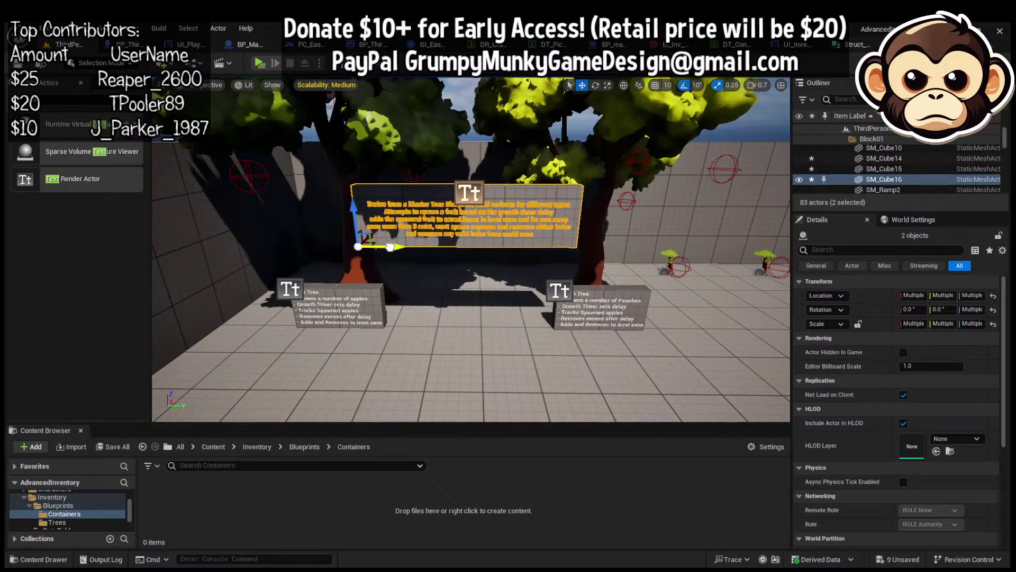
left_click(491, 398)
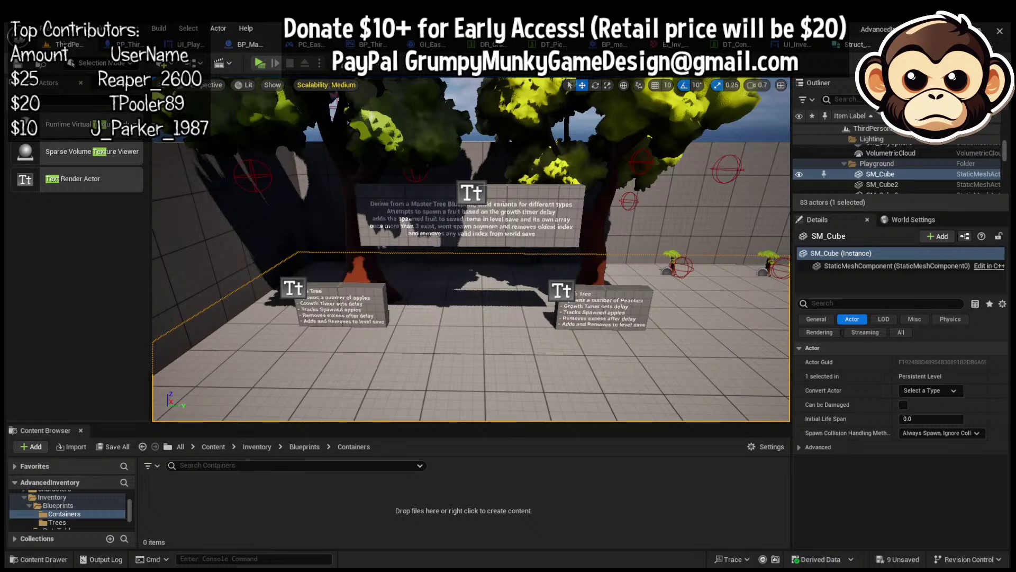
Play the level and walk up to the Trees sign to check its readability, then end the preview
left_click(260, 63)
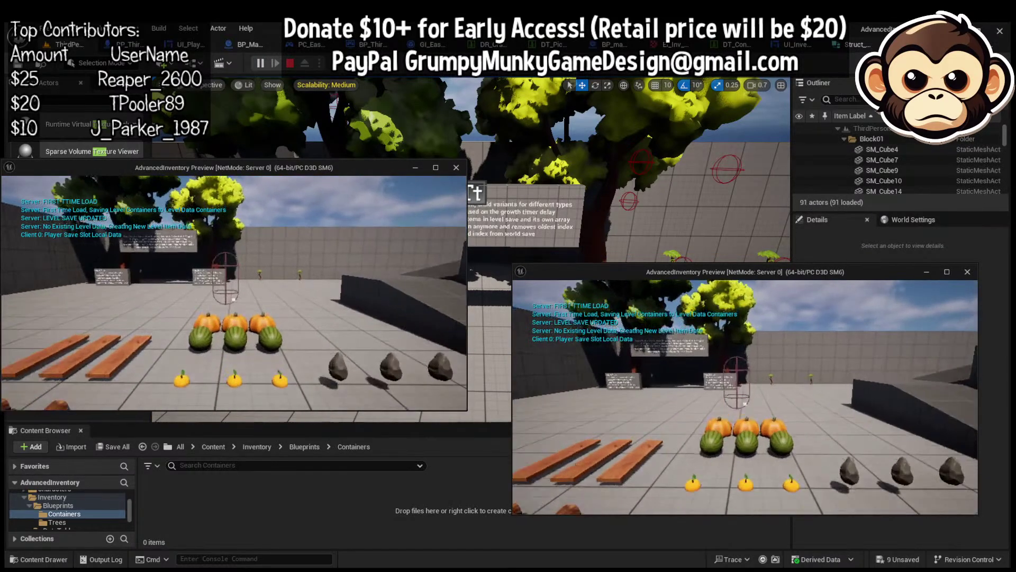
key("w")
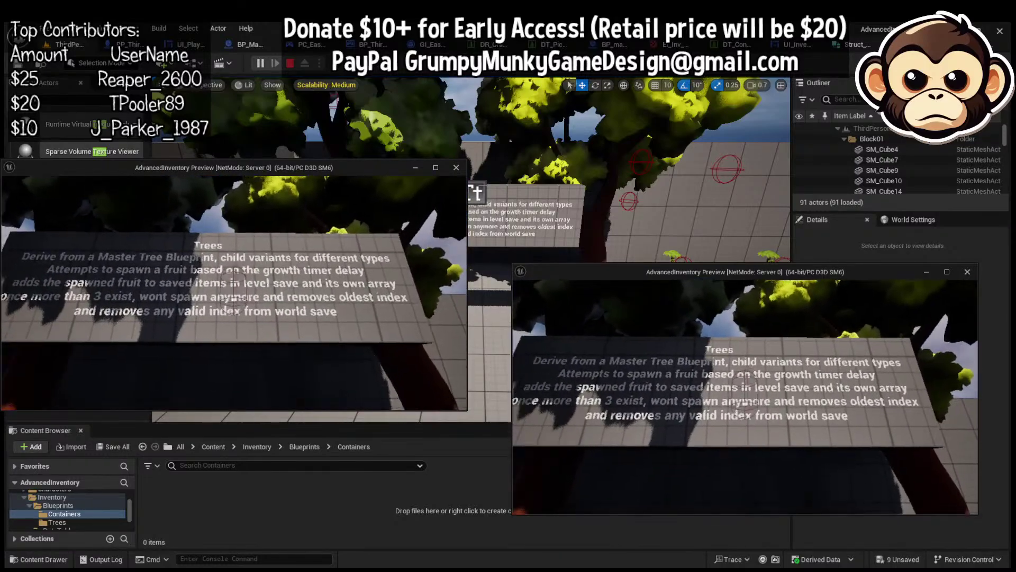
key("Escape")
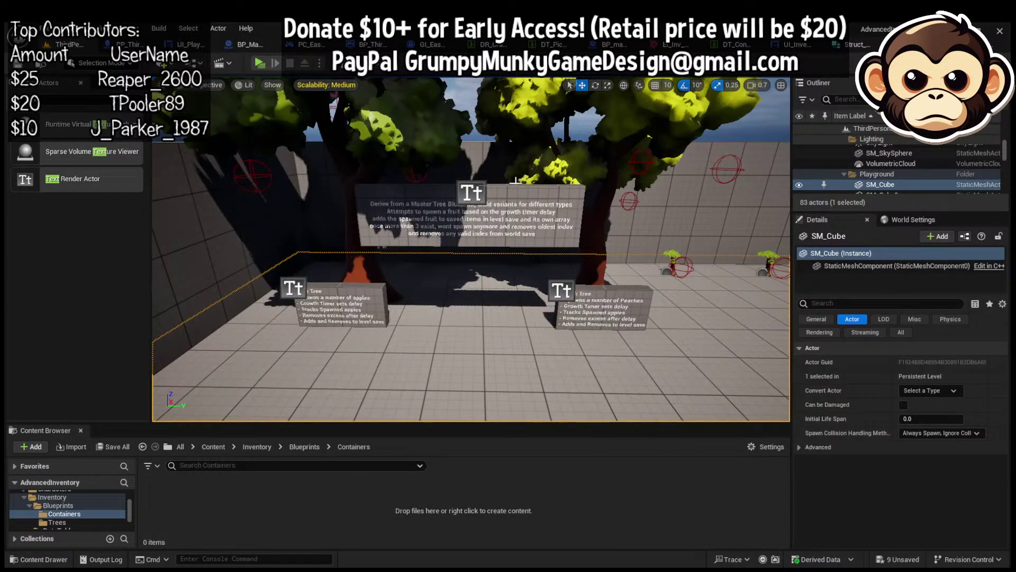
Open the Trees sign's text for editing and start a new line after "index from world save"
left_click(476, 192)
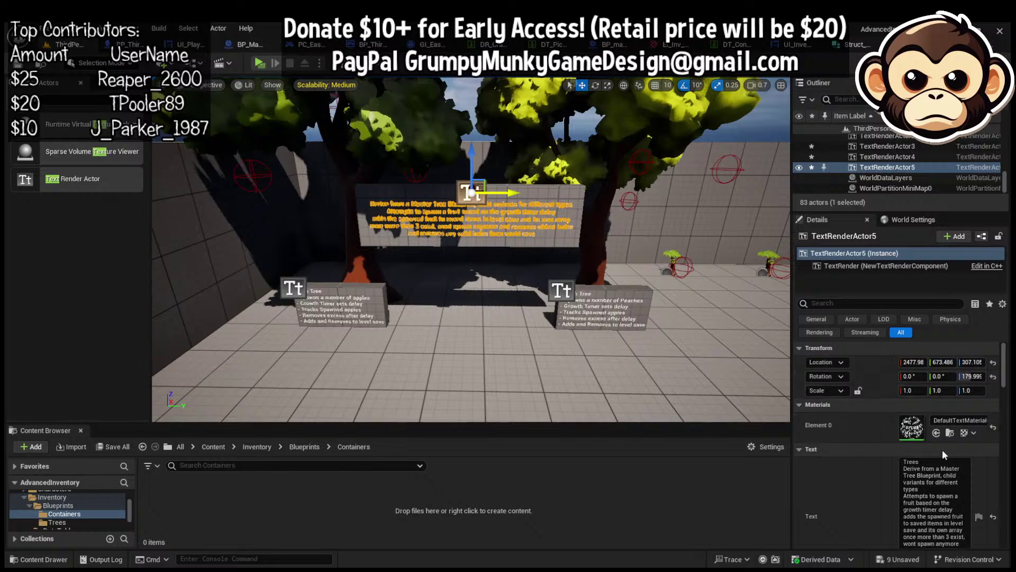
scroll(943, 450, "down", 3)
left_click(955, 480)
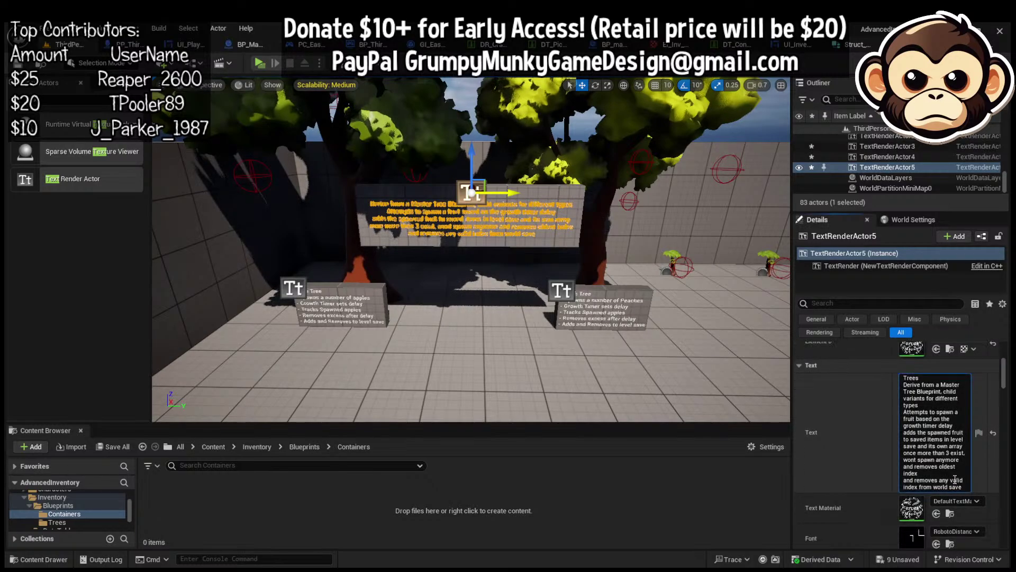
scroll(956, 479, "down", 2)
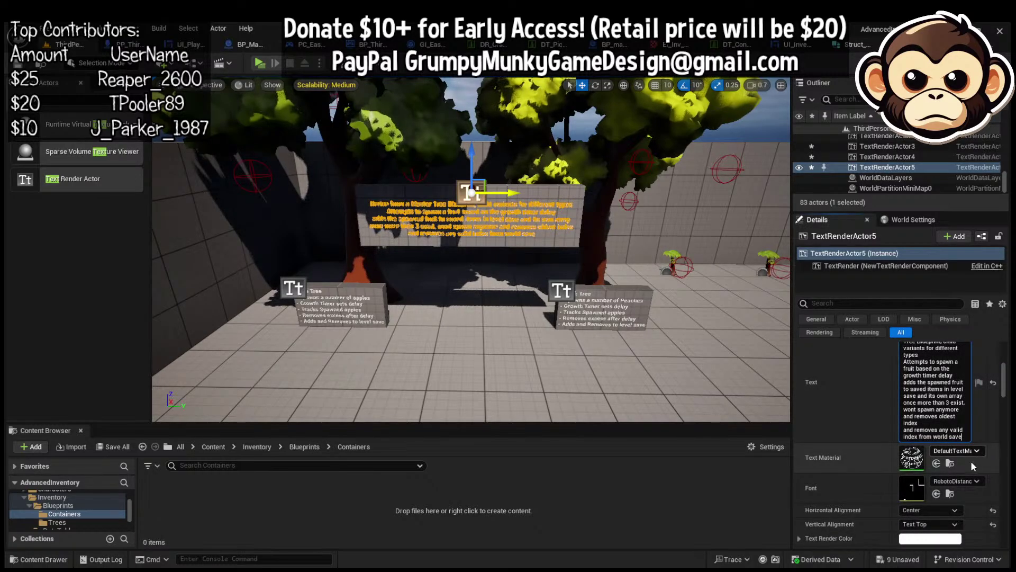
key("shift+Return")
key("shift+Return")
type("On")
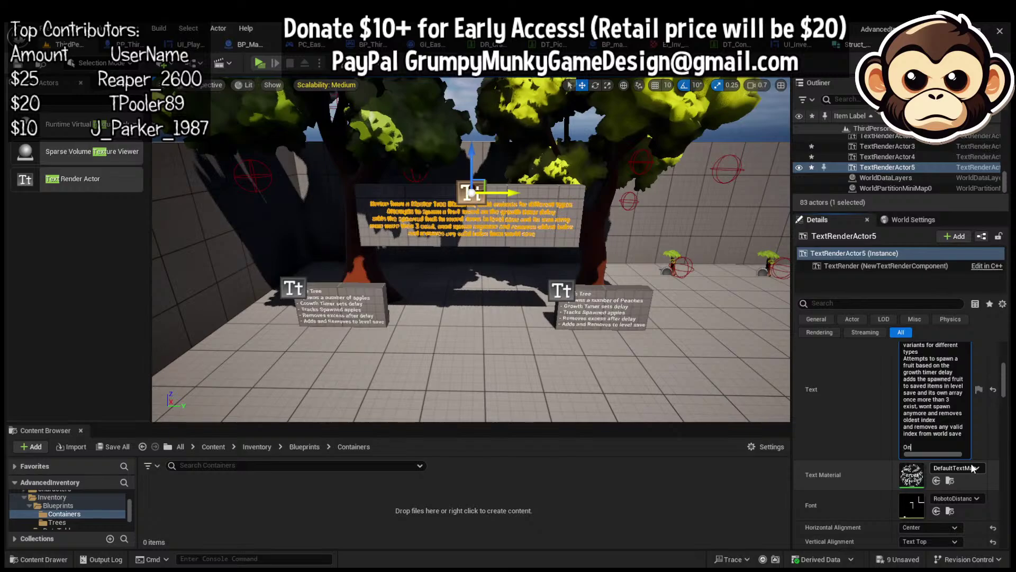
type("ly spawn")
key("BackSpace")
key("BackSpace")
key("BackSpace")
key("BackSpace")
key("BackSpace")
key("BackSpace")
key("BackSpace")
key("BackSpace")
key("BackSpace")
key("BackSpace")
key("BackSpace")
Add the line "Only spawns fruit if a player is in range else will remove spawned fruit" to the Trees sign
type("O")
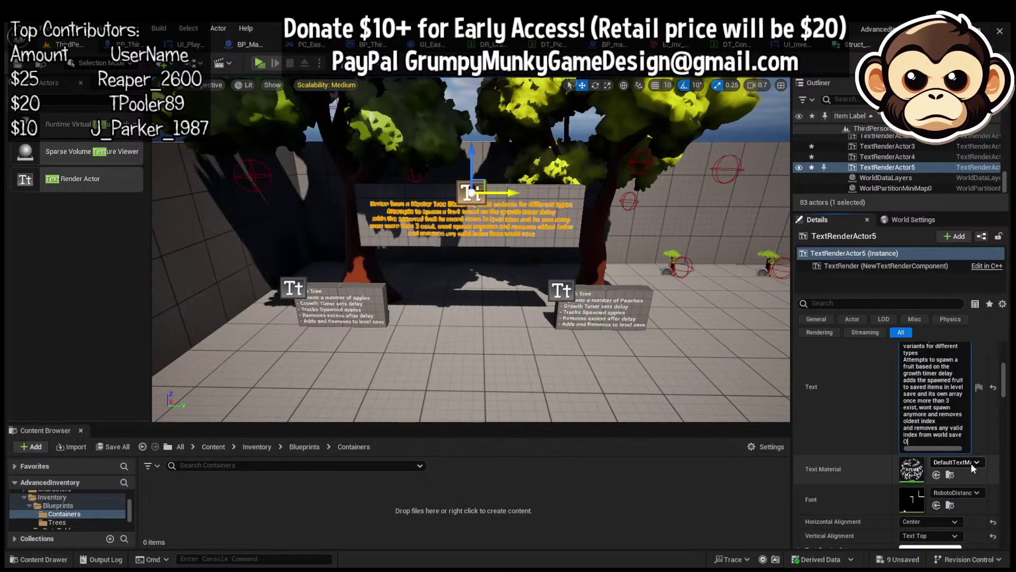
type("nly spawns i")
type("ruit if a play")
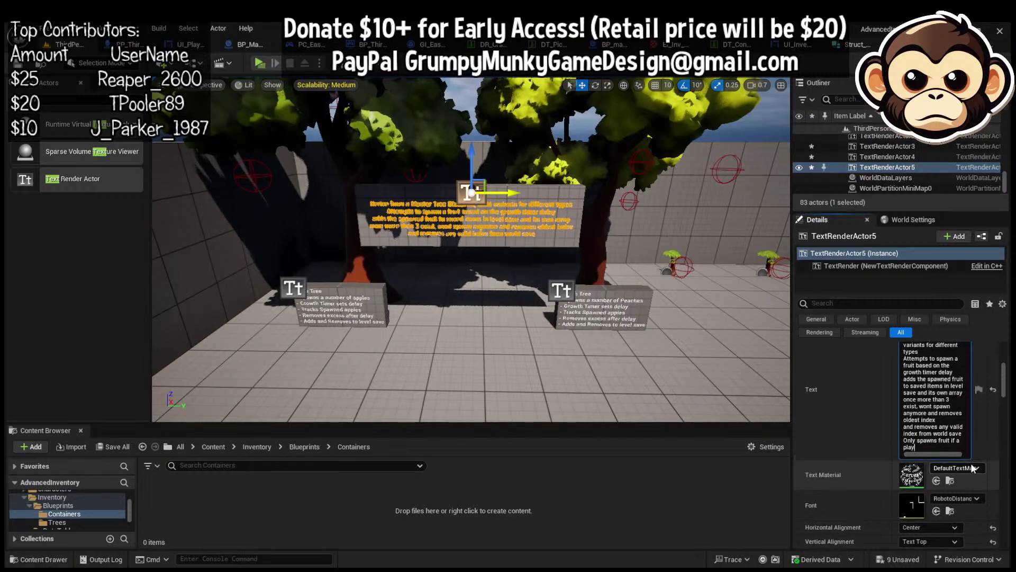
type("er is in range")
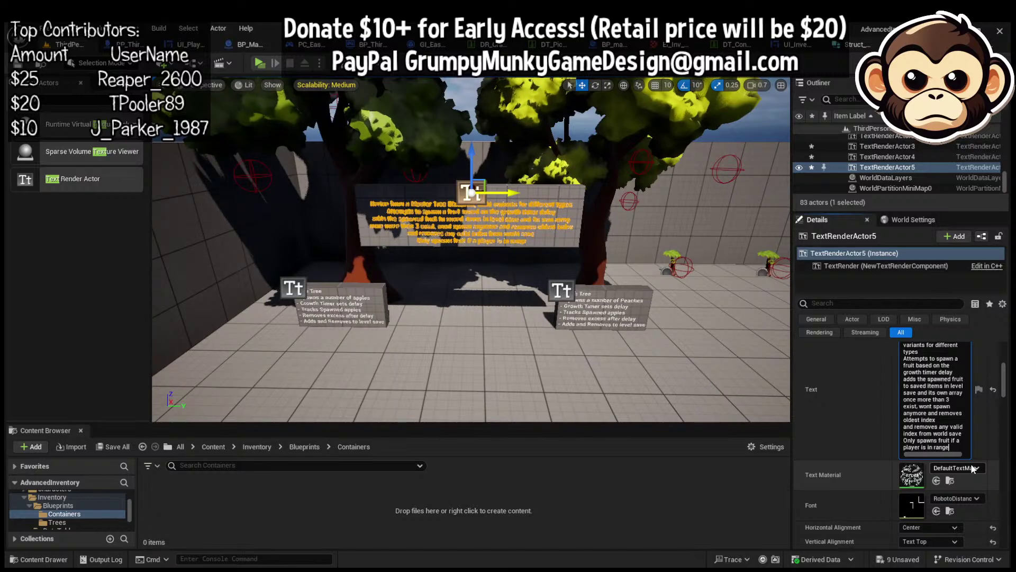
type(" else wi")
type("ll remove spa")
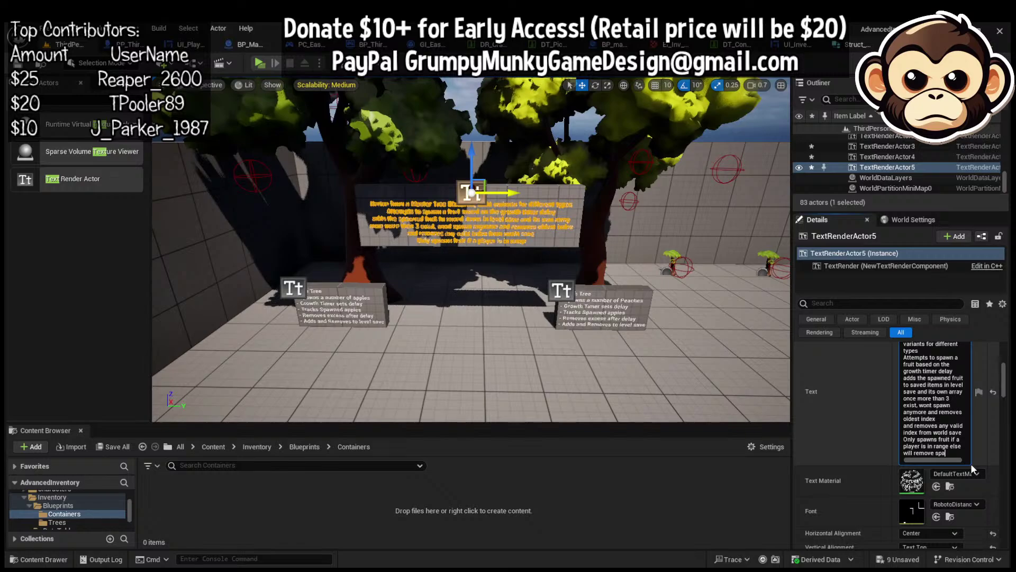
type("wned fruit")
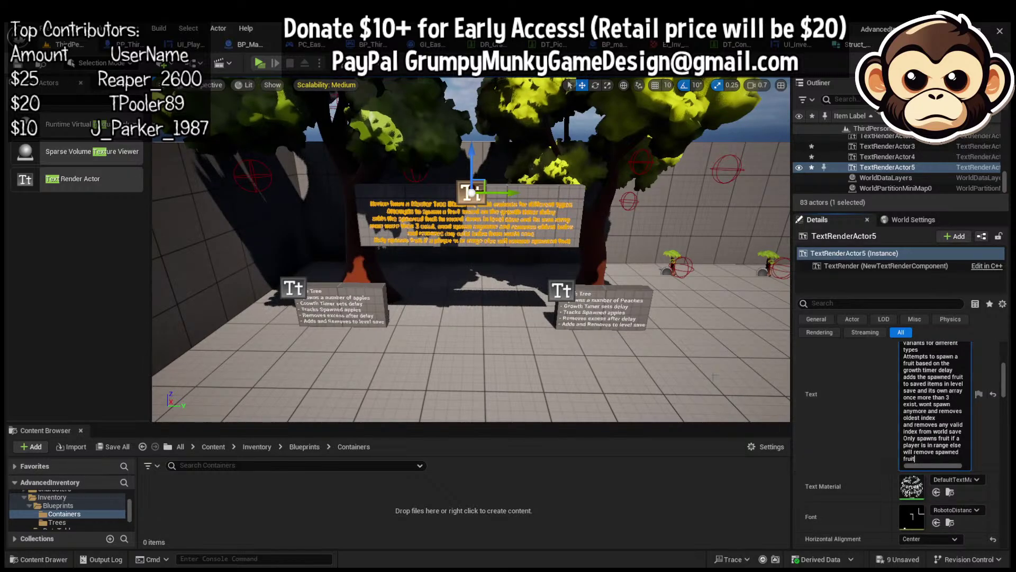
Duplicate the Peach Tree board together with its text and place the copy against the wall behind the nearest small tree
right_click_drag(593, 296, 654, 320)
key("w")
key("d")
key("w")
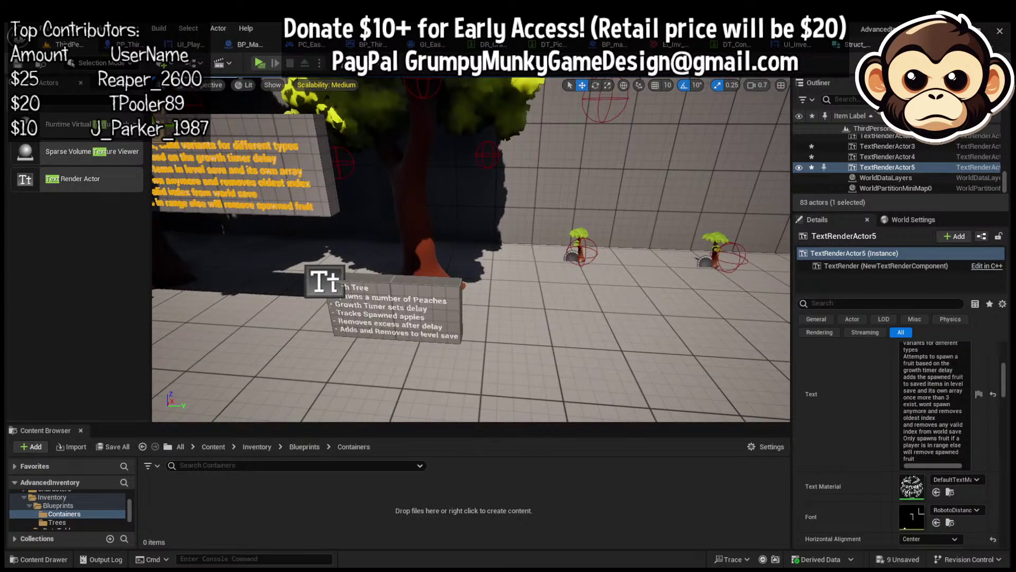
right_click_drag(434, 269, 432, 269)
left_click(347, 286)
key("w")
right_click_drag(345, 285, 314, 291)
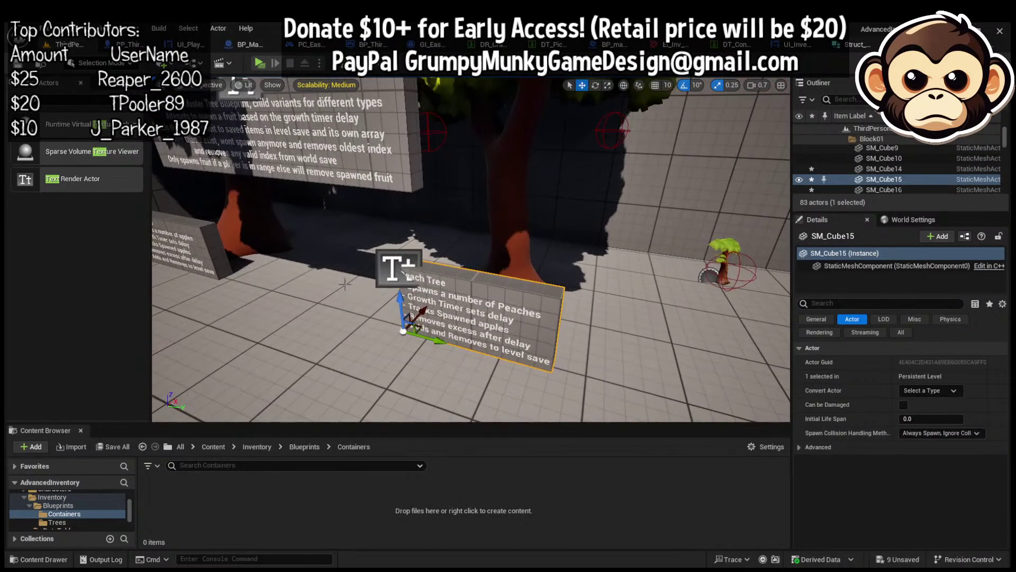
left_click(394, 272, "ctrl")
key("d")
right_click_drag(394, 272, 403, 234)
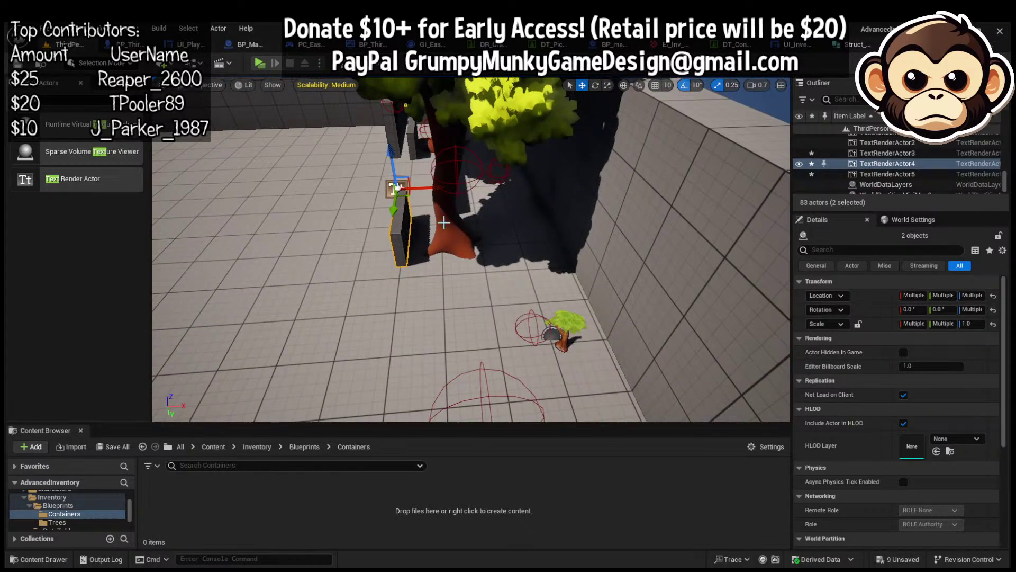
key("ctrl+d")
left_click_drag(431, 186, 616, 325)
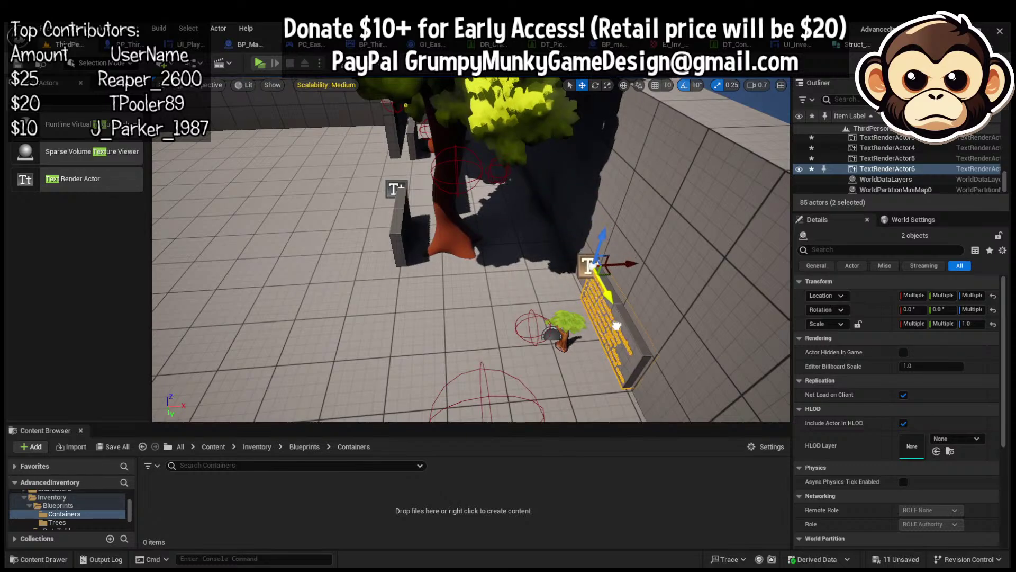
Align the copied sign with the small tree and raise it on the wall above the tree
right_click_drag(616, 324, 625, 360)
mouse_move(577, 314)
right_mouse_down()
mouse_move(657, 265)
mouse_move(638, 276)
mouse_move(648, 286)
mouse_move(577, 314)
right_mouse_up()
key("w")
key("s")
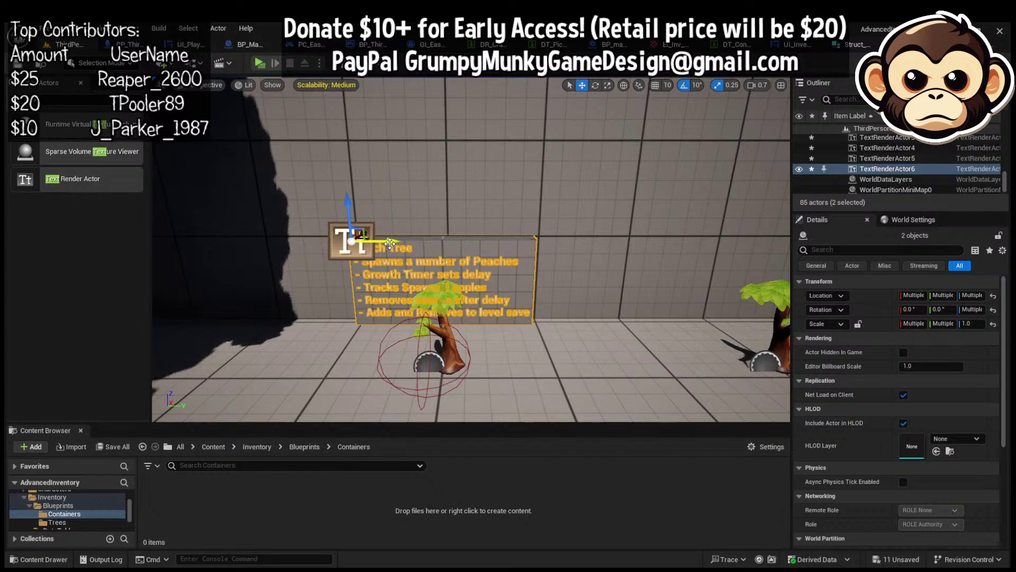
mouse_move(391, 245)
left_mouse_down()
mouse_move(413, 249)
mouse_move(398, 249)
left_mouse_up()
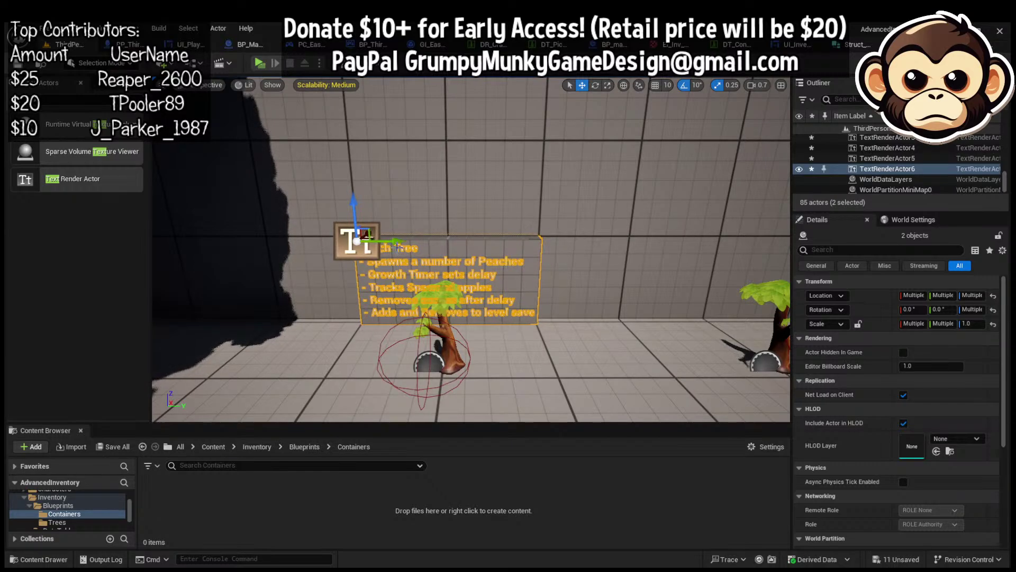
left_click_drag(354, 219, 362, 107)
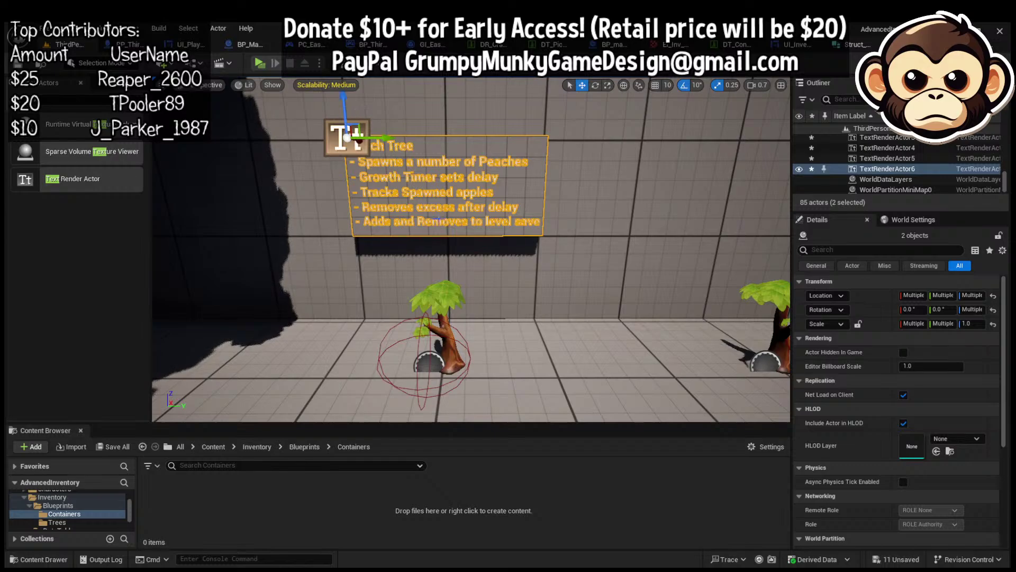
Replace the copied Peach Tree sign's text with the heading "Pumpkin Plant" and start a new line below it
scroll(960, 403, "down", 3)
scroll(959, 403, "up", 3)
left_click(348, 142)
key("f")
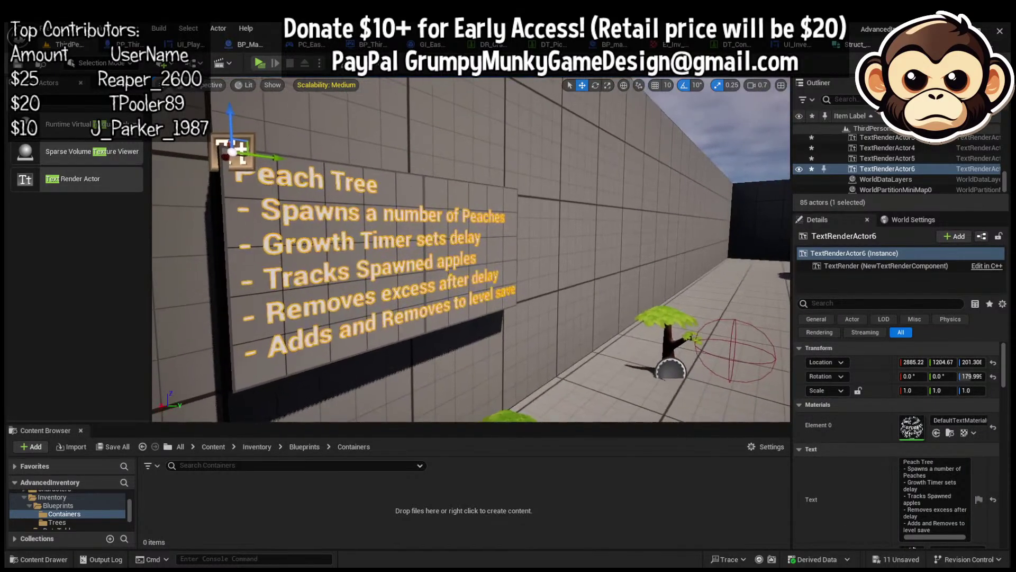
right_click_drag(377, 192, 328, 209)
key("s")
key("g")
left_click(935, 471)
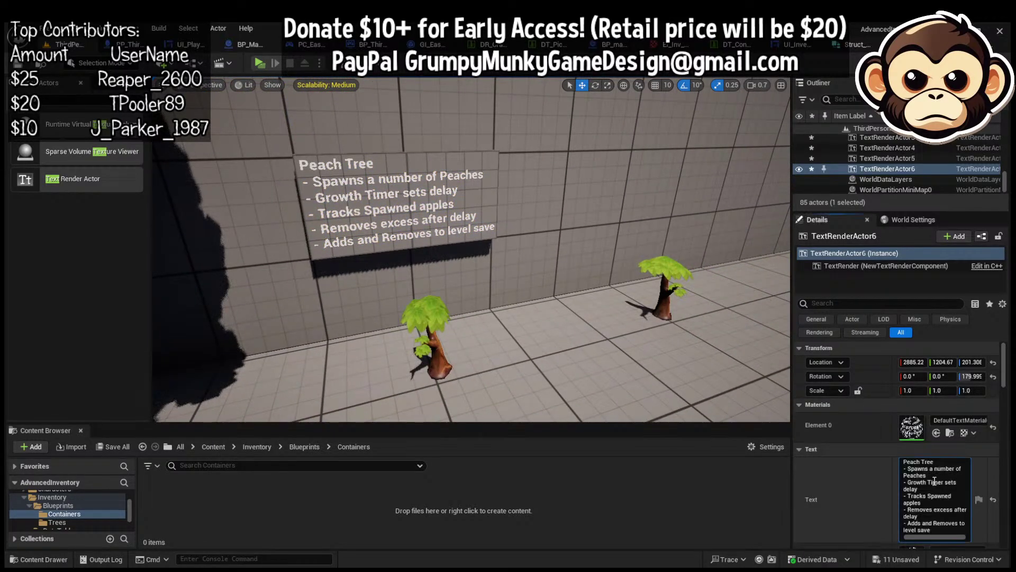
key("ctrl+a")
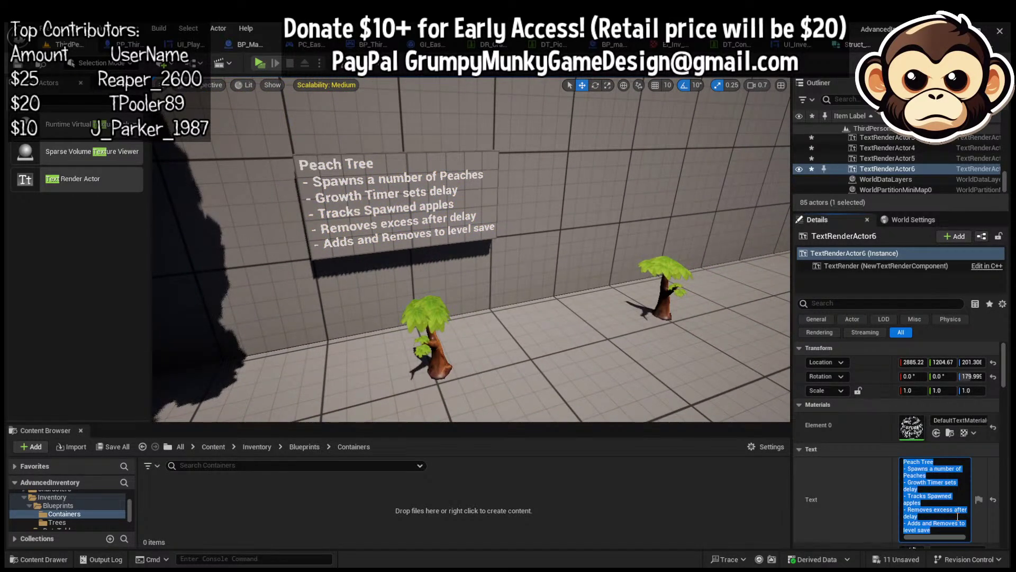
type("Pu")
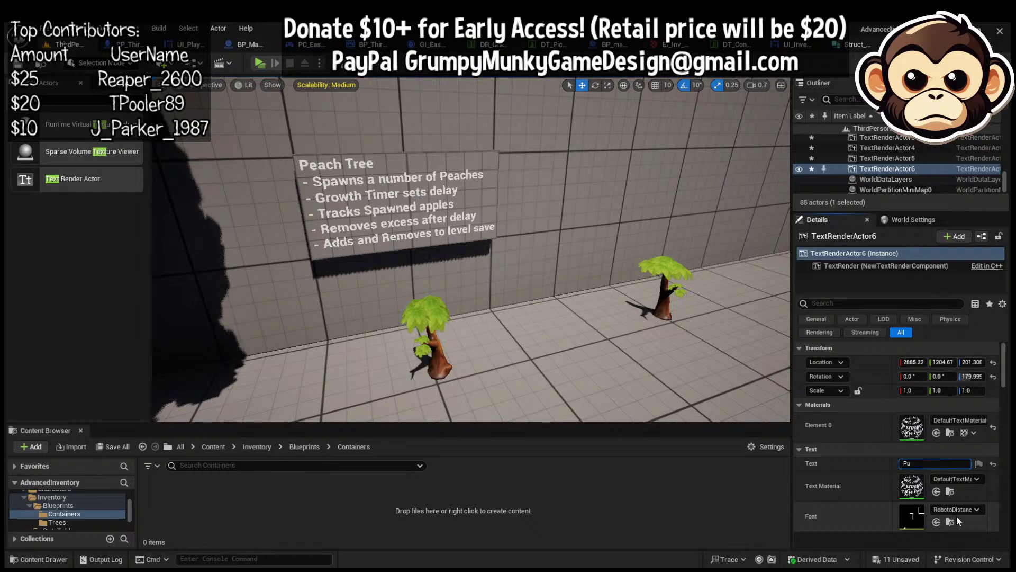
type("mpkin Plant")
key("Return")
key("shift+Return")
Add the bullet "- Spawns a Pumpkin Based on growth timer." under the heading, with a line break before "growth"
type("-")
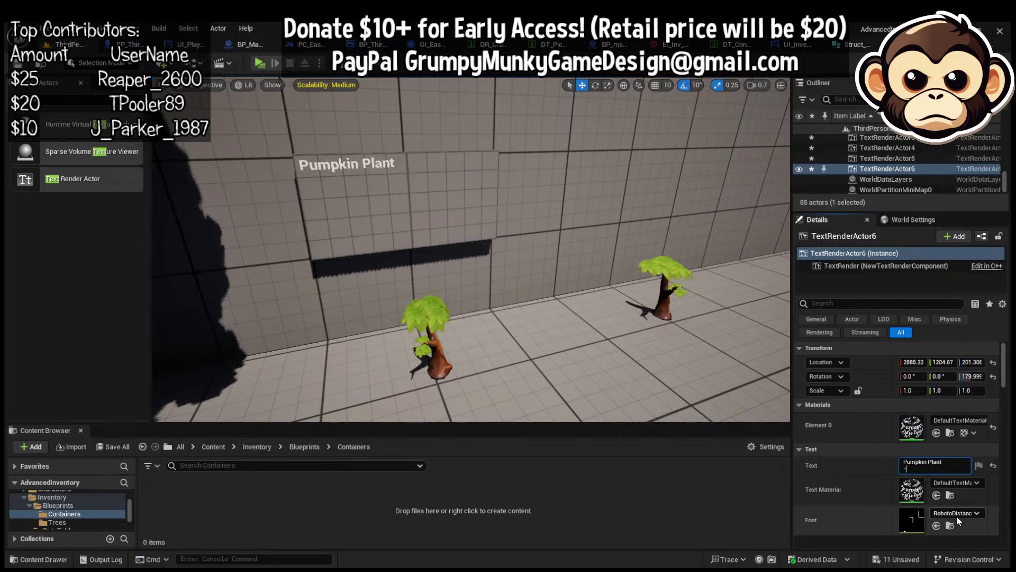
type(" Spawns a Pumpkin Based no")
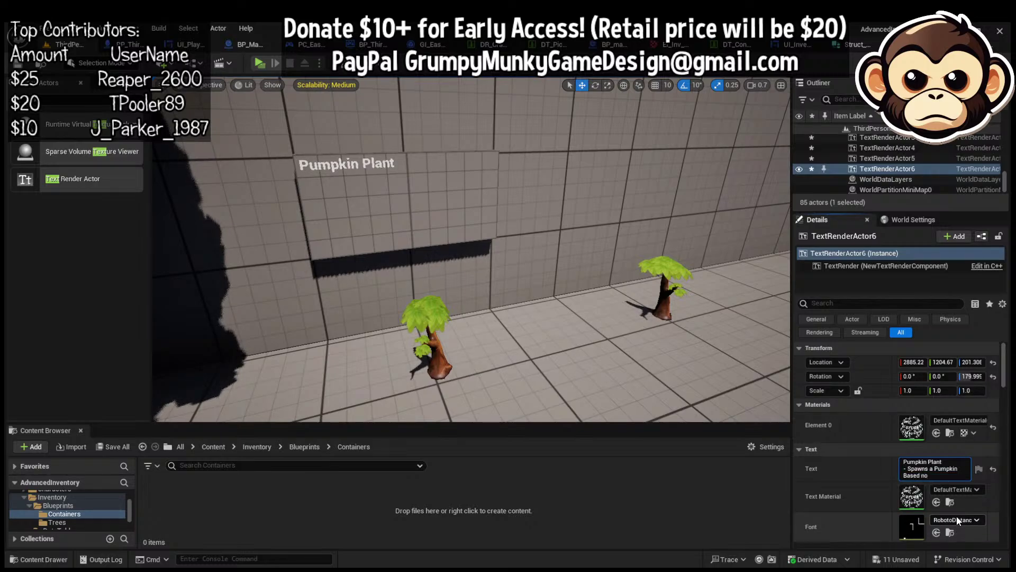
key("BackSpace")
key("BackSpace")
type("on")
key("Return")
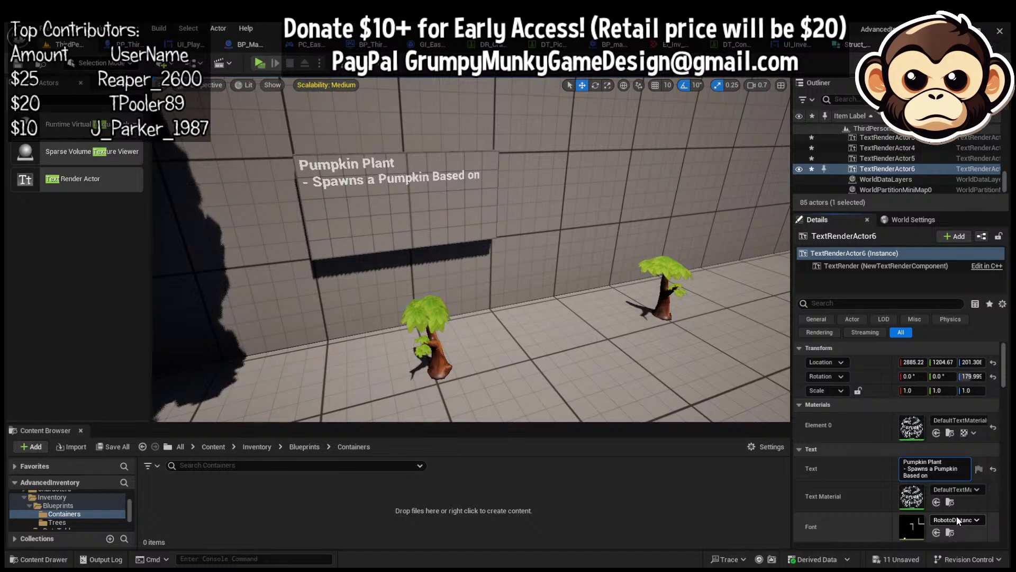
key("shift+Return")
type("growth t")
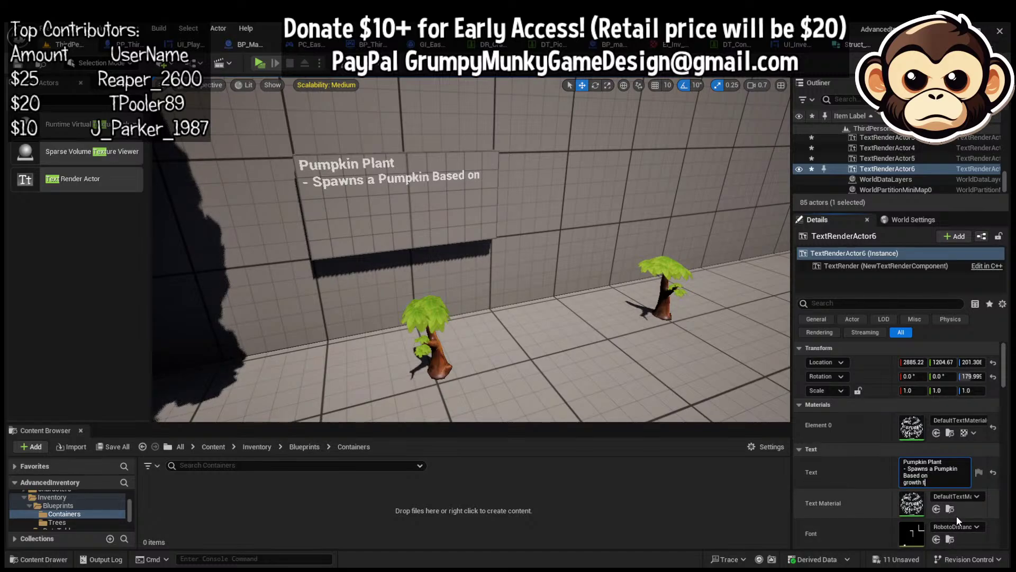
type("imer.")
key("Return")
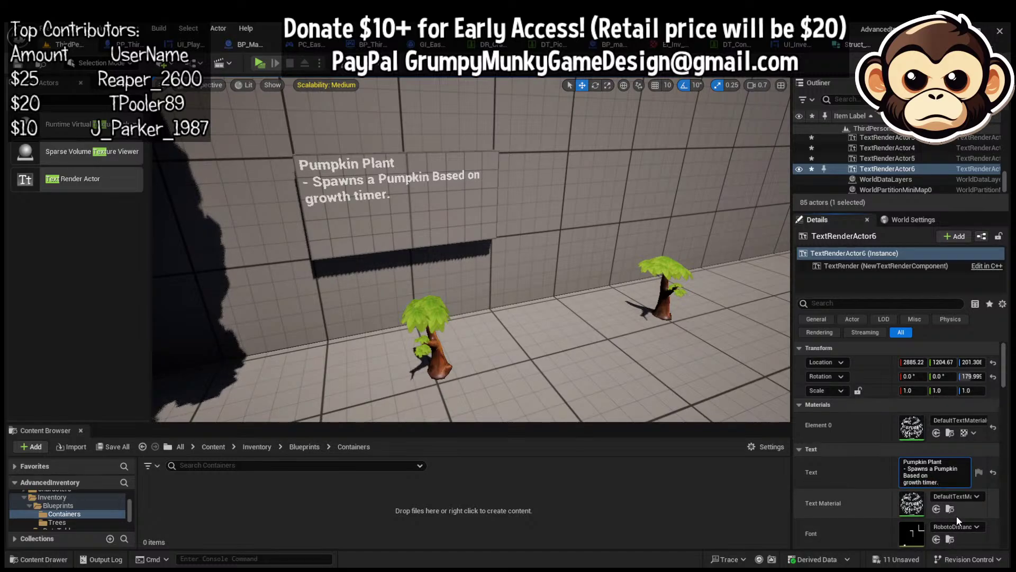
Add the bullet "- Wont spawn if one exists" to the Pumpkin Plant sign
key("shift+Return")
type("-")
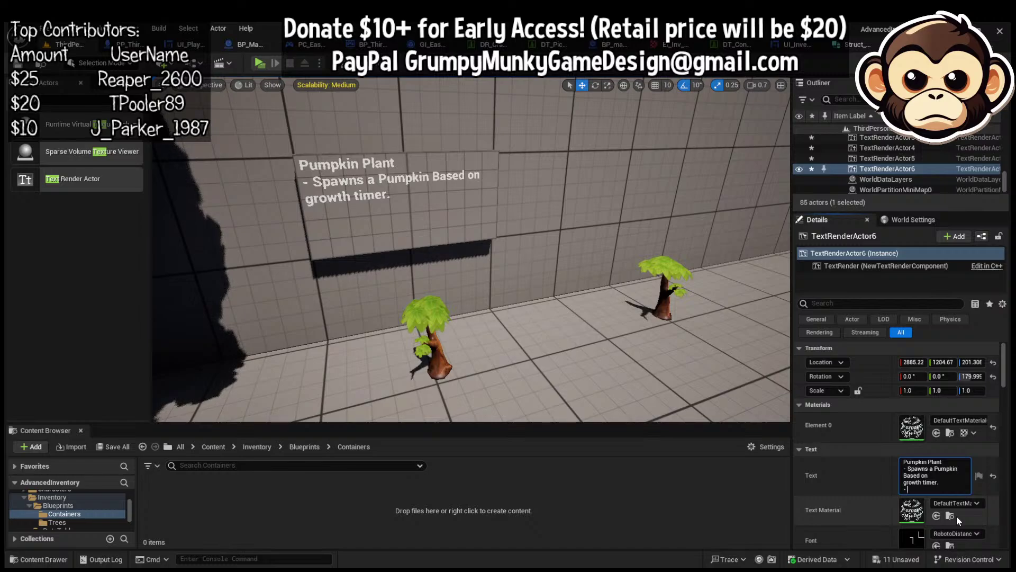
type(" Wont spawn if one exists")
key("Return")
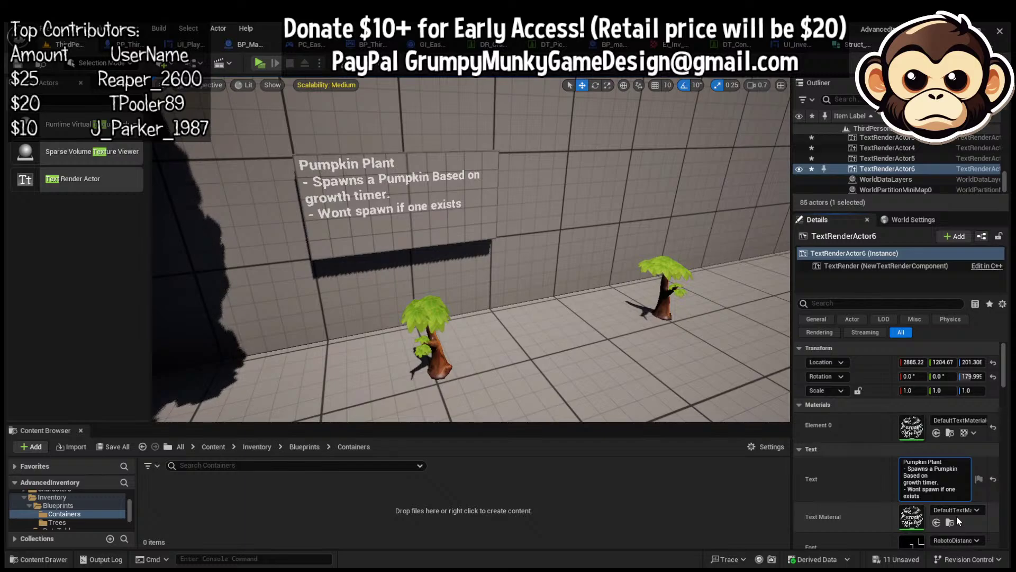
Add the bullet "- Adds spawned fruit to World save on spawn" to the Pumpkin Plant sign, with a line break before "save"
key("shift+Return")
type("-")
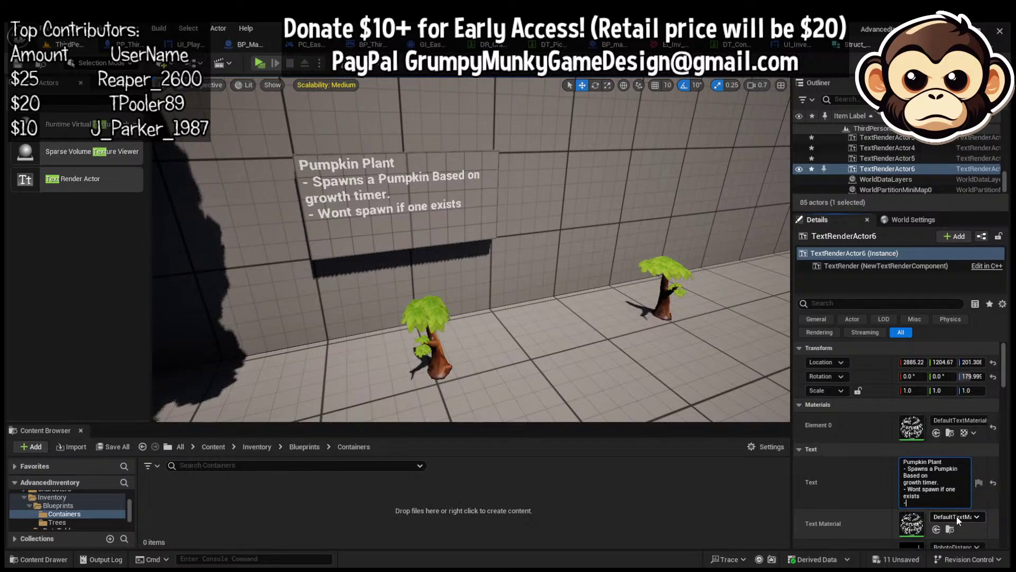
type("adds")
key("BackSpace")
key("BackSpace")
key("BackSpace")
key("BackSpace")
type("Adds to")
type(" to")
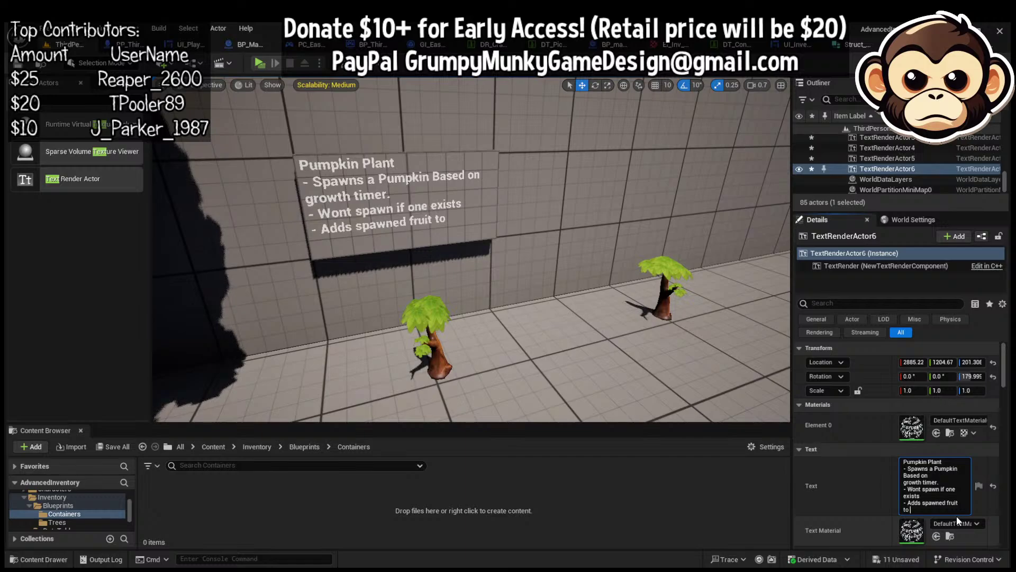
type(" World")
key("shift+Return")
type("save")
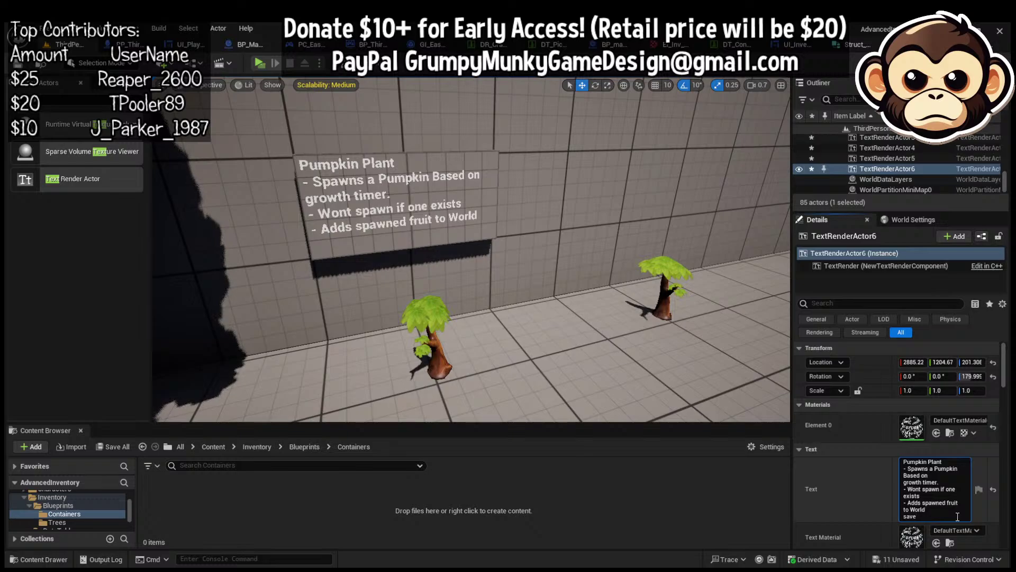
type(" on spawn")
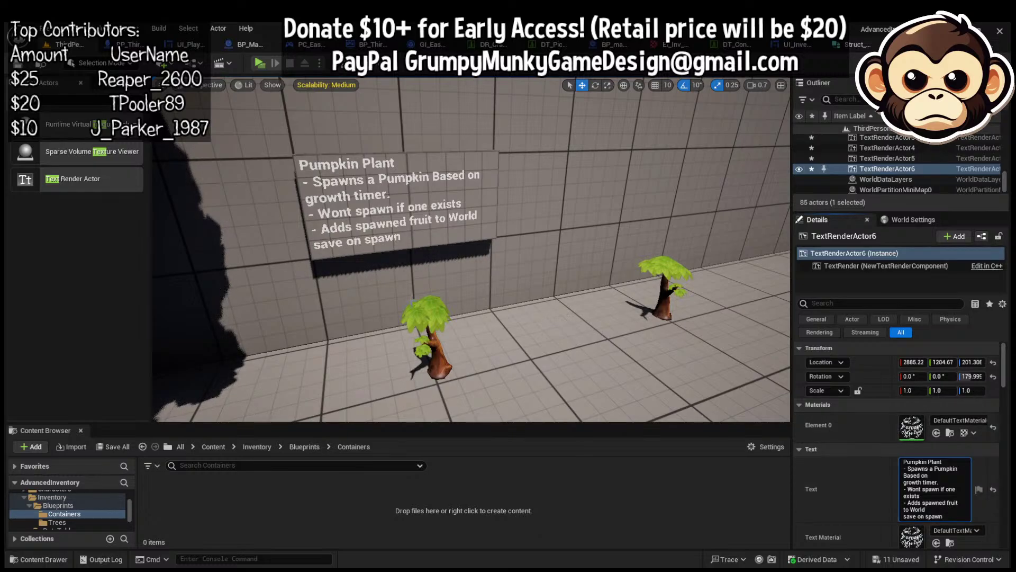
Duplicate the Pumpkin Plant board together with its text and place the copy on the wall above the neighbouring small tree
right_click_drag(448, 302, 445, 302)
left_click(410, 191)
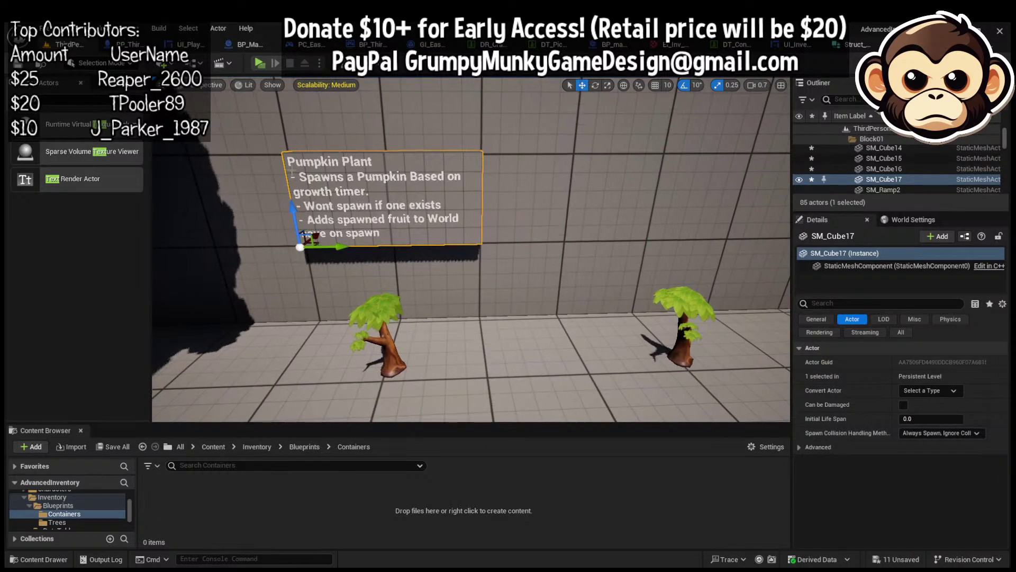
left_click(292, 160)
key("g")
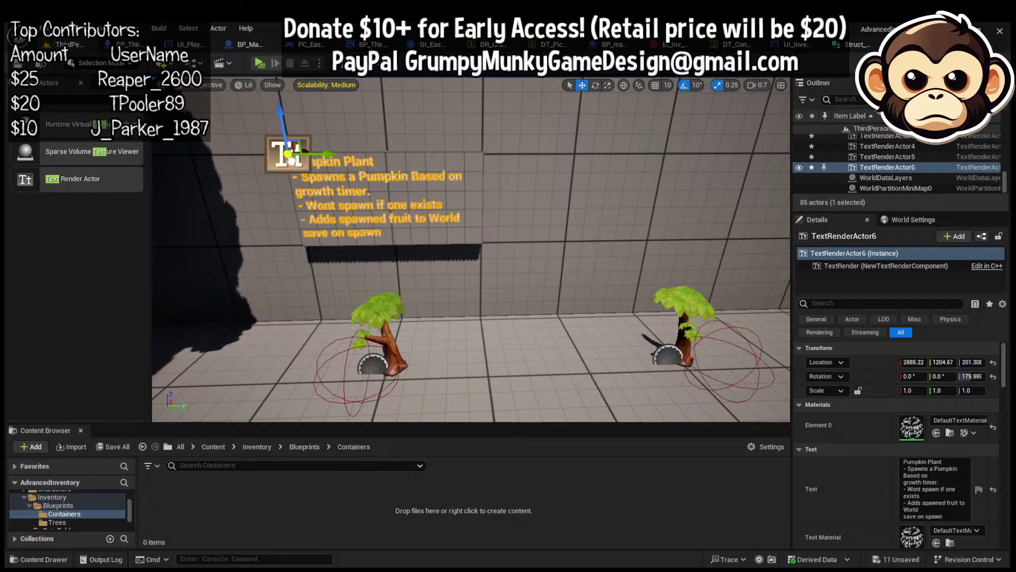
left_click(427, 229, "ctrl")
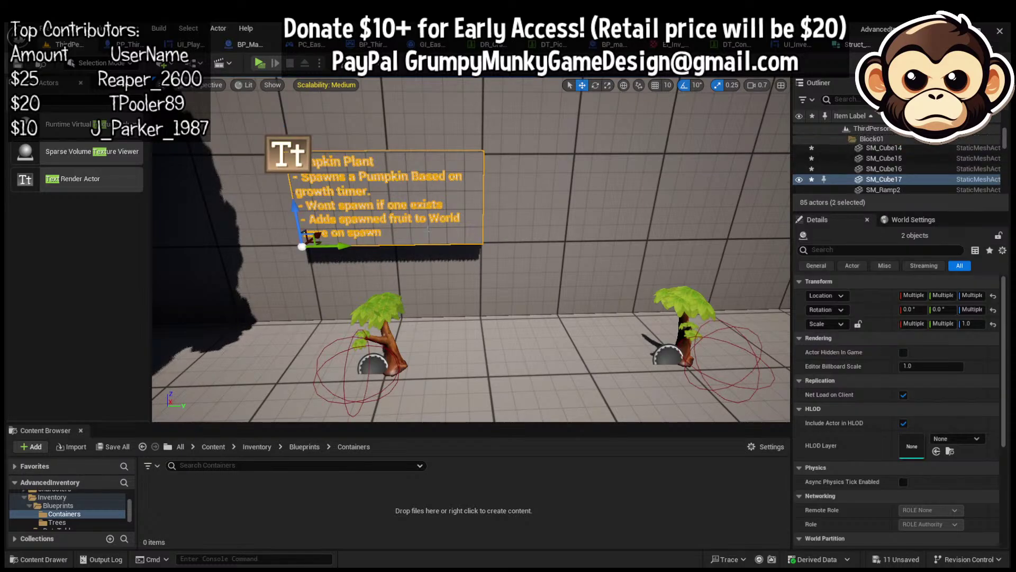
key("ctrl+d")
left_click_drag(329, 154, 627, 158)
key("d")
right_click_drag(627, 158, 620, 158)
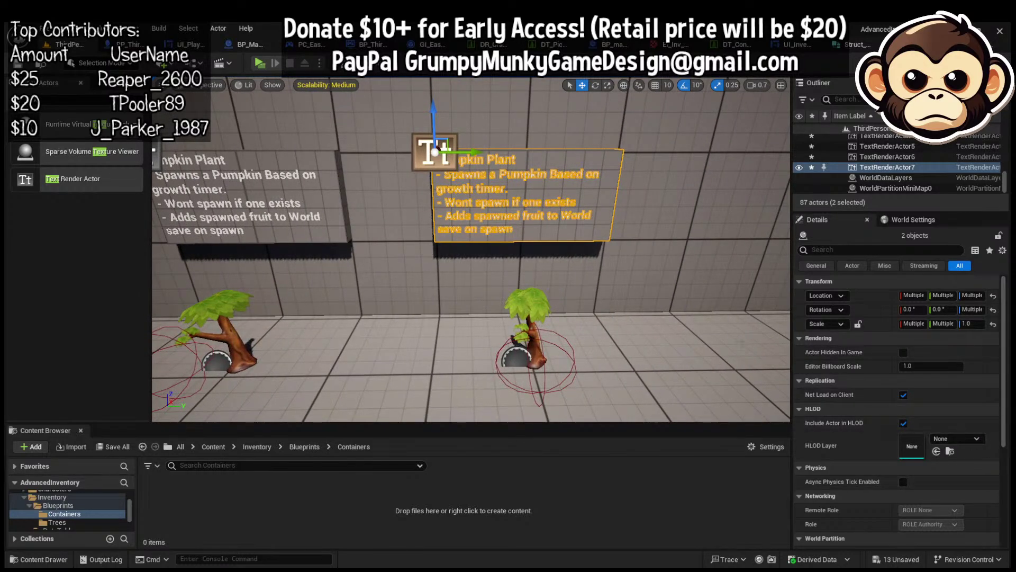
Change the copied sign's heading to "Melon Plant"
left_click(434, 154)
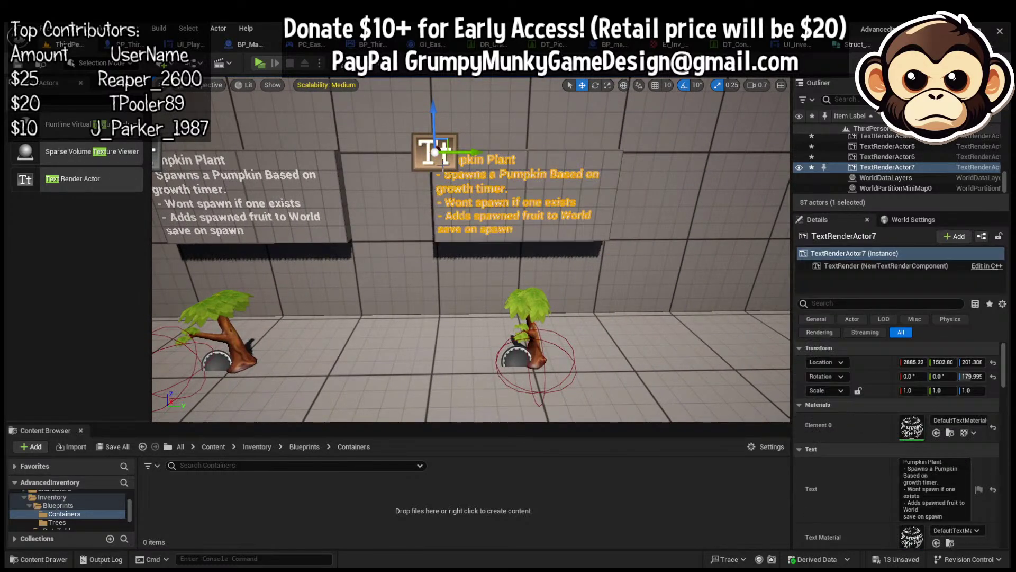
double_click(924, 463)
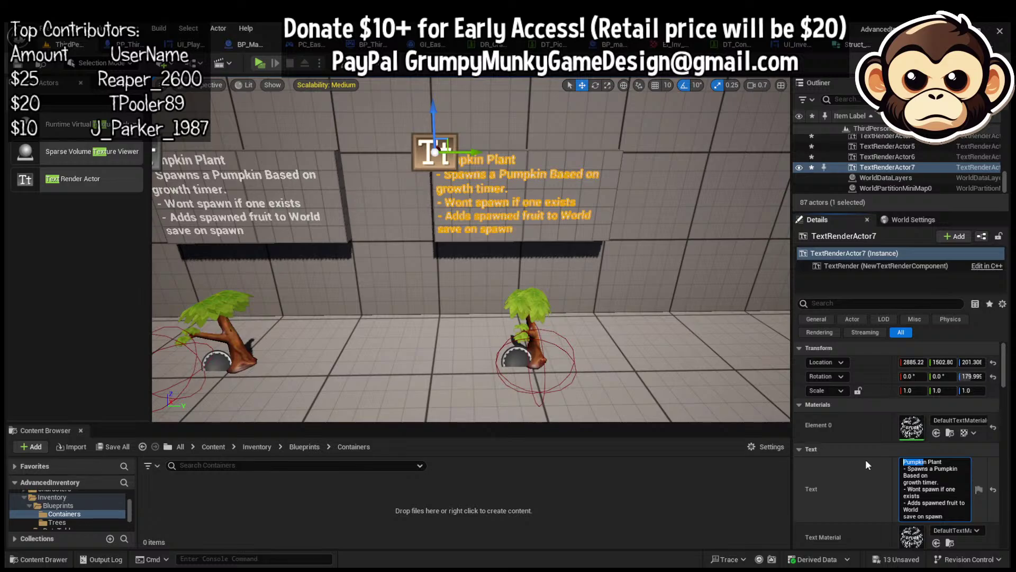
type("Melon")
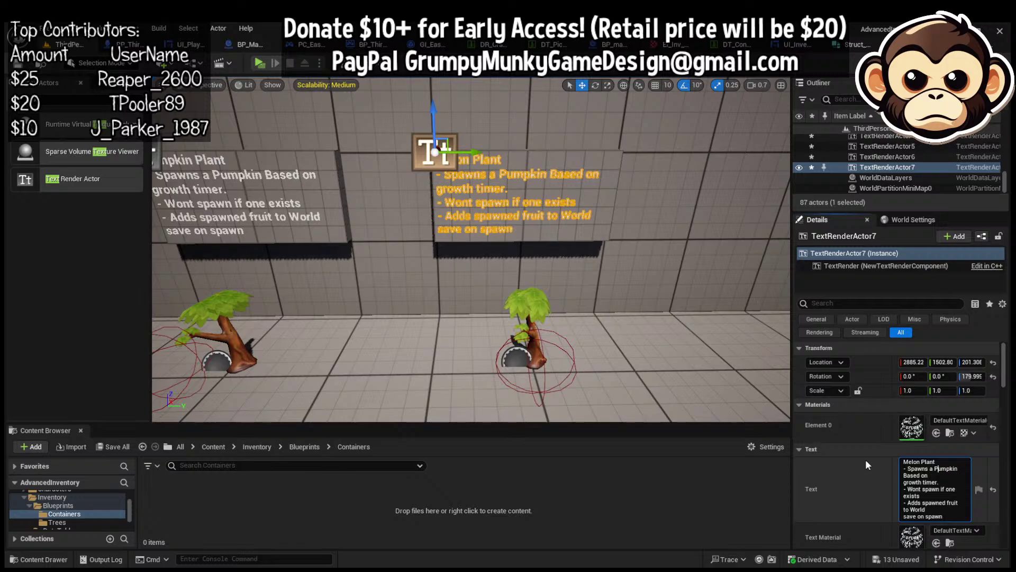
Replace "Pumpkin" with "Melon" in the first bullet of the Melon Plant sign
key("Delete")
key("Delete")
key("Delete")
key("Delete")
key("Delete")
key("Delete")
key("Delete")
key("Delete")
key("Delete")
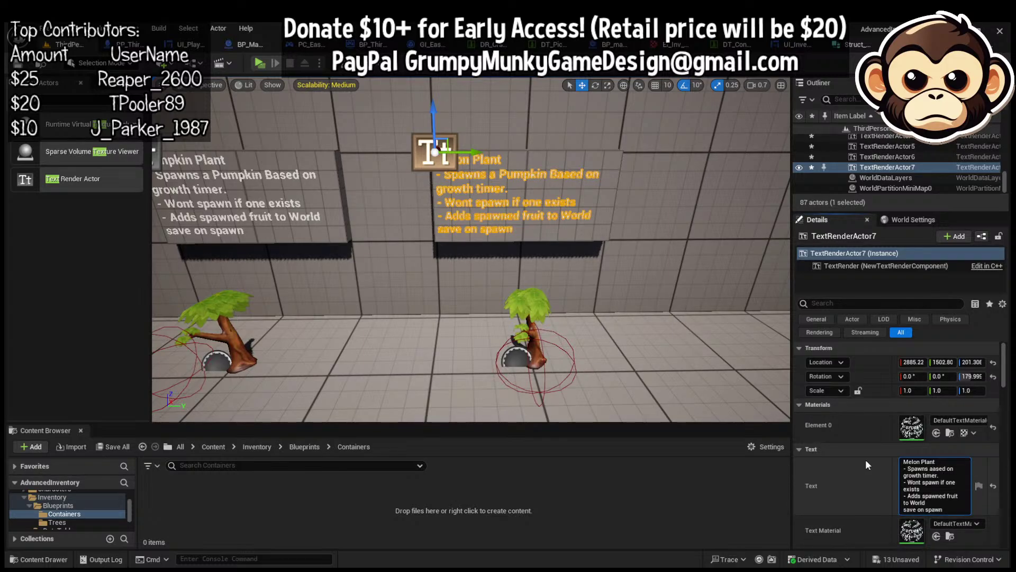
type("Melon")
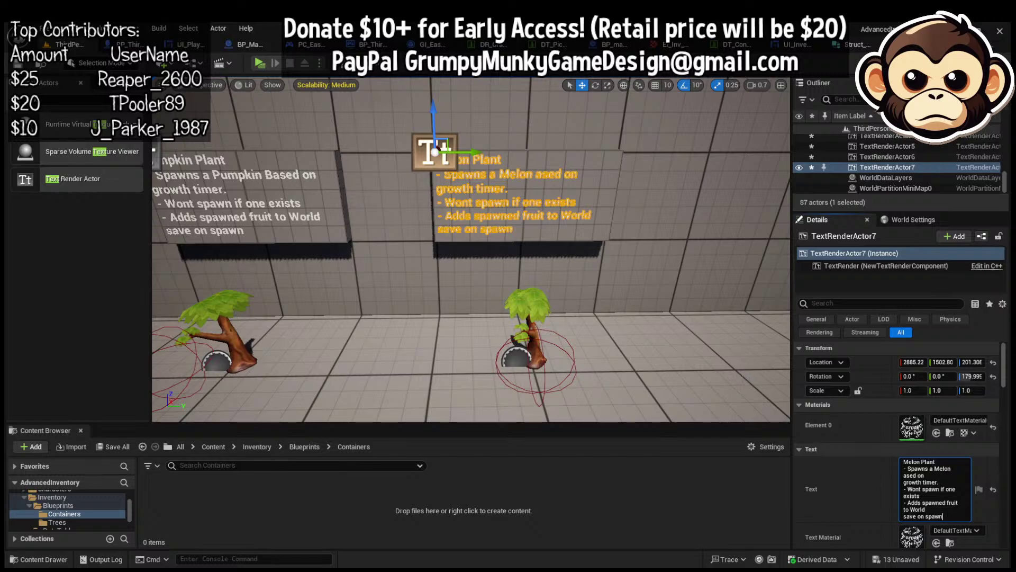
Duplicate the Melon Plant text without its board and place the copy on the open floor near the storage chests
left_click(659, 365)
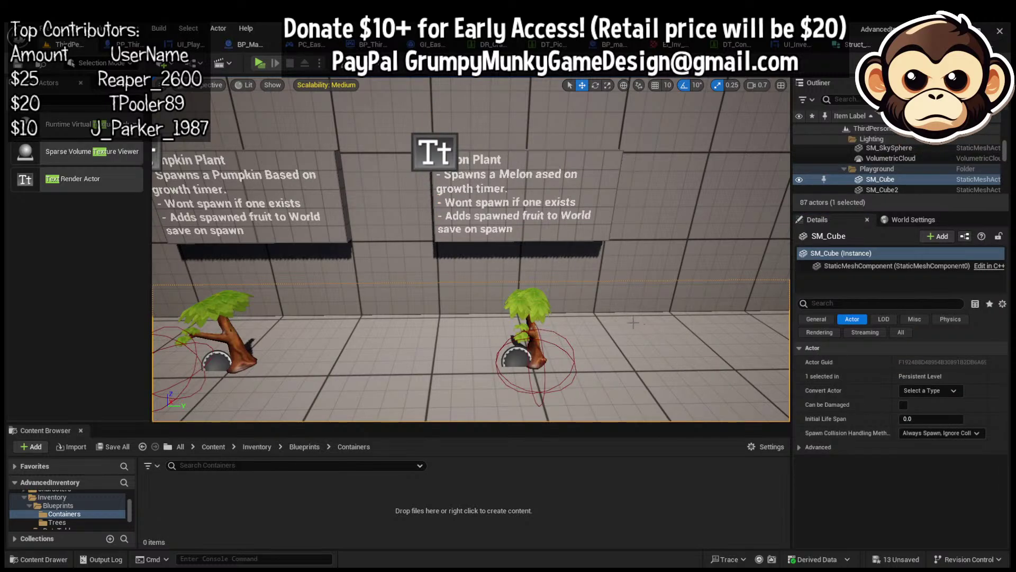
key("s")
right_click_drag(633, 323, 702, 341)
key("s")
key("w")
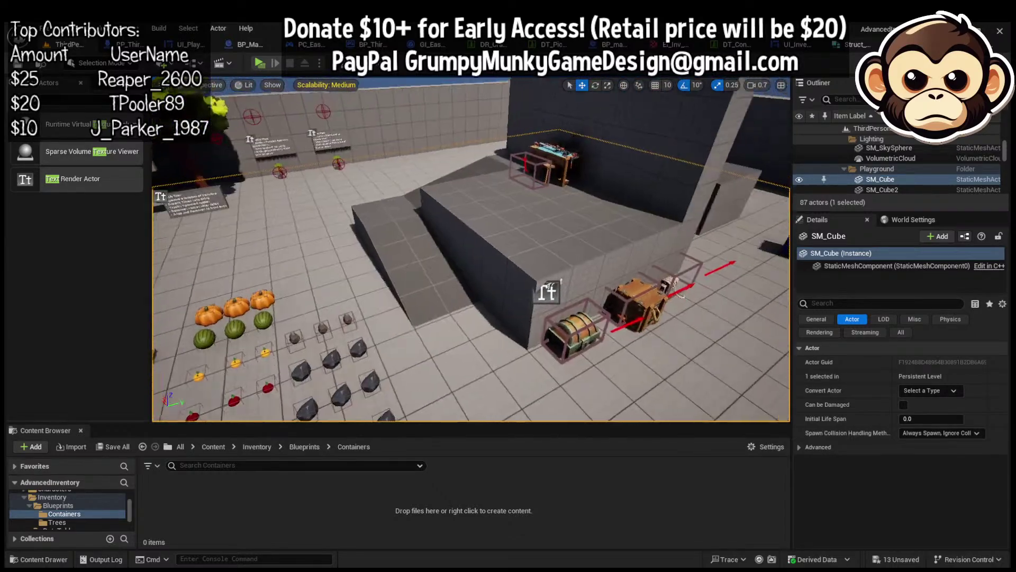
right_click_drag(677, 289, 605, 303)
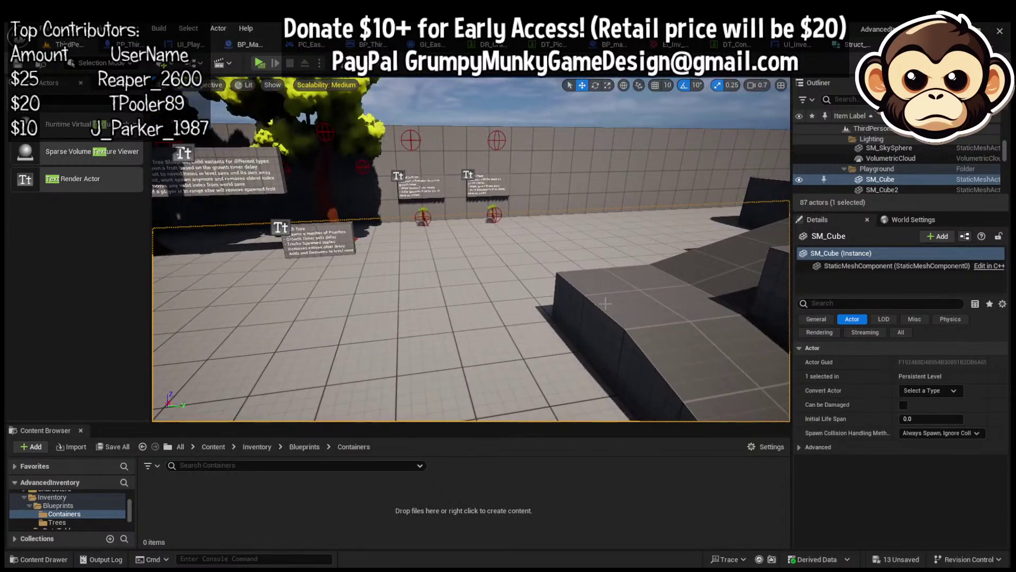
left_click(469, 175)
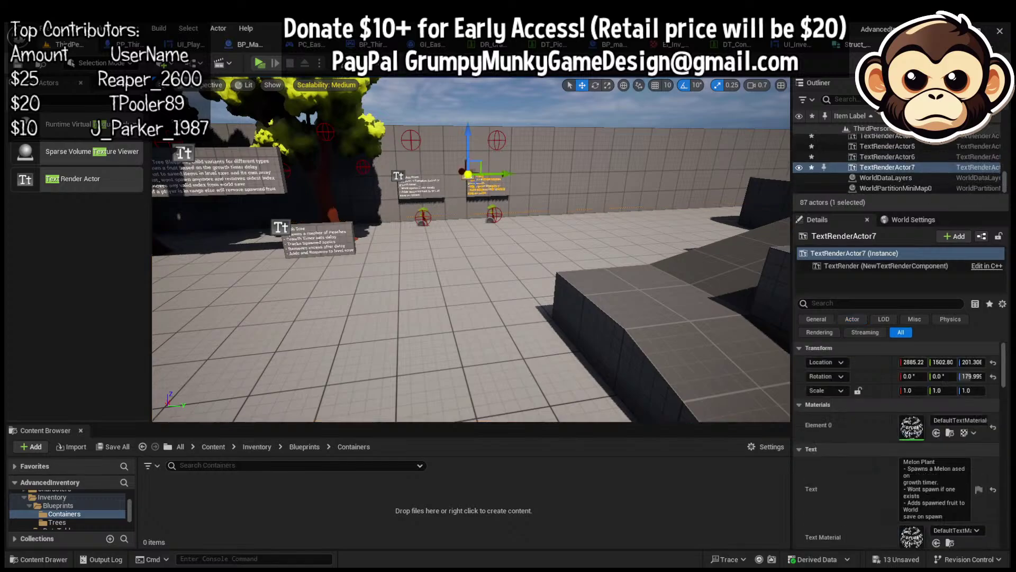
key("s")
right_click_drag(469, 175, 562, 233)
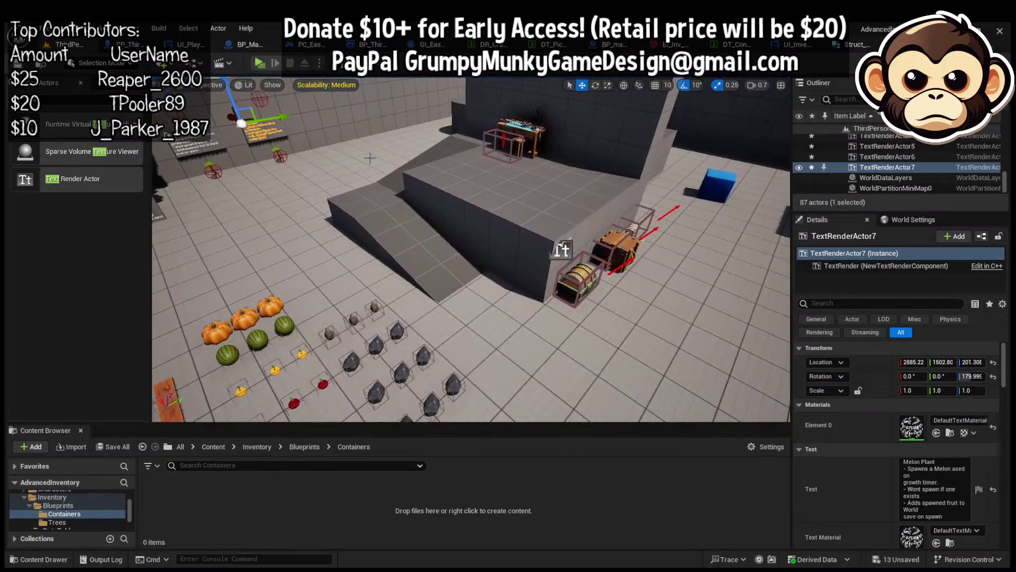
key("ctrl+d")
left_click_drag(231, 124, 522, 282)
key("w")
right_click_drag(522, 281, 535, 315)
key("s")
Delete the placeholder "Text" label above the first chest and move the copied text onto the block wall behind that chest
left_click(458, 233)
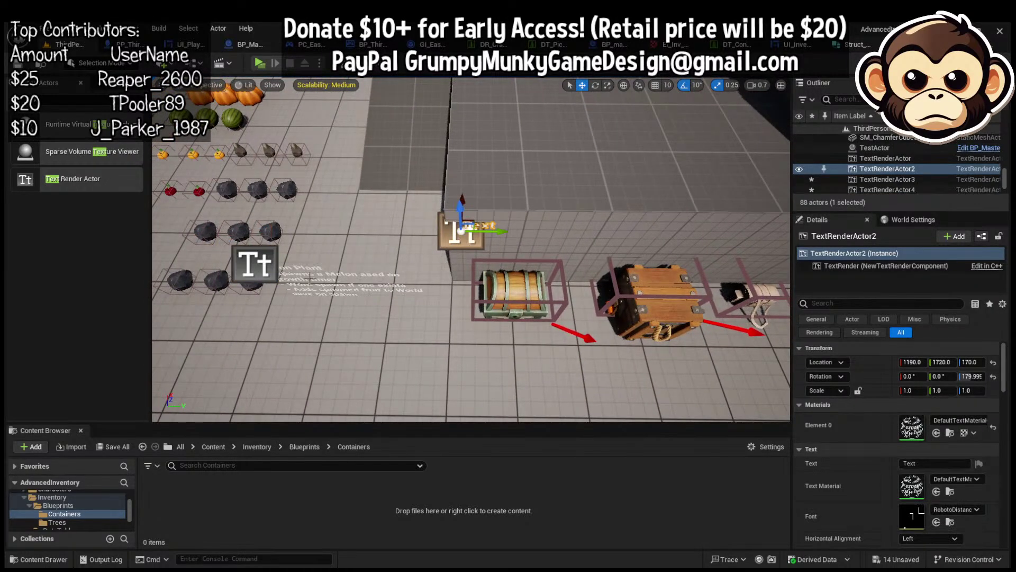
key("Delete")
left_click(254, 265)
left_click_drag(289, 266, 506, 266)
key("a")
right_click_drag(506, 267, 670, 257)
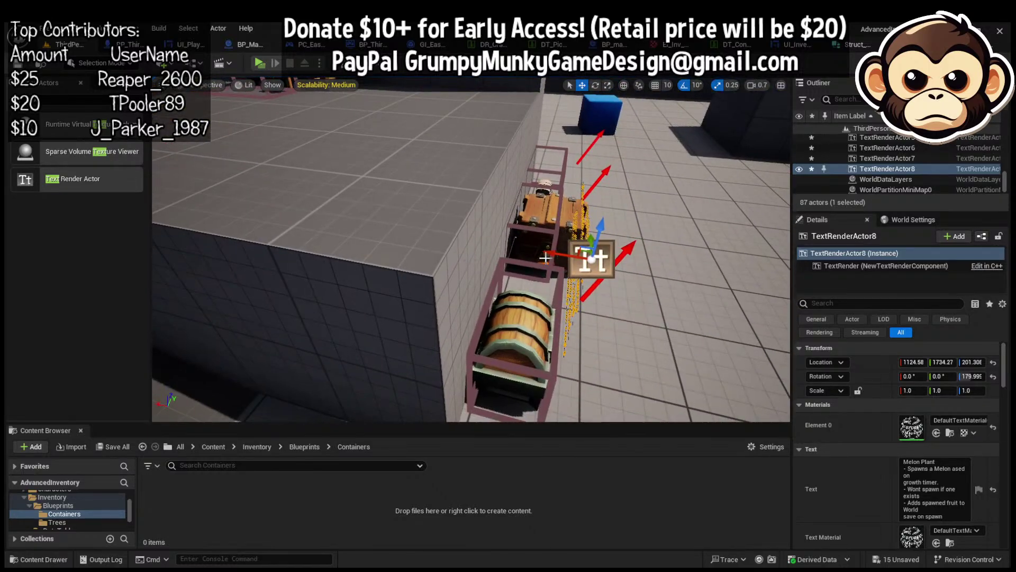
left_click_drag(562, 255, 433, 264)
right_click_drag(433, 264, 328, 262)
key("d")
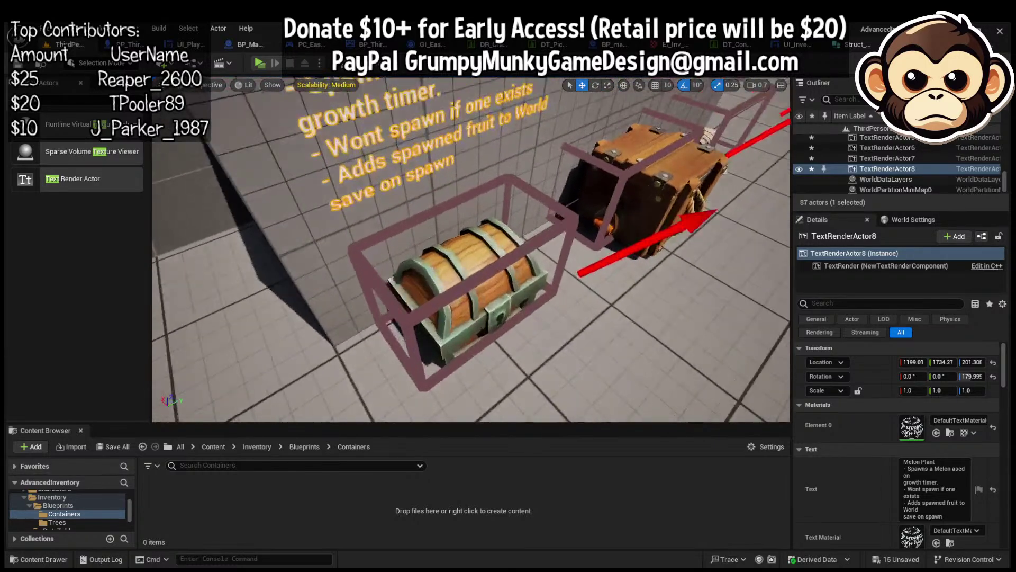
Lower the copied text slightly so that it sits within the block wall above the first chest
key("f")
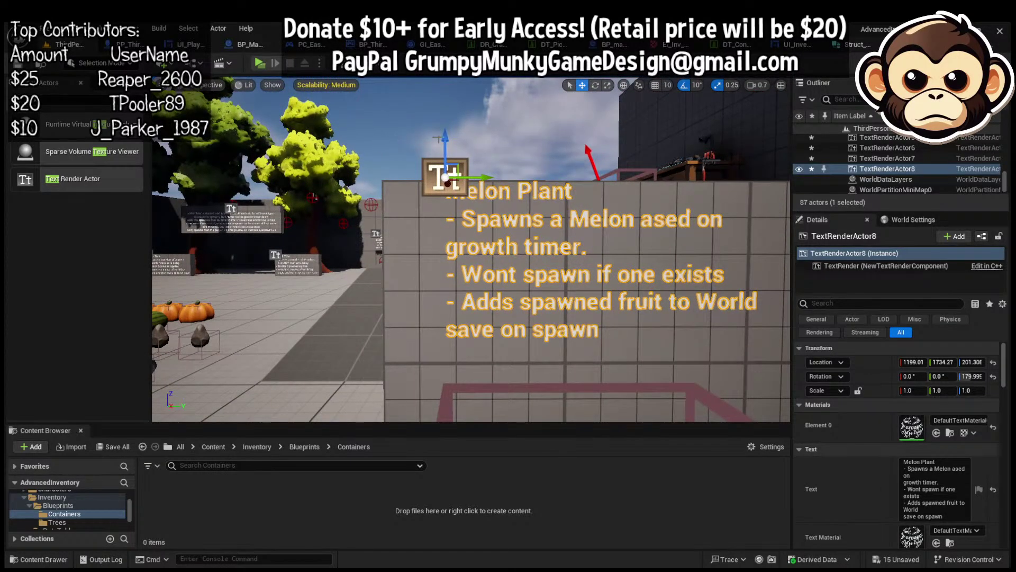
left_click_drag(447, 147, 452, 160)
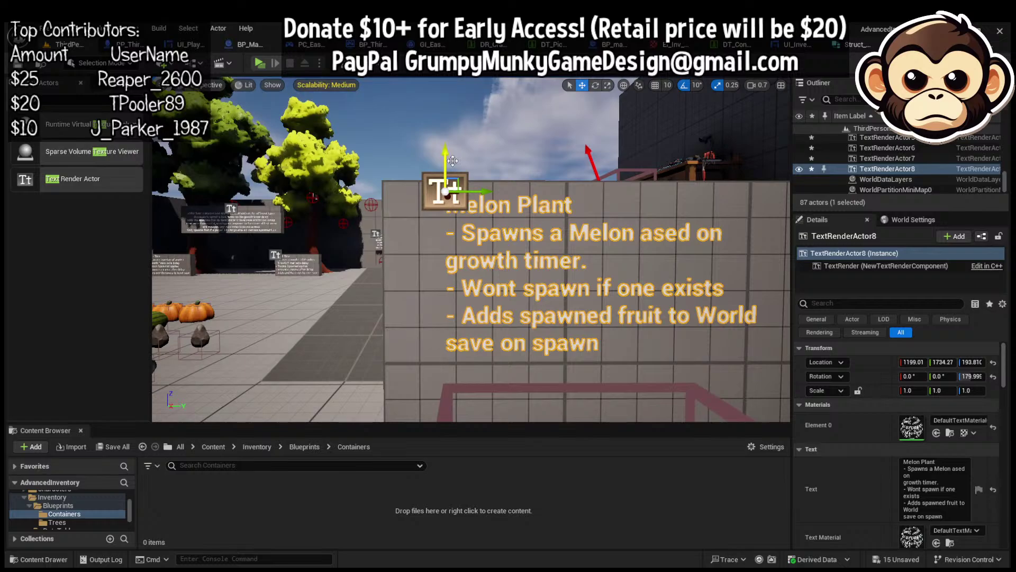
key("s")
right_click_drag(633, 329, 598, 364)
key("s")
key("w")
left_click(951, 523)
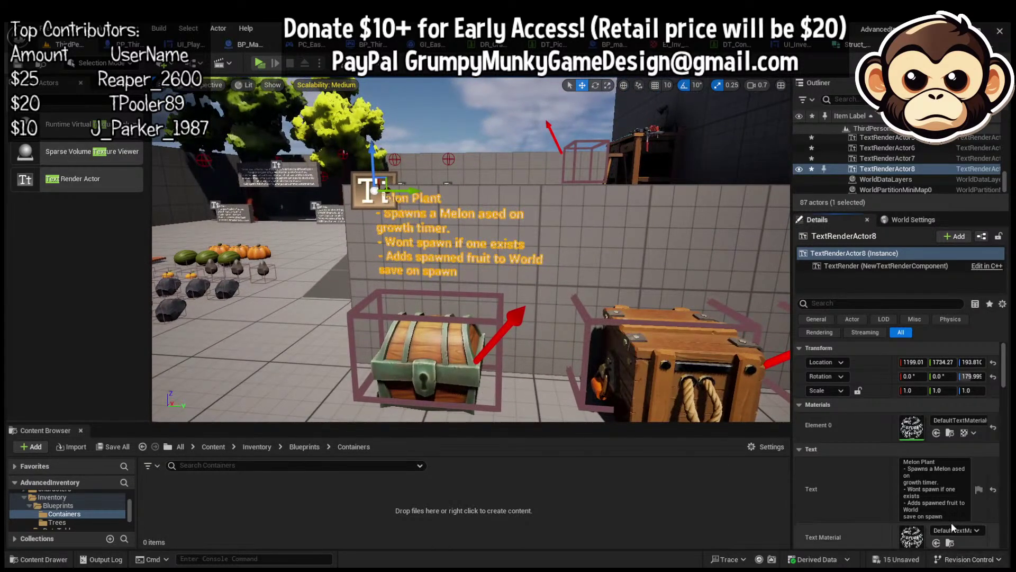
Replace the copied sign's text with the heading "Small Container" and the line "-Has 8 Slots"
left_click(946, 518)
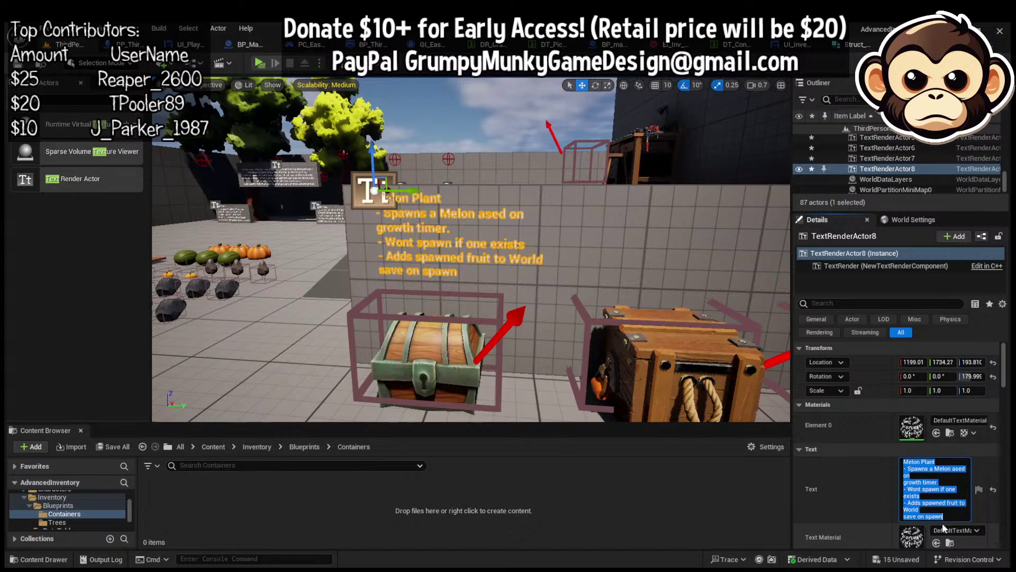
type("Cmall Cont")
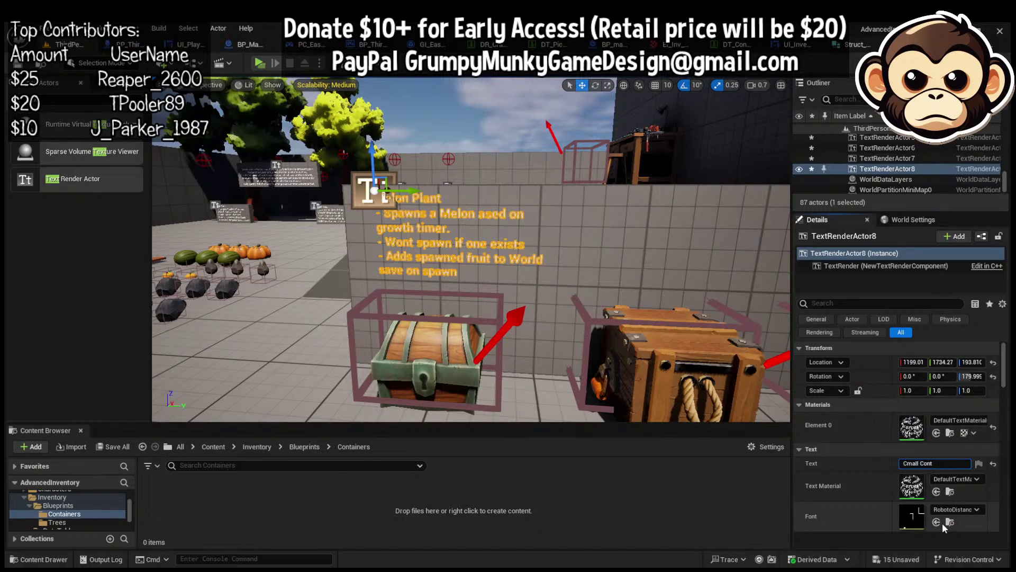
key("BackSpace")
key("BackSpace")
key("BackSpace")
key("BackSpace")
key("BackSpace")
key("BackSpace")
key("BackSpace")
key("BackSpace")
key("BackSpace")
key("BackSpace")
type("Small Contain")
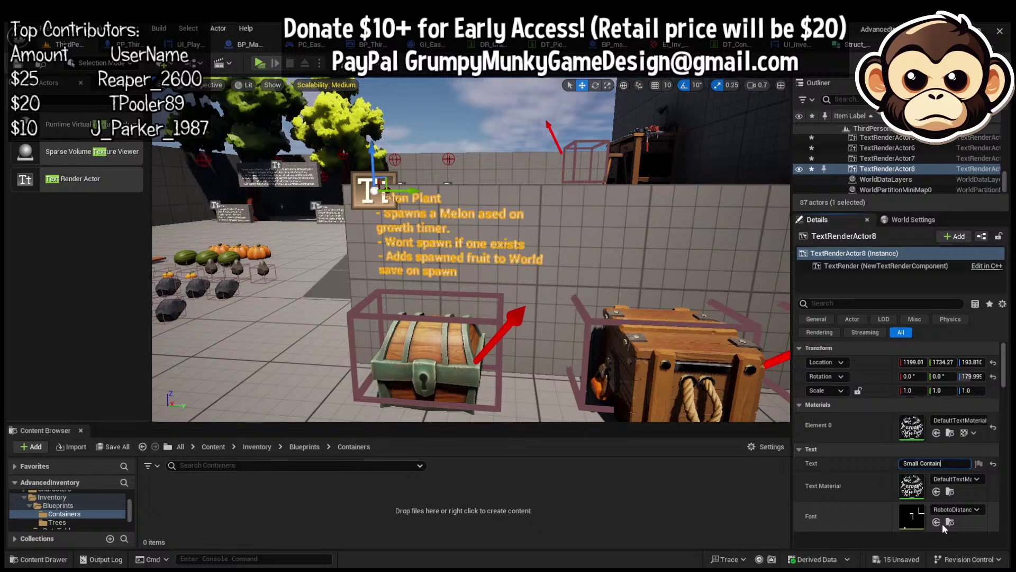
type("er")
key("shift+Return")
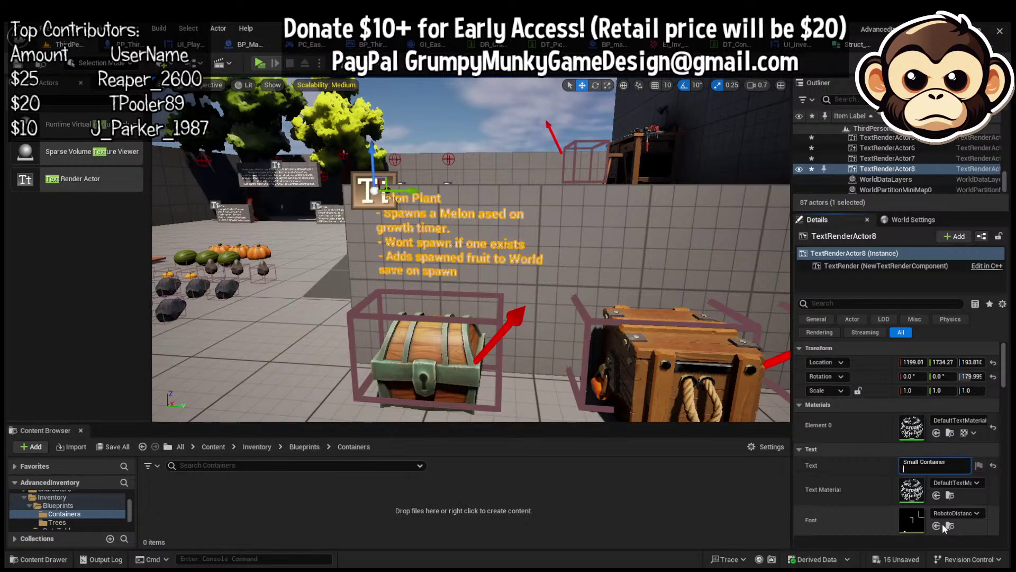
type("-Has 8 Slots")
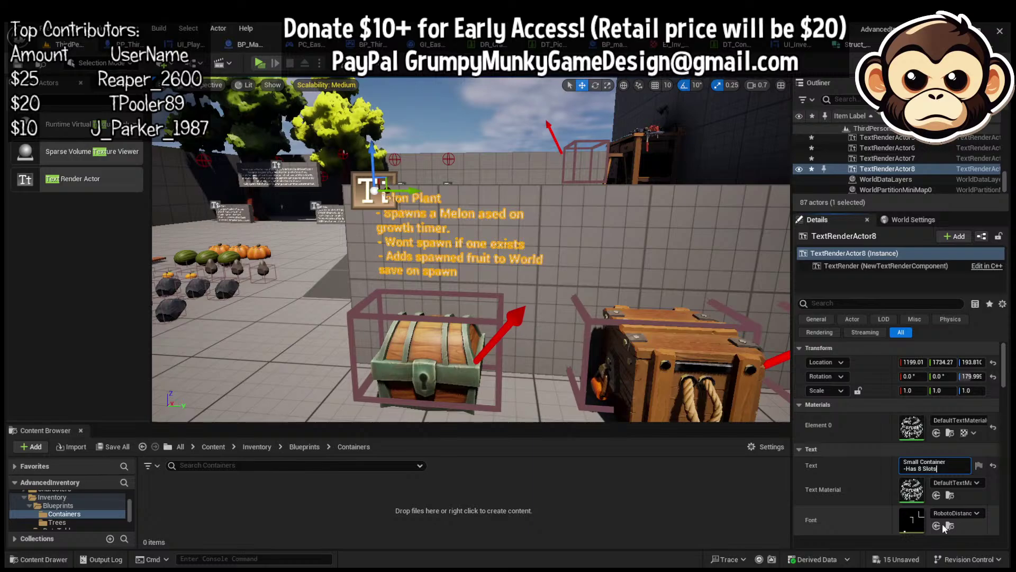
key("Return")
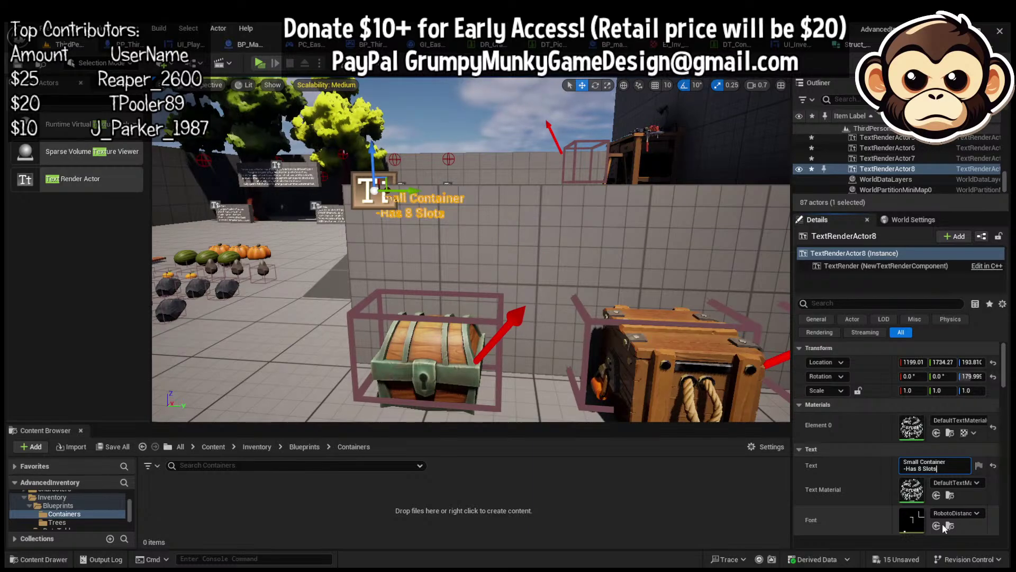
Add the line "- Saves and Loads its own Inventory" to the Small Container sign
type("- Sa")
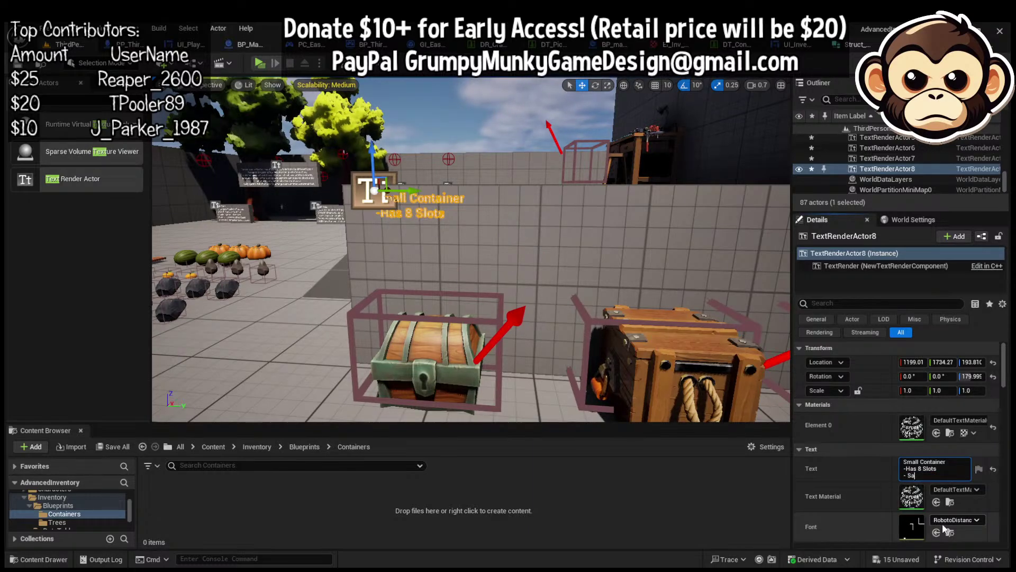
type("ves and Loads its own Inventory")
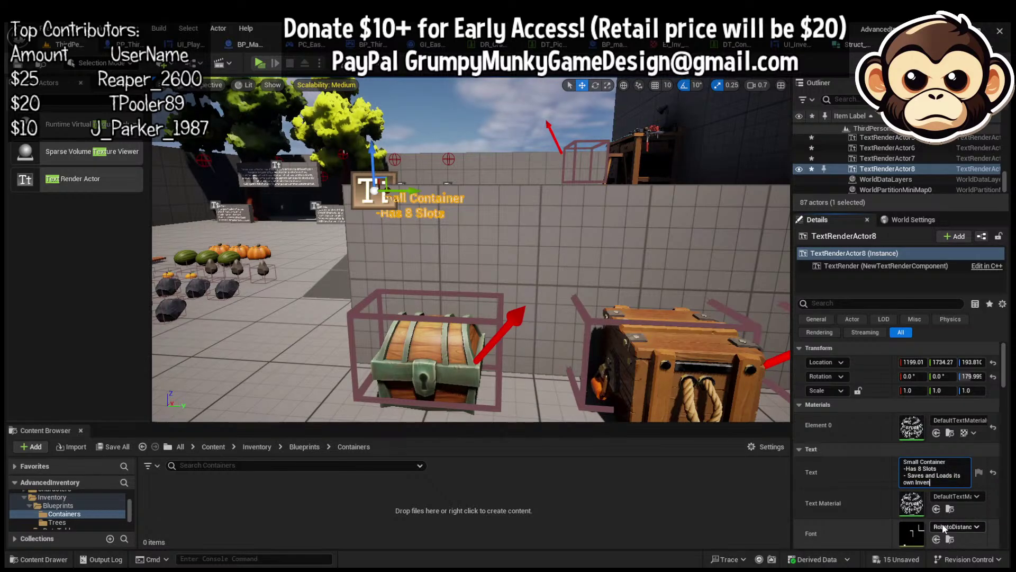
key("Return")
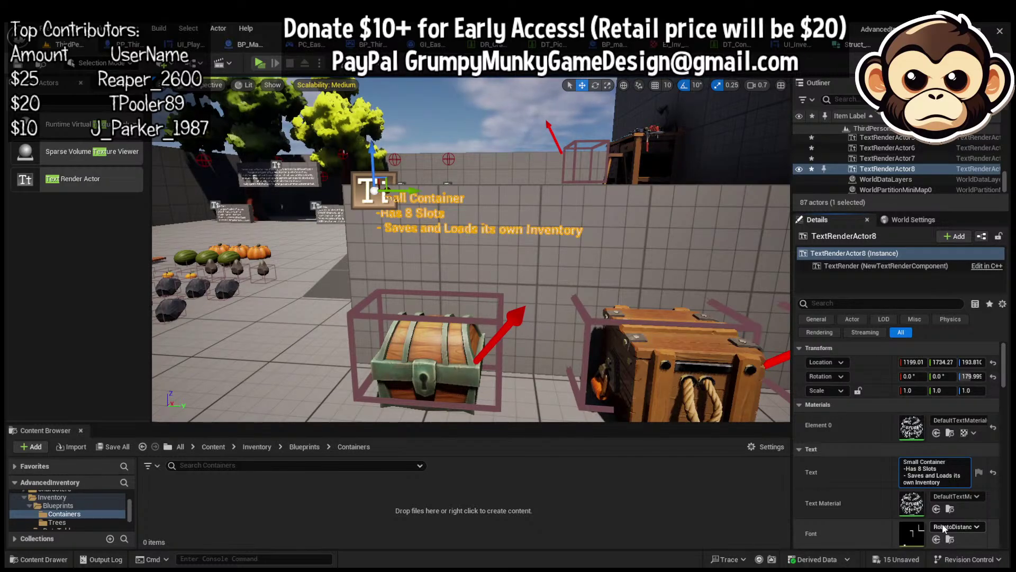
Replace the sign's whole text with the heading "Containers:" and the bullet "- Have pretermined slot amount specified in container data table"
key("ctrl+a")
type("Cont")
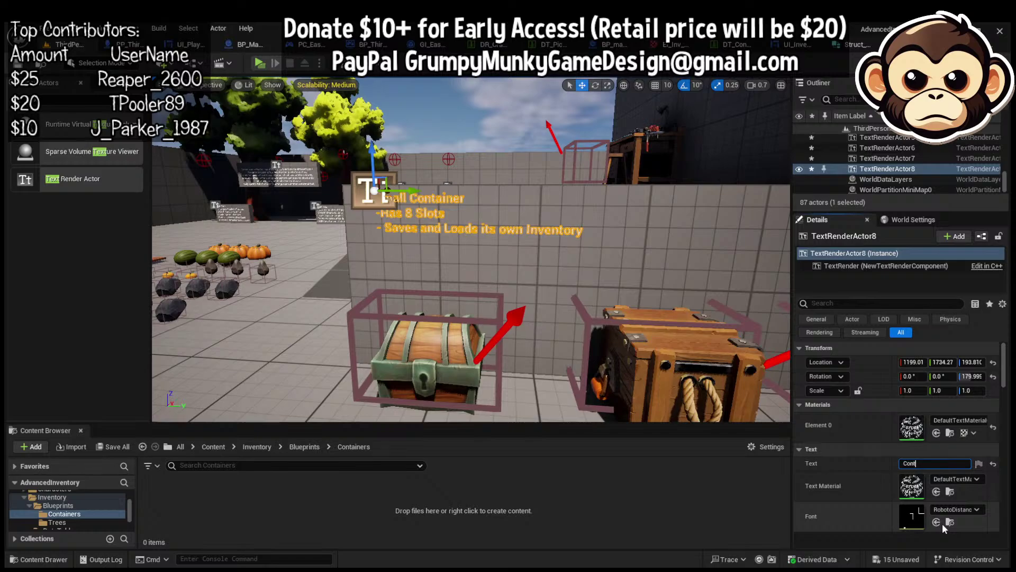
type("ainers")
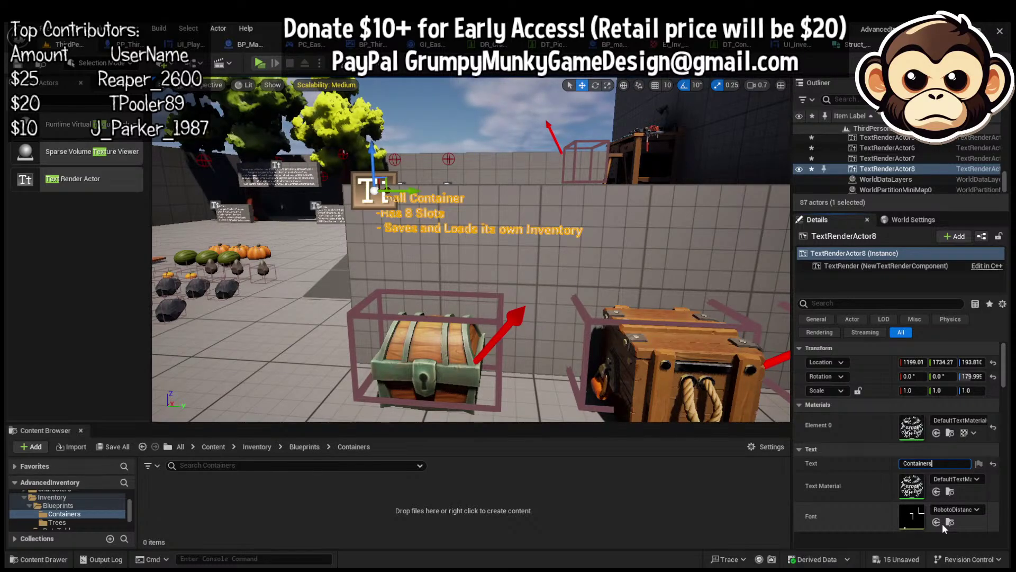
type(":")
key("shift+Return")
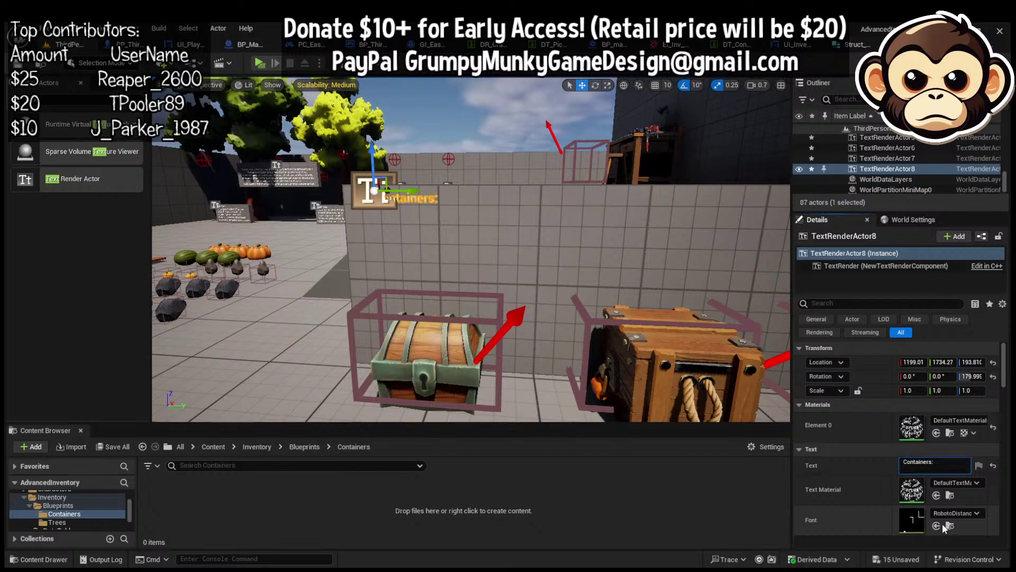
type("- Have pretermine")
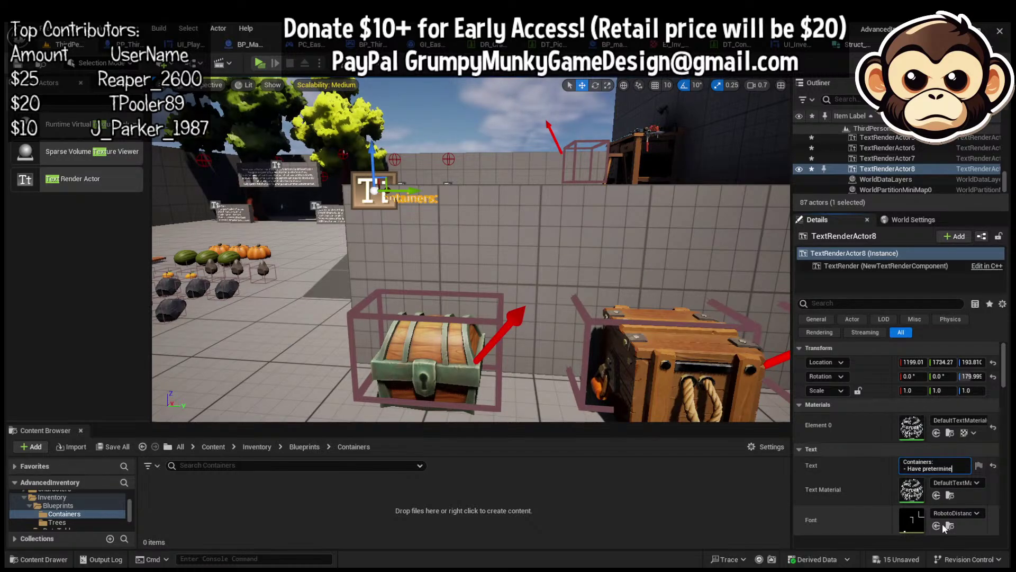
type("d slot")
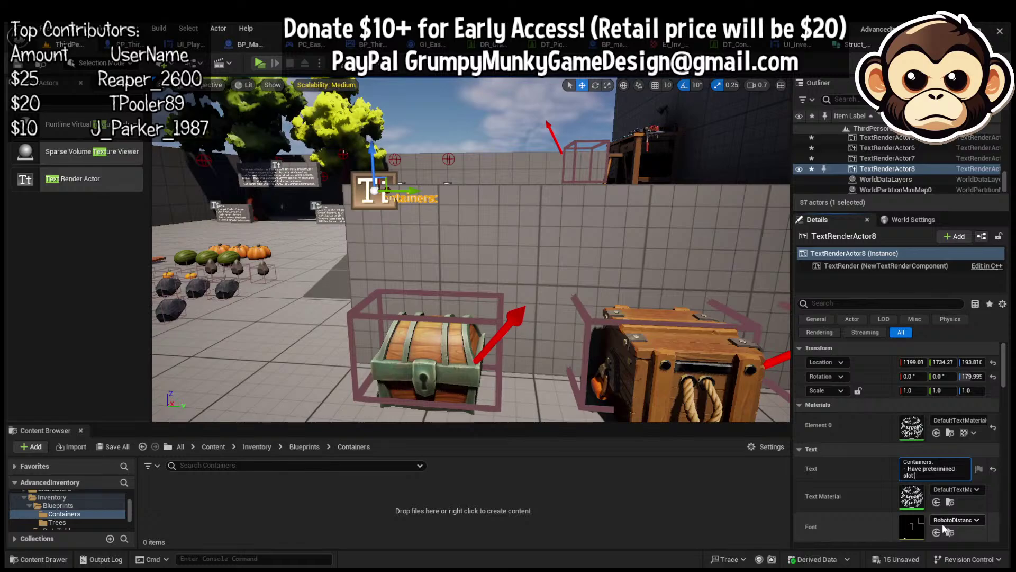
type(" amount specified in c")
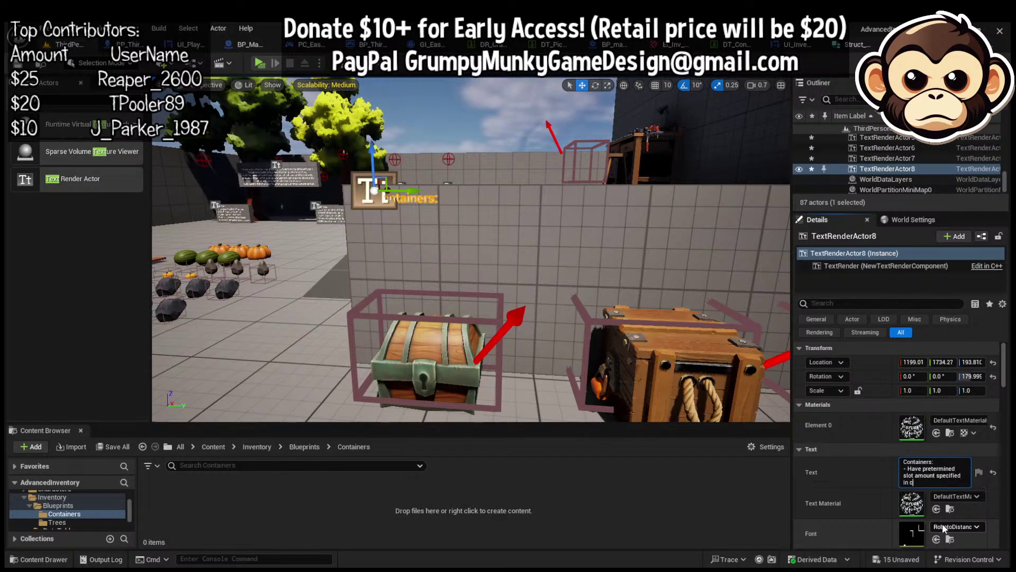
type("ontainer data table")
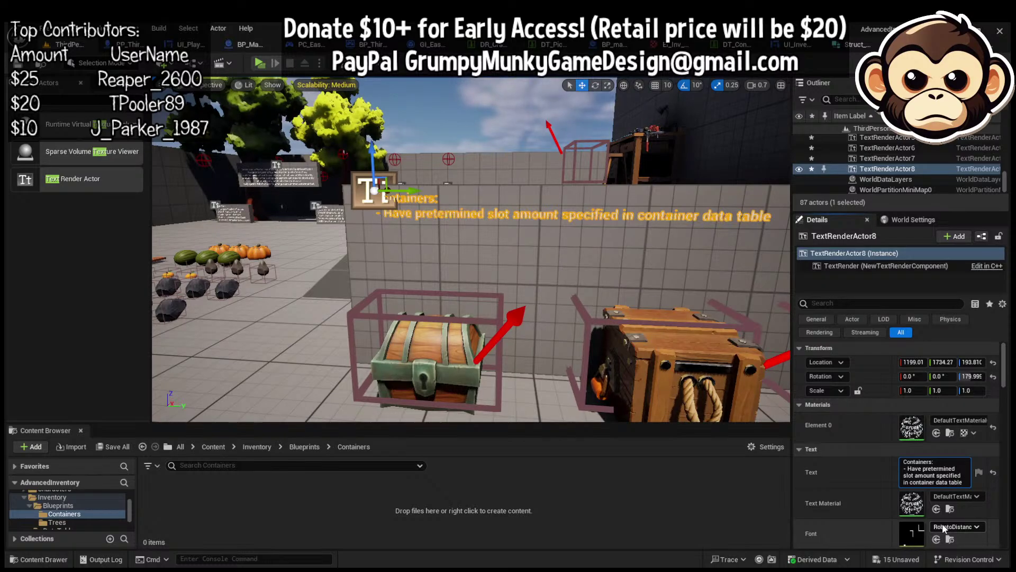
Add the bullets "- Bool to set if crafting tabkle" and "- Mesh set in Datatable" to the Containers sign
key("shift+Return")
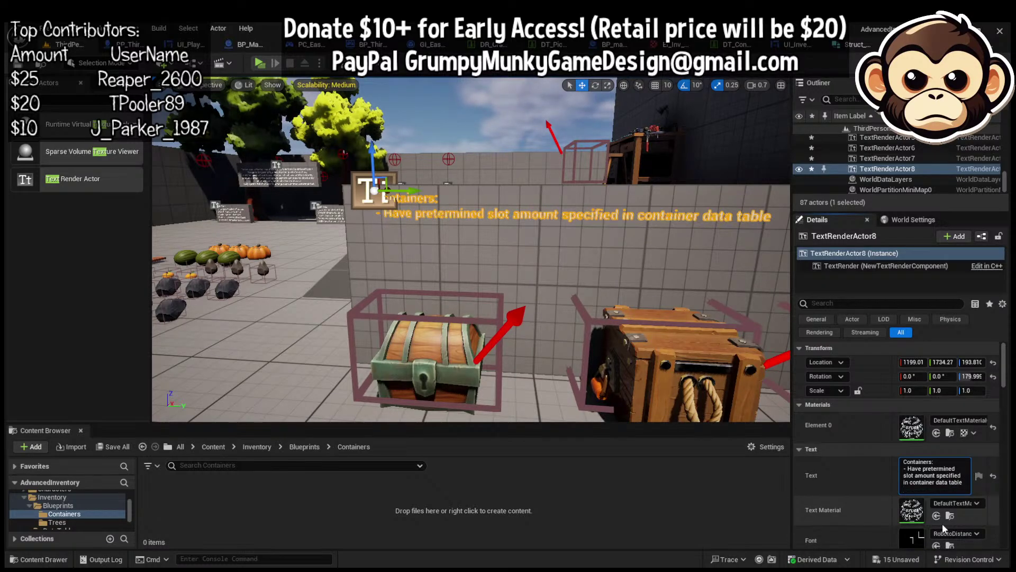
type("- Bool to sret")
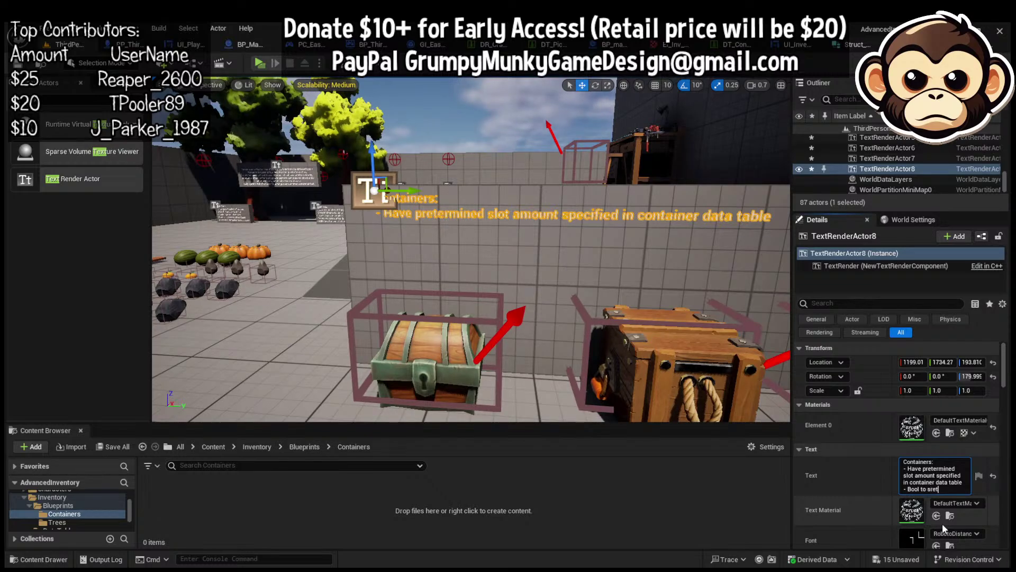
key("BackSpace")
type("et if crafting tabl")
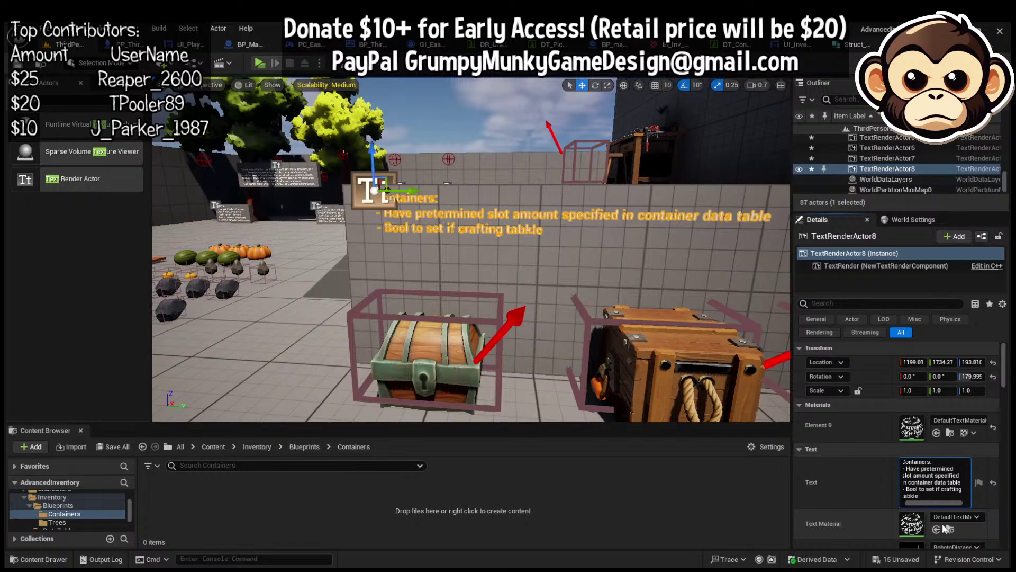
key("shift+Return")
type("- M")
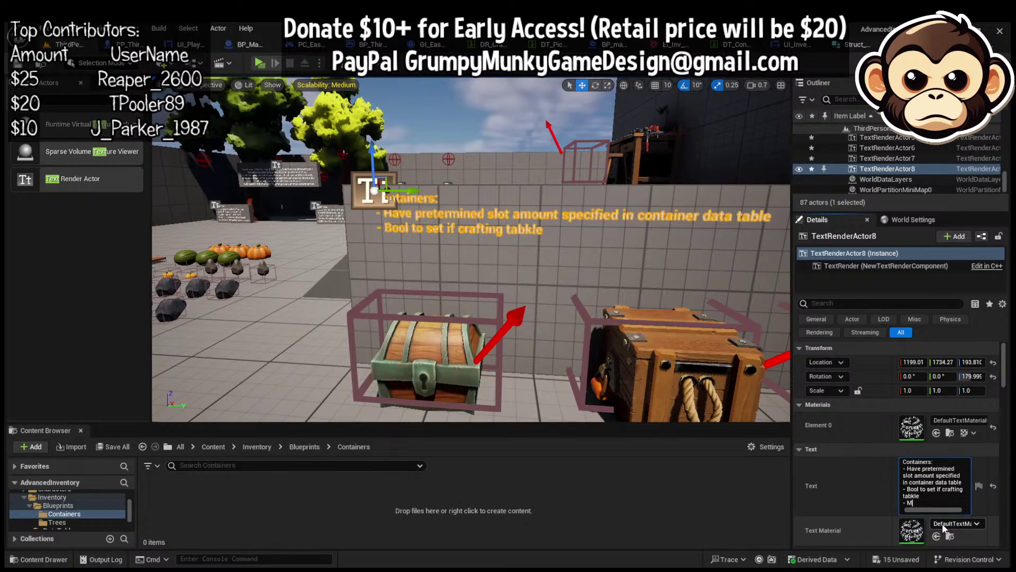
type("esh set in ")
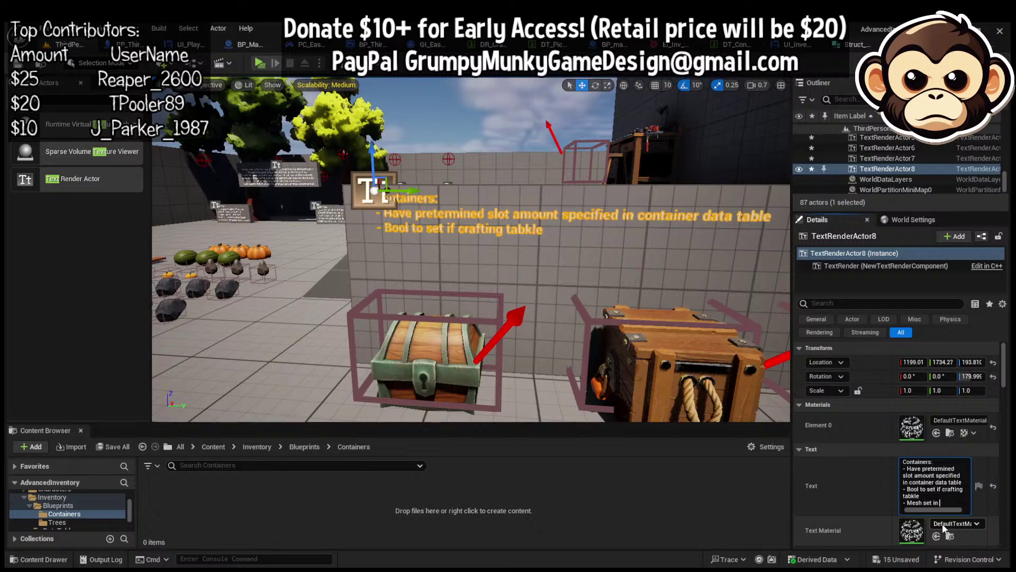
type("Datatable")
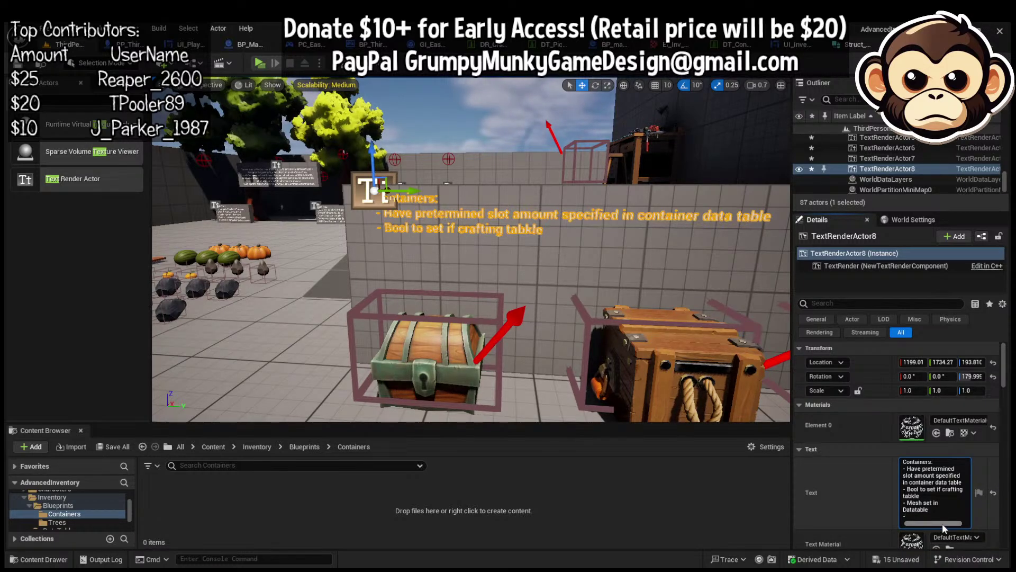
Add the bullets "- Constructs itself" and "- One Master Blueprint" at the end of the Containers sign
type("- Cons")
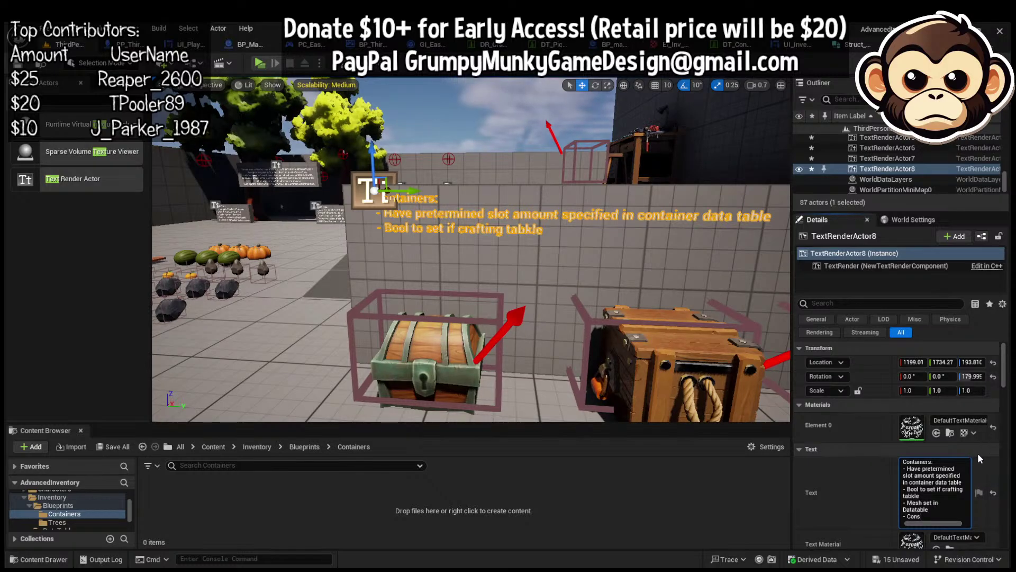
type("ctructs itself")
key("Return")
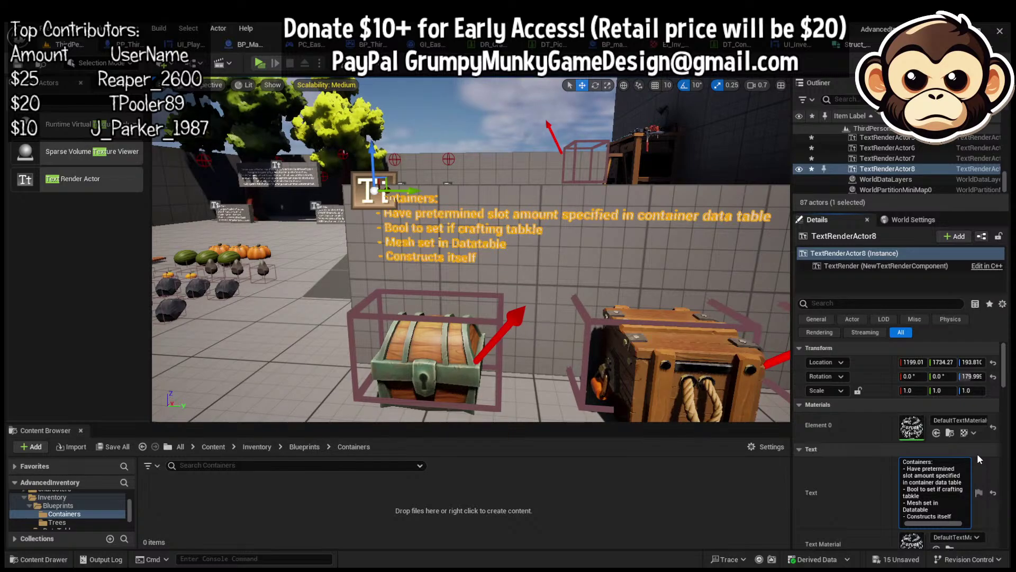
key("shift+Return")
type("- D")
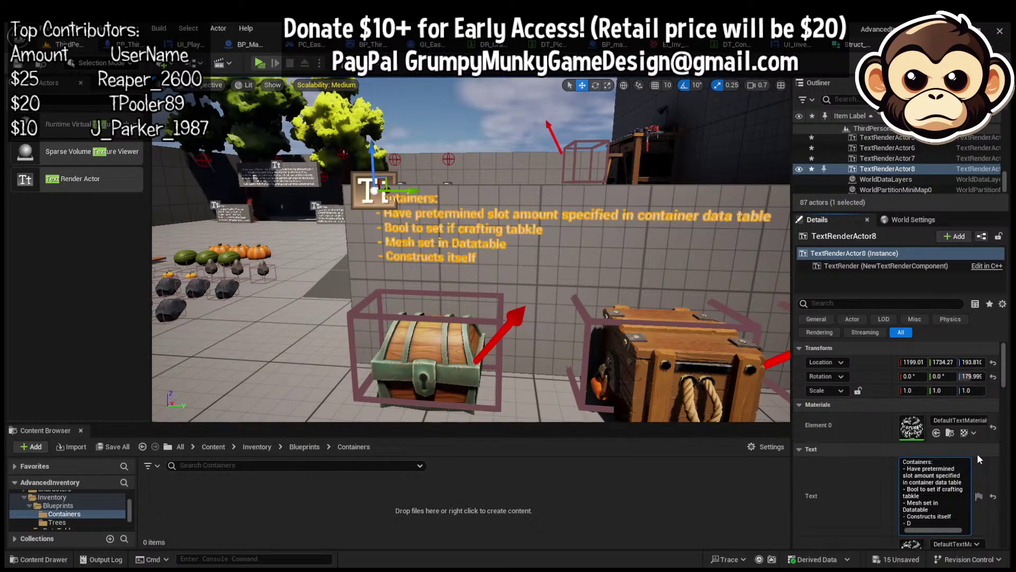
key("BackSpace")
type("One Master Bl")
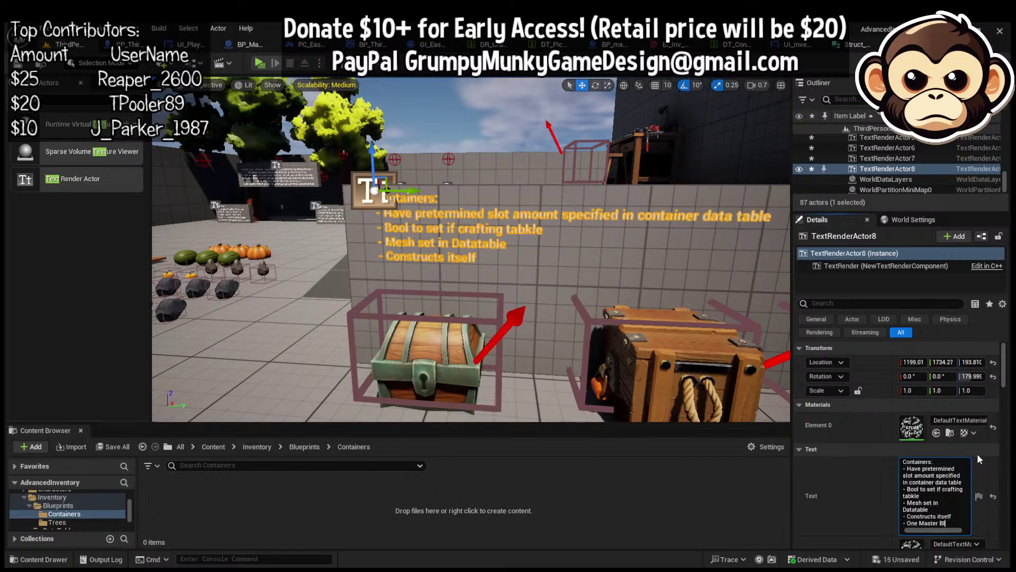
type("ueprint")
key("Return")
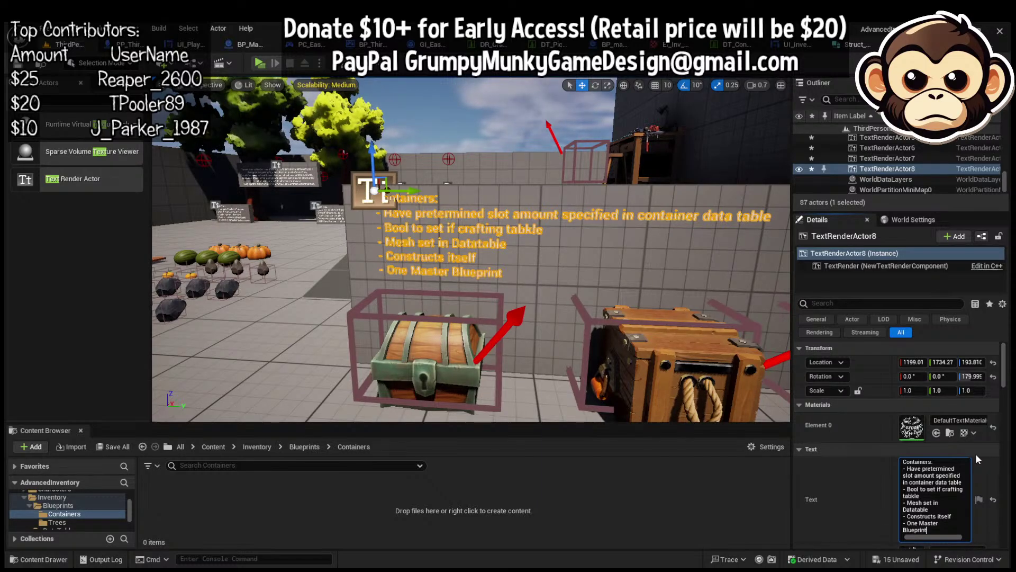
Set the Containers text's horizontal alignment to Center
scroll(580, 281, "down", 5)
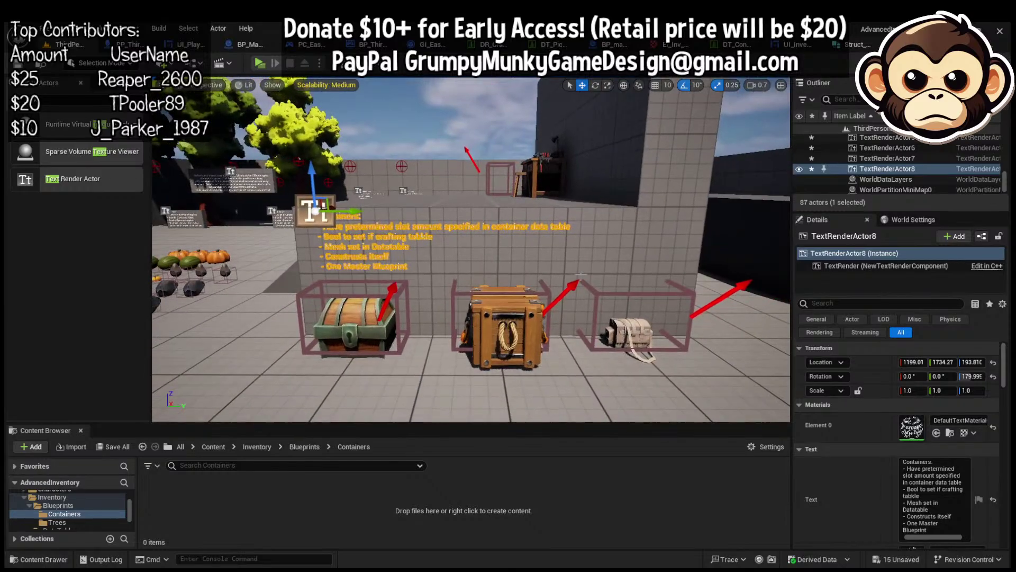
scroll(982, 481, "down", 4)
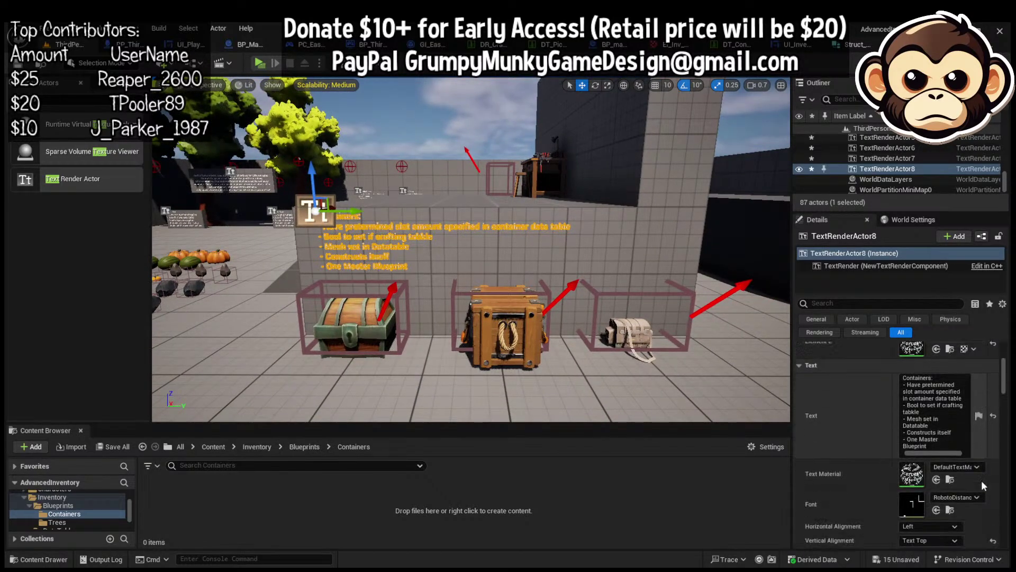
scroll(981, 481, "down", 3)
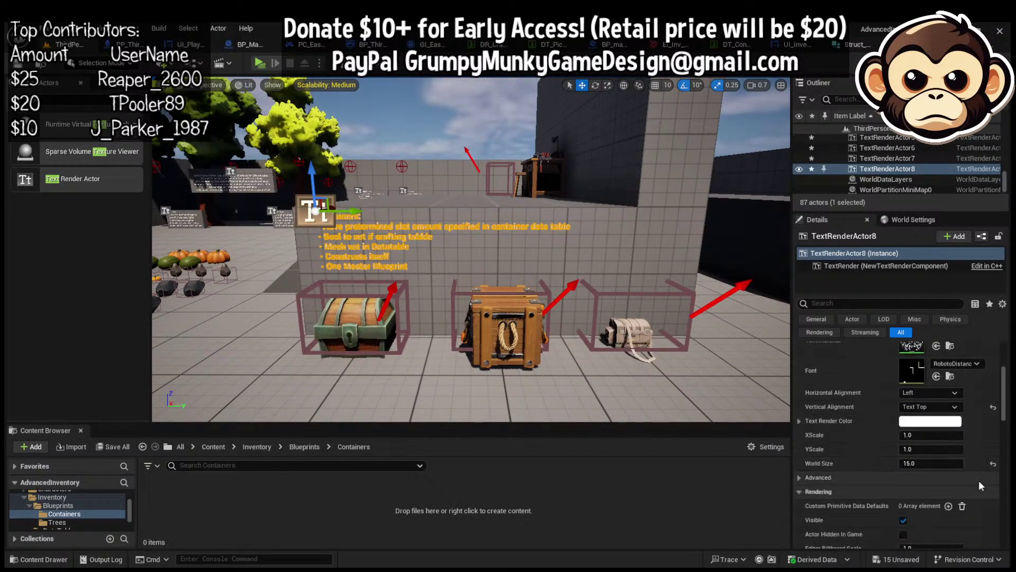
left_click(930, 393)
left_click(921, 414)
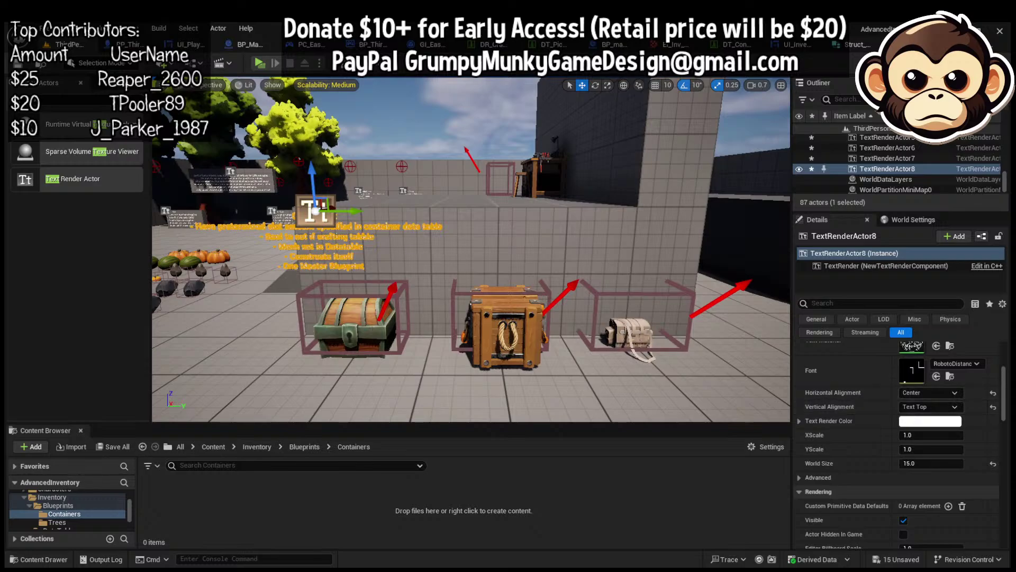
Move the Containers text along the block wall until it is centred above the middle crate, and lower it slightly
left_click_drag(339, 210, 533, 225)
left_click_drag(501, 181, 501, 186)
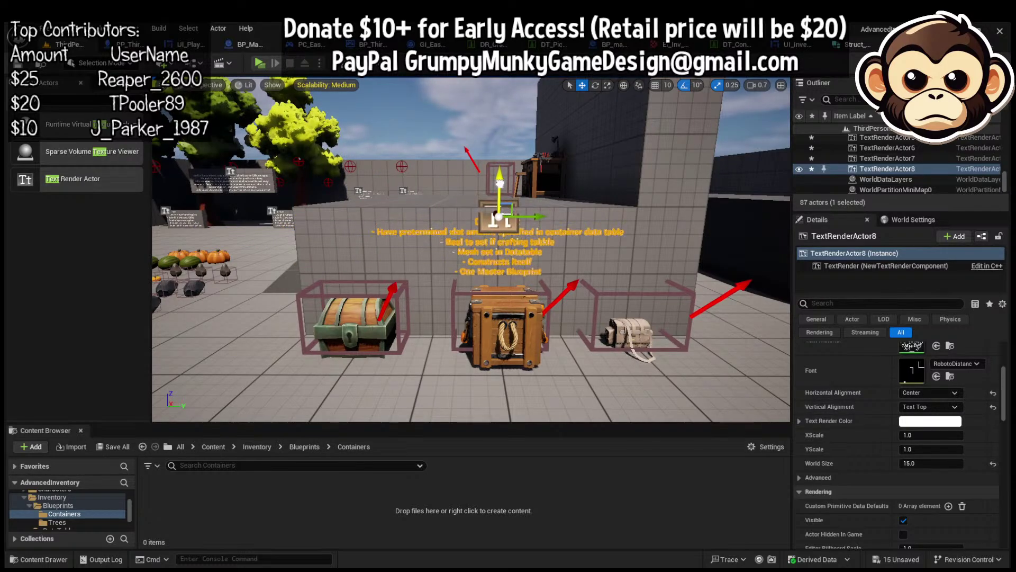
key("f")
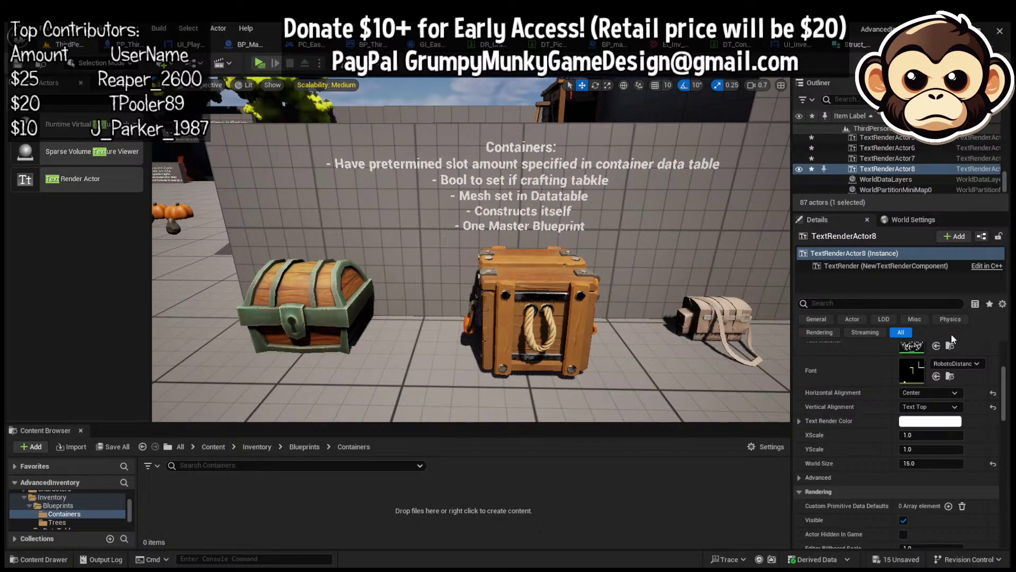
Correct "tabkle" to "table" in the crafting table bullet of the Containers text
scroll(951, 361, "up", 4)
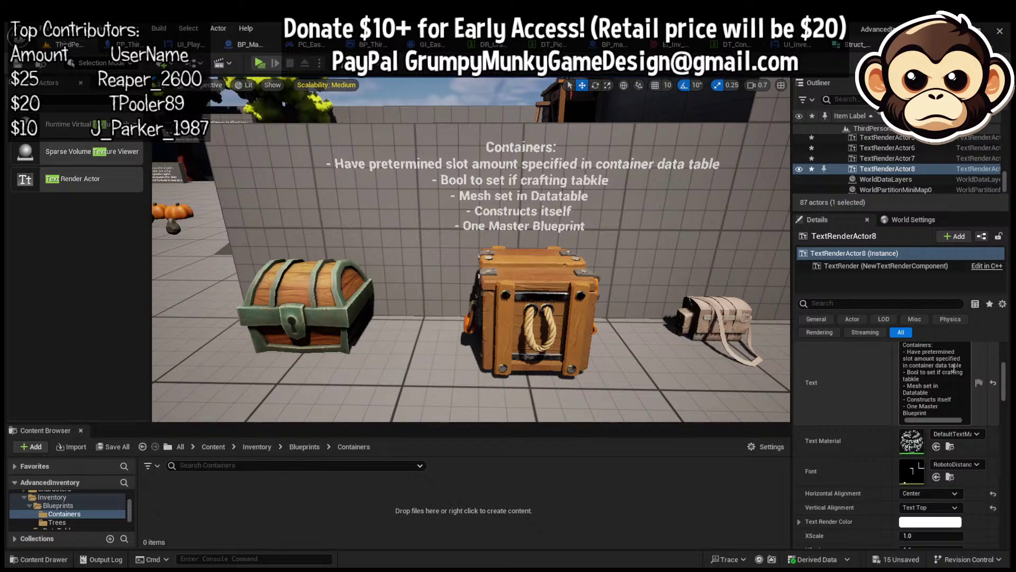
left_click(959, 367)
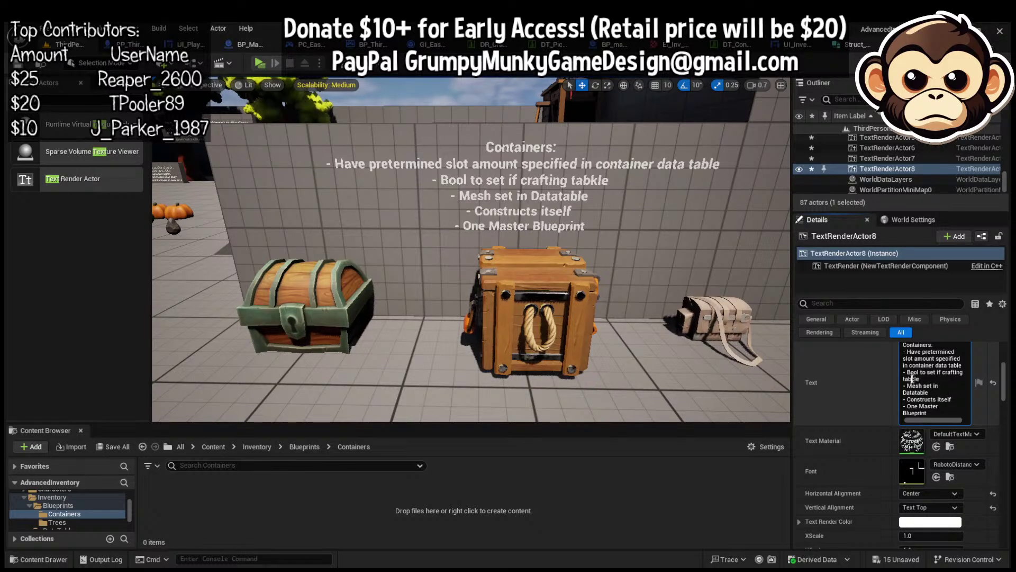
key("BackSpace")
key("Return")
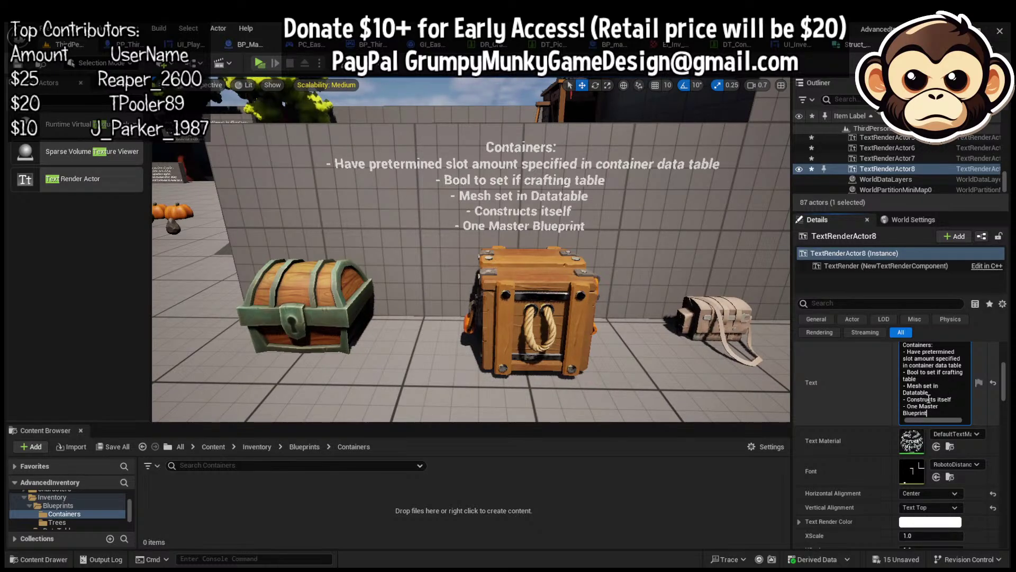
key("ctrl+End")
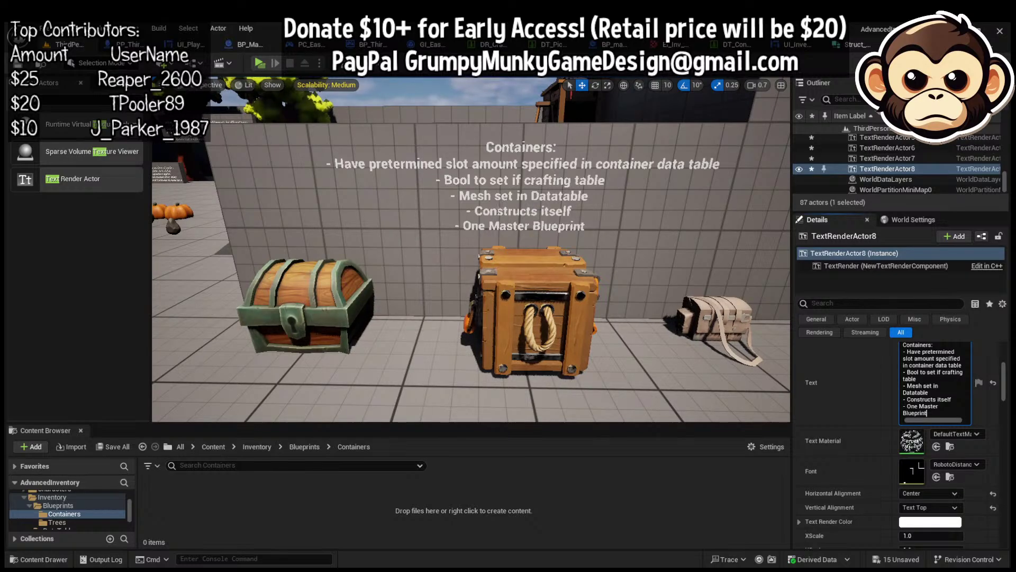
Remove the stray "h" from the end of the Containers text and raise the text slightly on the block wall
type("h")
right_click_drag(485, 166, 499, 183)
key("g")
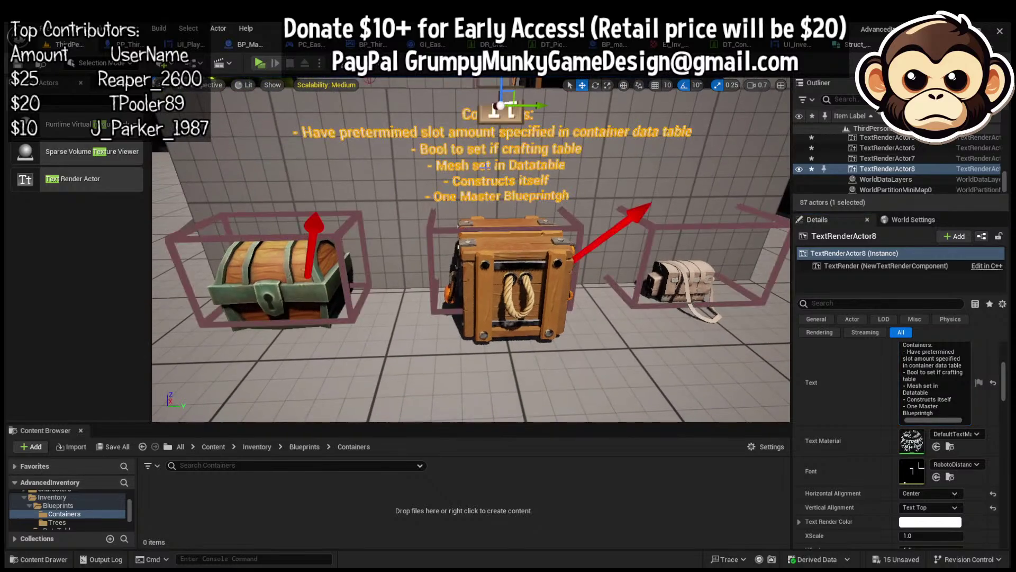
left_click(950, 415)
key("BackSpace")
key("Return")
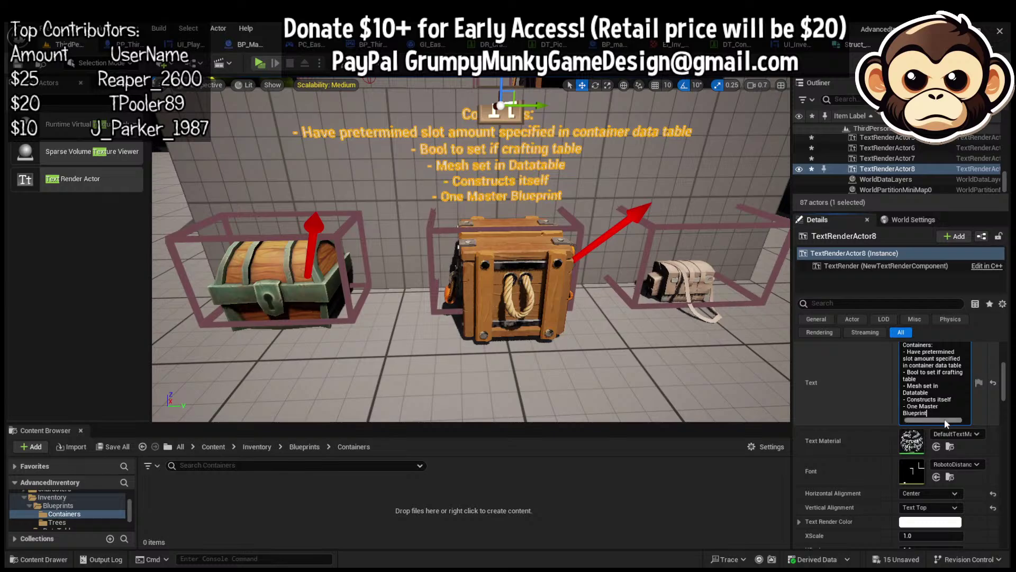
right_click_drag(608, 218, 588, 201)
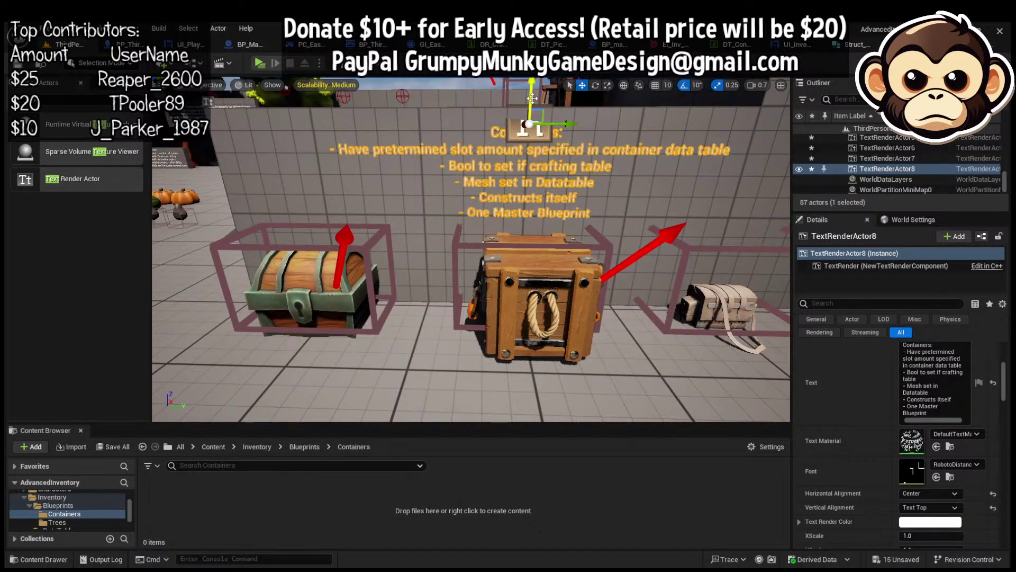
left_click_drag(532, 97, 536, 85)
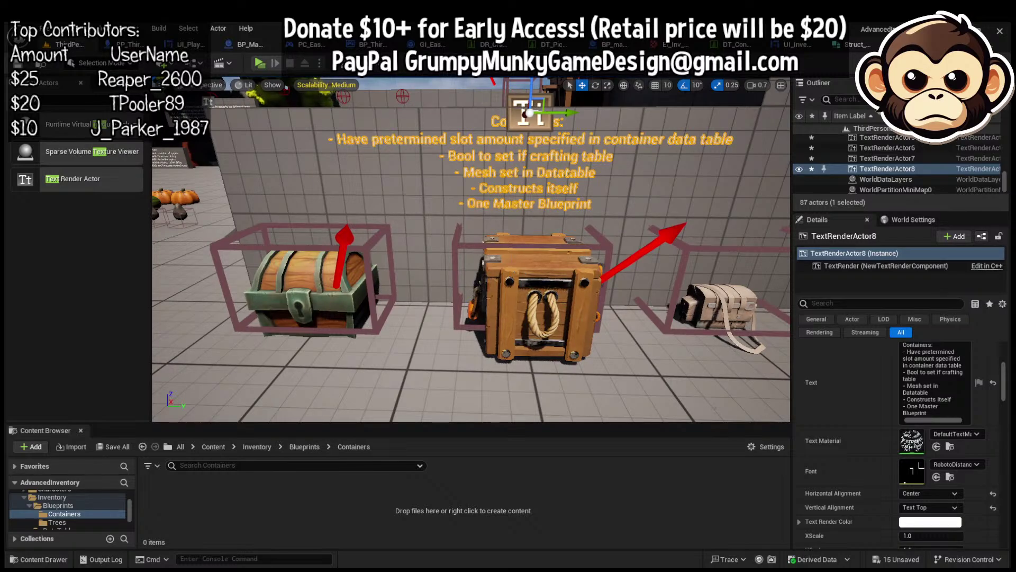
Add the bullet "- Content array exposed on spawn and instance editable to pre fill contents" at the end of the Containers text
scroll(892, 463, "up", 1)
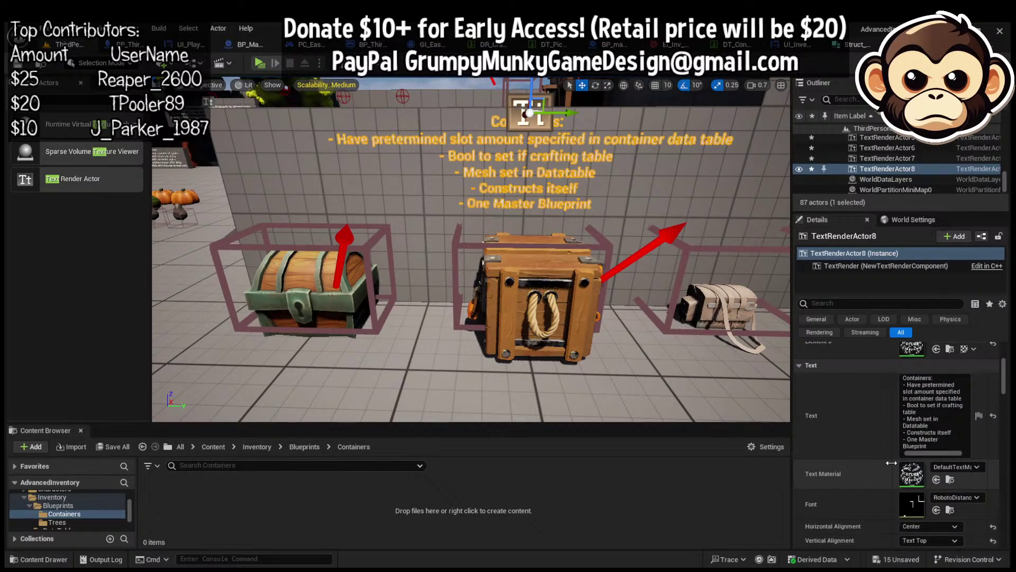
left_click(940, 445)
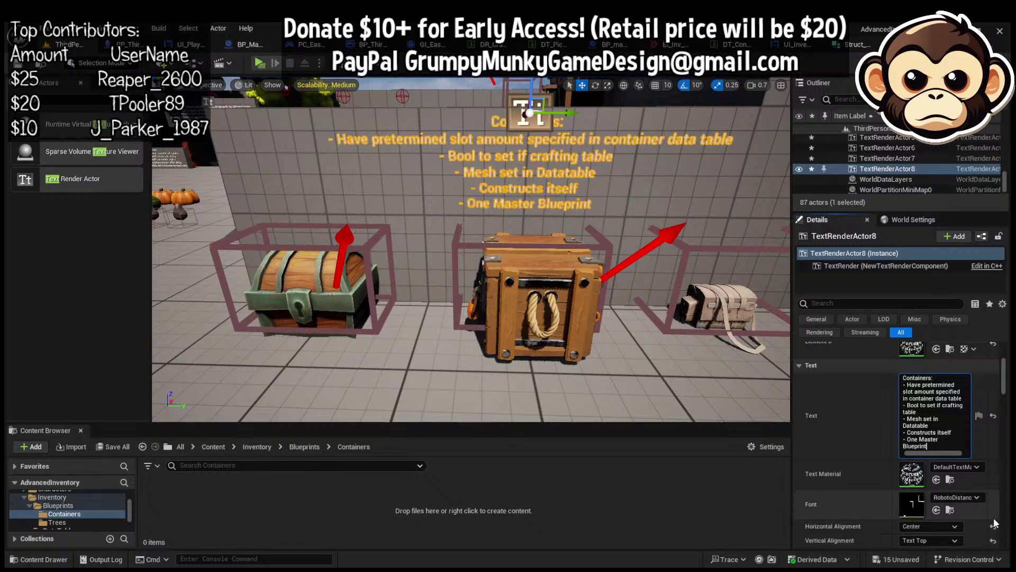
key("shift+Return")
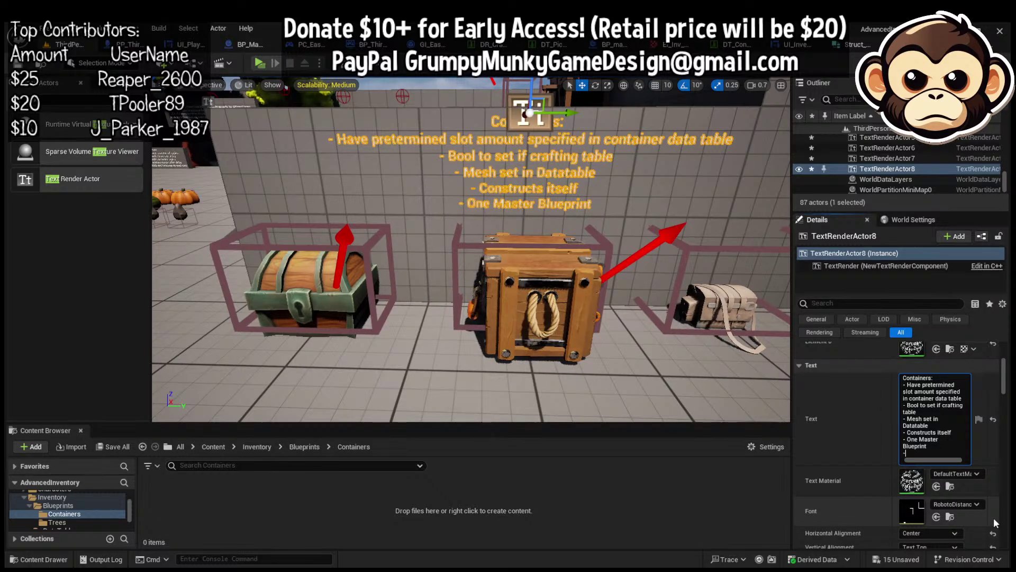
type("- Content array exposed on")
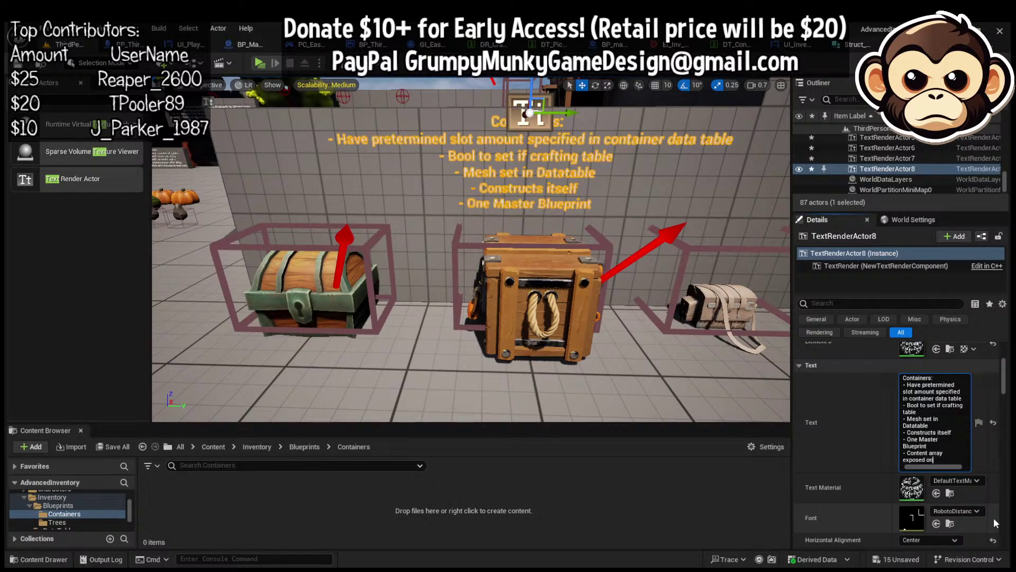
type(" spawn and insta")
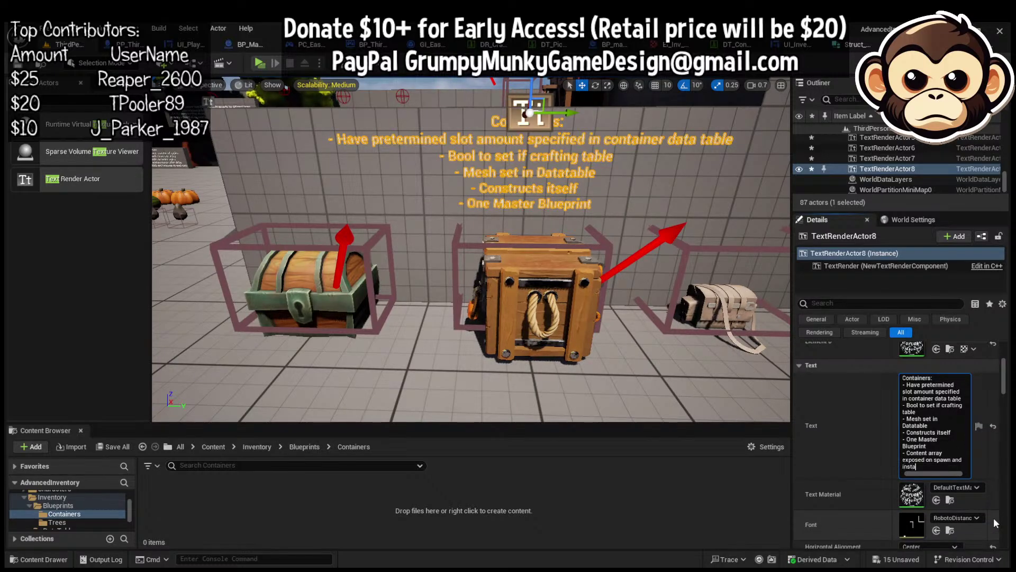
type("nce editable to pre fi")
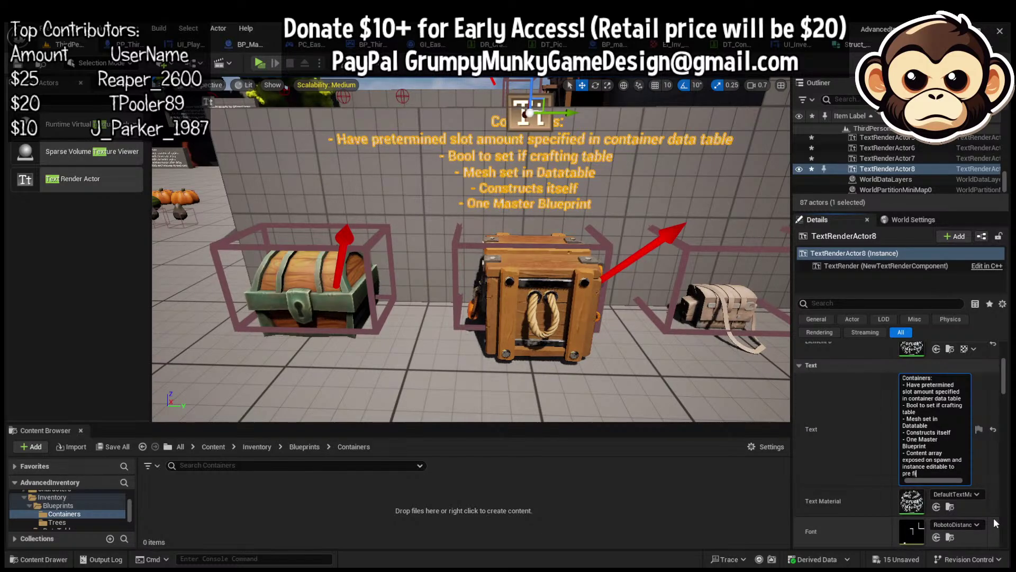
type("ll iloo")
key("BackSpace")
key("BackSpace")
key("BackSpace")
type("contents")
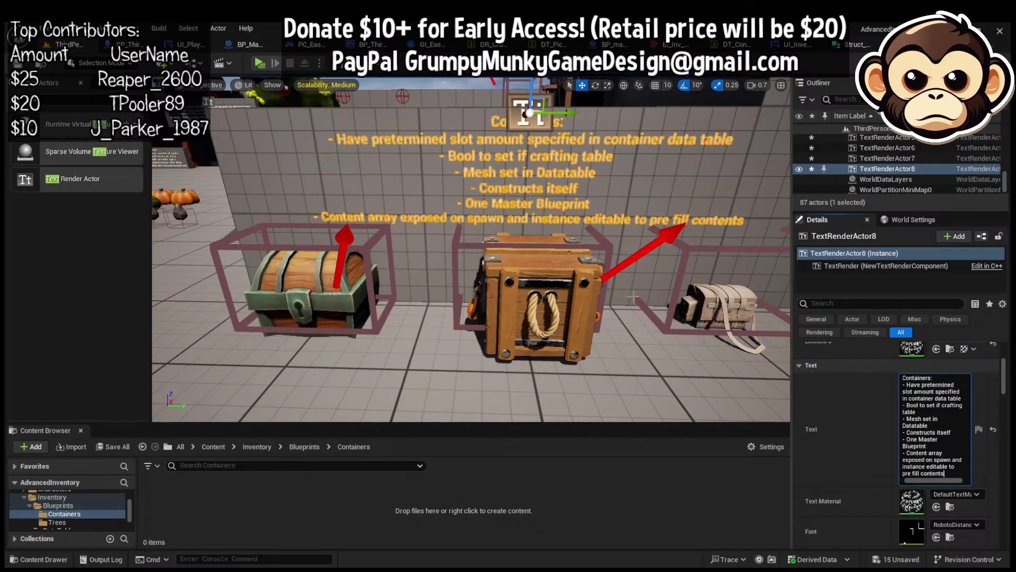
Add two elements to the middle crate's Container Contents array
left_click(575, 273)
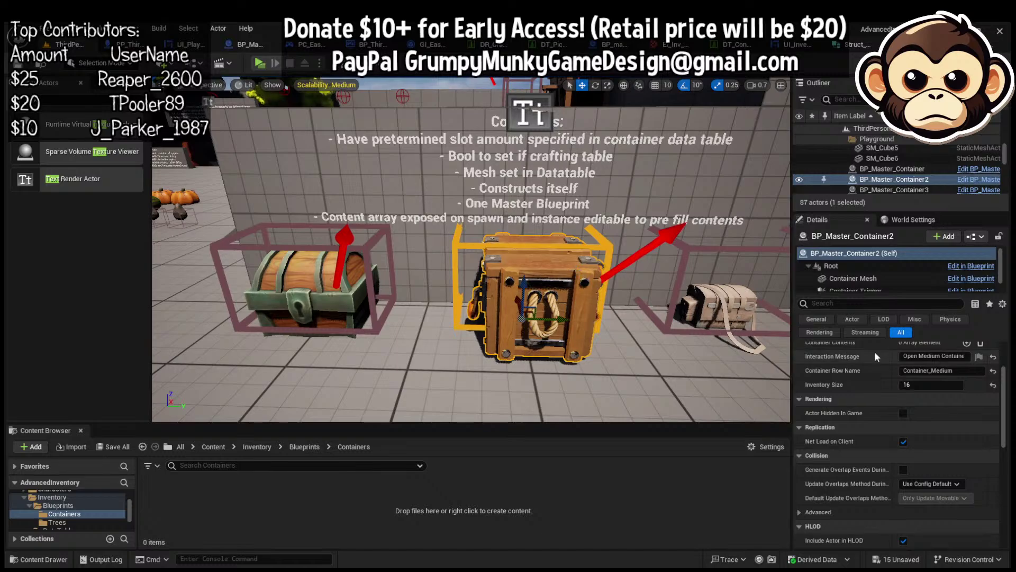
scroll(830, 371, "up", 1)
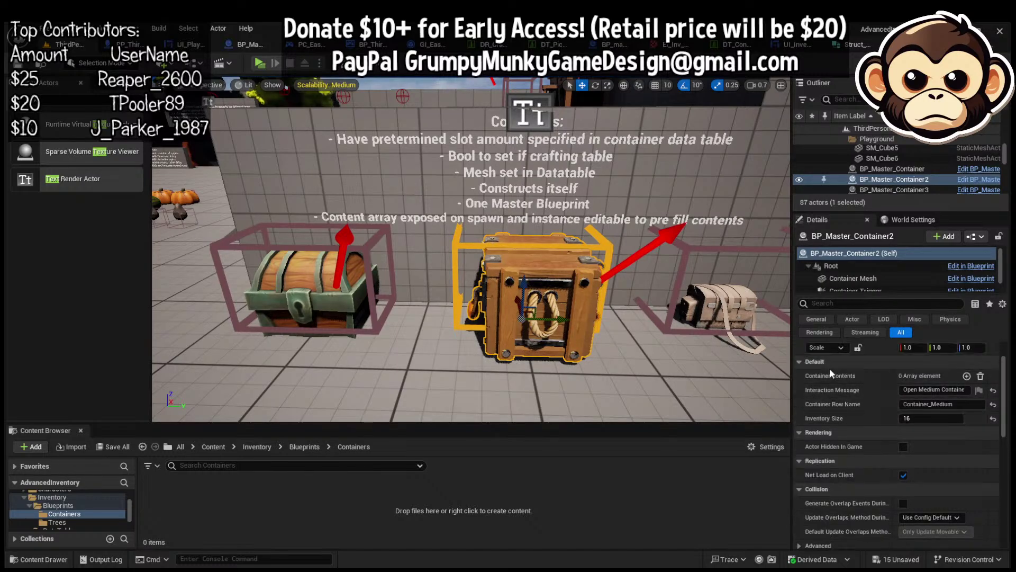
left_click(966, 375)
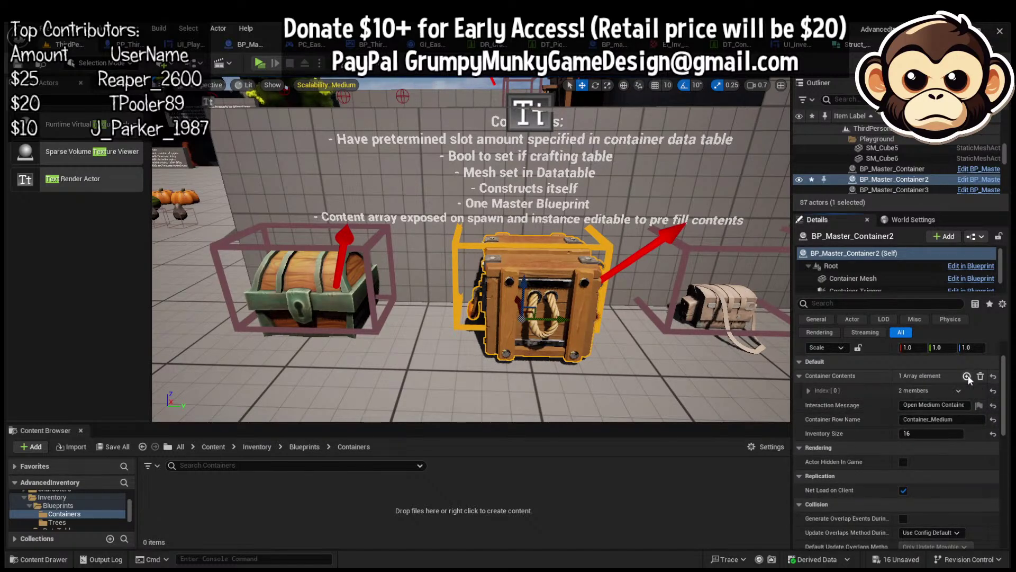
left_click(967, 376)
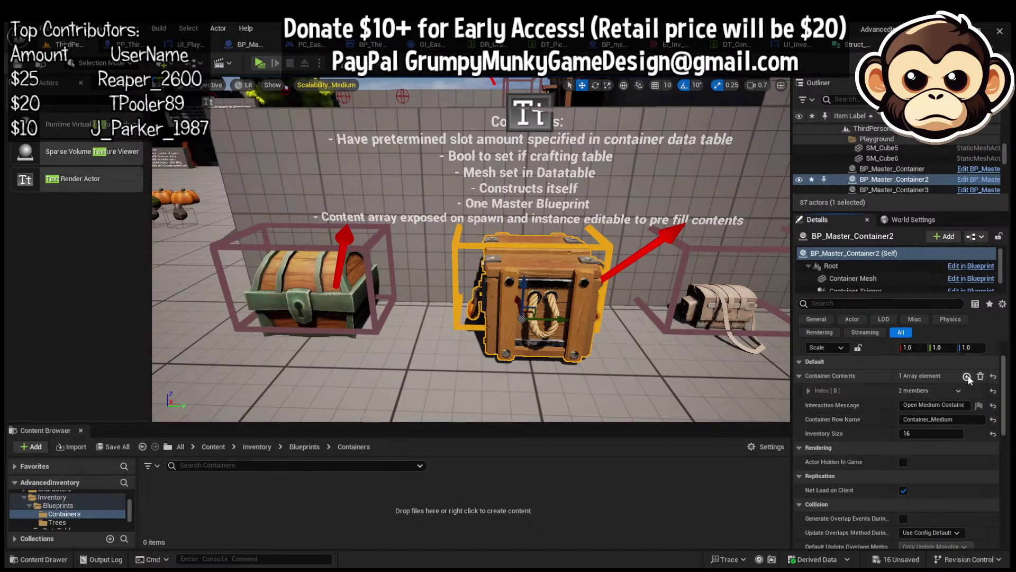
Set the crate's first content entry to item row name Wood with an amount of 6
left_click(809, 391)
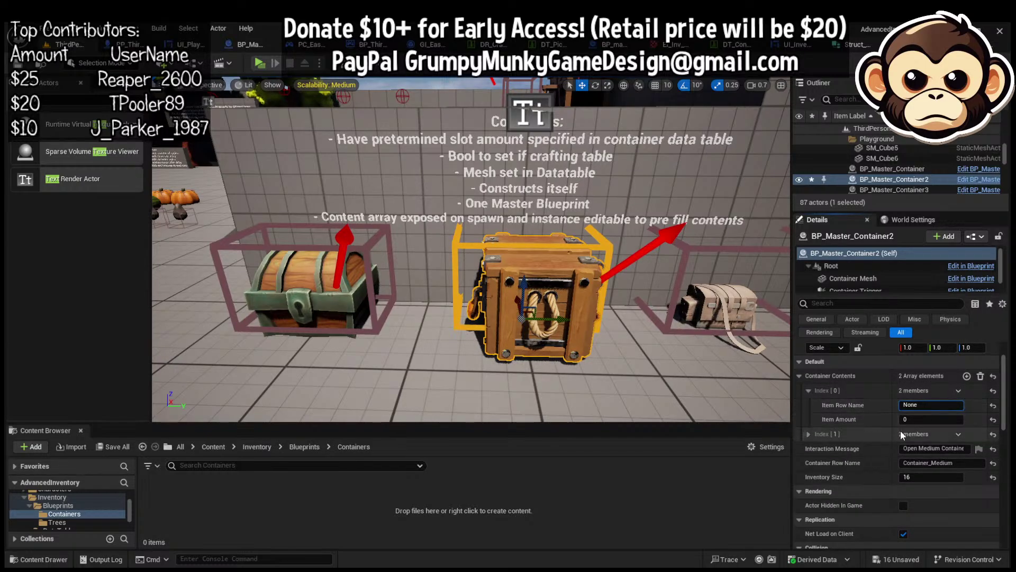
type("Wood")
key("Tab")
type("6")
key("Tab")
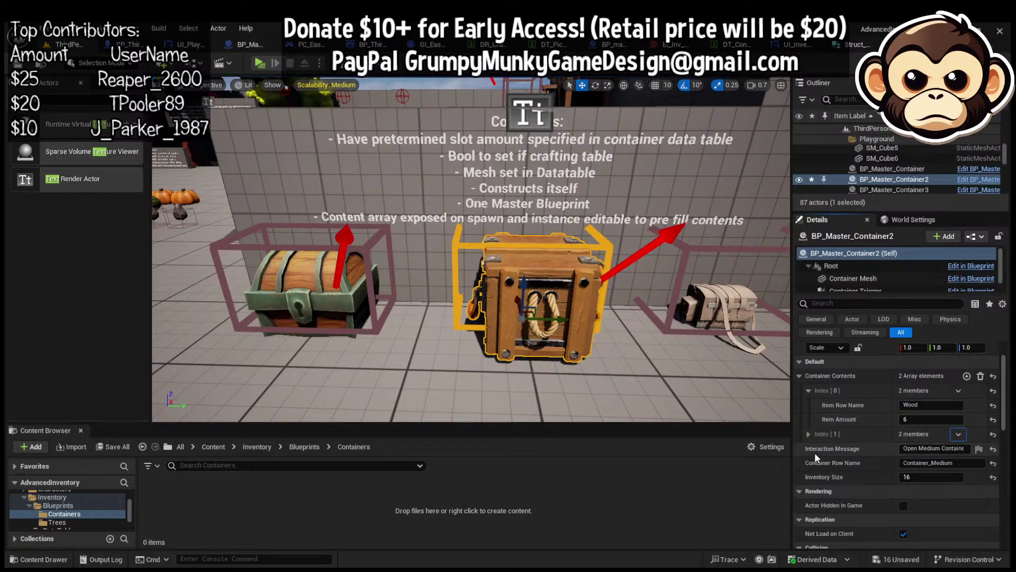
Set the crate's second content entry to item row name Melon with an amount of 3
left_click(808, 435)
left_click(937, 452)
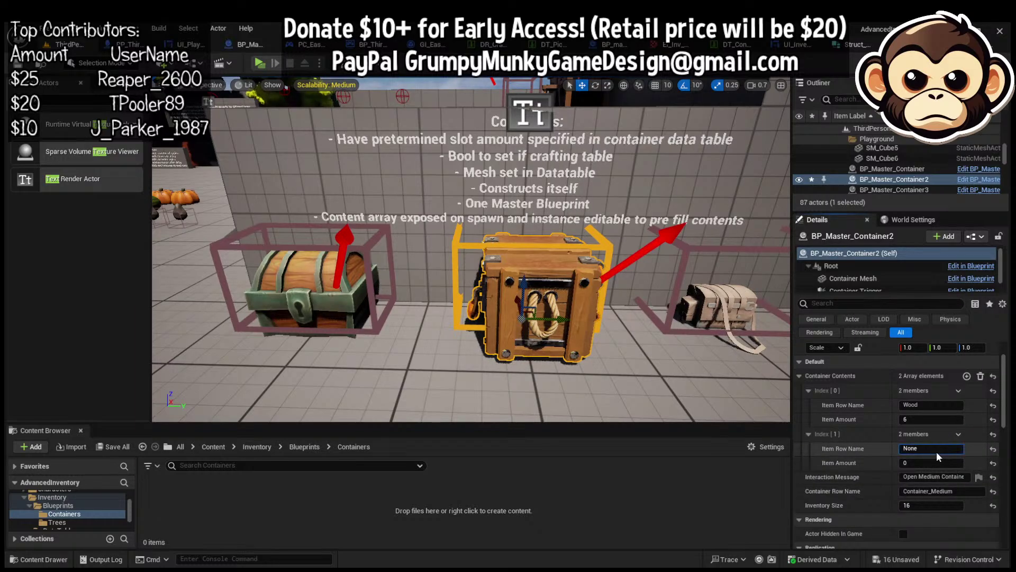
double_click(935, 452)
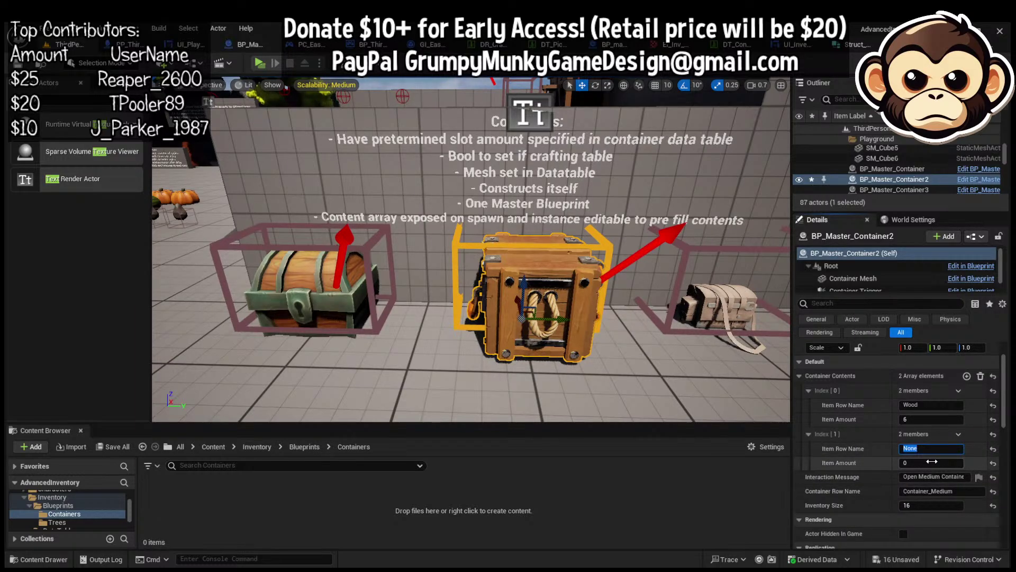
type("Melon")
key("Tab")
type("3")
key("Tab")
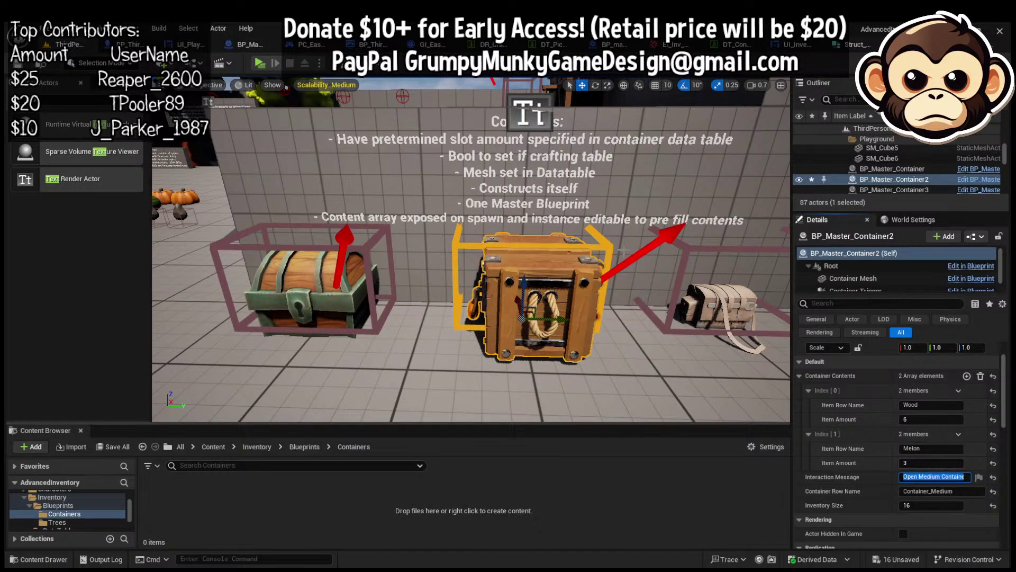
Duplicate the Containers text onto the raised platform near the crafting table and rotate the copy 90° about its vertical axis
right_click_drag(630, 276, 577, 259)
key("s")
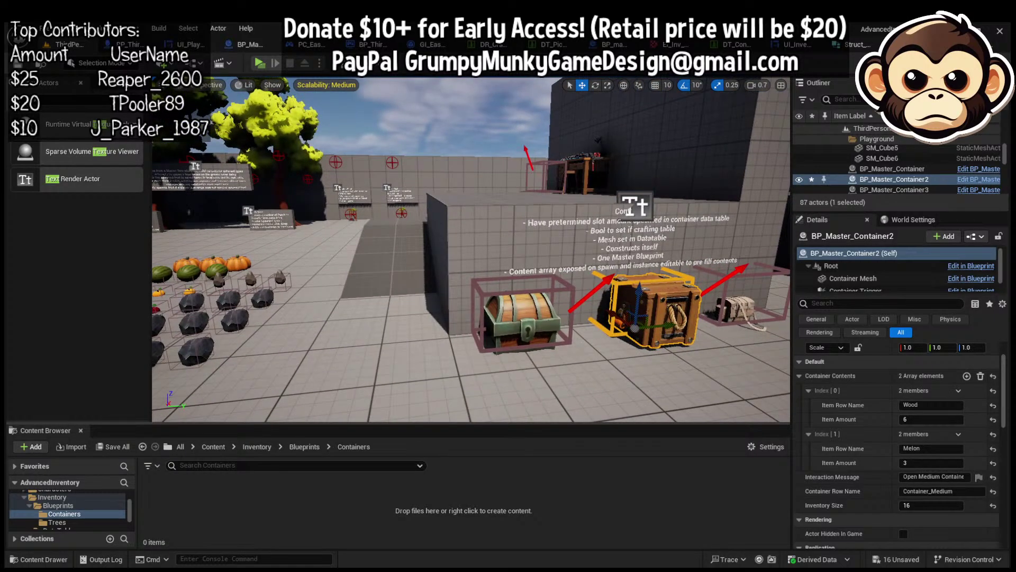
left_click(625, 342)
mouse_move(626, 342)
right_mouse_down()
mouse_move(668, 330)
mouse_move(656, 321)
mouse_move(627, 341)
right_mouse_up()
key("w")
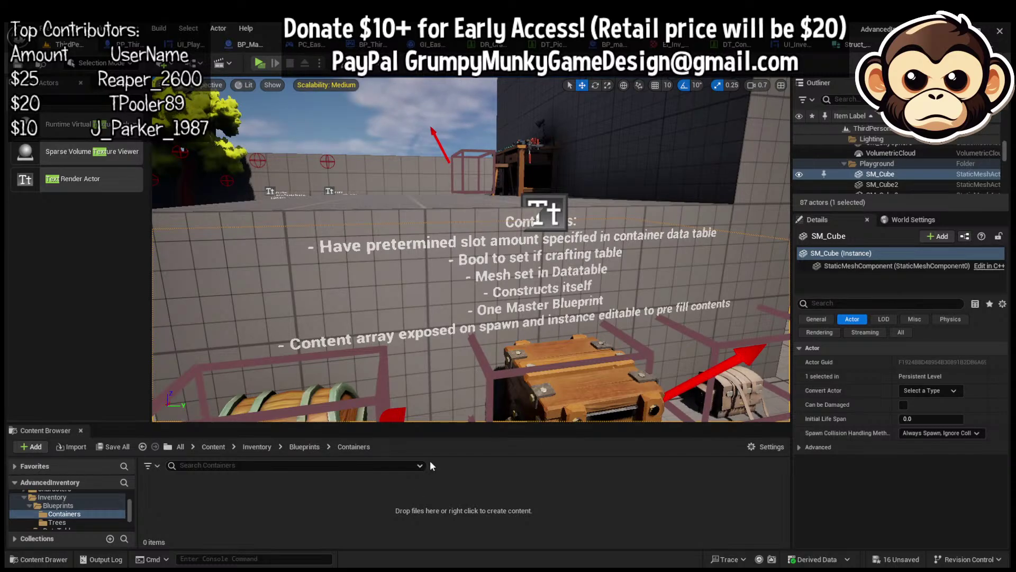
key("s")
right_click_drag(450, 297, 482, 286)
key("w")
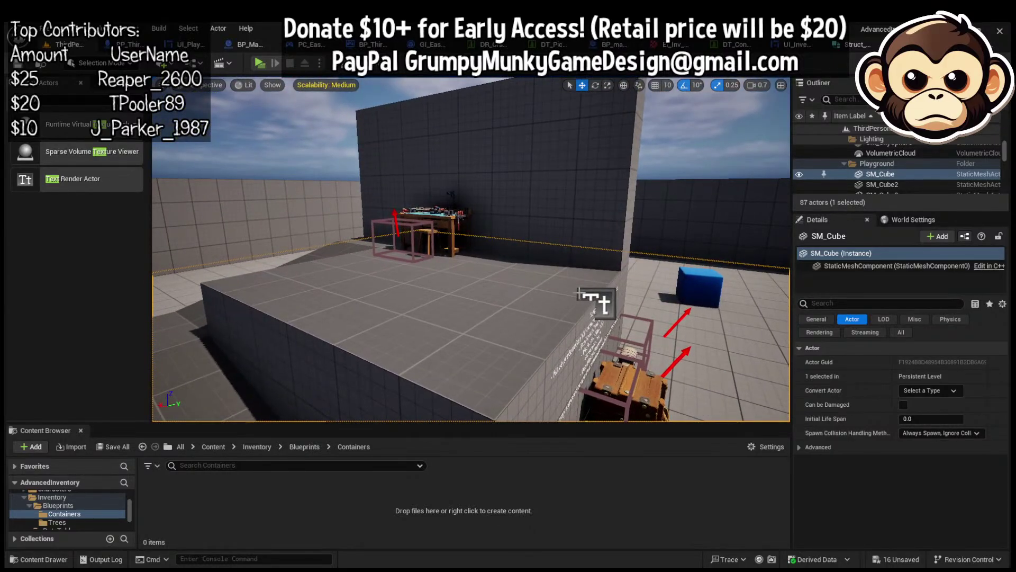
left_click(603, 301)
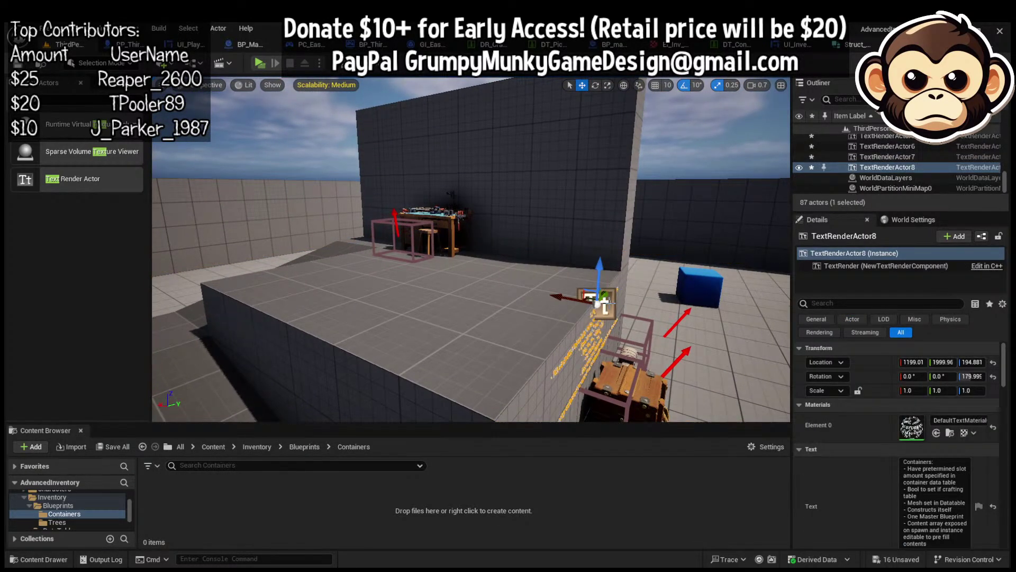
left_click_drag(604, 300, 429, 267, "alt")
key("e")
key("f")
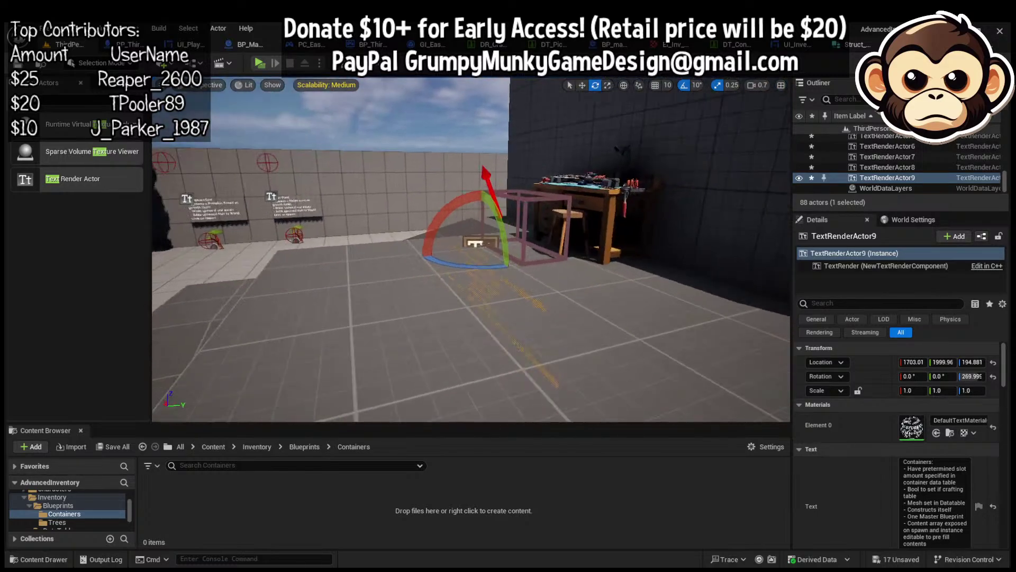
Move the copied text up and against the dark wall behind the crafting table, at about Y 2198 and Z 444
key("w")
left_click_drag(460, 236, 458, 81)
mouse_move(457, 111)
right_mouse_down()
mouse_move(424, 148)
mouse_move(450, 111)
right_mouse_up()
key("s")
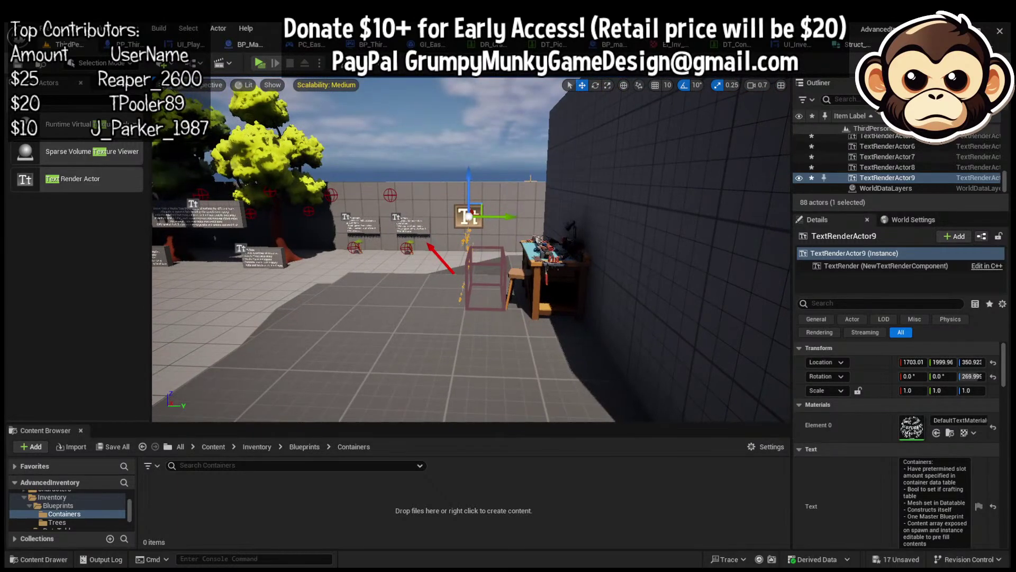
left_click_drag(506, 217, 621, 222)
key("w")
right_click_drag(610, 215, 598, 248)
key("a")
right_click_drag(698, 177, 698, 177)
mouse_move(414, 185)
left_mouse_down()
mouse_move(399, 179)
mouse_move(407, 183)
left_mouse_up()
right_click_drag(407, 182, 406, 182)
left_click_drag(424, 222, 417, 120)
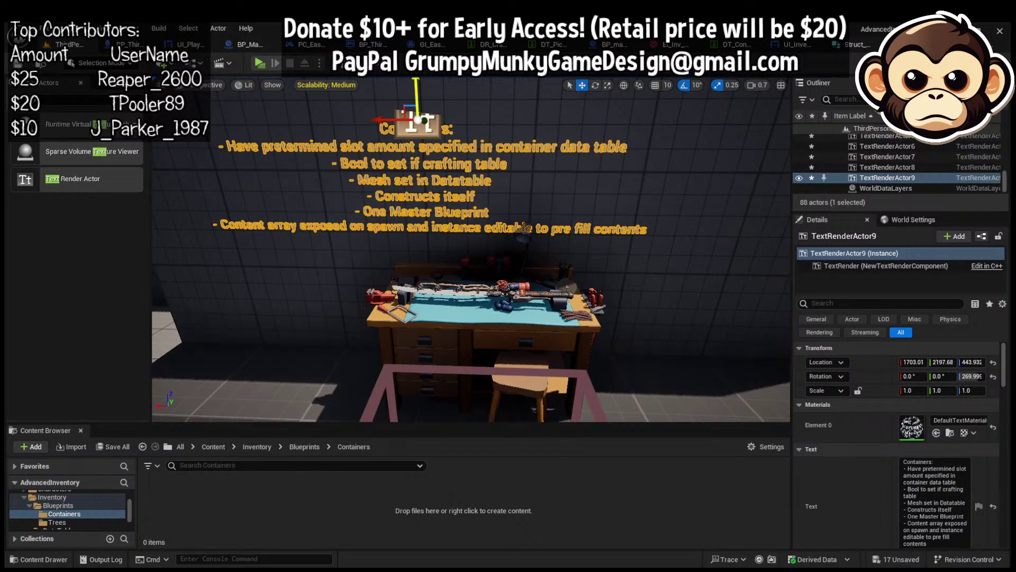
Raise the copied text to about Z 465 and slide it along the wall to about X 1643, centred above the crafting table
key("f")
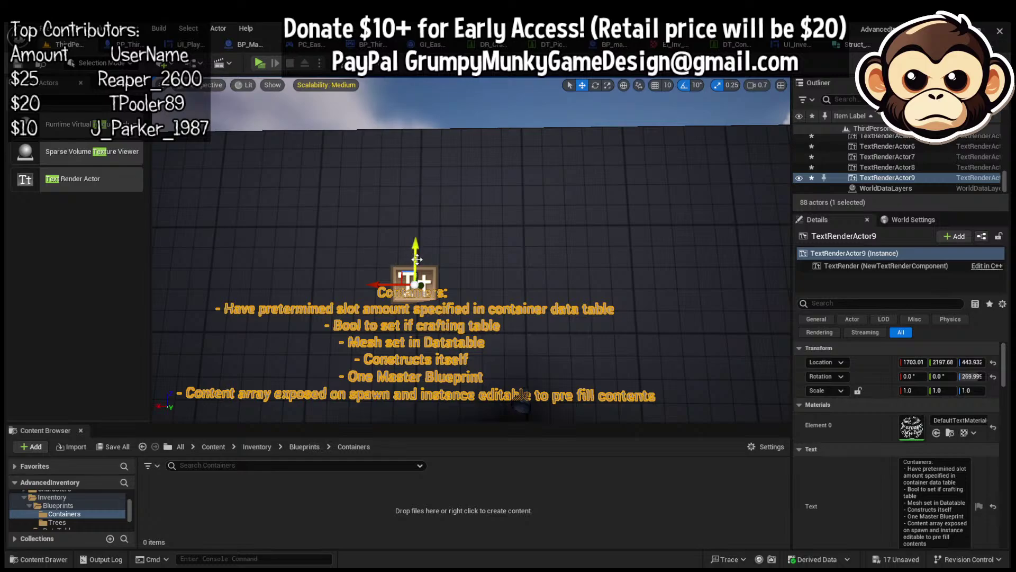
left_click_drag(418, 255, 416, 233)
right_click_drag(417, 233, 417, 236)
key("s")
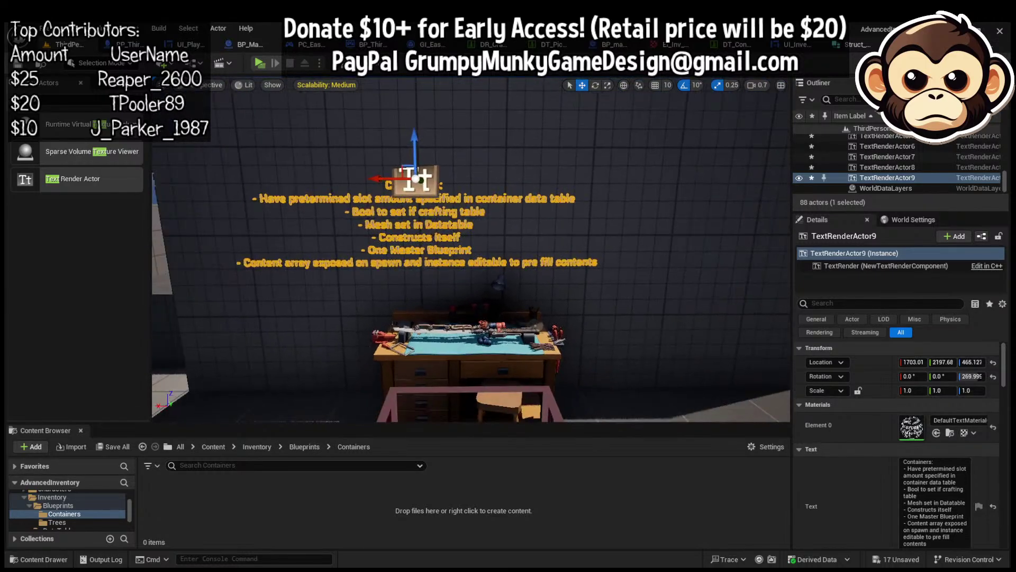
left_click_drag(382, 181, 435, 197)
Replace the copied sign's text with a Crafting System heading and lines explaining ingredient slots, recipe matching, outputs and 9-index recipe arrays with a wood example
left_click(947, 509)
key("ctrl+a")
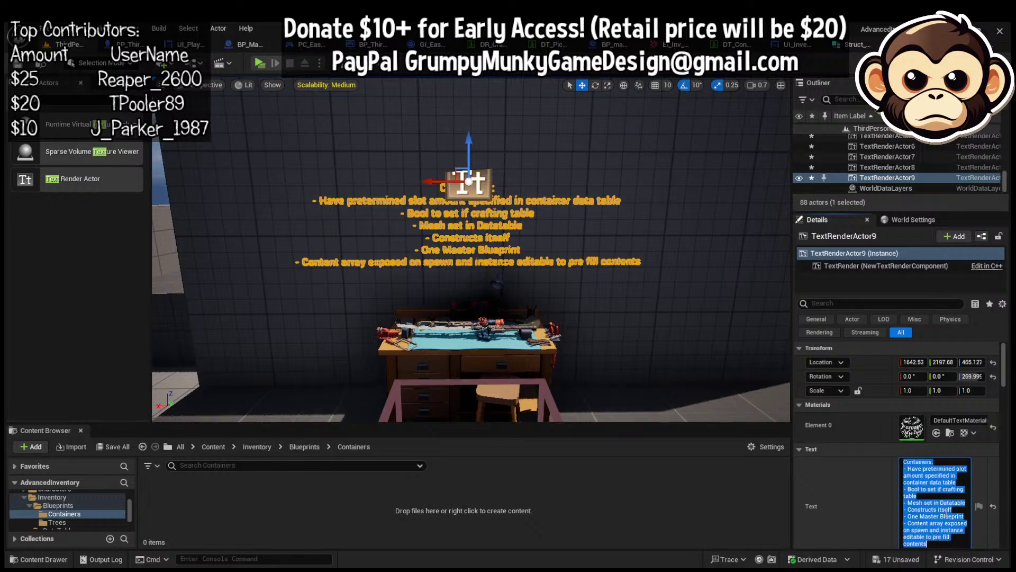
type("Craf")
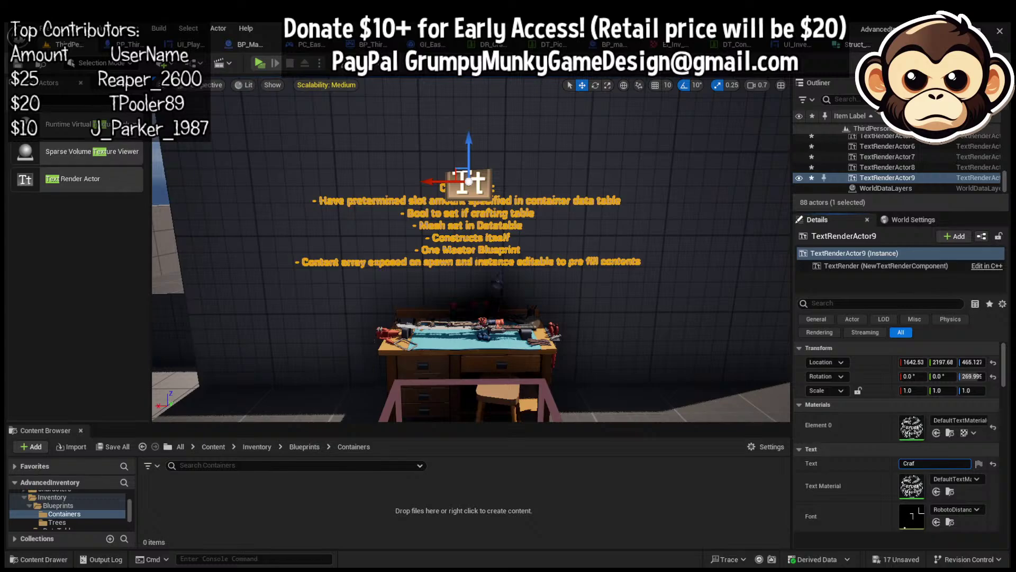
left_click(939, 463)
type("Crafting System - Works the same as Minecraft, drag your ingredients into the crafting window in the correct slots and hit craft - It will cycle through recipes (in datable crafting recipes) looking for a match to its grid layout - When it finds a match, removes the ingredient items and adds the output item specified in the recipe data table - Recipes are stored as Arrays of 9 indexes, with each index representing the contents of the crafting grid - for example, one wood in each of the top 3 slots and the remaining empty would be stored Wood, Wood, Wood, Empty, Empty, Empty, Empty, Empty, Empty in the array")
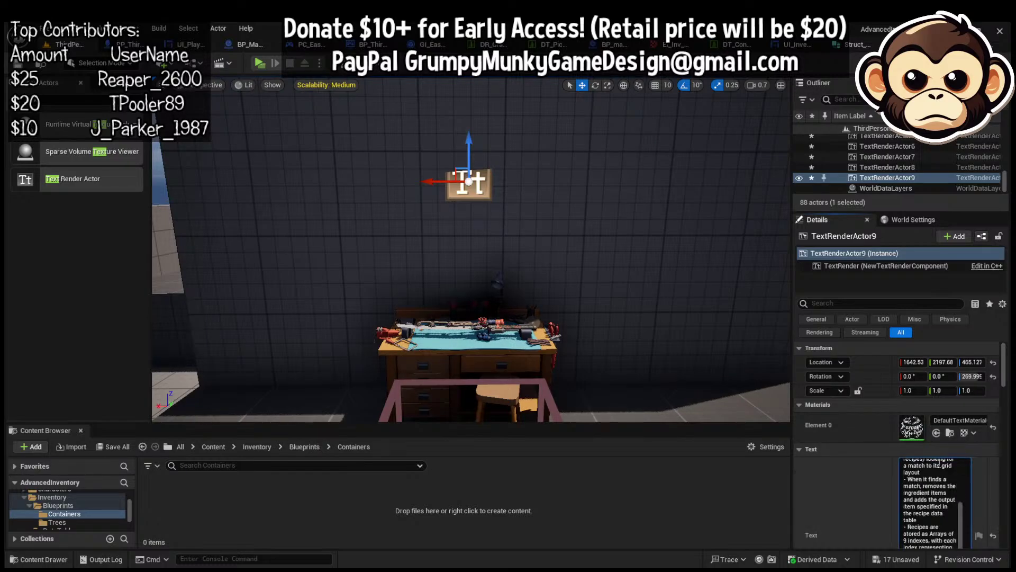
Check how the Crafting System text reads on the wall above the crafting table with the editor overlays hidden
mouse_move(585, 244)
right_mouse_down()
mouse_move(586, 235)
mouse_move(575, 243)
right_mouse_up()
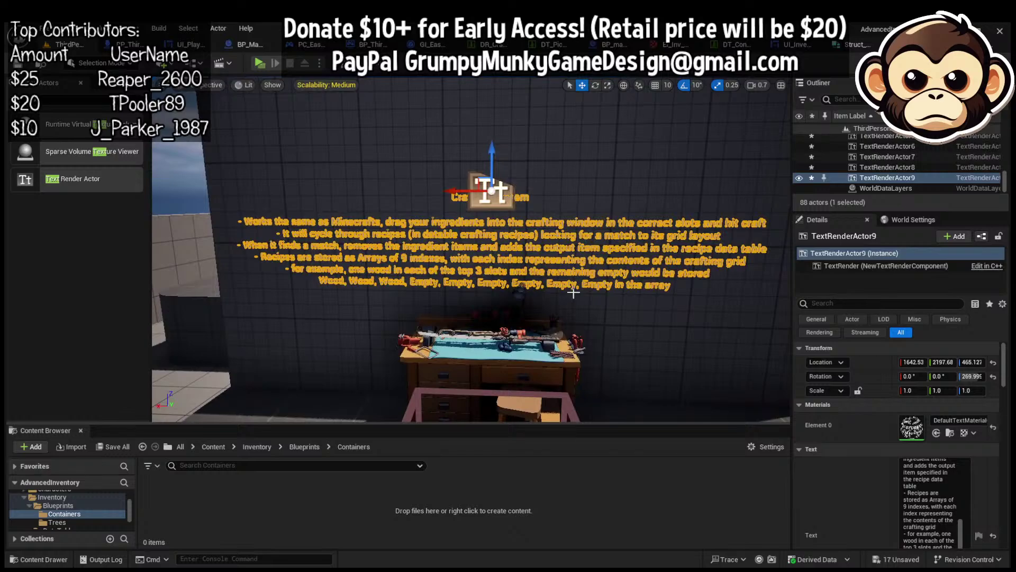
key("g")
right_click_drag(573, 293, 565, 309)
key("w")
scroll(573, 295, "down", 4)
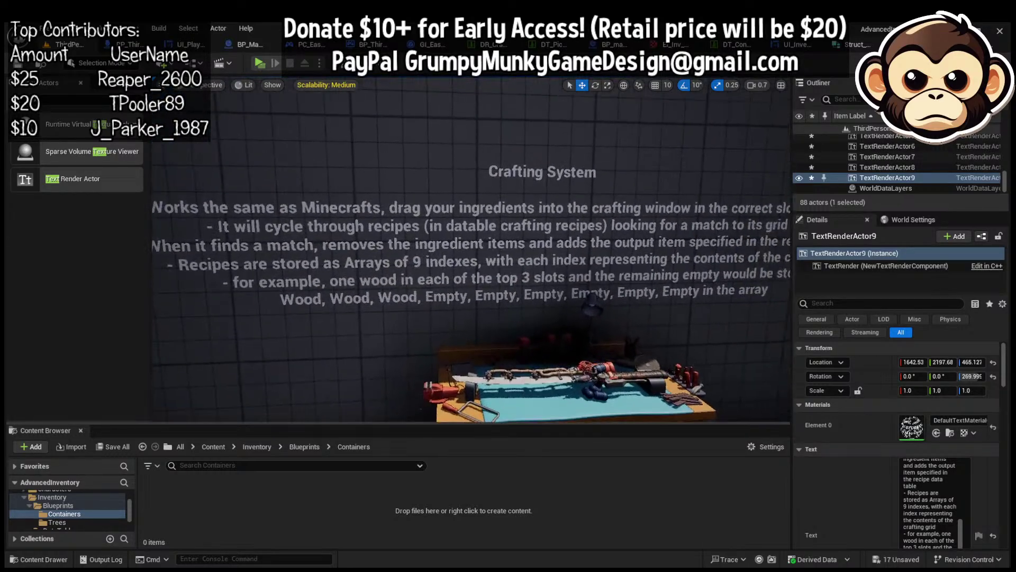
key("d")
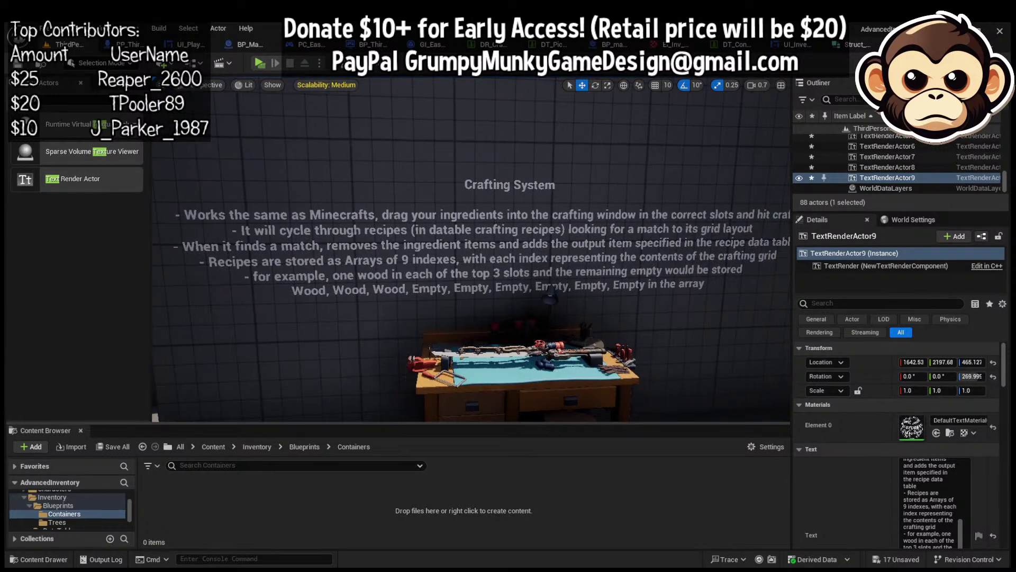
right_click_drag(572, 294, 573, 296)
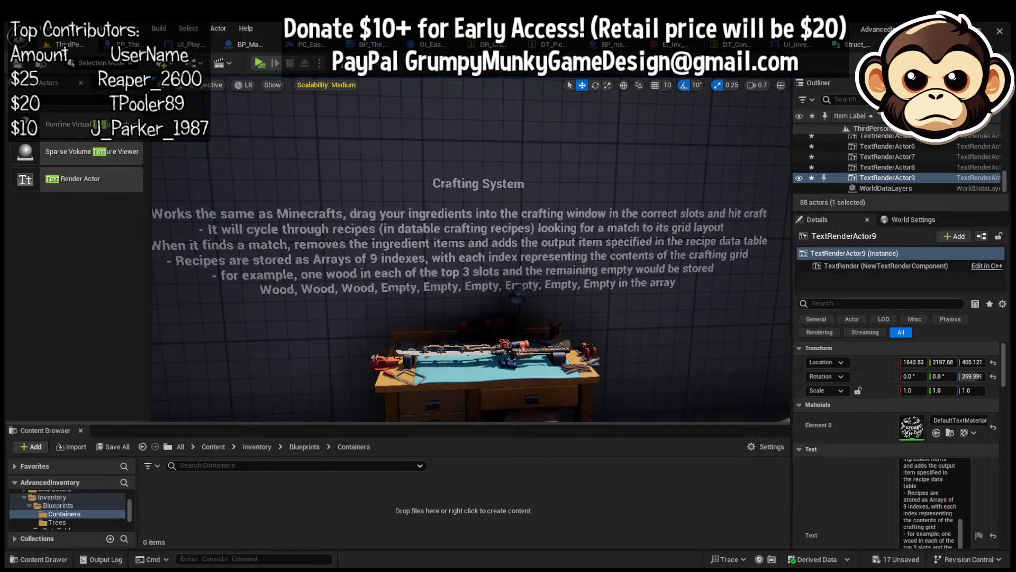
key("s")
right_click_drag(573, 296, 568, 315)
key("w")
key("g")
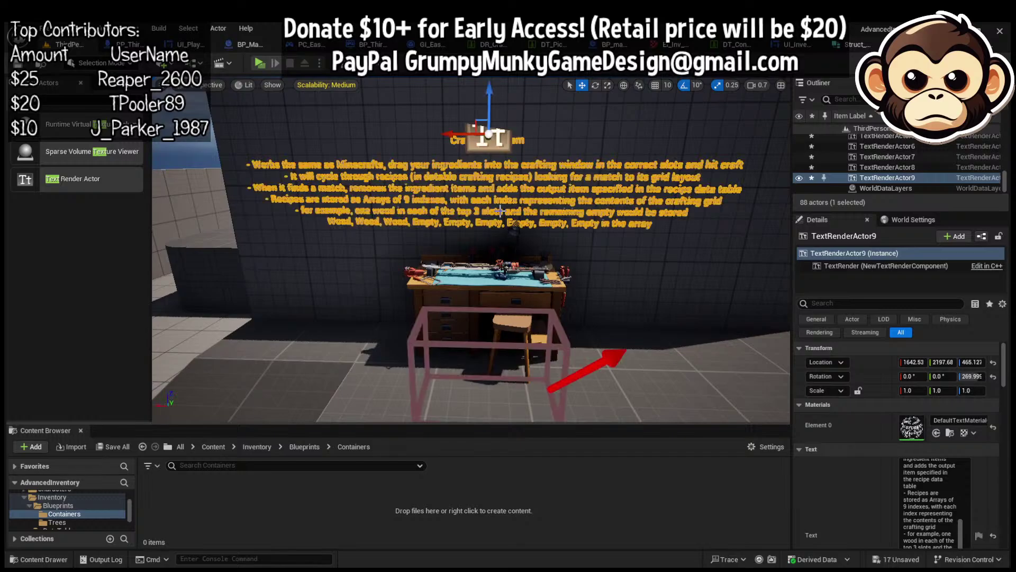
Select the crafting table together with its sign and slide both along the wall towards its centre
left_click(492, 287)
key("f")
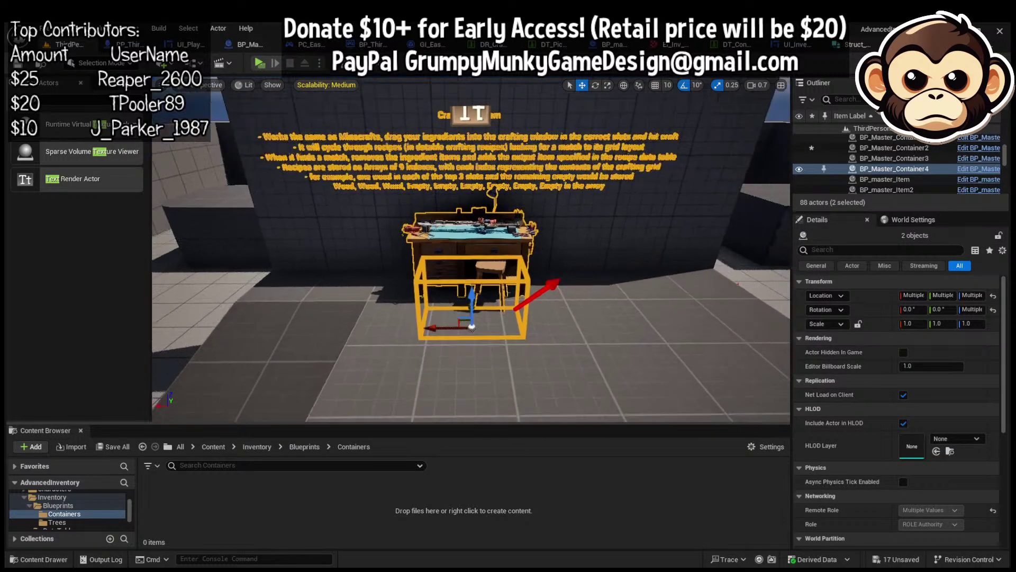
left_click_drag(444, 317, 500, 321)
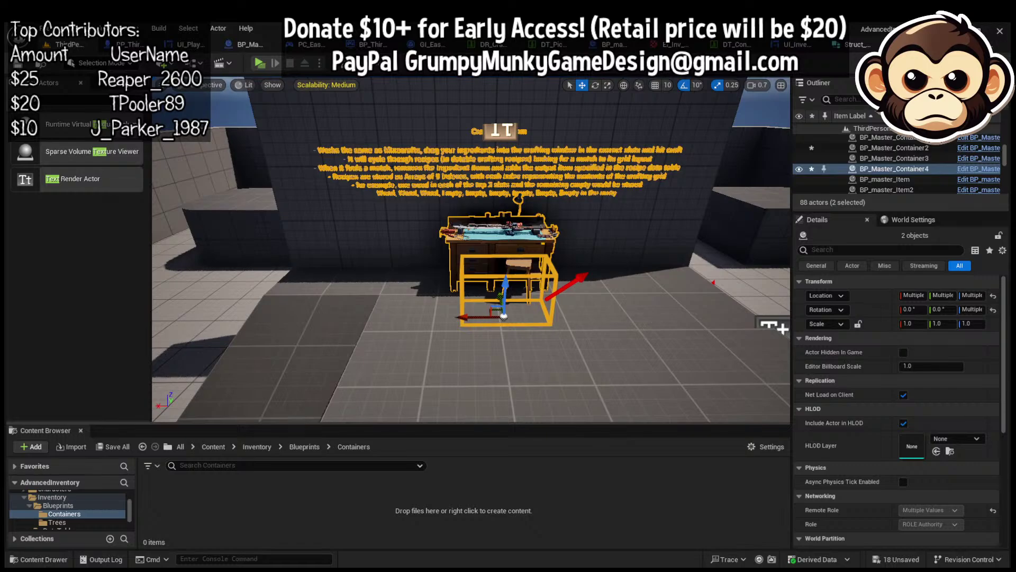
Deselect the crafting table and its sign, and save all unsaved level changes
left_click(650, 323)
key("s")
right_click_drag(648, 325, 693, 315)
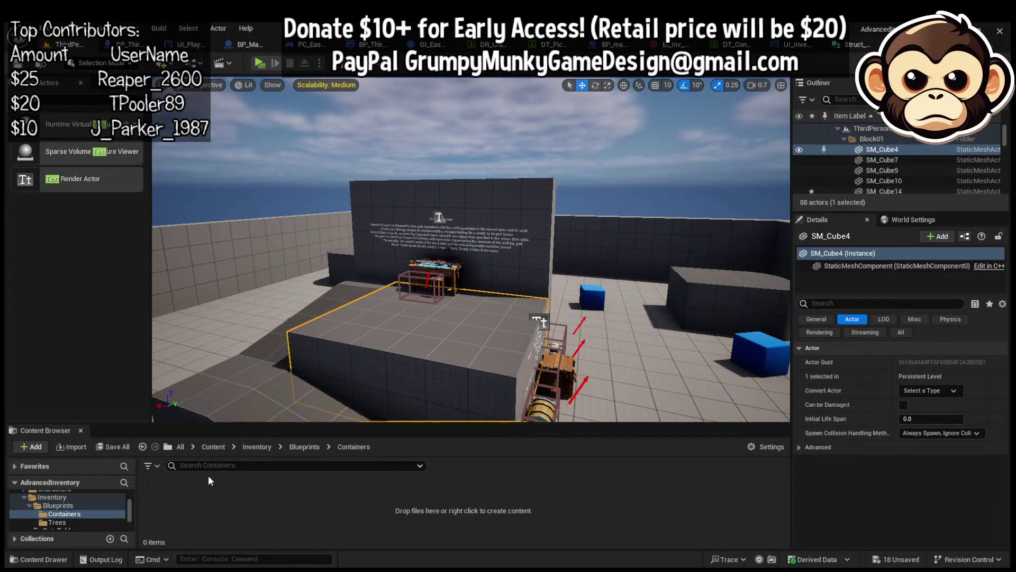
left_click(113, 447)
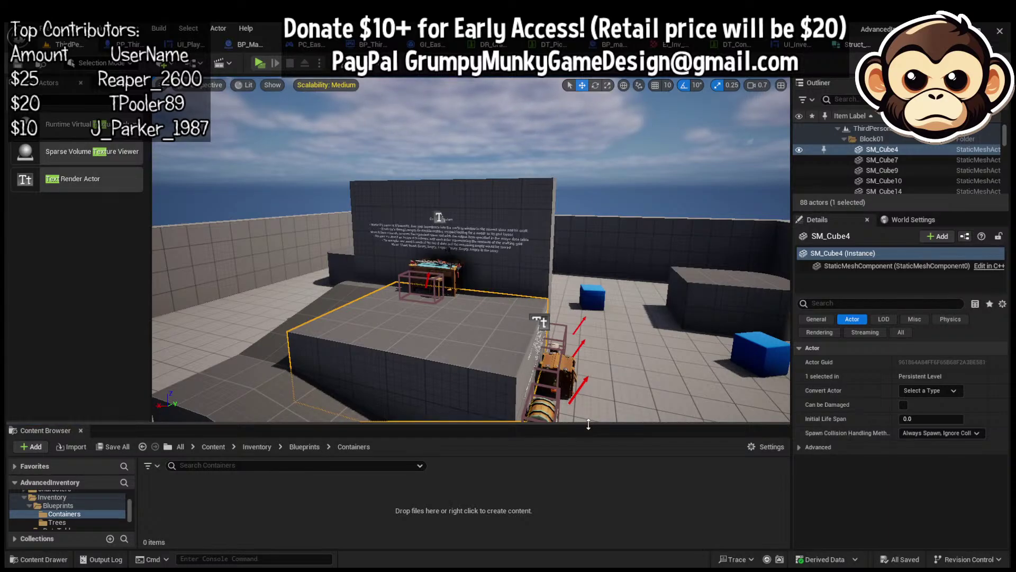
Look over the finished level layout, play-test it in the two preview windows by interacting with objects, and stop the session
key("s")
right_click_drag(599, 300, 540, 339)
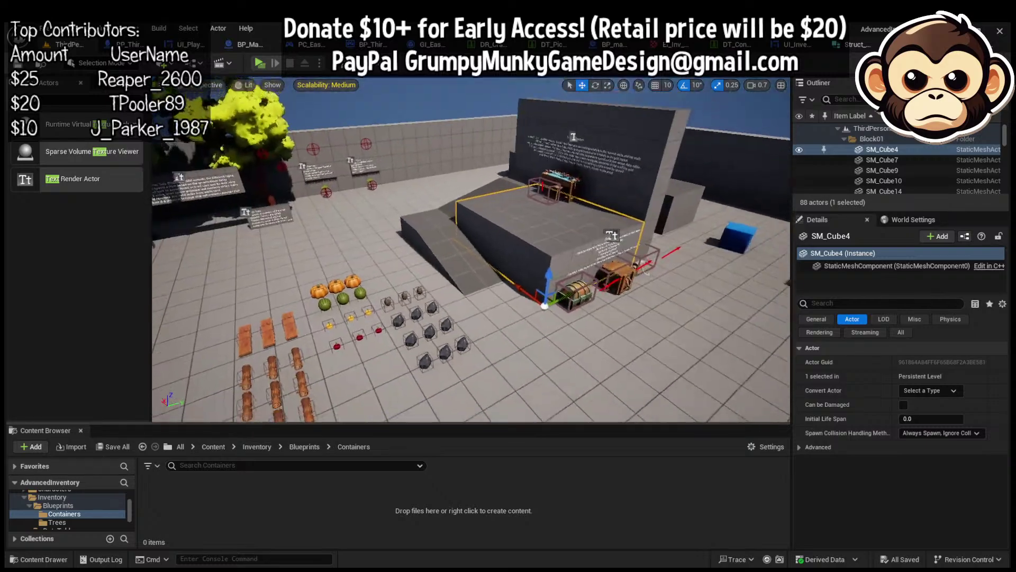
right_click_drag(562, 305, 603, 307)
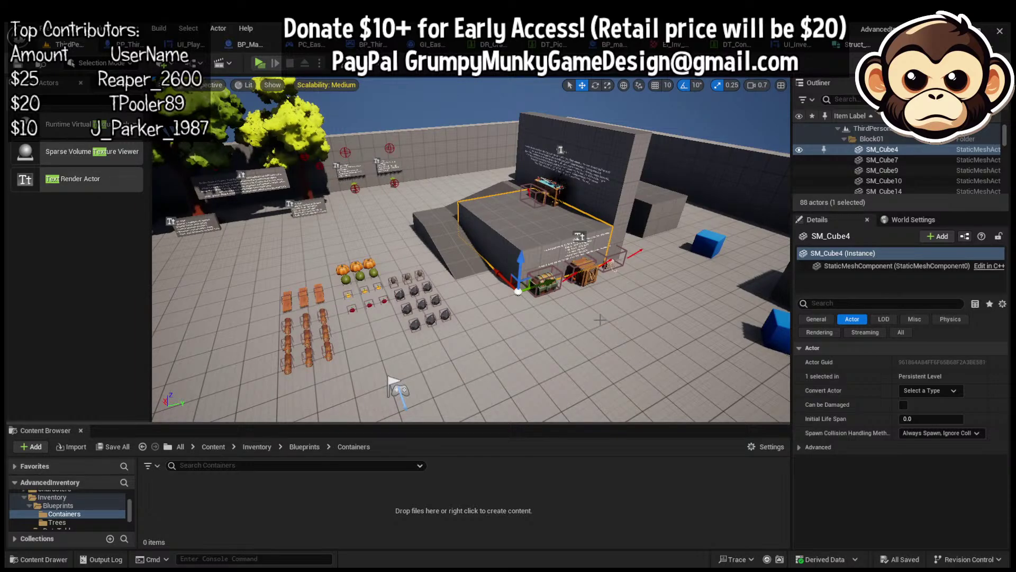
right_click_drag(675, 118, 636, 119)
key("w")
key("d")
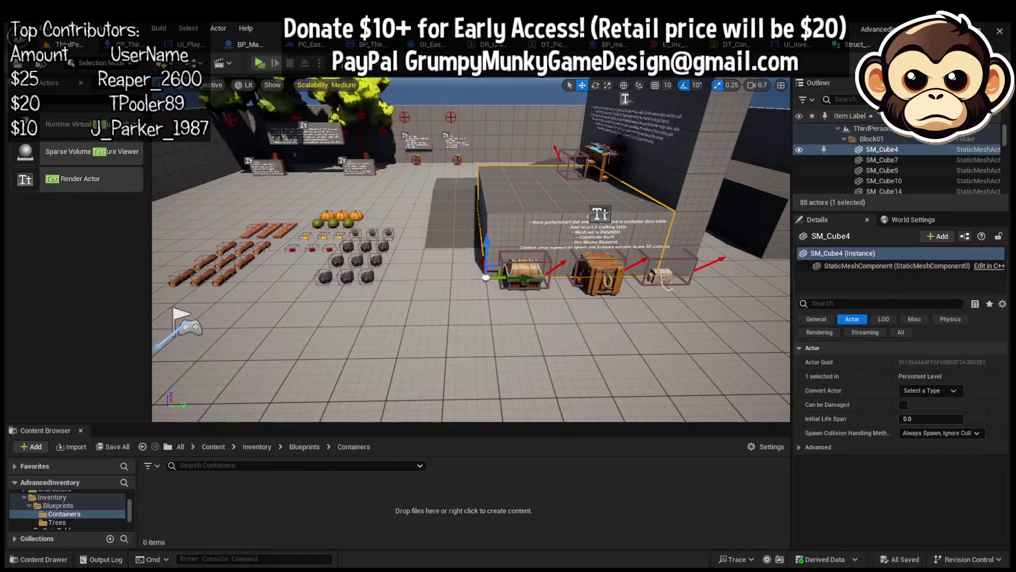
left_click(259, 64)
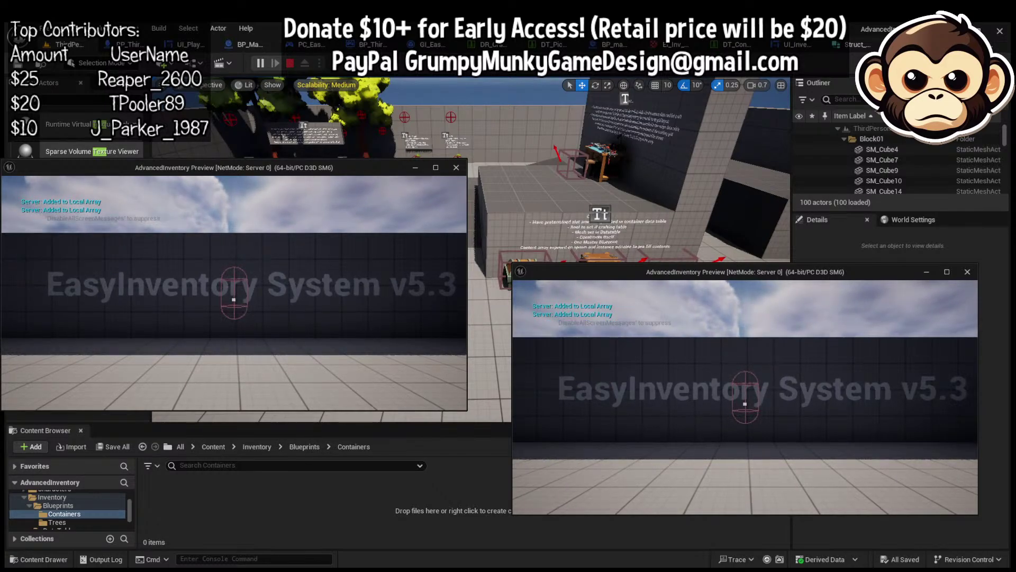
key("e")
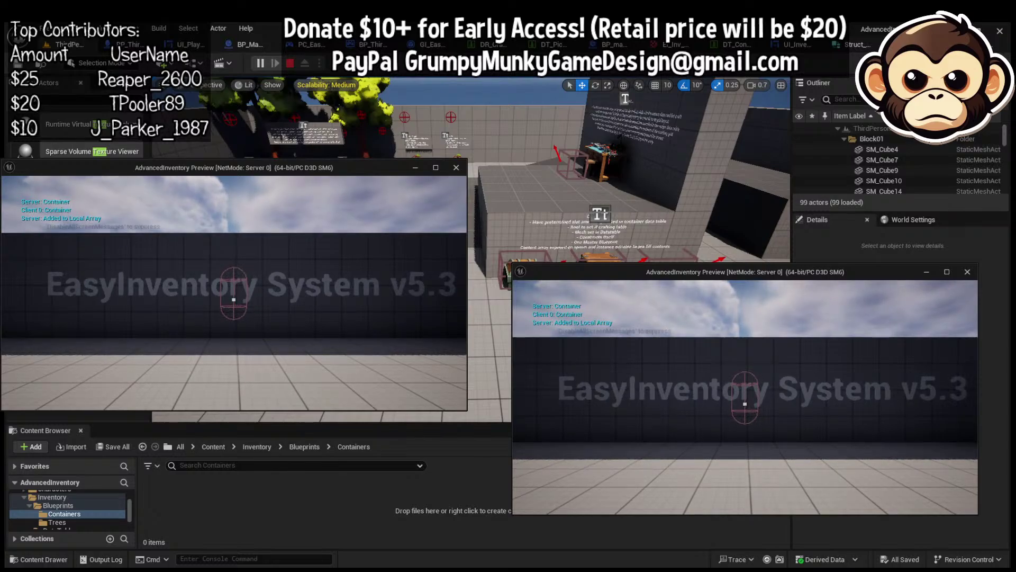
key("e")
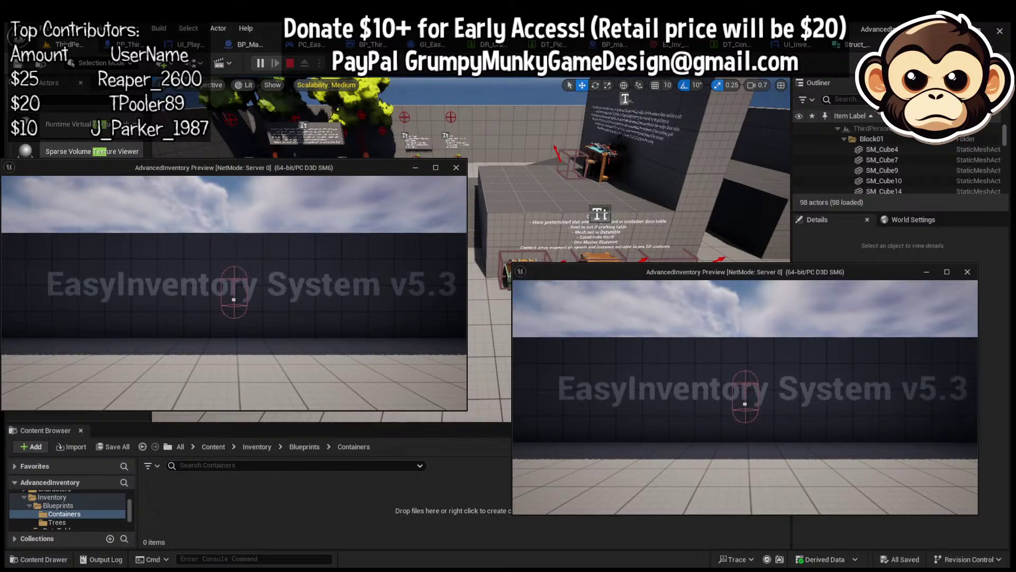
key("Escape")
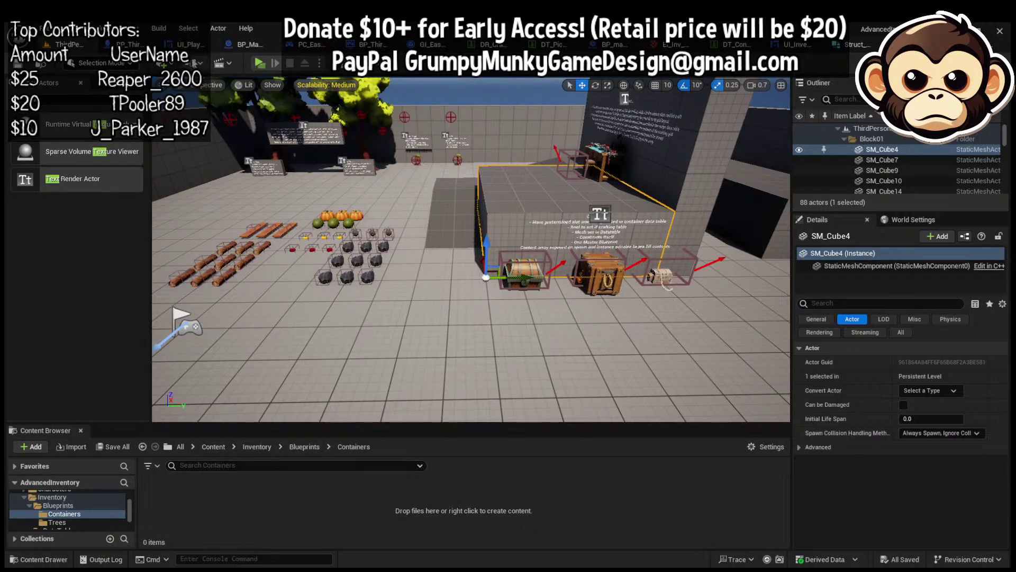
Open the UI_PlayerInventory widget blueprint and review the Set Up Inventory Grid function's node flow
left_click(183, 44)
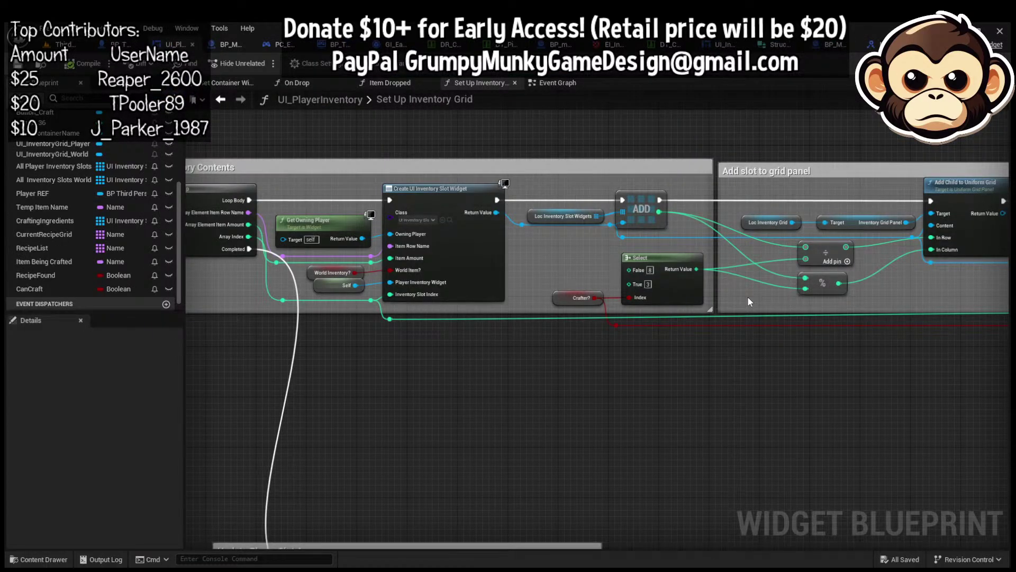
scroll(731, 296, "down", 5)
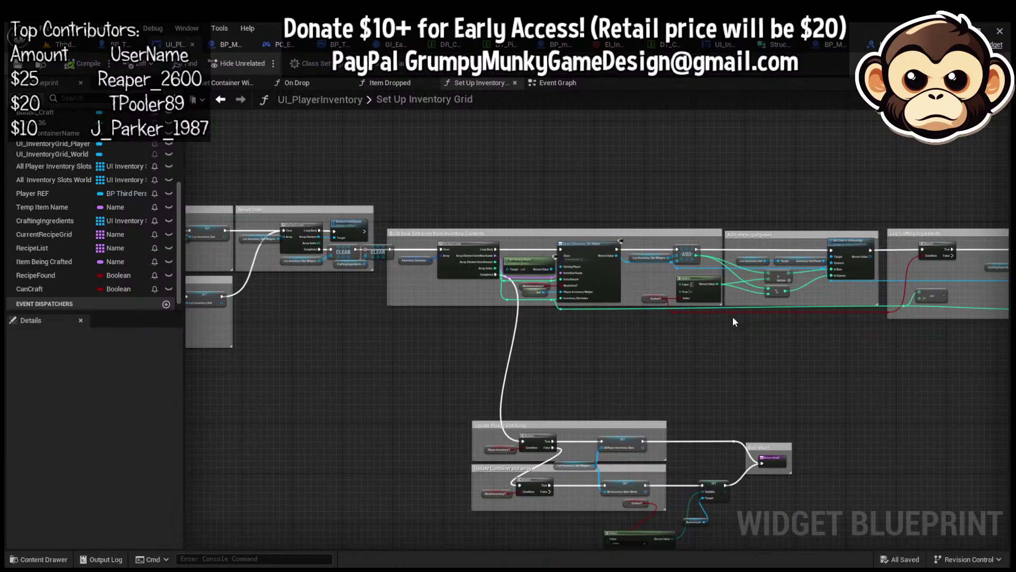
right_click_drag(734, 339, 720, 315)
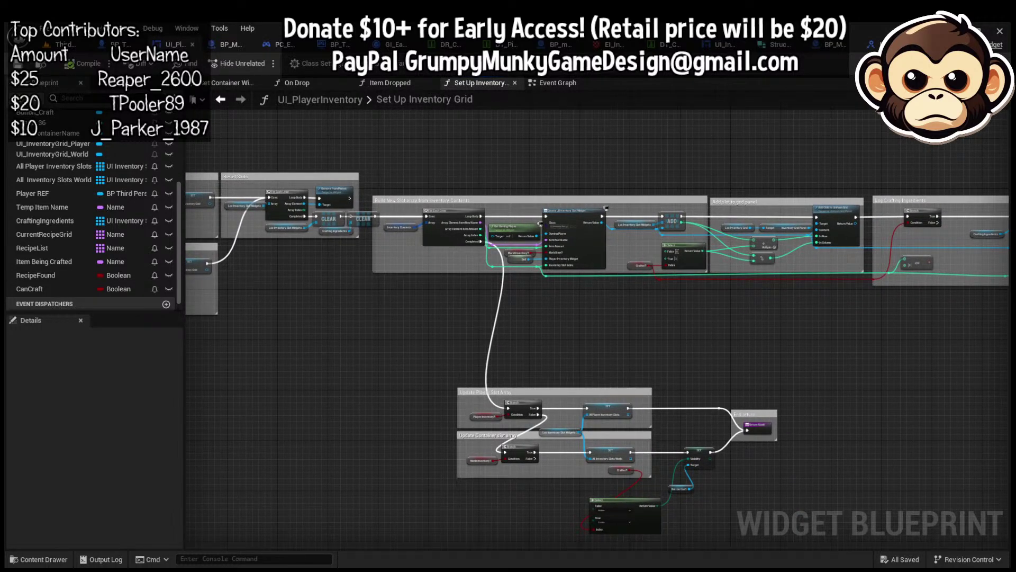
right_click_drag(740, 329, 756, 371)
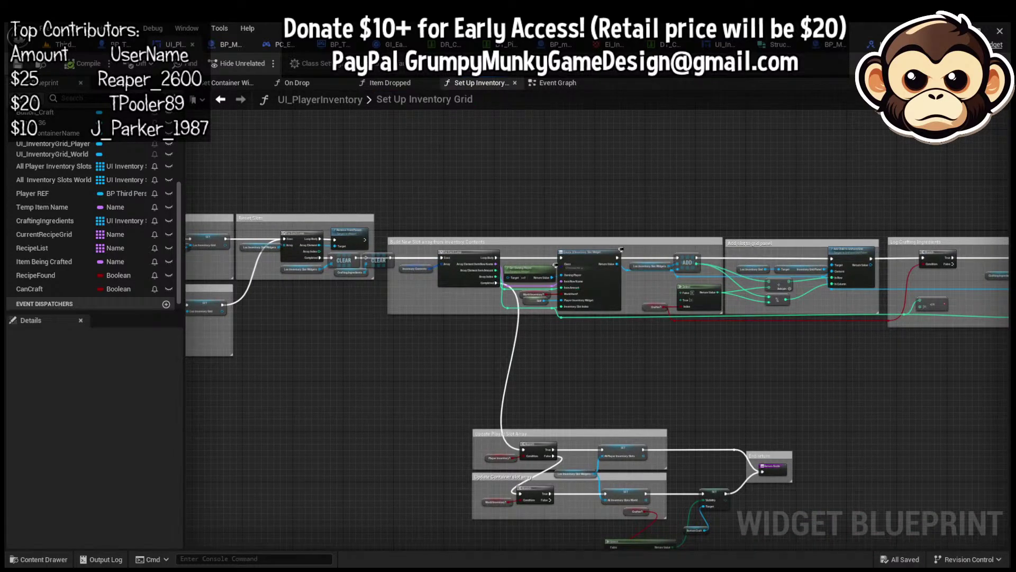
In the widget designer, find UI Inventory Slot and add it to VerticalBox_Slots_1 below the container inventory grid
left_click(556, 83)
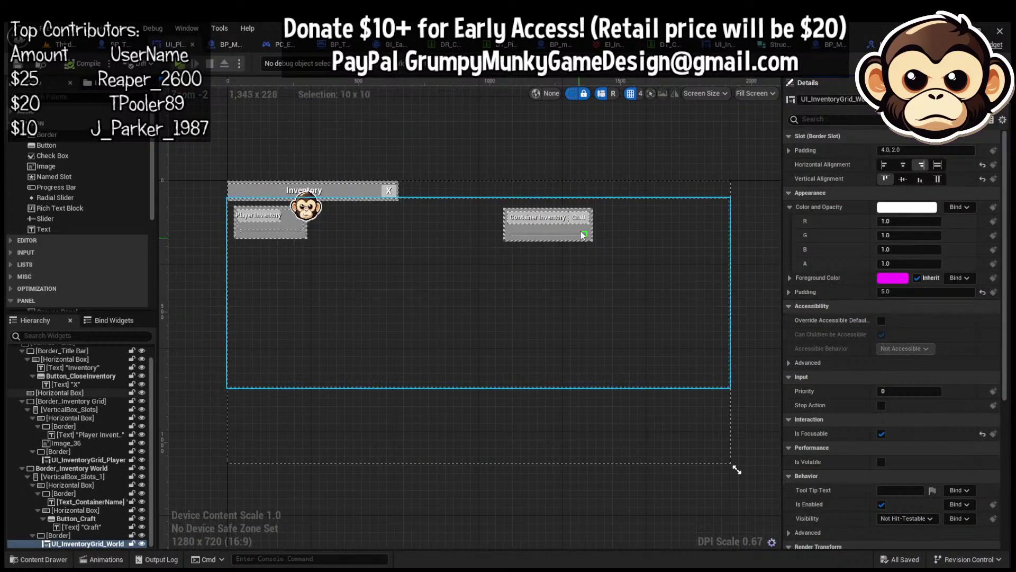
scroll(582, 234, "up", 9)
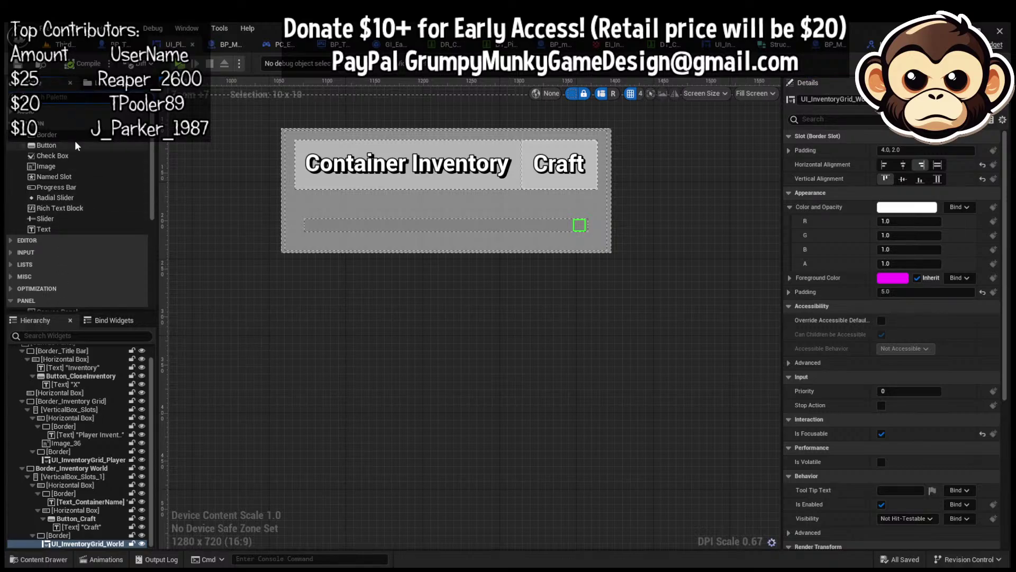
type("item")
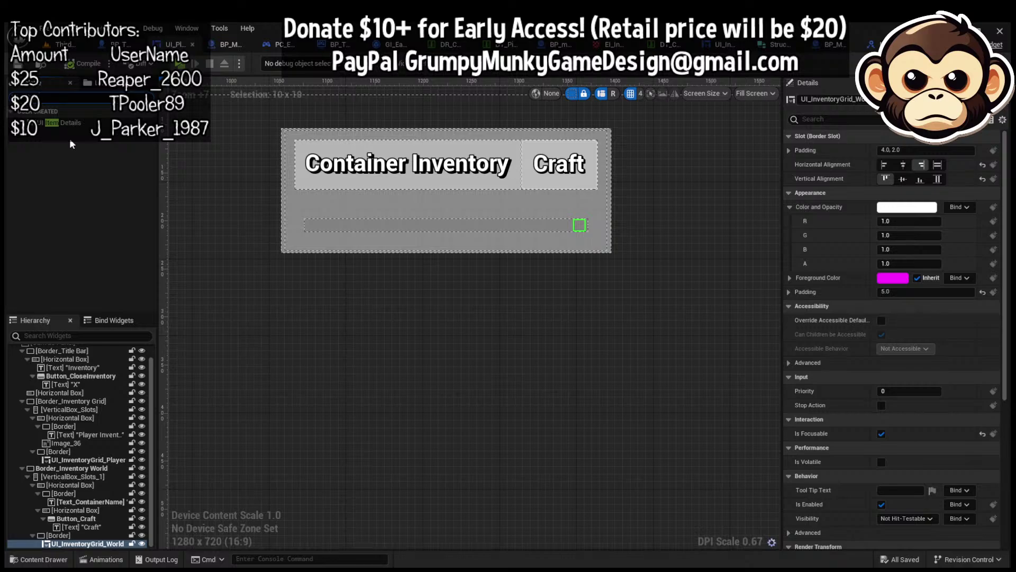
key("BackSpace")
key("BackSpace")
key("BackSpace")
key("BackSpace")
type("slot")
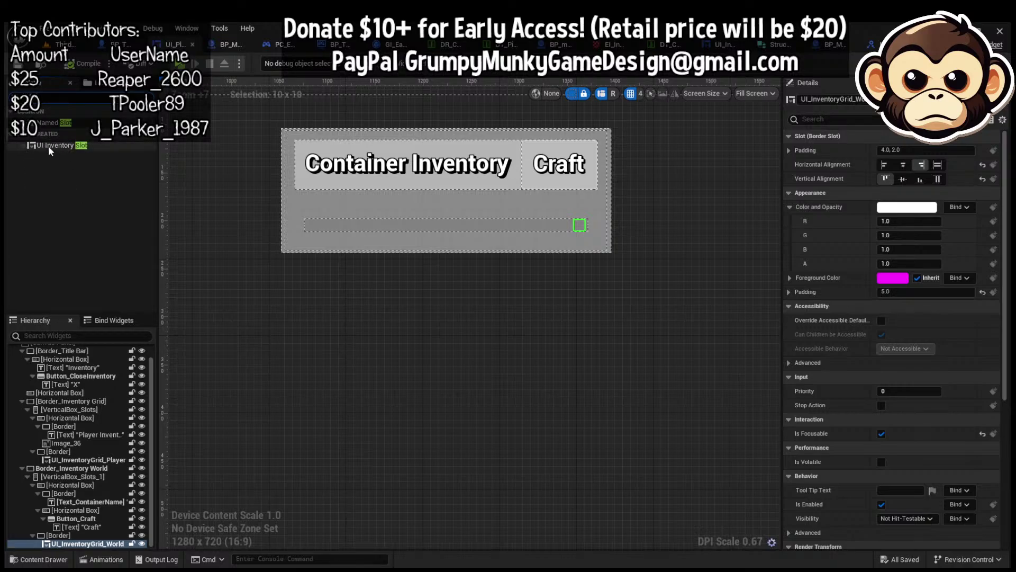
left_click(51, 145)
left_click_drag(144, 373, 72, 539)
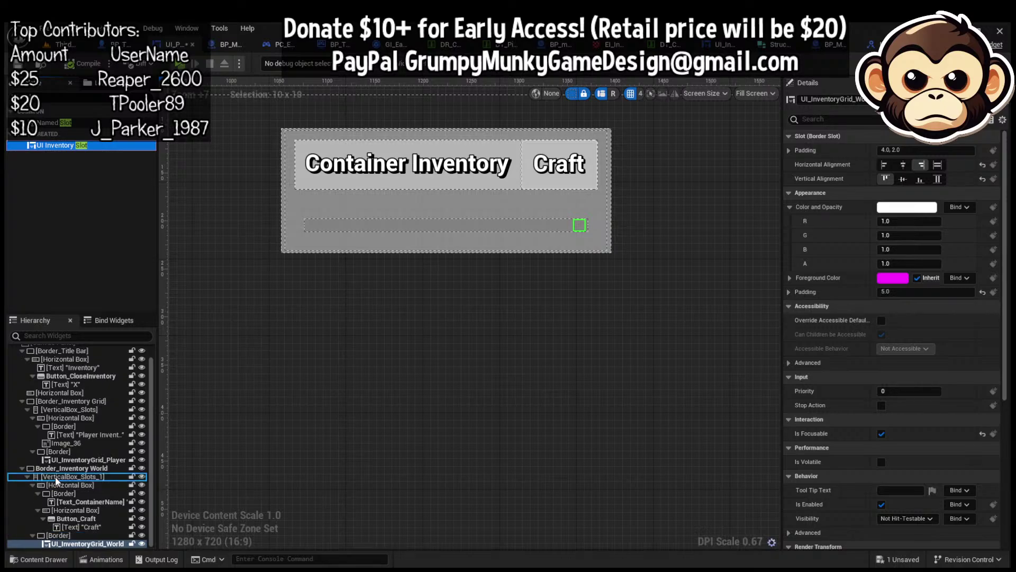
left_click_drag(58, 481, 100, 486)
left_click_drag(104, 480, 103, 481)
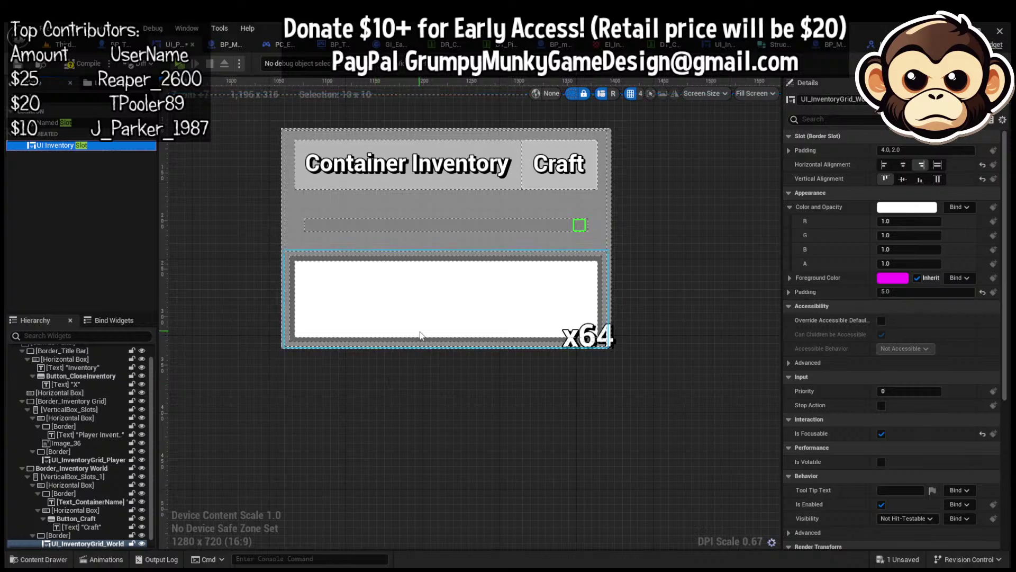
Centre the new inventory slot horizontally and vertically in its vertical box and compile the widget
left_click_drag(420, 334, 420, 333)
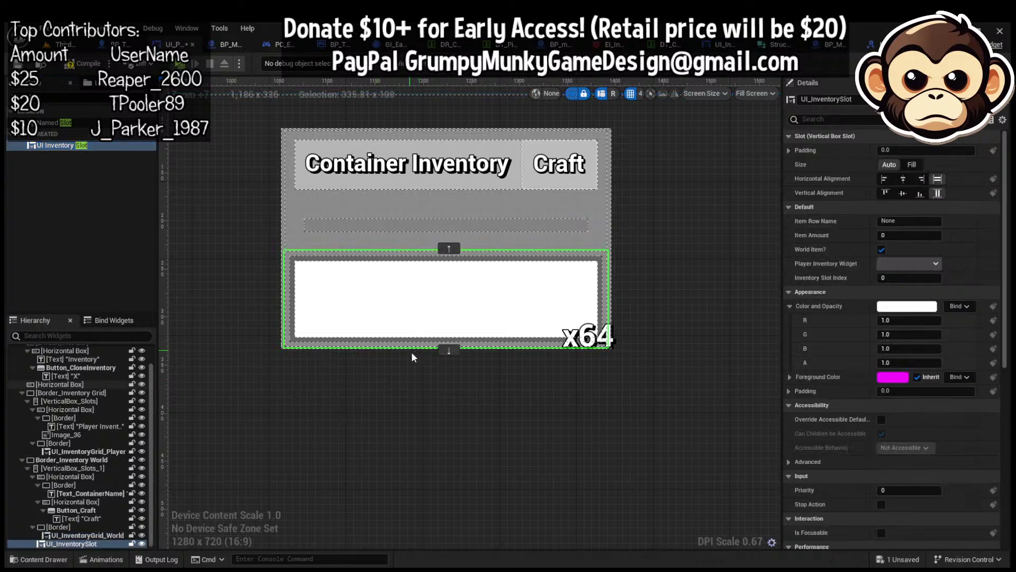
left_click(901, 178)
left_click(903, 194)
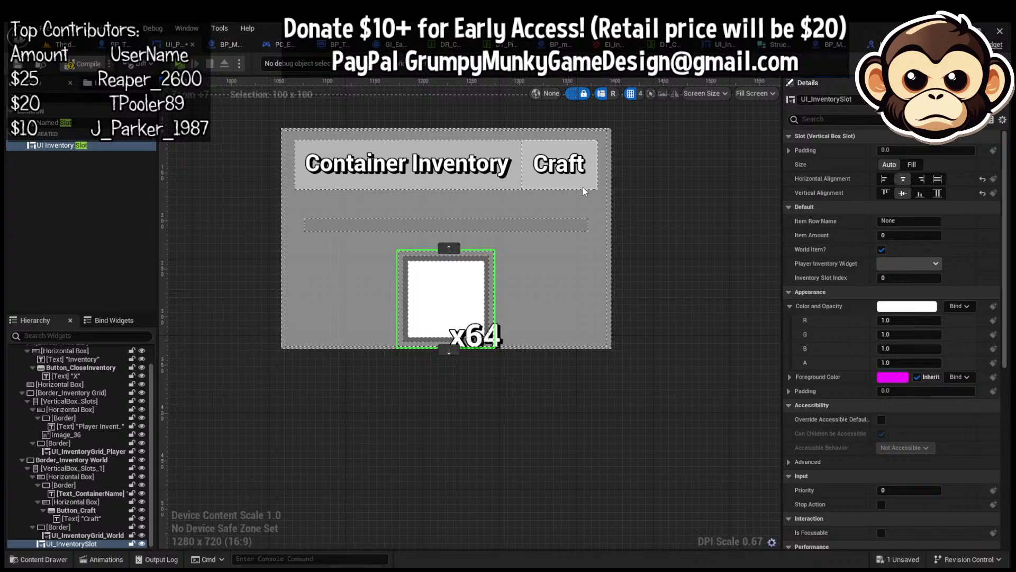
left_click(78, 66)
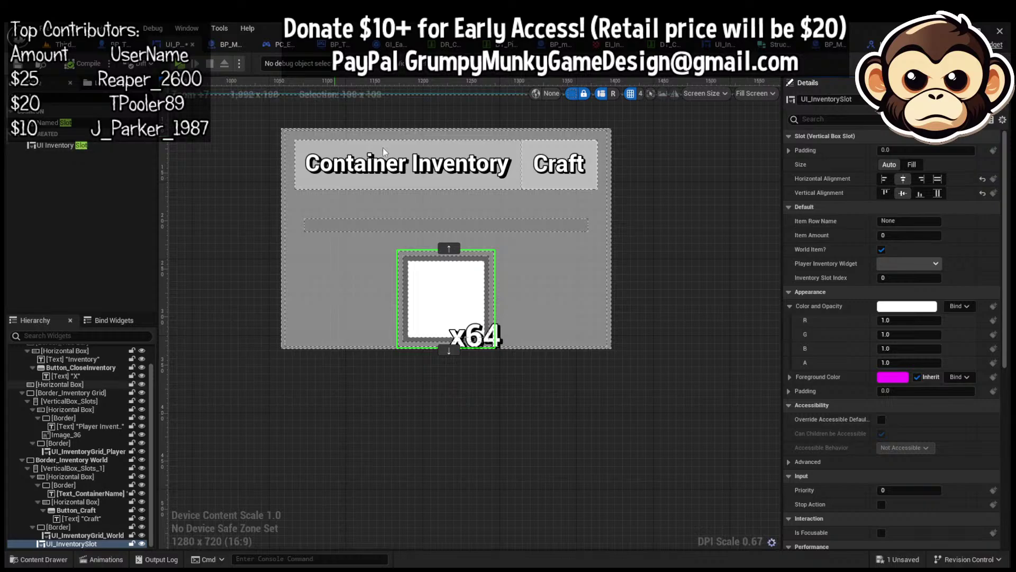
Review the Button_Craft crafting logic in the event graph and the slot creation nodes in Set Up Inventory Grid
left_click(592, 182)
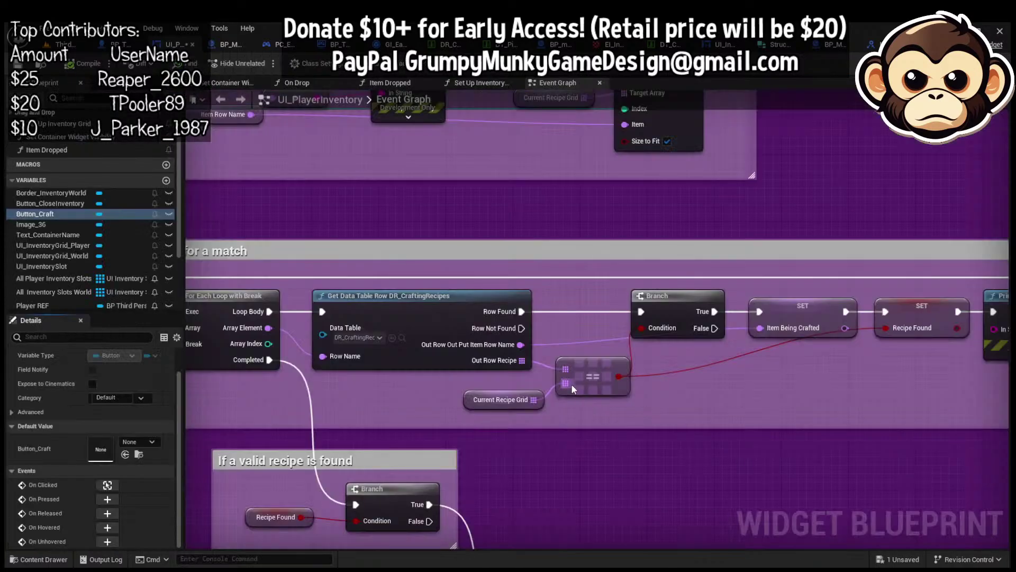
scroll(572, 385, "down", 5)
right_click_drag(521, 339, 615, 401)
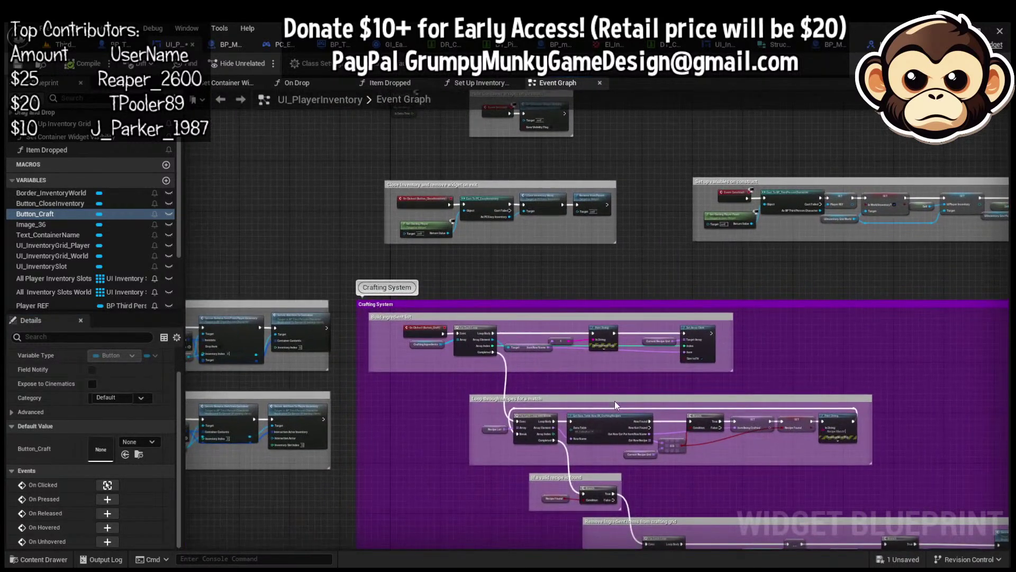
left_click(488, 83)
right_click_drag(624, 353, 549, 316)
scroll(659, 269, "up", 3)
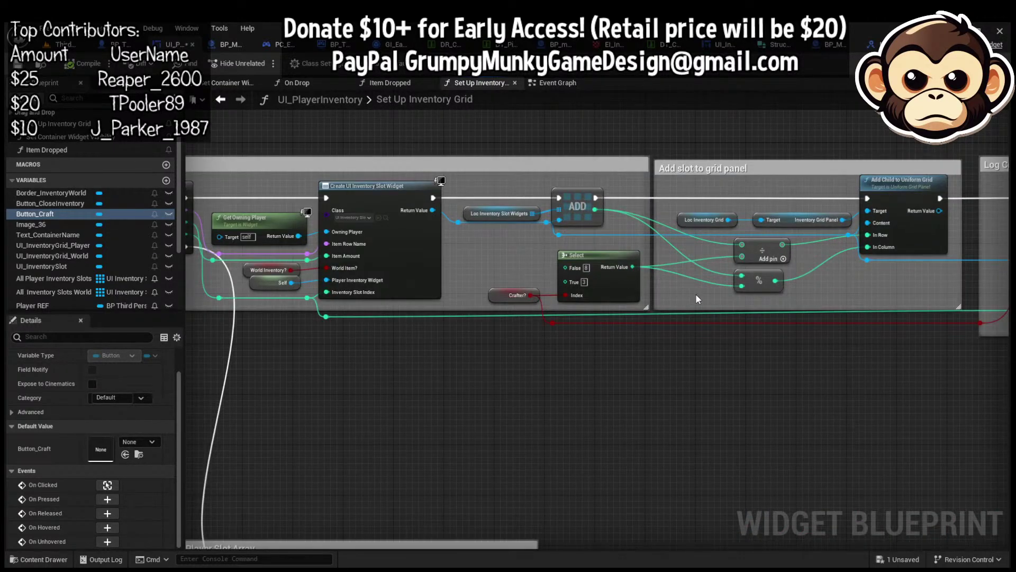
Review the Crafting System section of the UI_PlayerInventory event graph
left_click(553, 83)
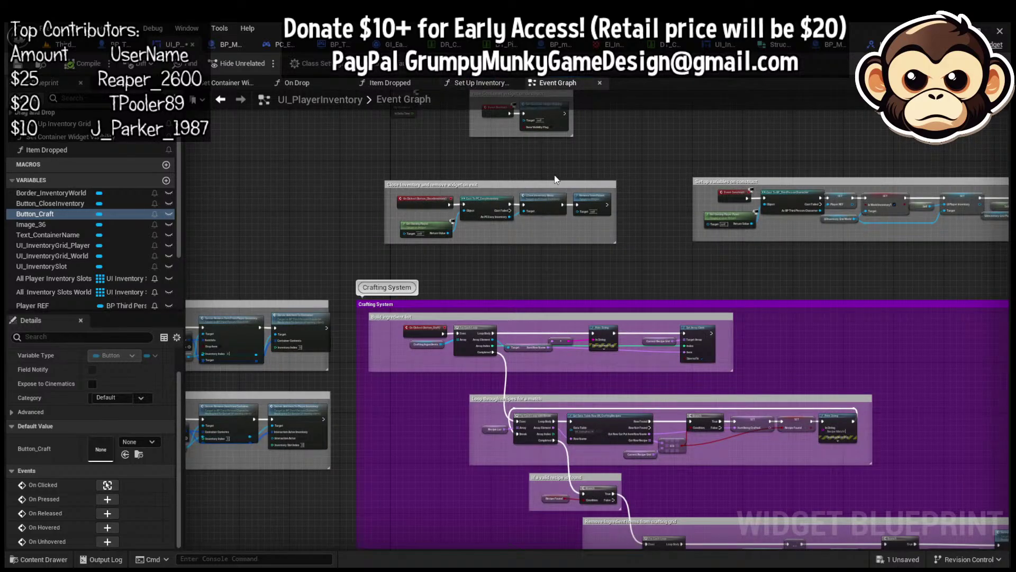
right_click_drag(555, 176, 404, 48)
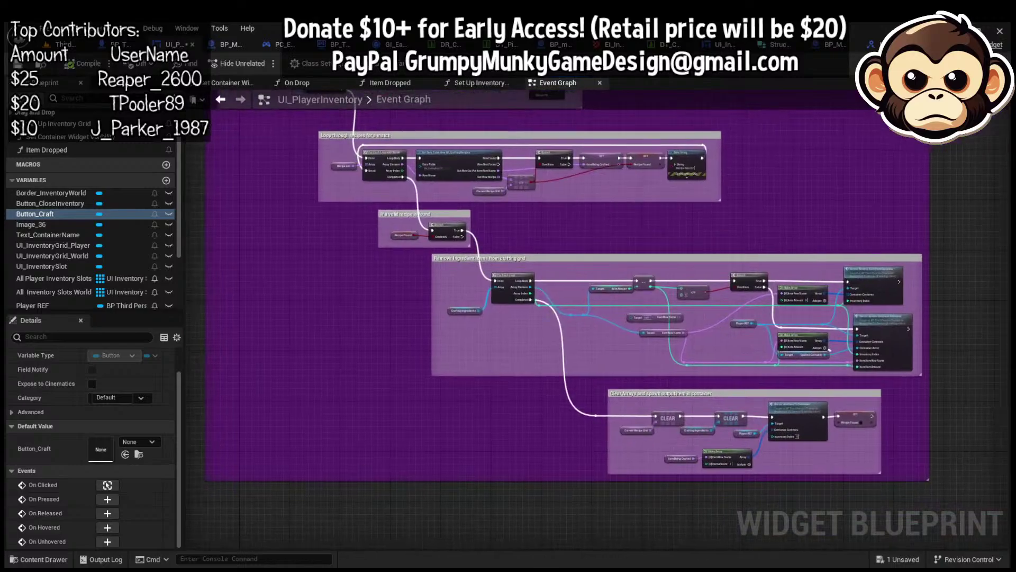
scroll(565, 199, "down", 5)
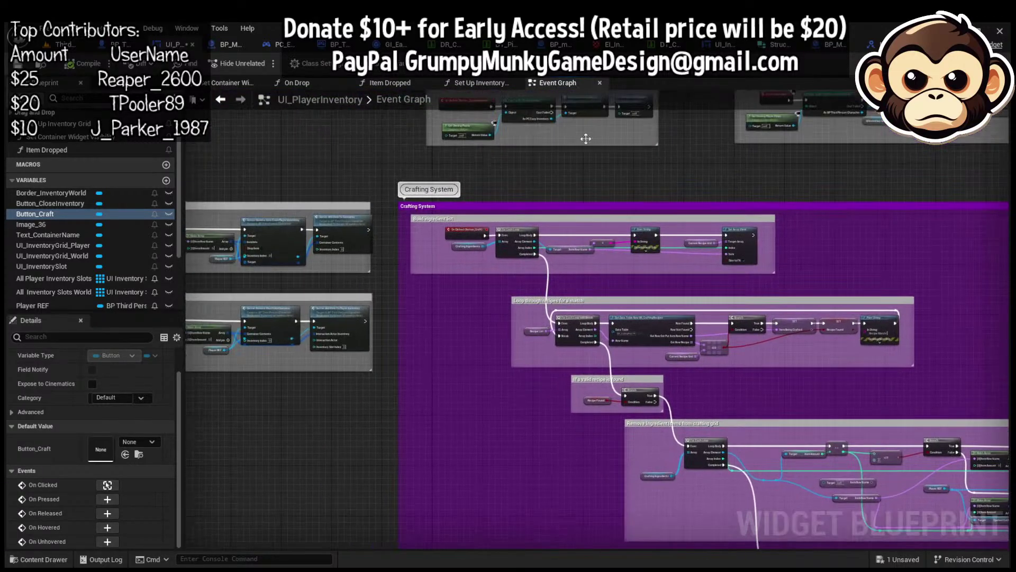
right_click_drag(565, 199, 565, 292)
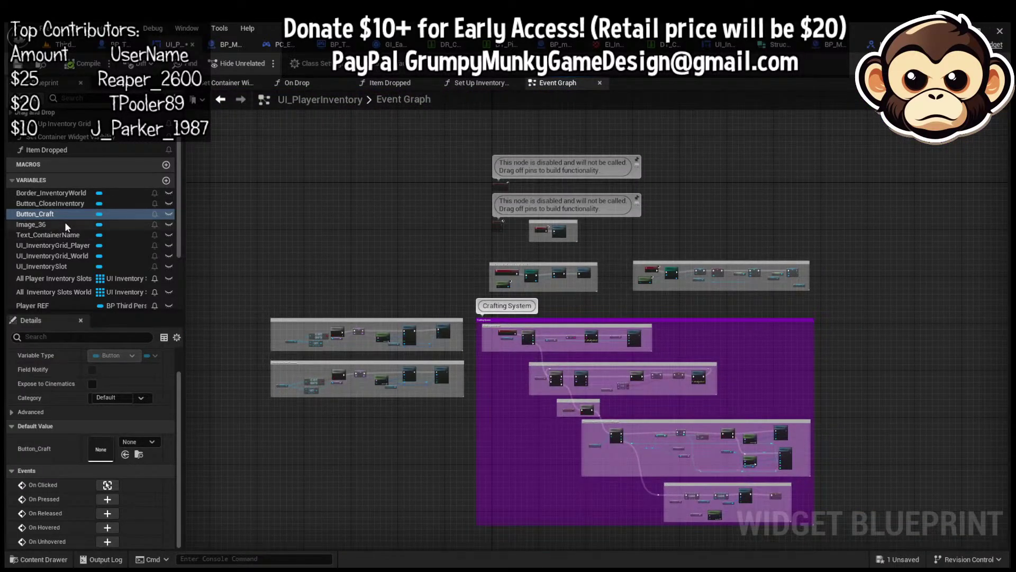
Open the Set Container Widget Visibility function and move the Button Craft node closer to the other Set Visibility targets, checking the variable list
double_click(85, 138)
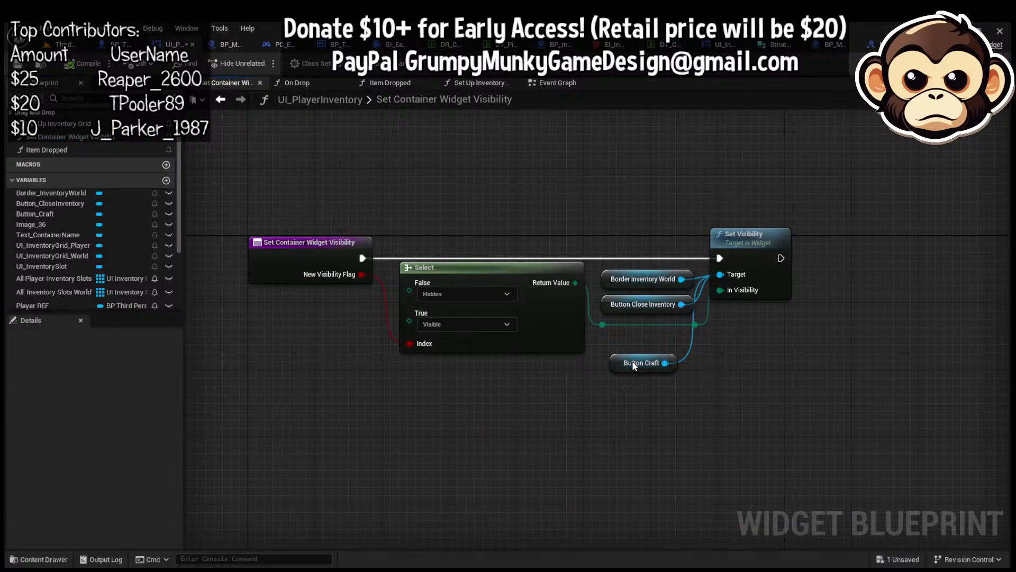
left_click_drag(633, 363, 647, 346)
scroll(95, 266, "down", 3)
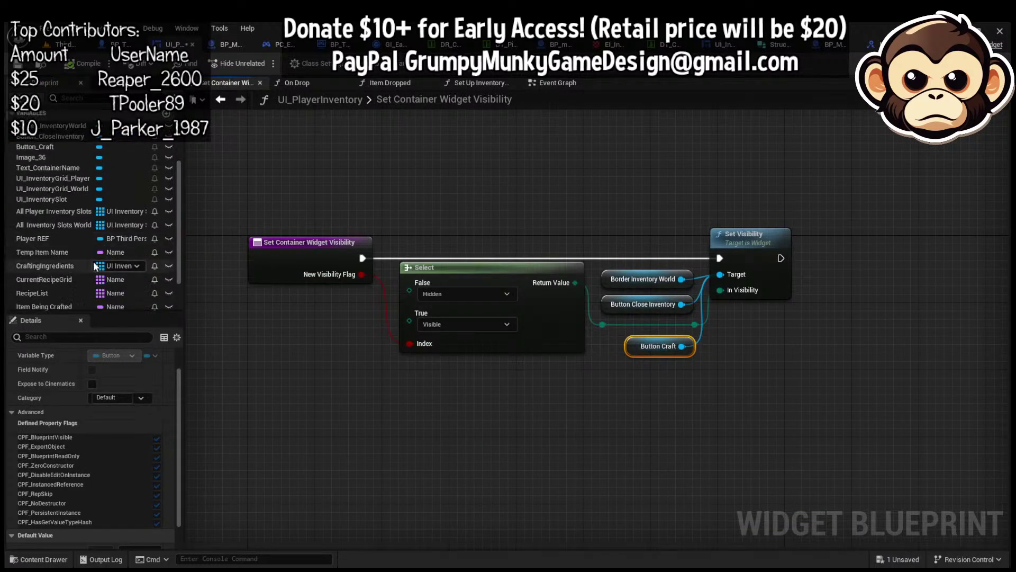
scroll(128, 266, "down", 3)
scroll(127, 266, "up", 2)
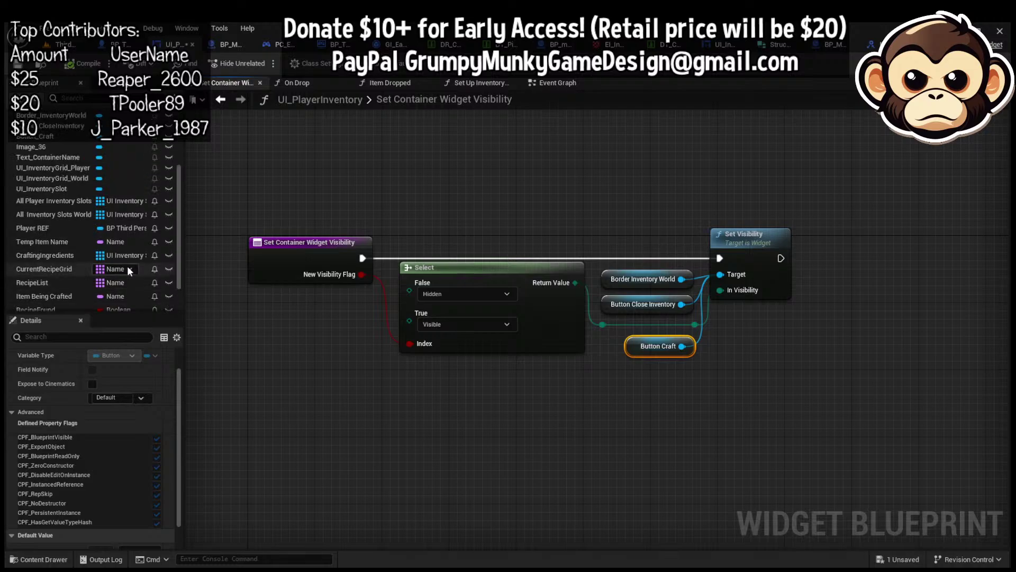
scroll(127, 267, "up", 3)
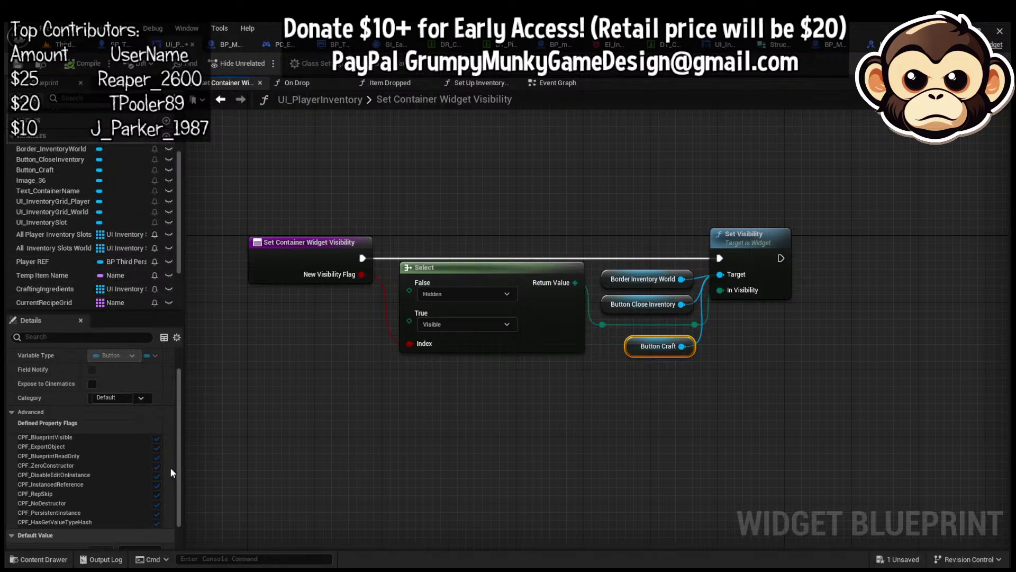
In the widget designer, rename the extra inventory slot below the container grid to UI_CraftingOutput and compile the widget
left_click(946, 63)
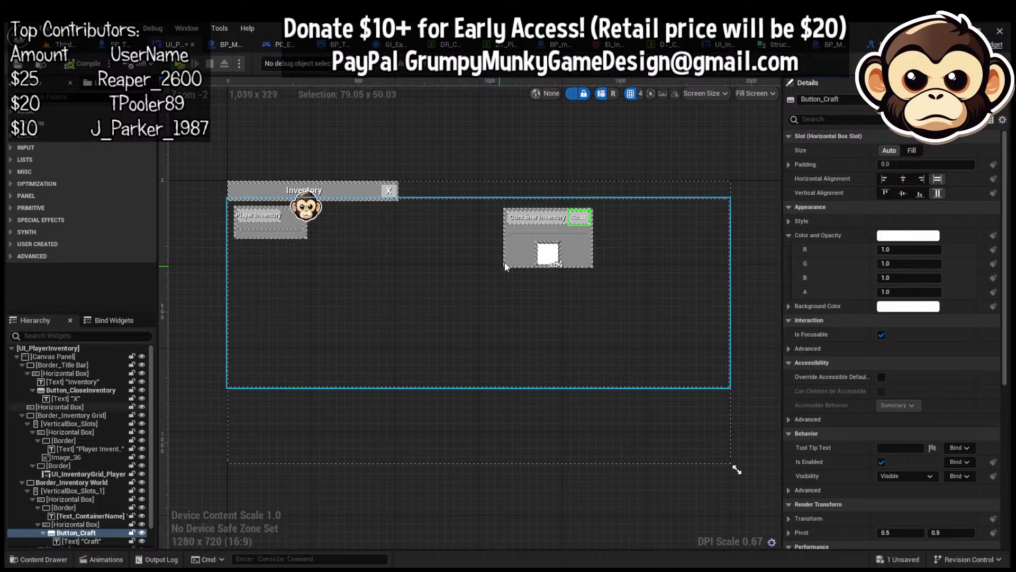
left_click(558, 251)
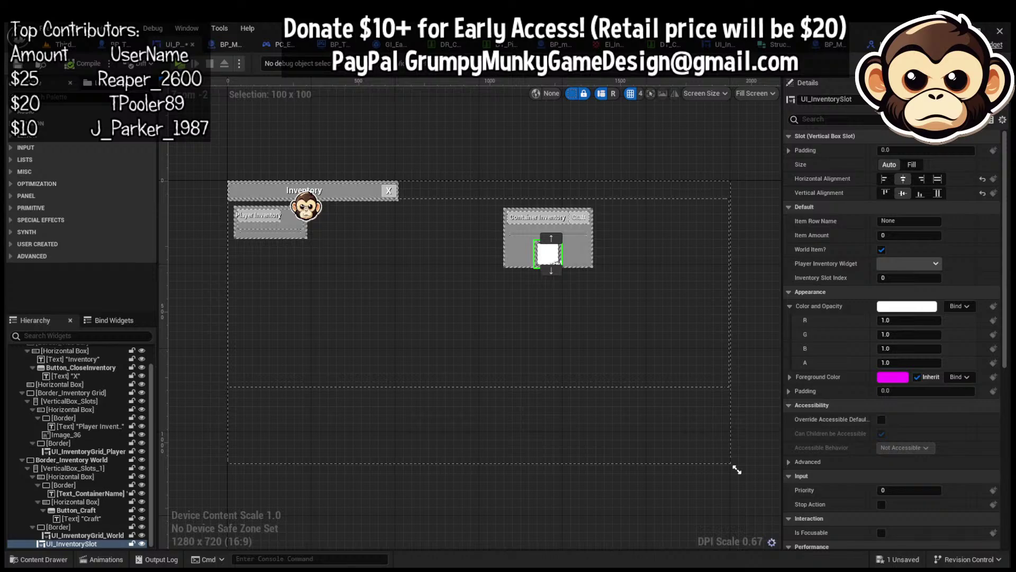
left_click_drag(860, 100, 813, 107)
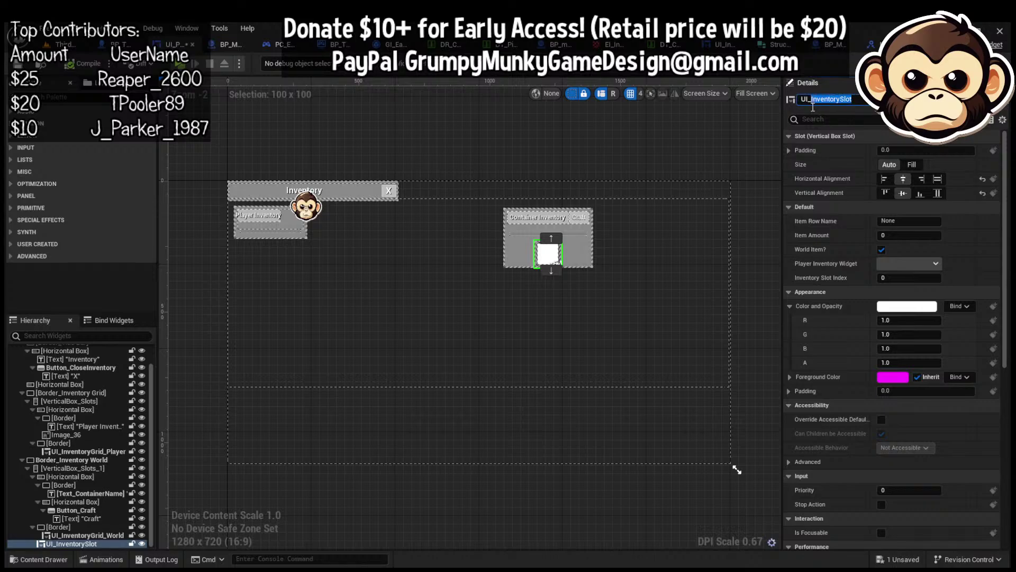
type("Cr")
type("aftingOU")
type("t")
type("tput")
key("Return")
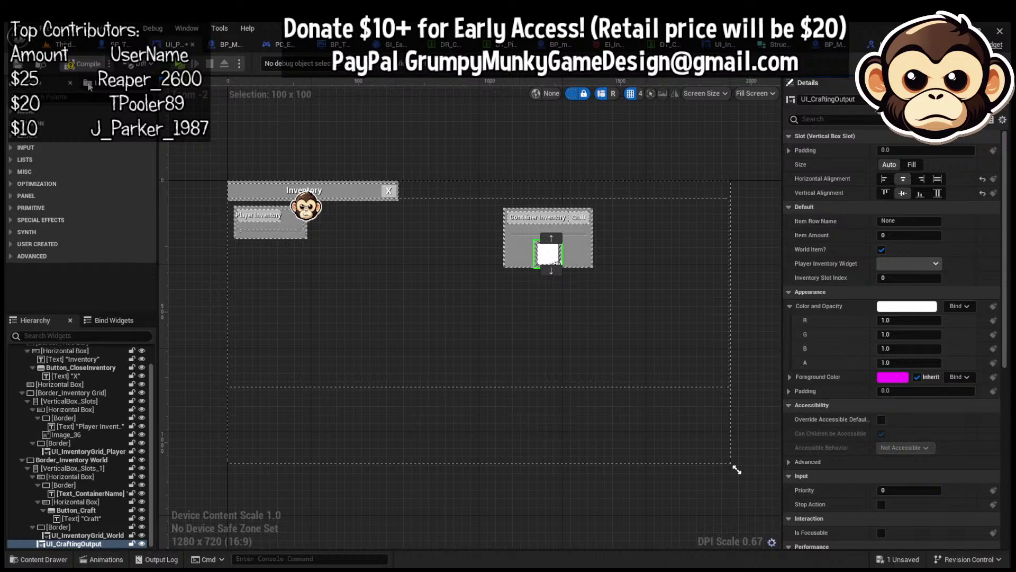
left_click(85, 65)
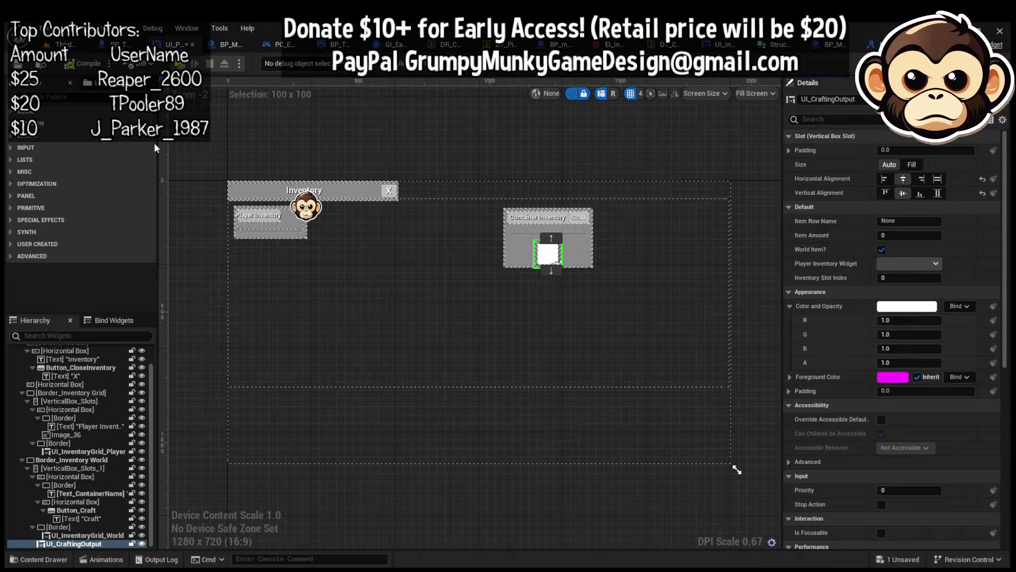
Delete the UI_CraftingOutput slot from VerticalBox_Slots_1
left_click(73, 544)
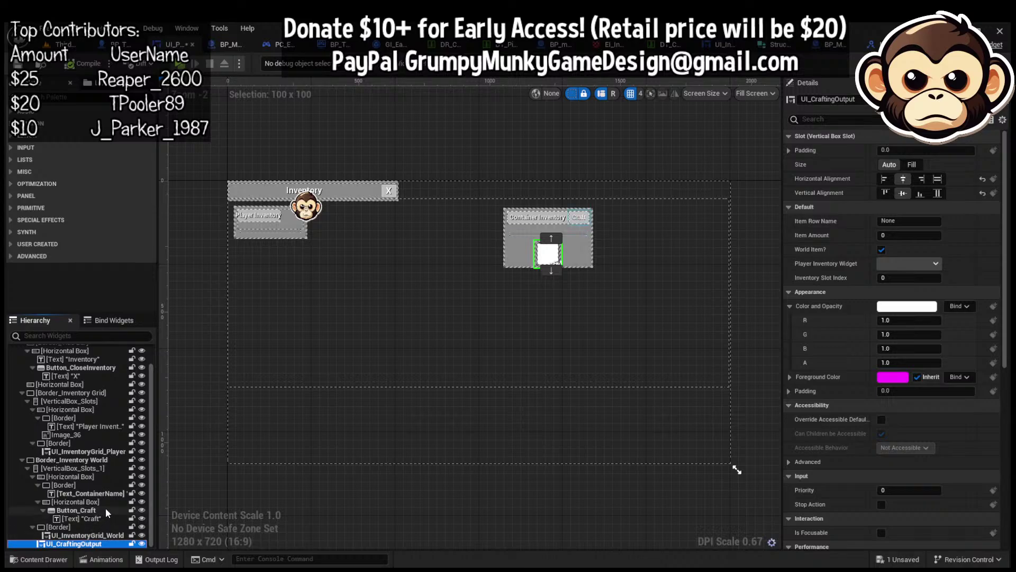
key("Delete")
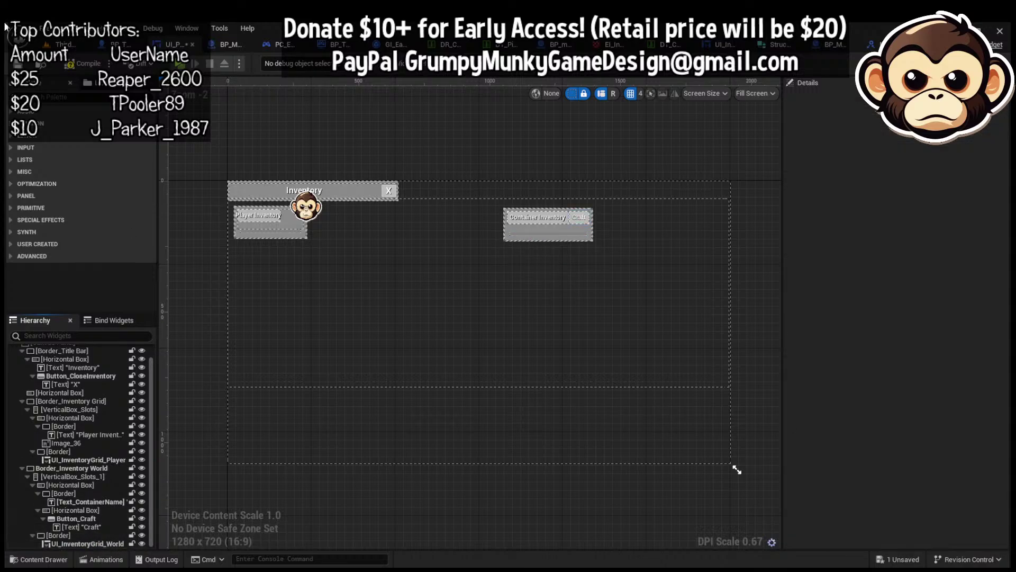
left_click(402, 313)
left_click(443, 390)
Open the UI_InventoryGrid widget and examine its designer layout and hierarchy
left_click(721, 44)
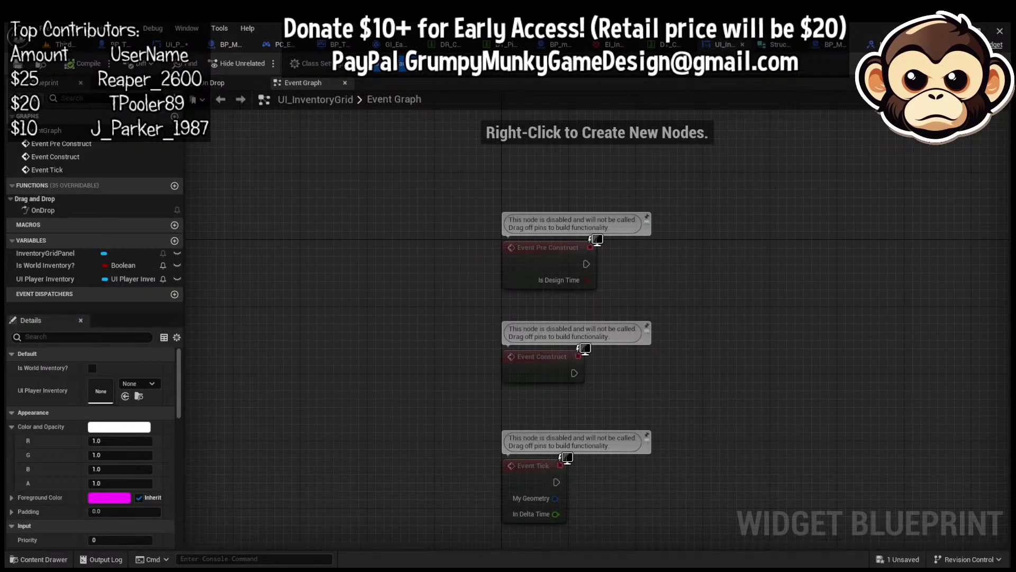
left_click(947, 63)
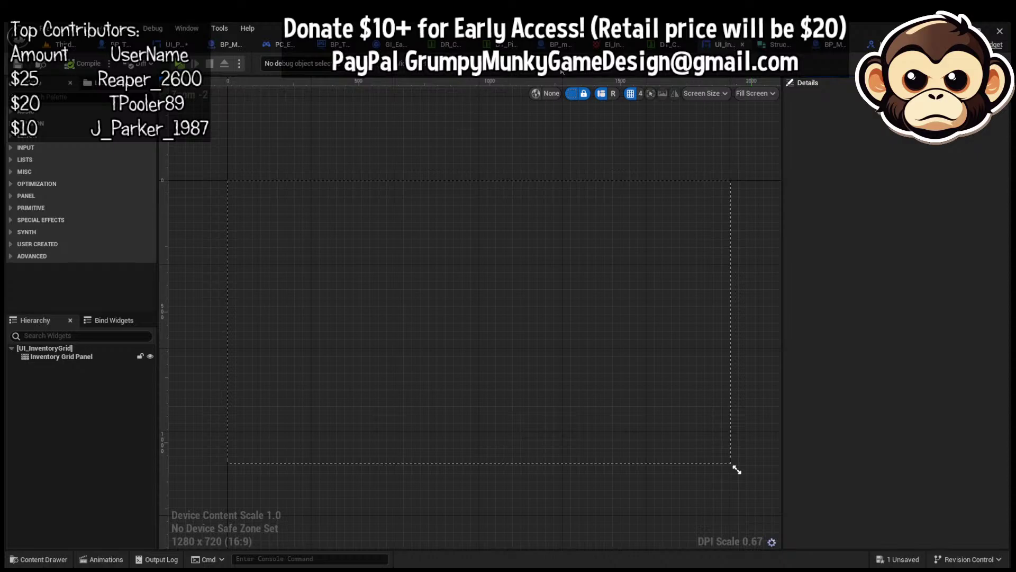
Return to UI_PlayerInventory and inspect the Inventory Grid Panel and Loc Inventory Grid nodes under Add slot to grid panel in Set Up Inventory Grid
left_click(177, 44)
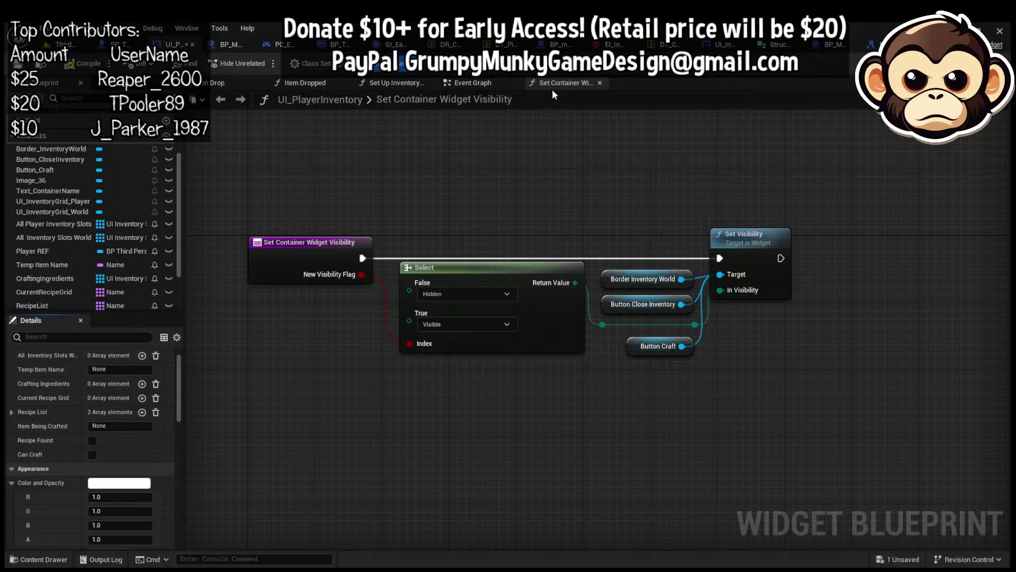
left_click(401, 86)
right_click_drag(418, 246, 249, 229)
scroll(576, 213, "up", 2)
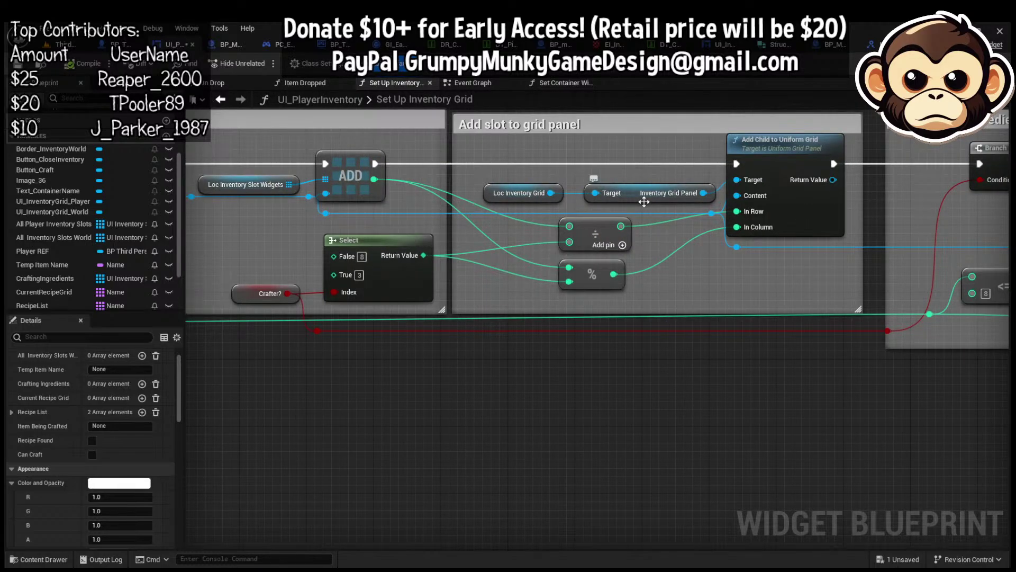
left_click(644, 202)
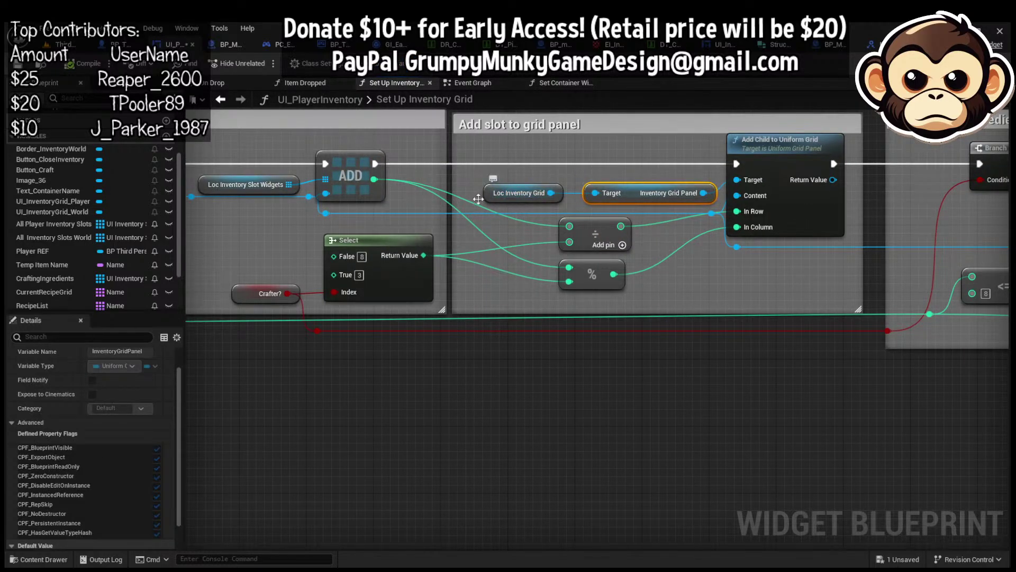
left_click(483, 195)
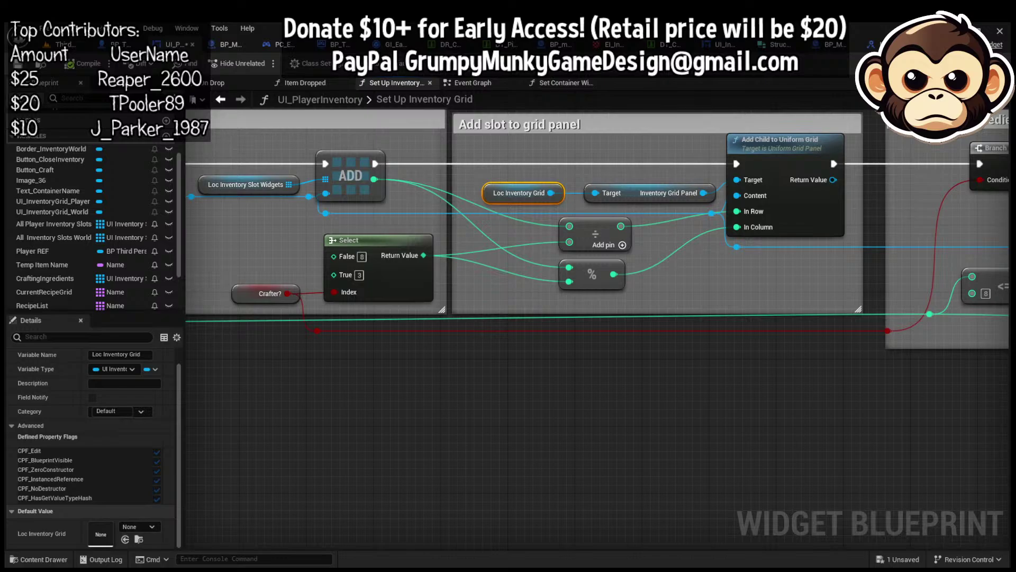
Examine the Container Inventory panel with its Craft button in the UI_PlayerInventory designer
left_click(949, 64)
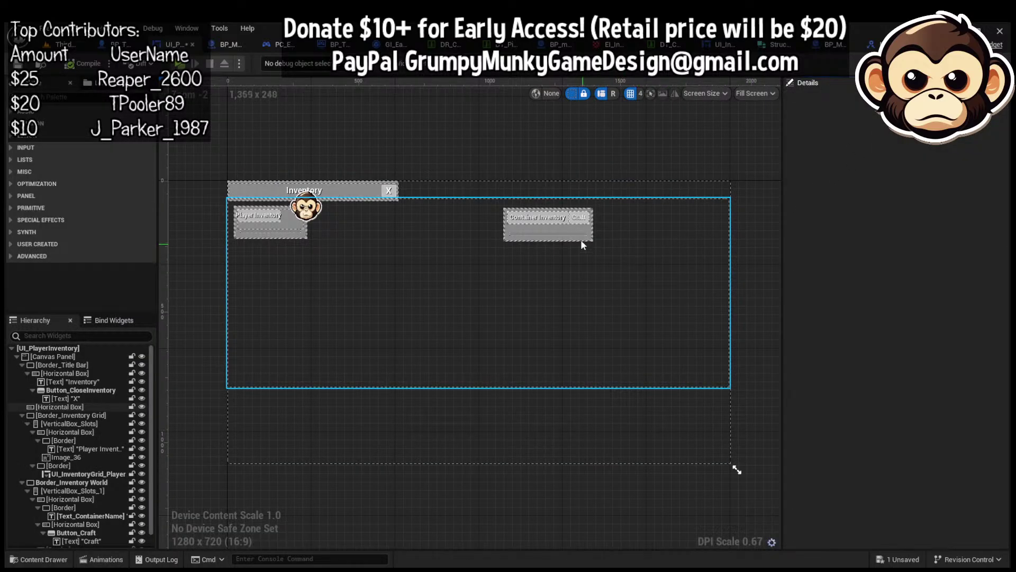
scroll(582, 244, "up", 4)
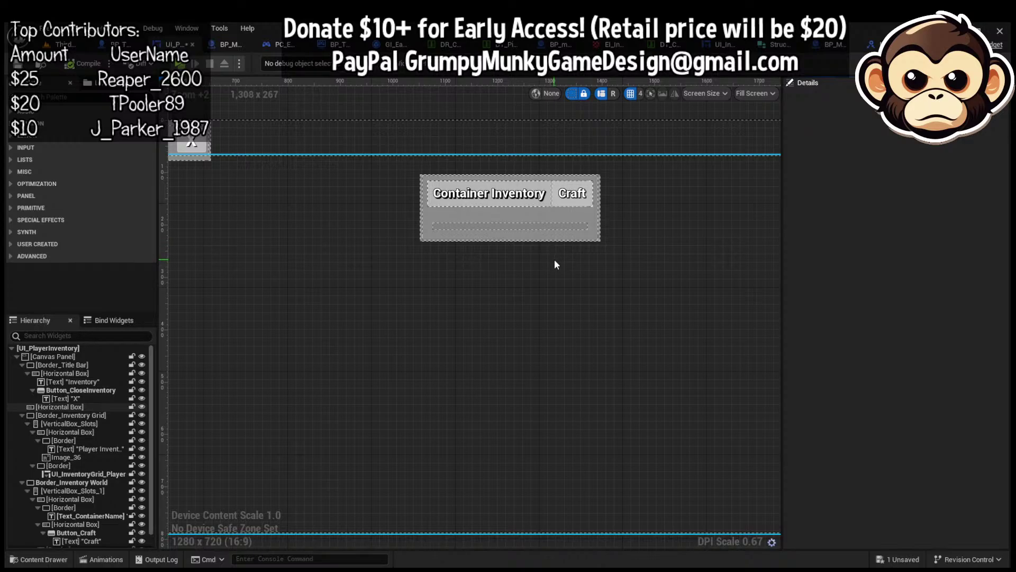
scroll(555, 264, "down", 6)
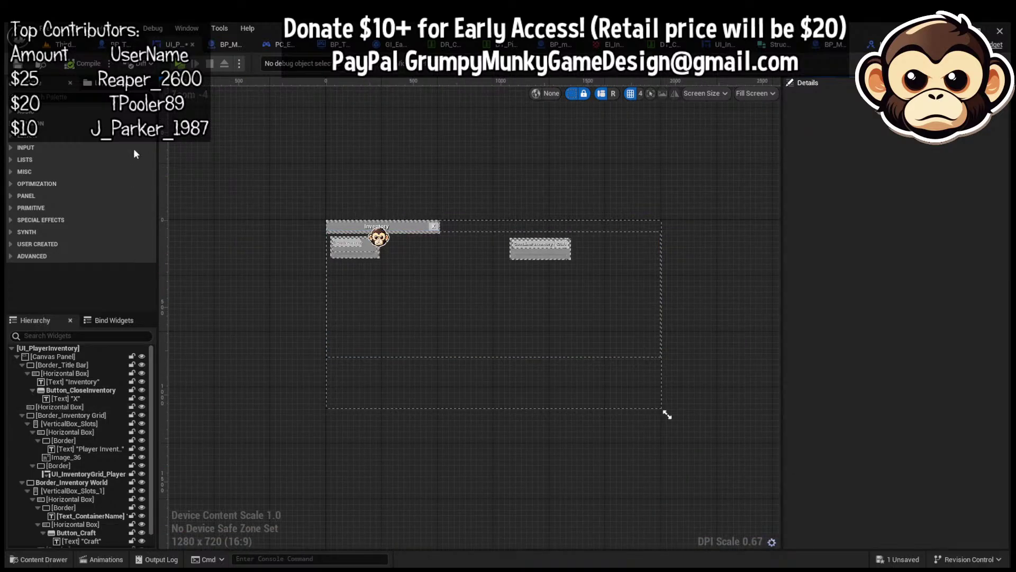
Run a multiplayer preview from the widget editor, test the item interaction in game, and stop the simulation
left_click(180, 65)
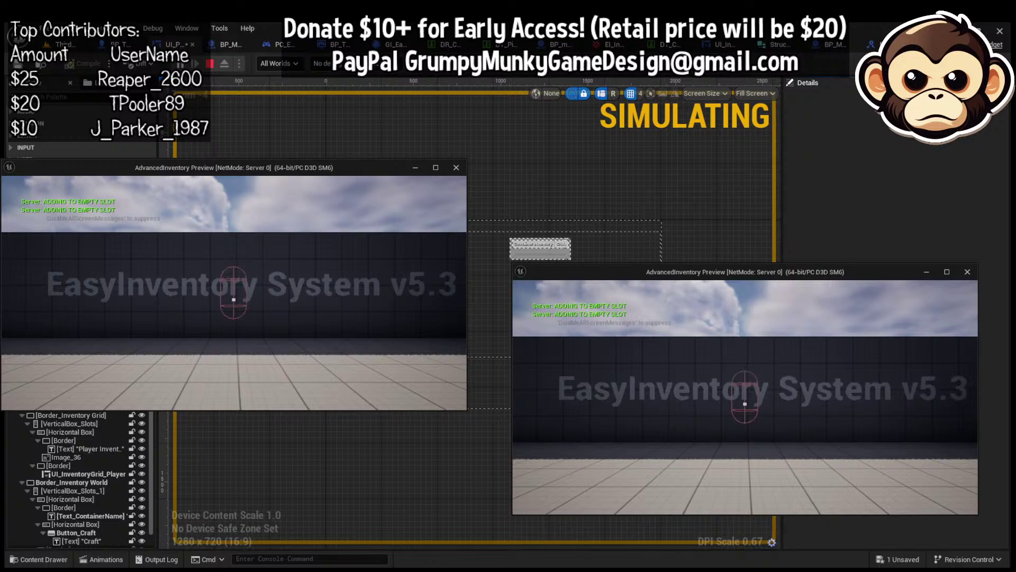
key("e")
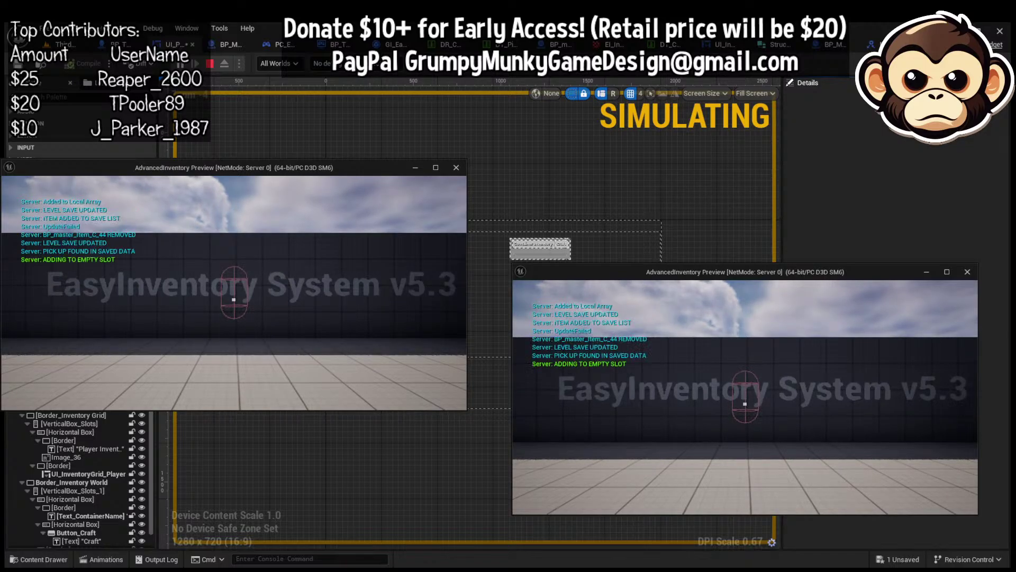
key("Escape")
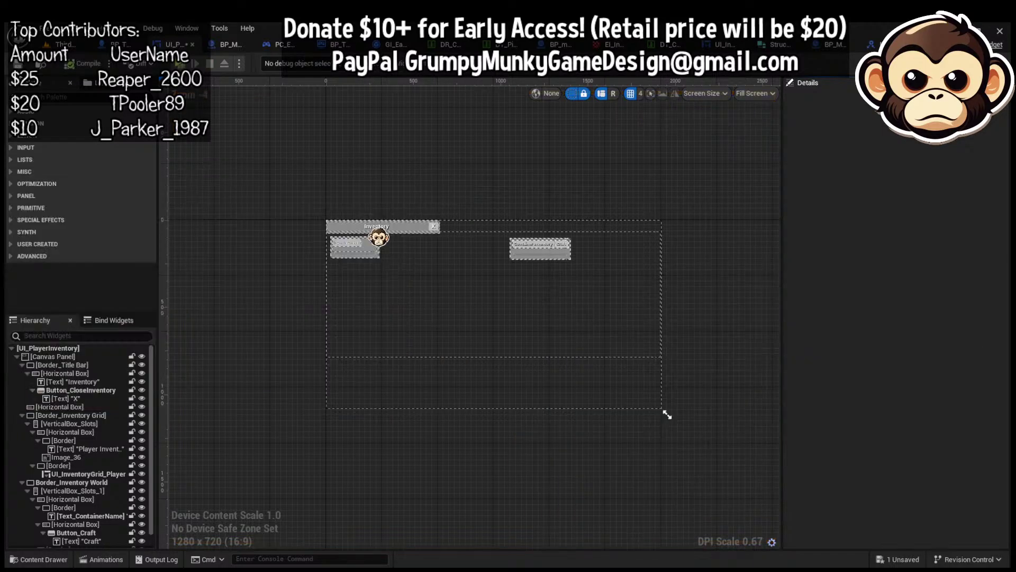
Play-test from the level editor by picking up items, interacting with a container and toggling the inventory, and end the preview
left_click(55, 45)
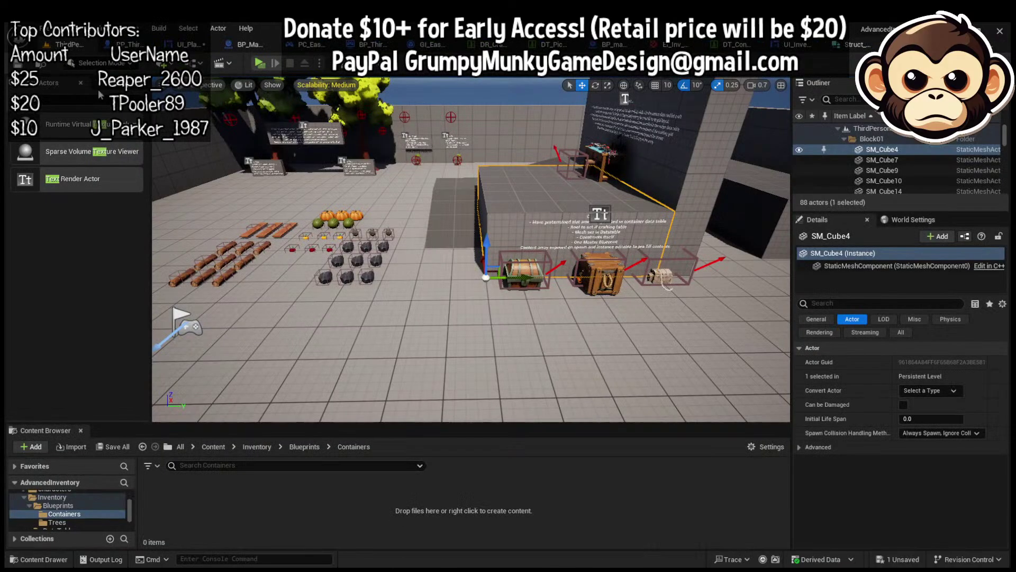
left_click(265, 62)
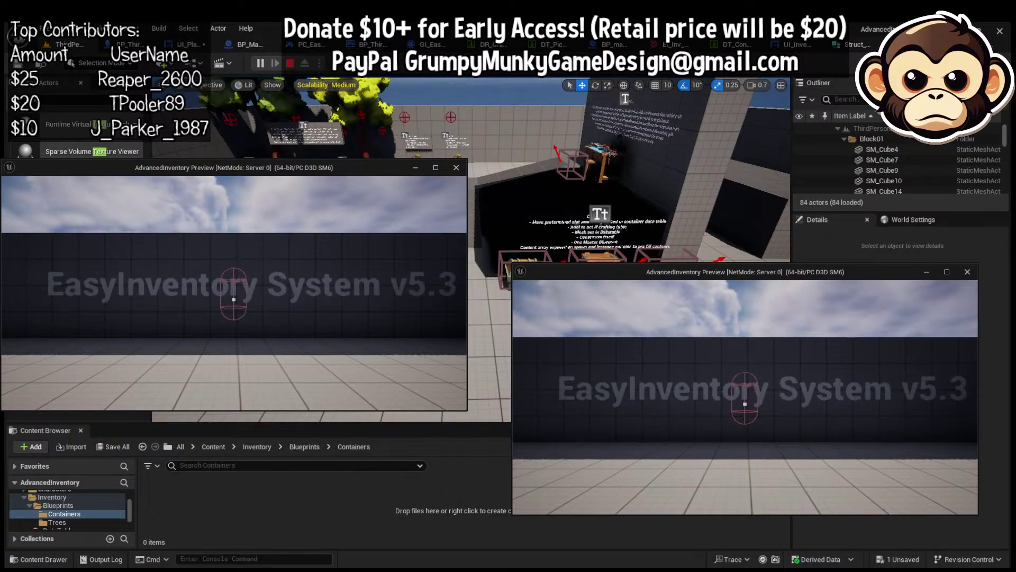
key("e")
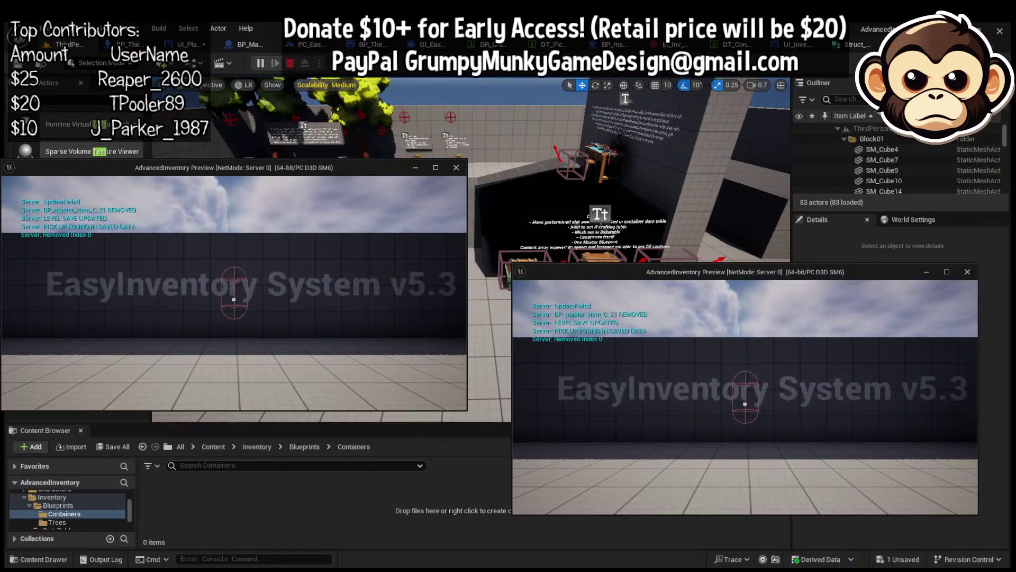
key("e")
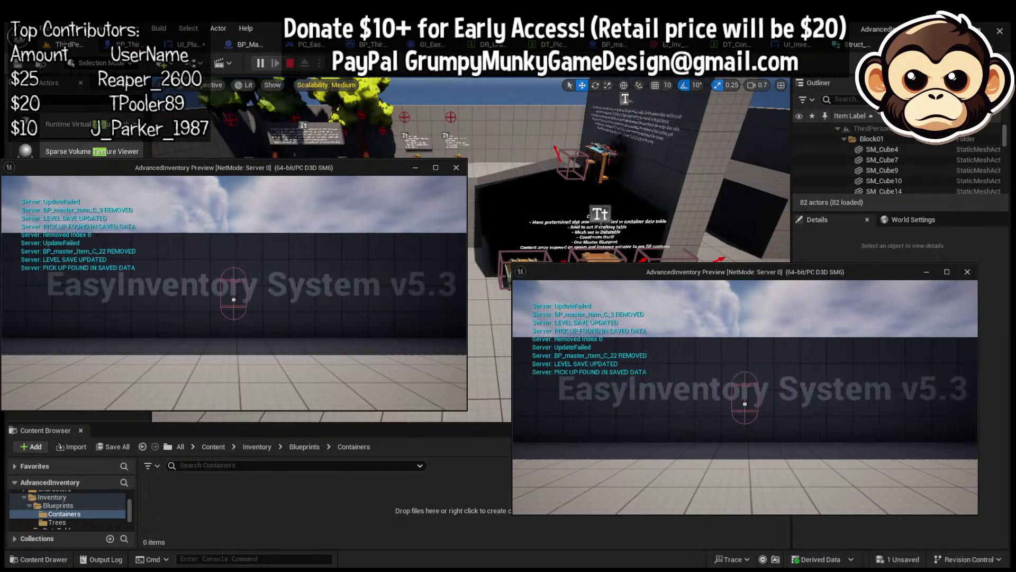
key("e")
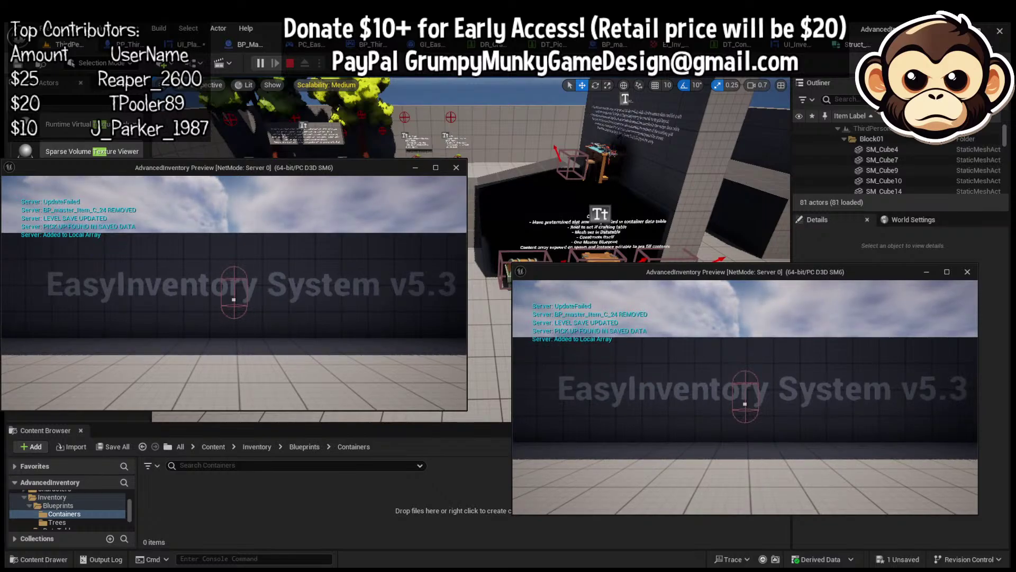
key("e")
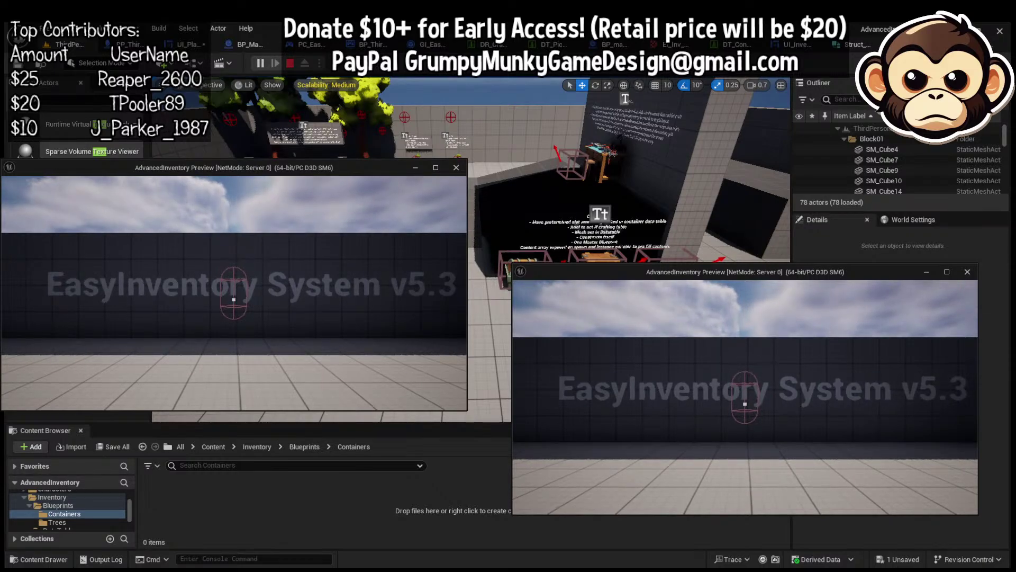
key("e")
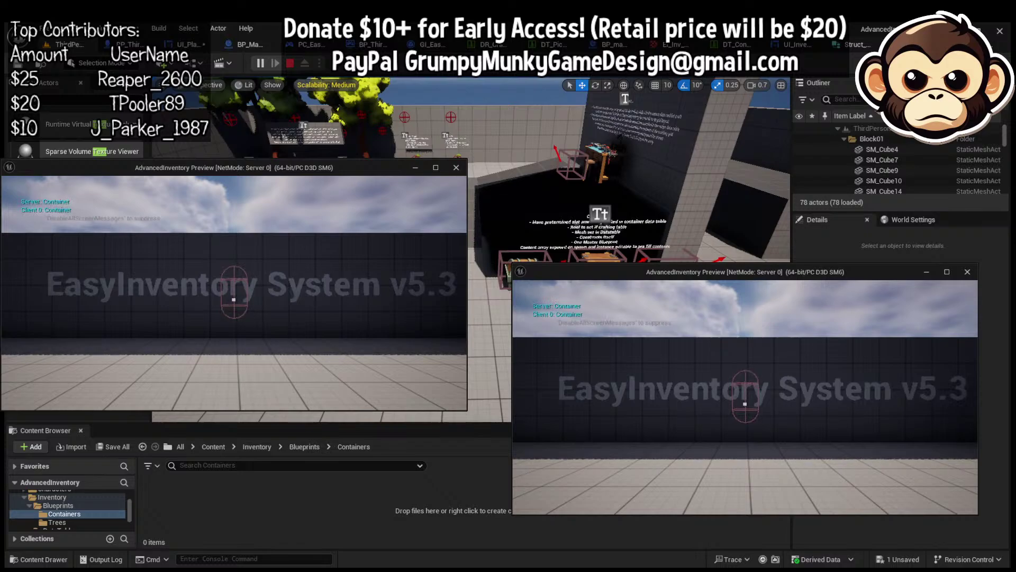
key("e")
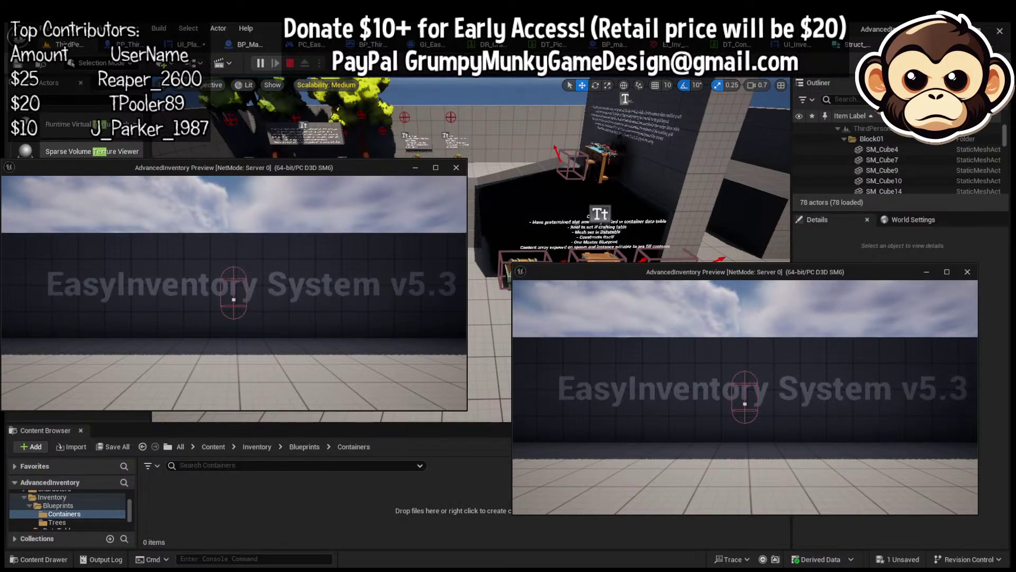
key("i")
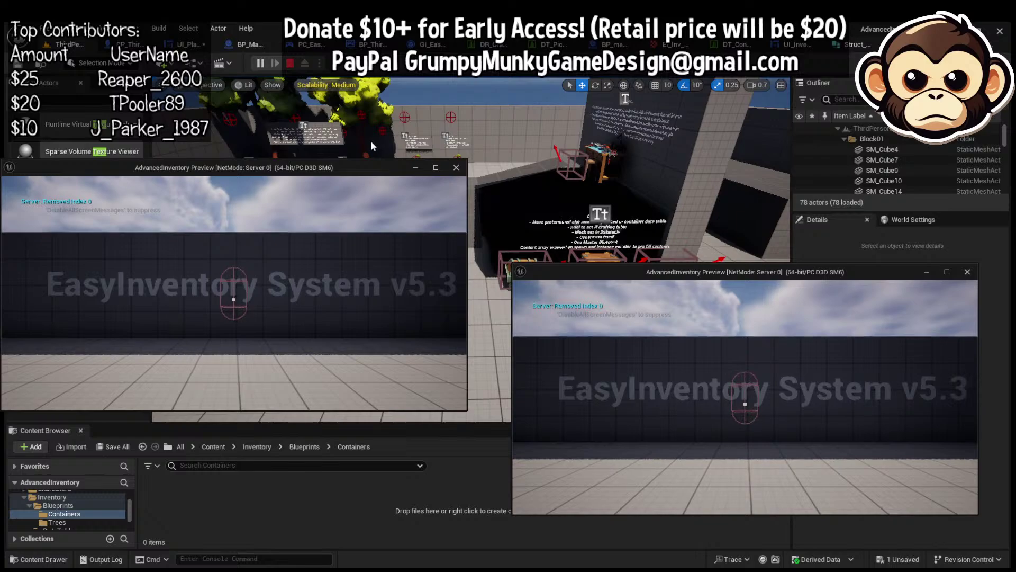
key("Escape")
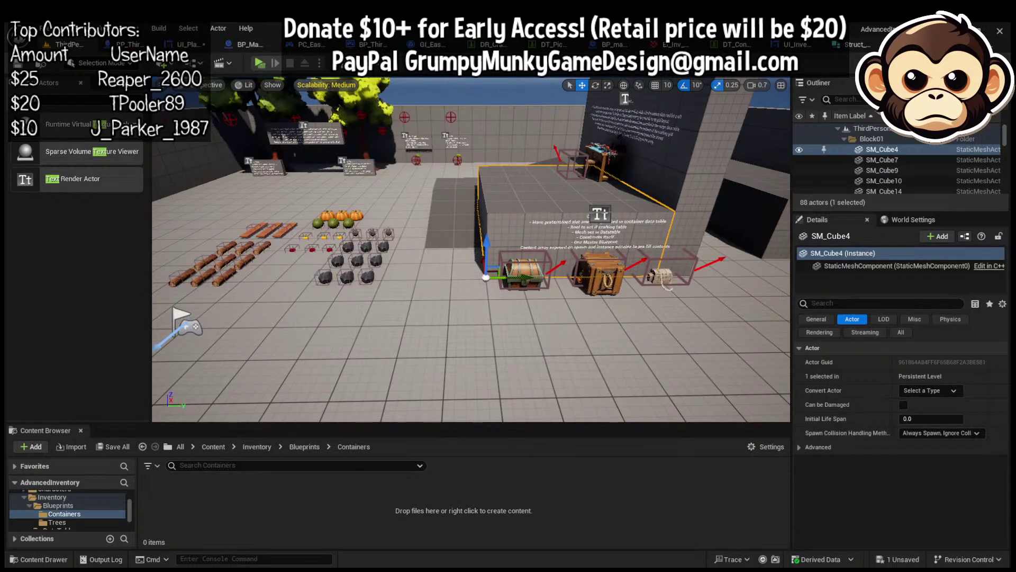